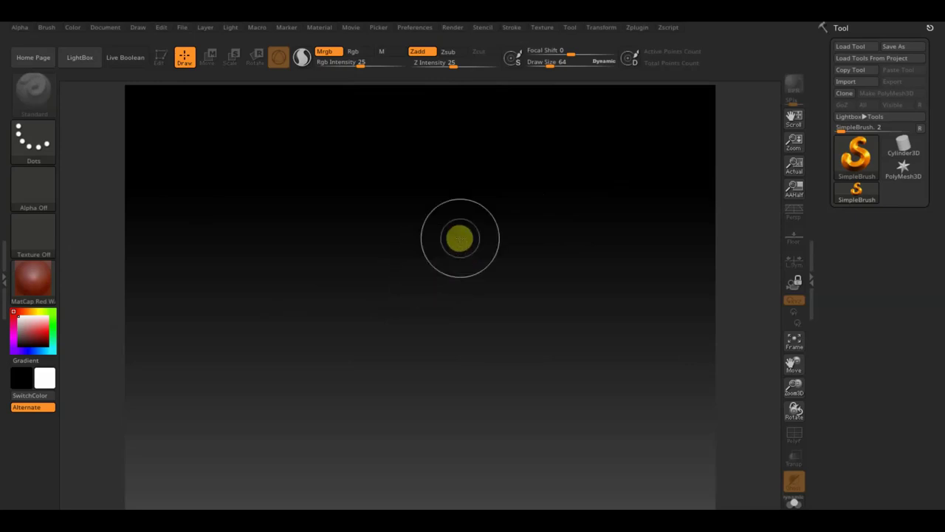
Step: Import the s-l400 helmet photo from the Desktop as a reference texture
left_click(538, 31)
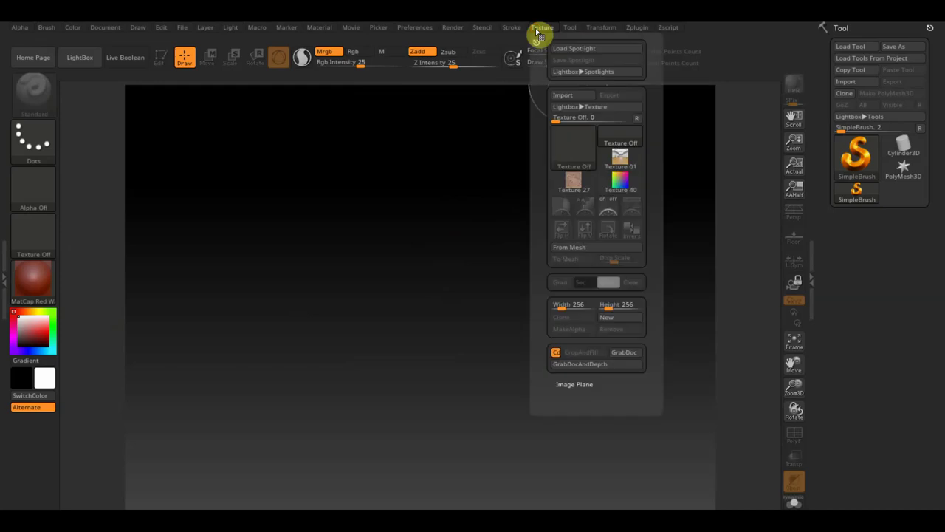
left_click(566, 100)
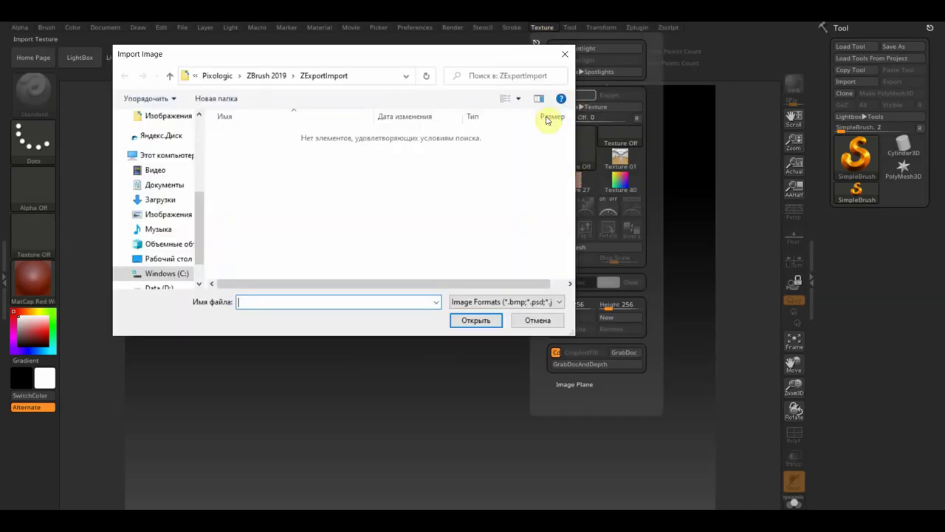
left_click(164, 260)
scroll(369, 244, "down", 3)
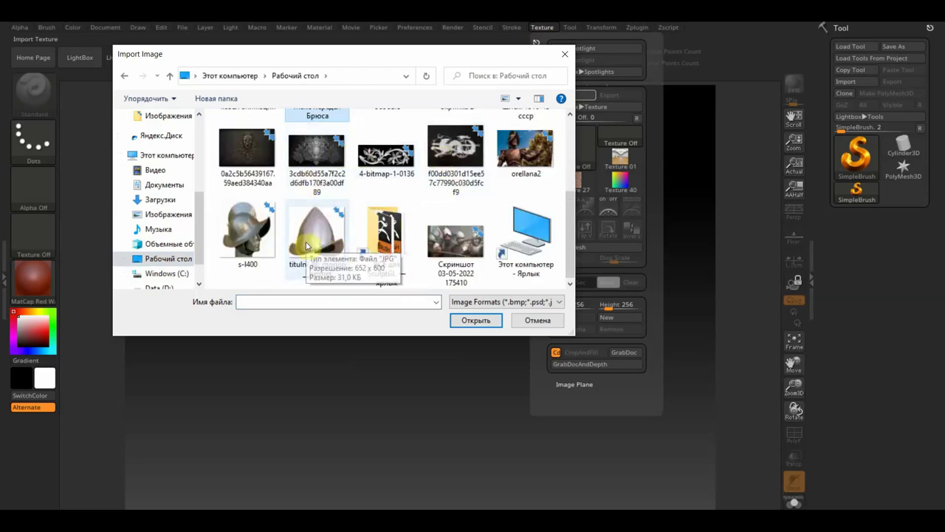
left_click(243, 242)
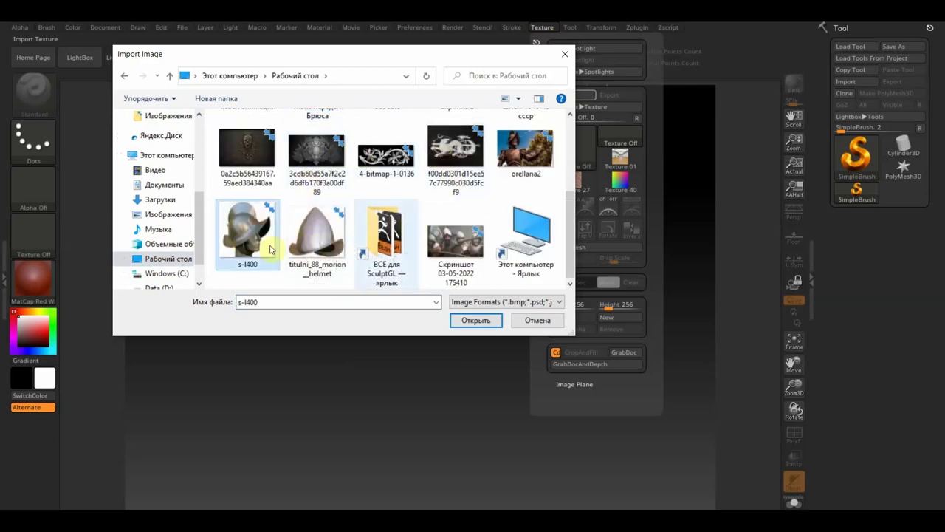
left_click(468, 319)
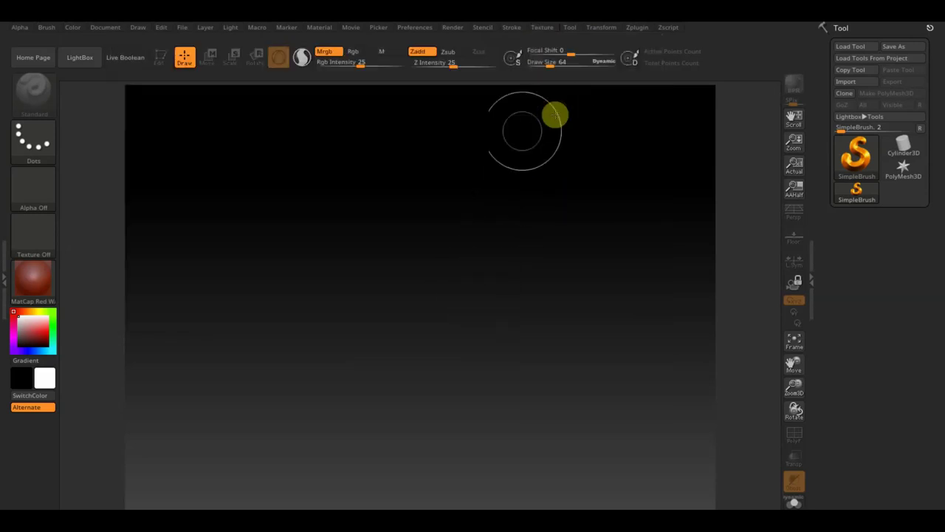
left_click(857, 155)
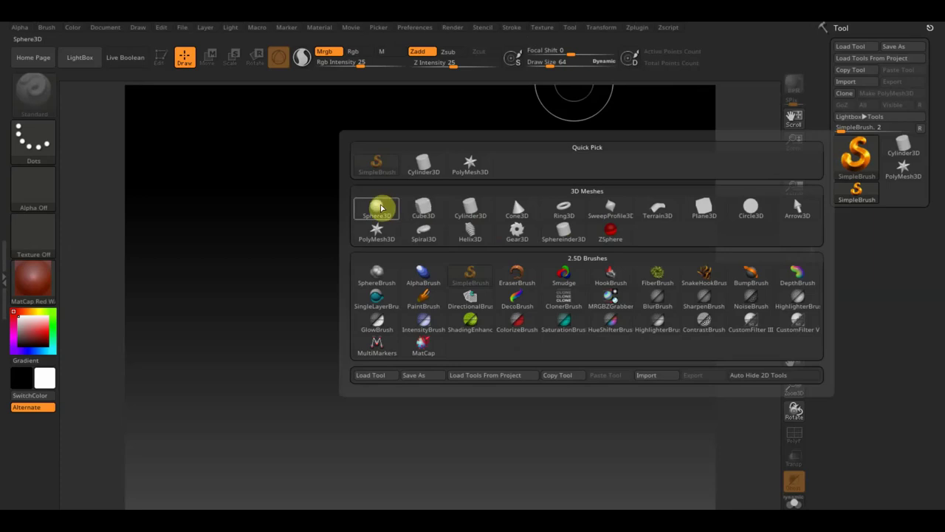
Step: Draw a Sphere3D on the canvas, make it editable, and convert it to polymesh PM3D_Sphere3D_1
left_click(377, 210)
left_click_drag(397, 246, 403, 369)
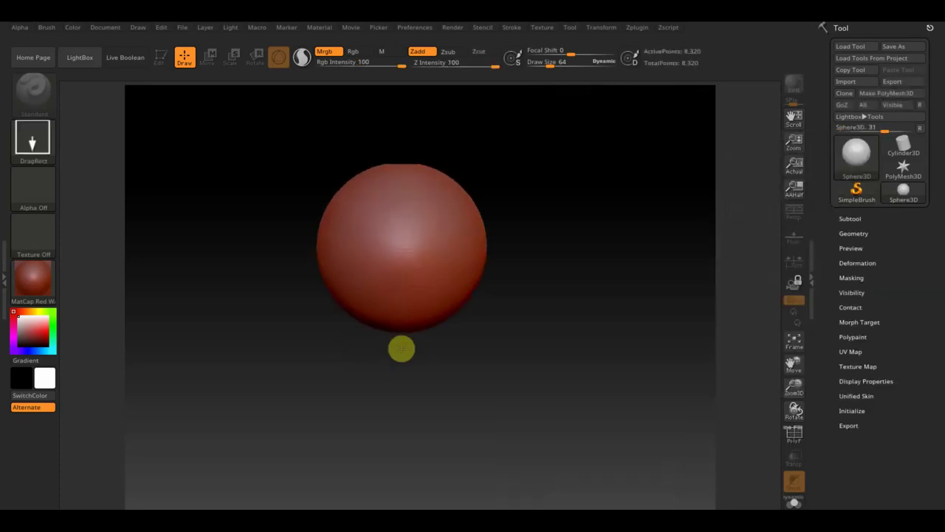
left_click(160, 52)
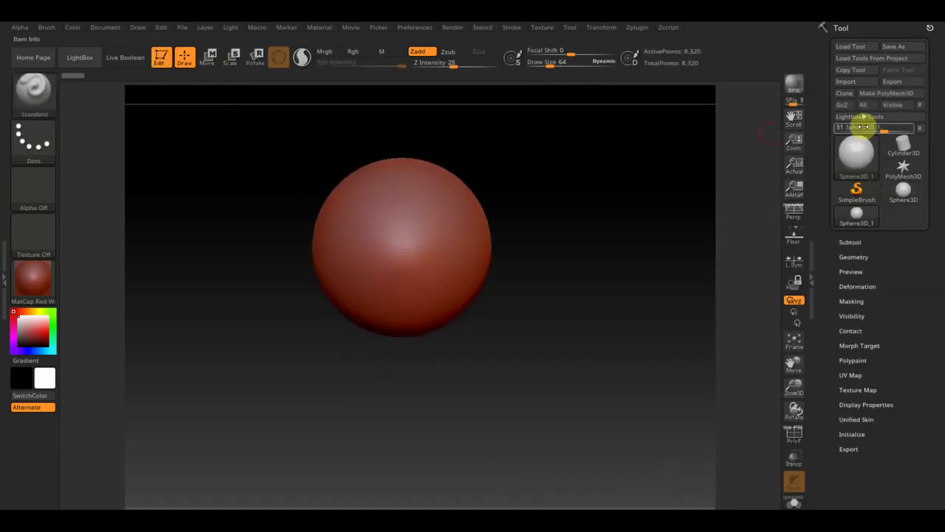
left_click(887, 93)
left_click_drag(620, 276, 622, 276)
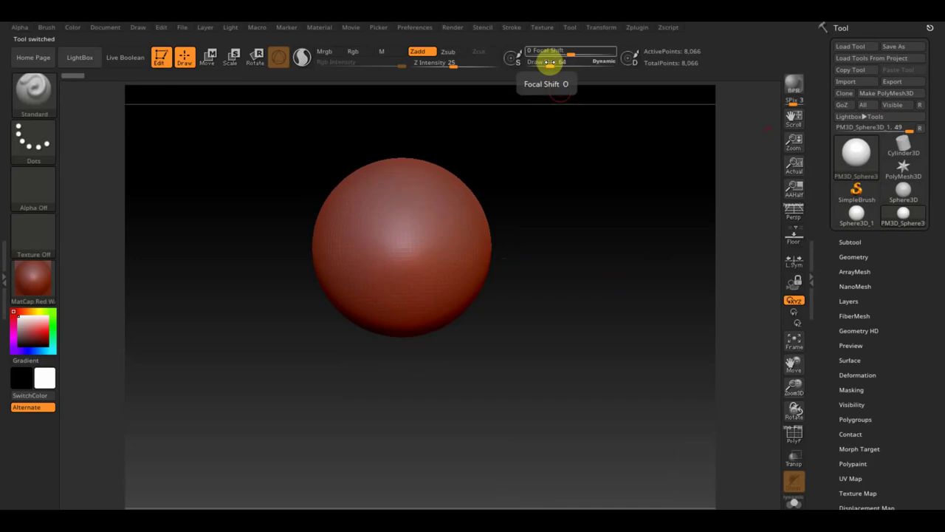
left_click(542, 27)
Step: Show the s-l400 photo in Spotlight as reference, then mask the sphere's upper half
left_click(576, 205)
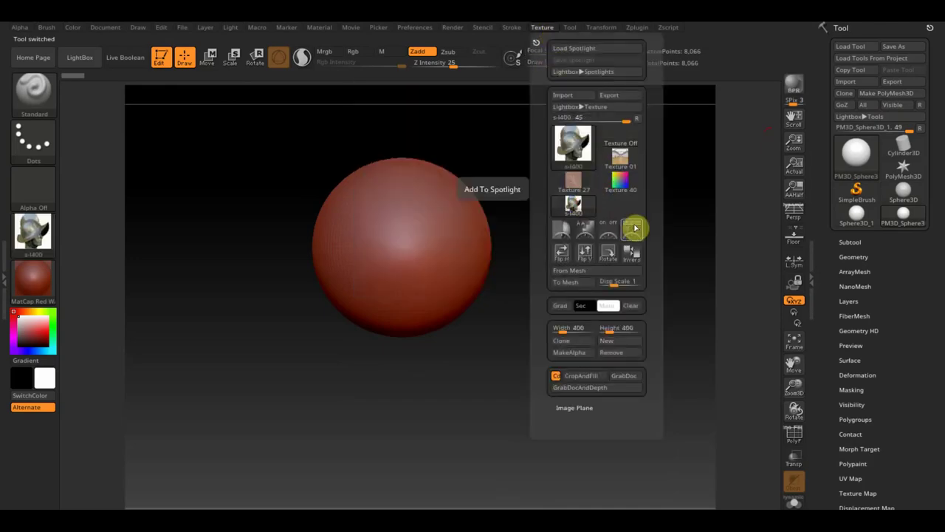
left_click(635, 234)
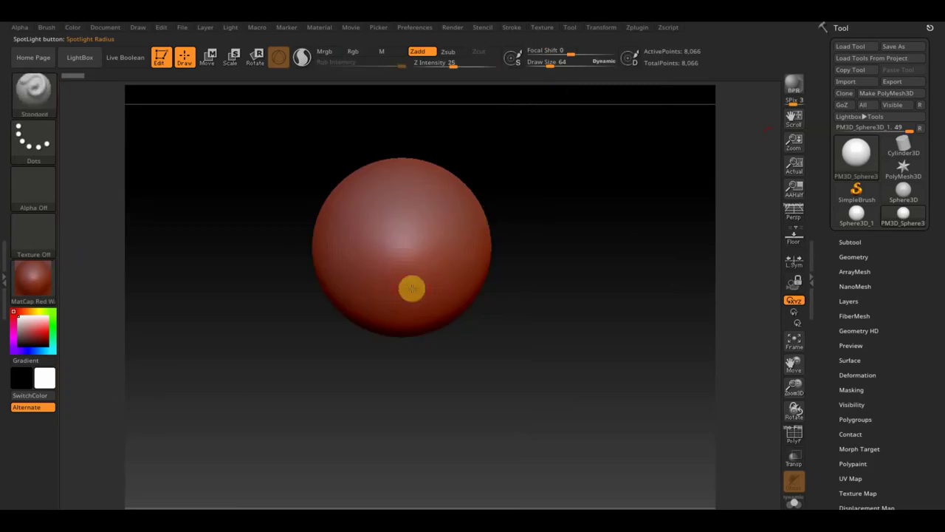
left_click_drag(234, 133, 552, 257, "ctrl")
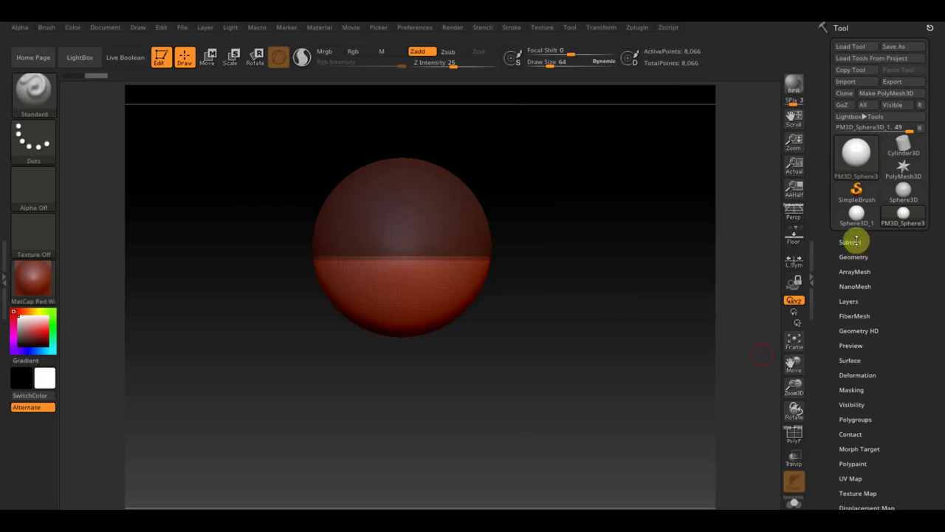
left_click(856, 241)
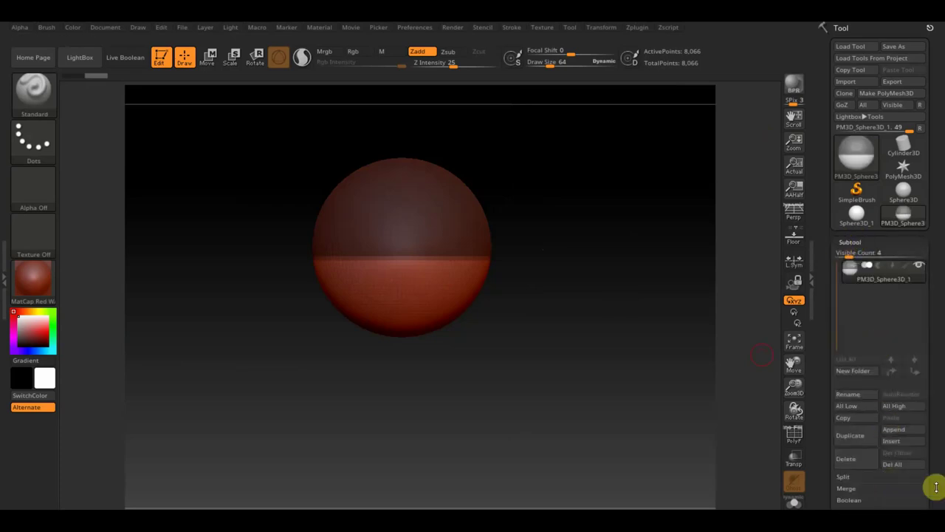
Step: Extract the masked top half into a new Extract0 shell subtool
scroll(938, 443, "down", 5)
left_click(848, 358)
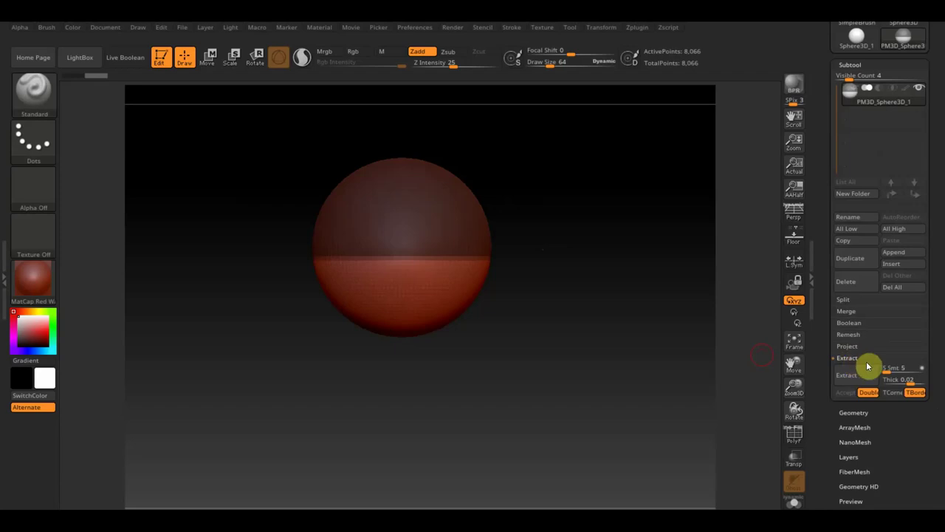
left_click(864, 380)
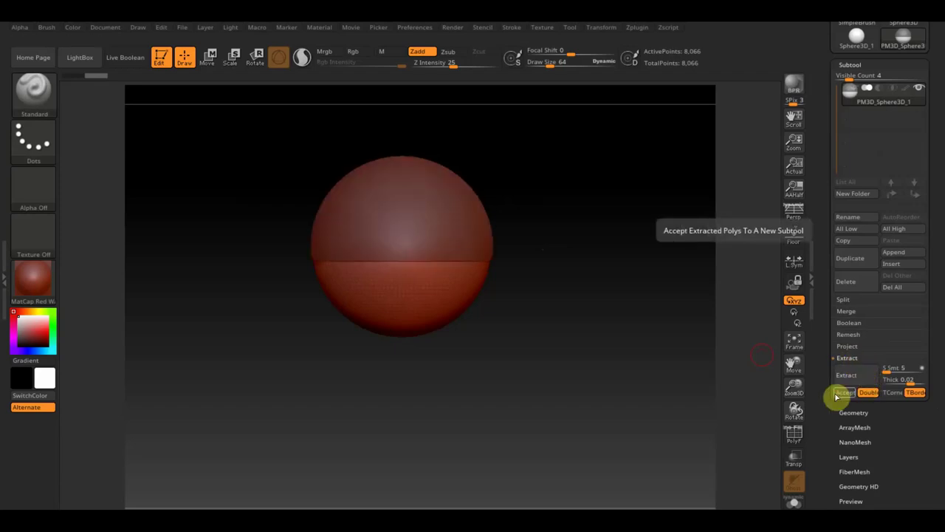
left_click(839, 392)
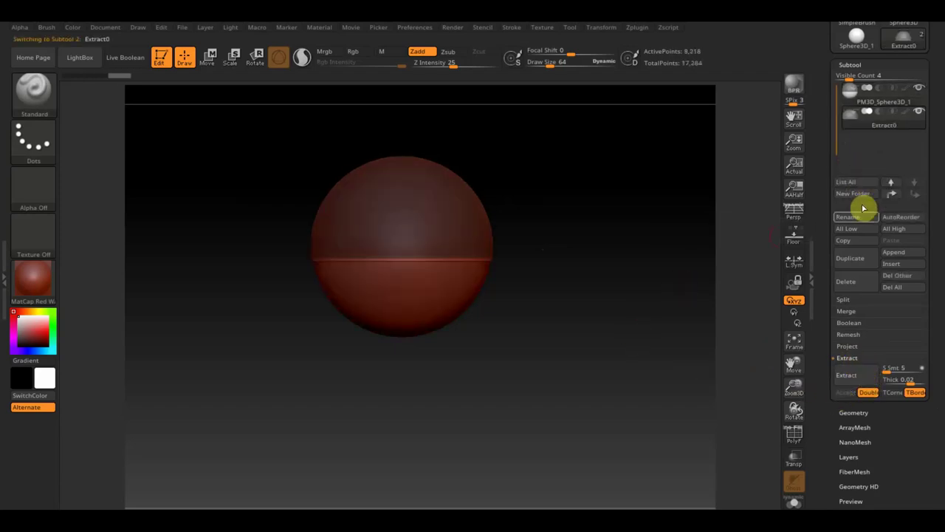
Step: Delete the original sphere subtool, keeping only Extract0
left_click(848, 114)
left_click(846, 94)
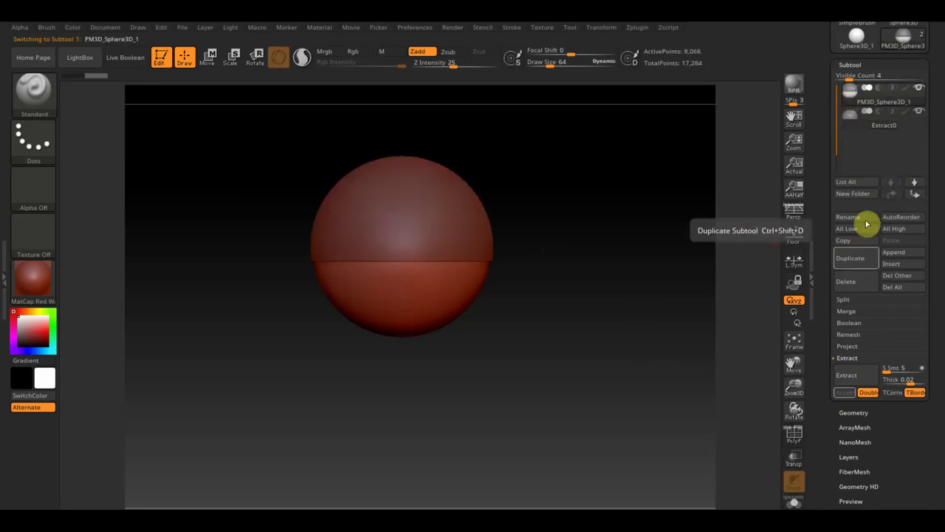
left_click(855, 283)
left_click(738, 309)
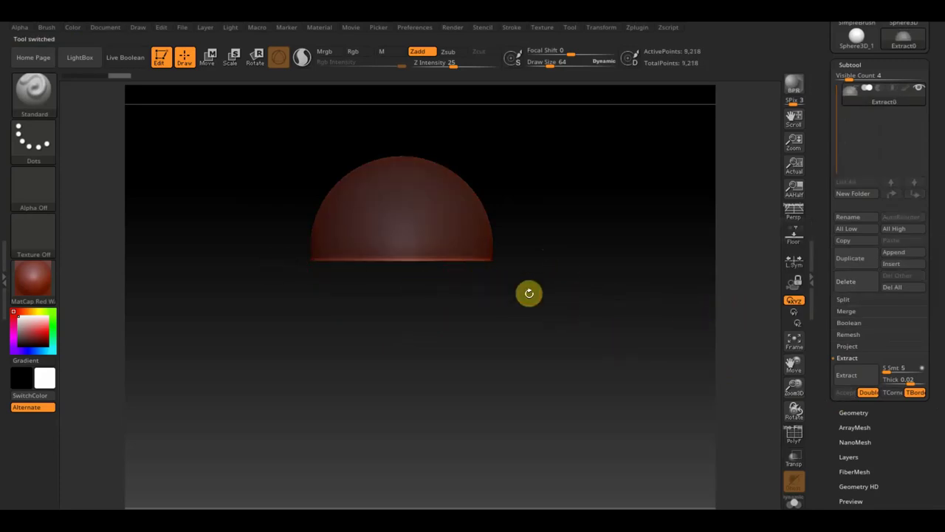
Step: Scale the Extract0 dome up with the gizmo and orbit to view the wide brim from above
left_click(206, 56)
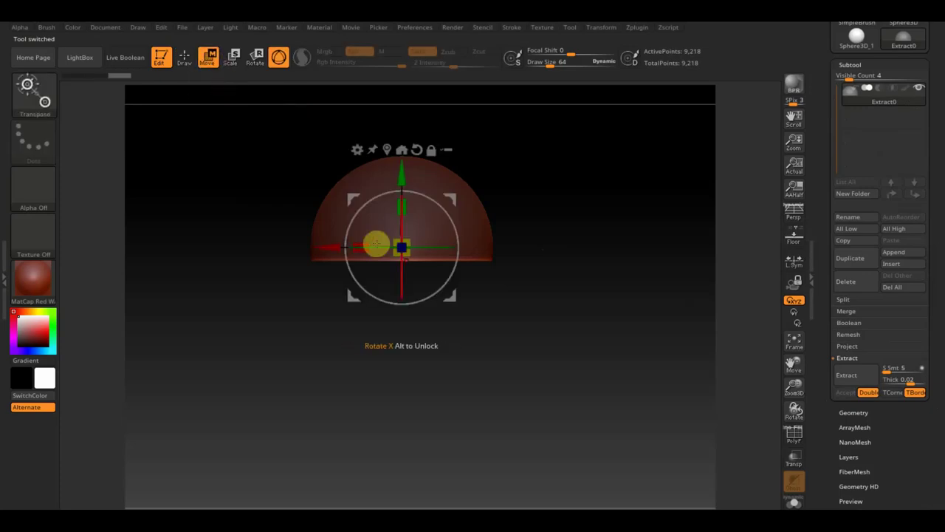
left_click_drag(404, 253, 446, 282)
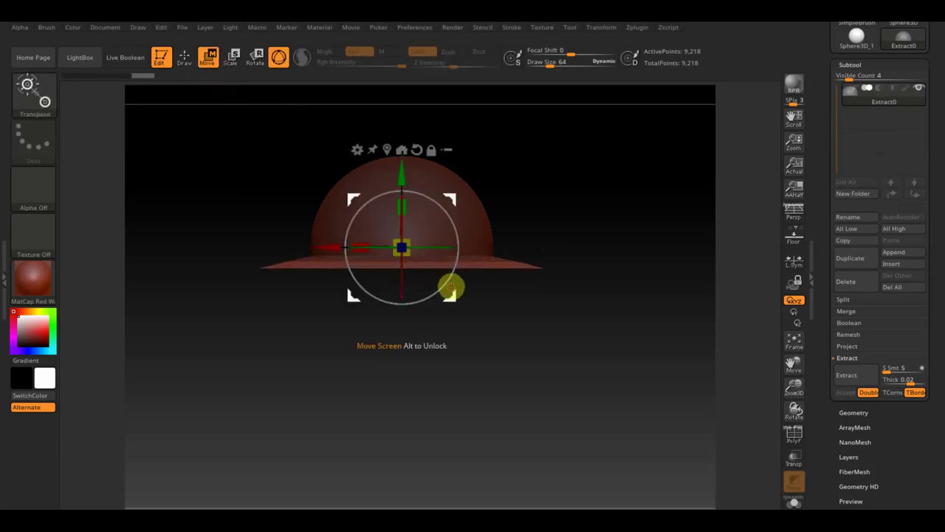
mouse_move(573, 300)
left_mouse_down()
mouse_move(569, 384)
mouse_move(580, 314)
mouse_move(589, 329)
mouse_move(551, 256)
mouse_move(463, 241)
left_mouse_up()
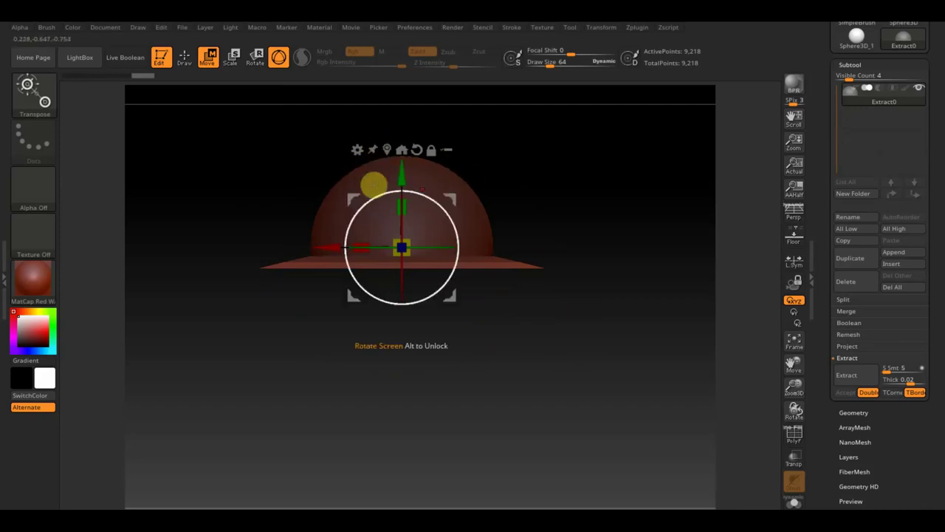
mouse_move(549, 224)
left_mouse_down()
mouse_move(589, 342)
mouse_move(628, 299)
mouse_move(627, 242)
mouse_move(621, 275)
left_mouse_up()
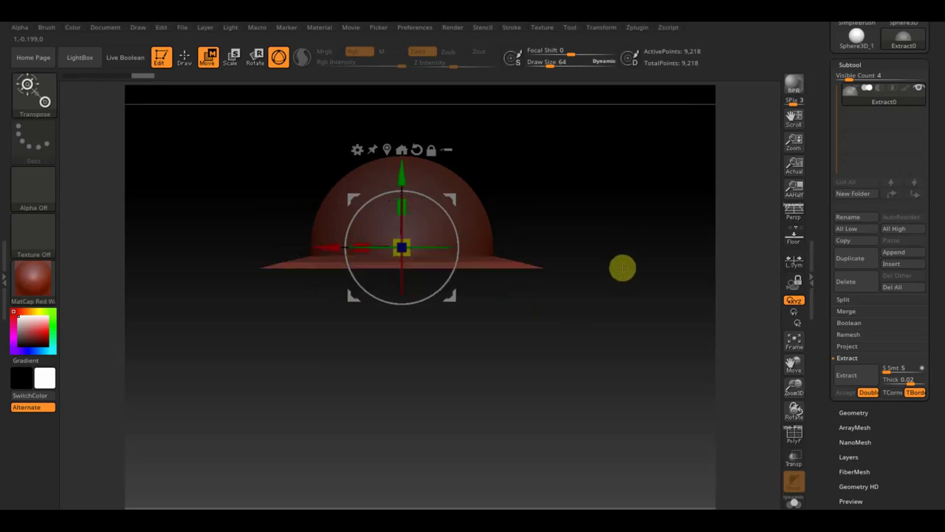
mouse_move(600, 247)
left_mouse_down()
mouse_move(618, 293)
mouse_move(623, 335)
mouse_move(613, 360)
left_mouse_up()
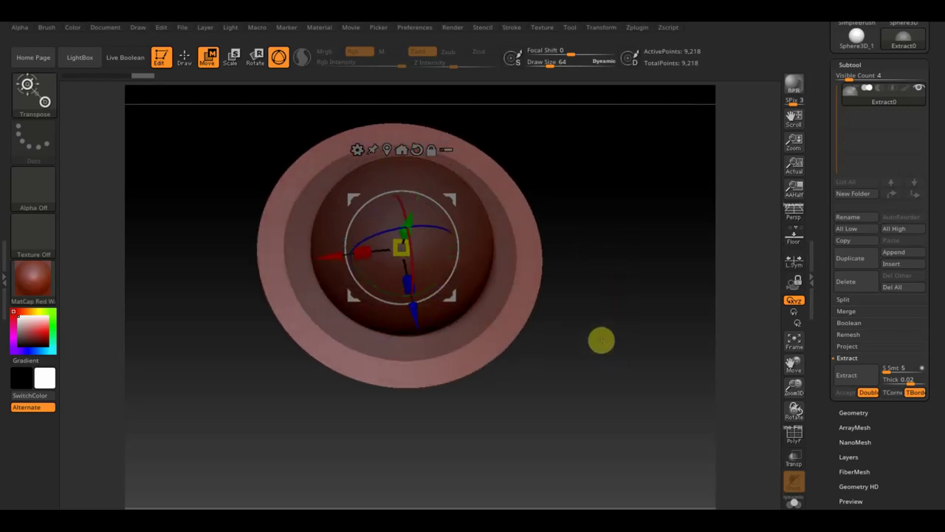
Step: Orbit to a front view and narrow the hat slightly along its X axis
left_click_drag(597, 321, 588, 260)
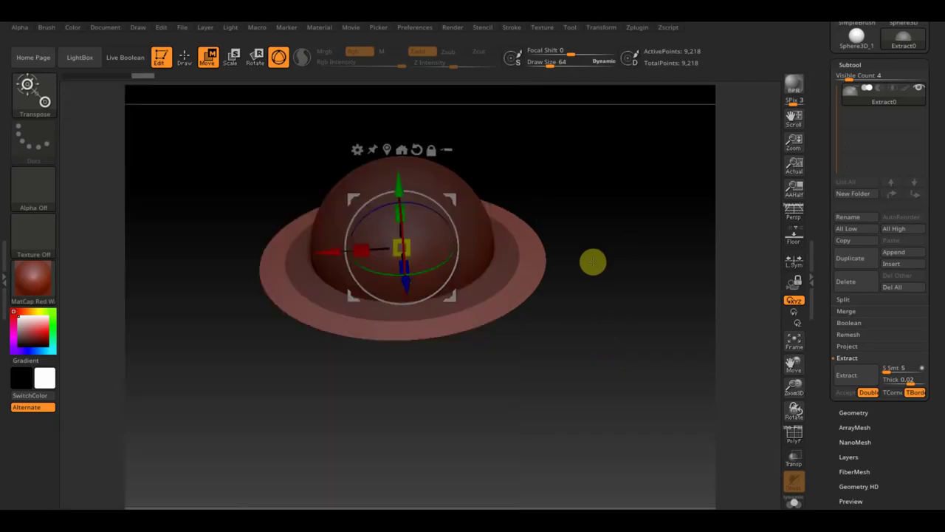
left_click_drag(599, 274, 603, 243)
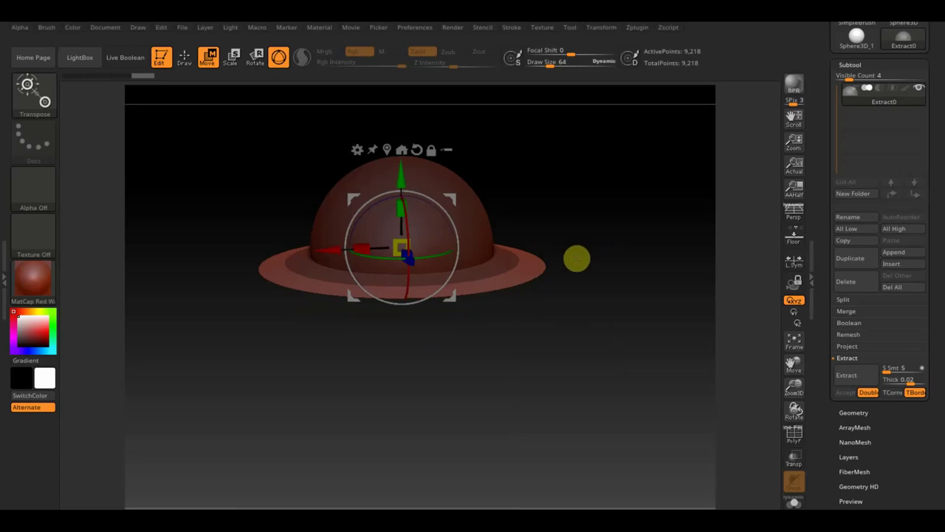
left_click_drag(489, 226, 561, 260, "shift")
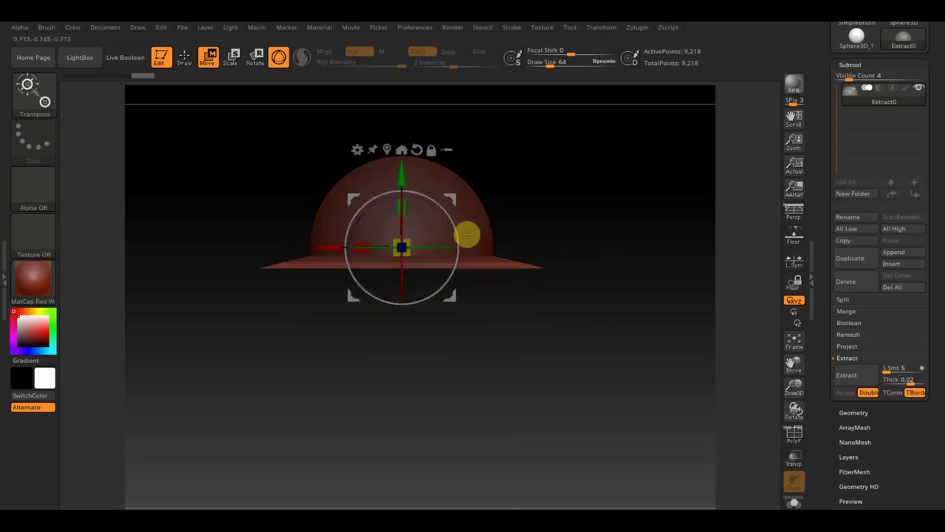
key("ctrl")
left_click_drag(578, 175, 587, 236)
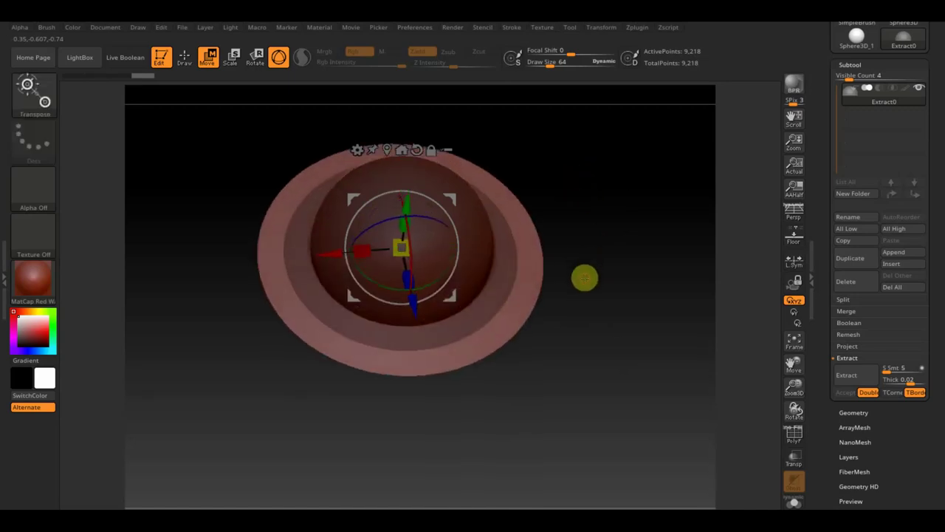
left_click_drag(361, 251, 373, 249)
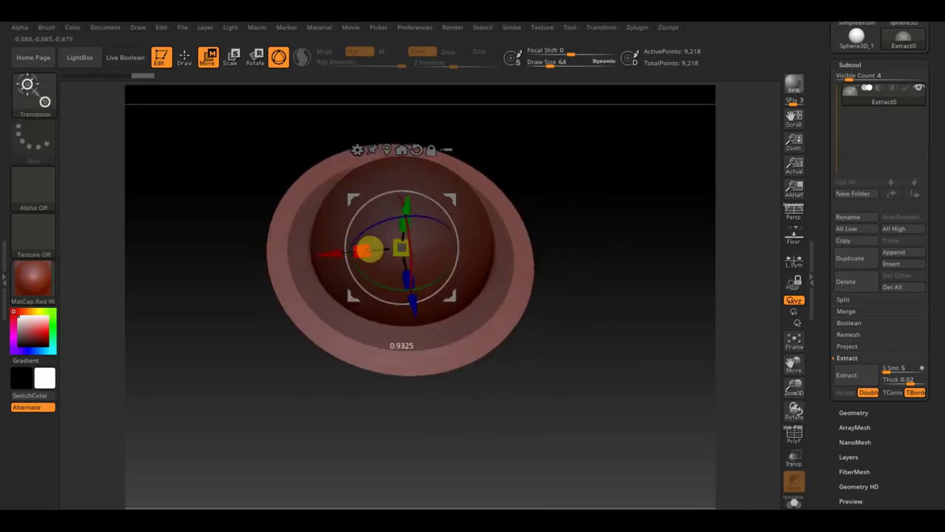
left_click_drag(371, 250, 379, 251)
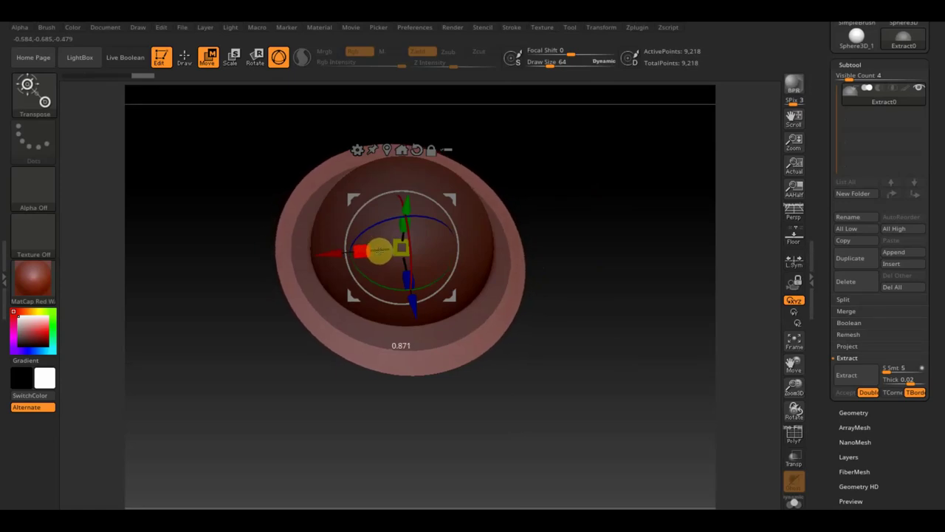
Step: Stretch the hat along Z into a gentle oval and orbit to a side view
mouse_move(633, 333)
left_mouse_down()
mouse_move(625, 271)
mouse_move(632, 286)
mouse_move(724, 317)
mouse_move(661, 388)
mouse_move(612, 342)
mouse_move(625, 359)
mouse_move(626, 271)
mouse_move(623, 402)
left_mouse_up()
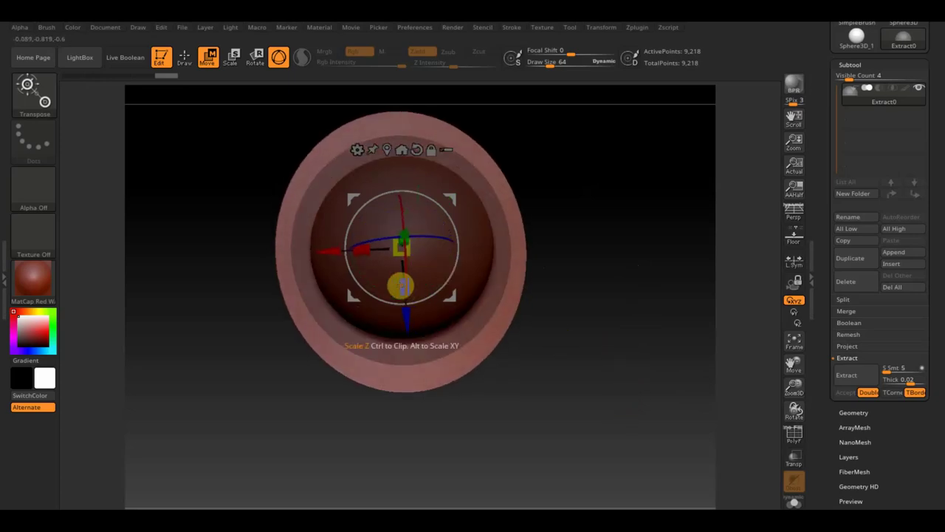
left_click_drag(403, 283, 397, 290)
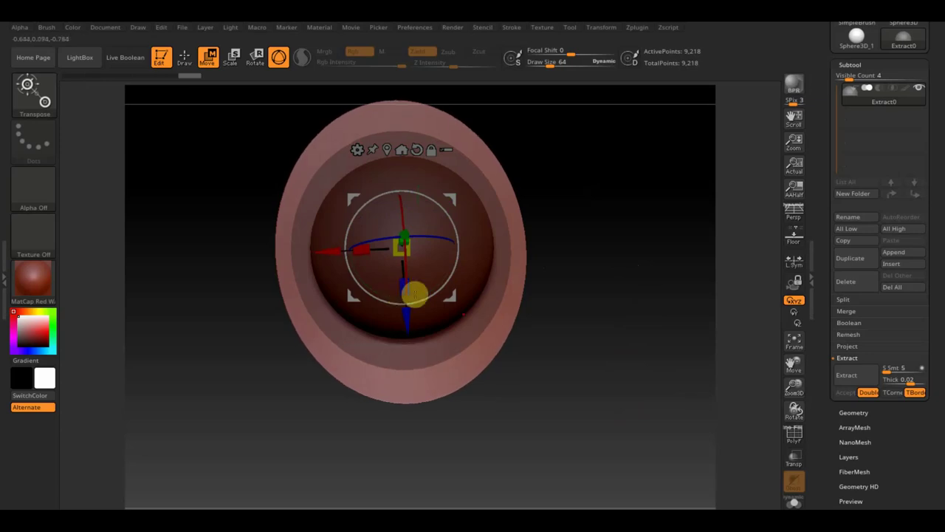
mouse_move(595, 357)
left_mouse_down()
mouse_move(590, 266)
mouse_move(610, 293)
left_mouse_up()
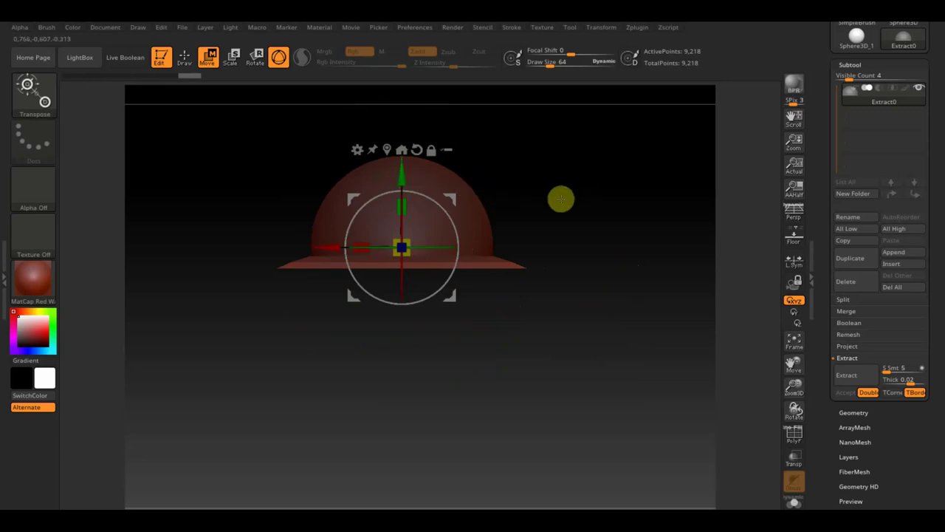
key("ctrl")
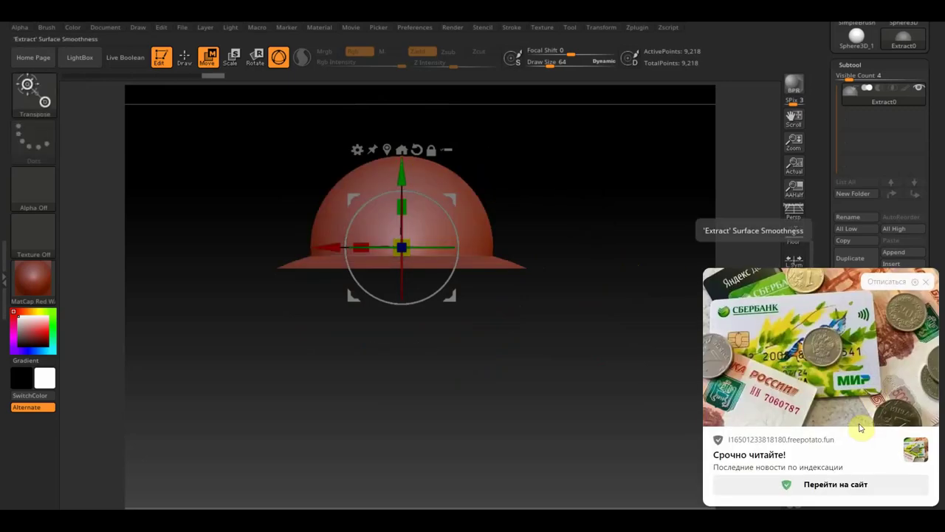
Step: DynaMesh the hat at resolution 432, reaching 960,337 points, then mask a rectangle over it
left_click(929, 281)
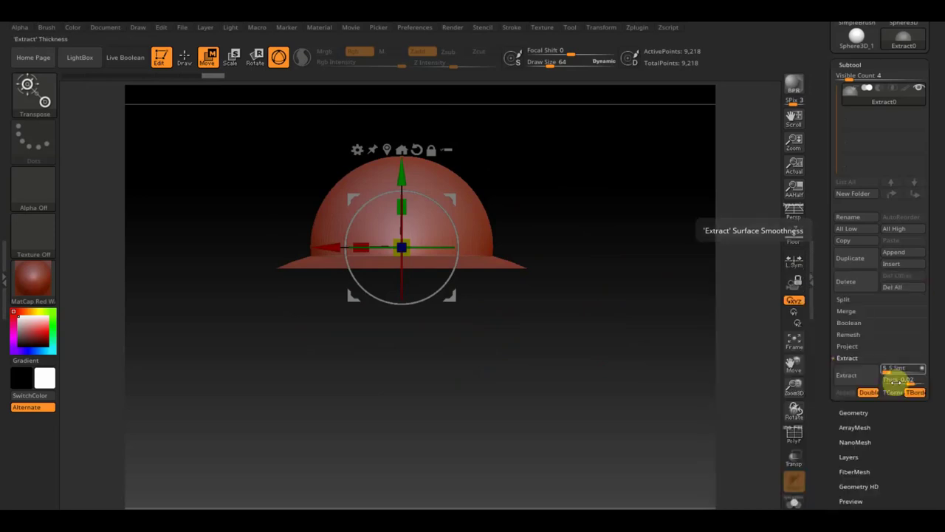
left_click(850, 417)
left_click(864, 244)
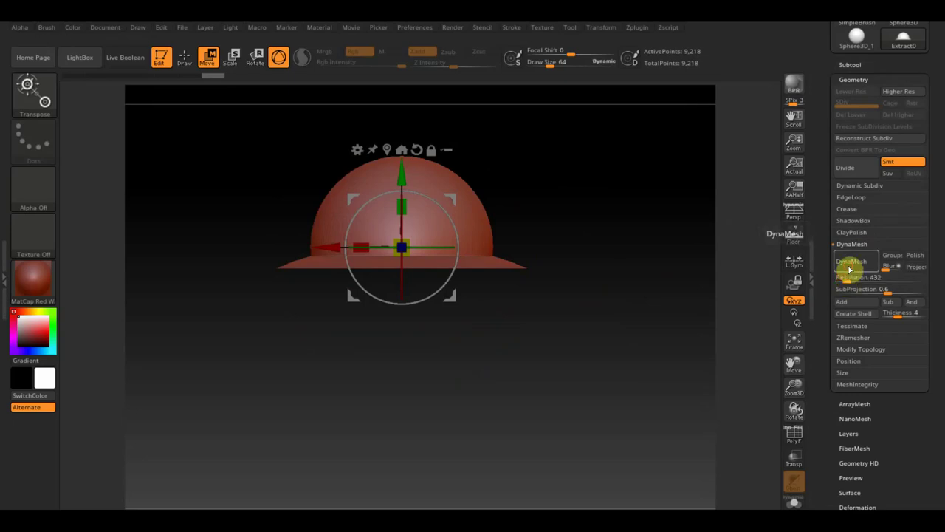
left_click(850, 270)
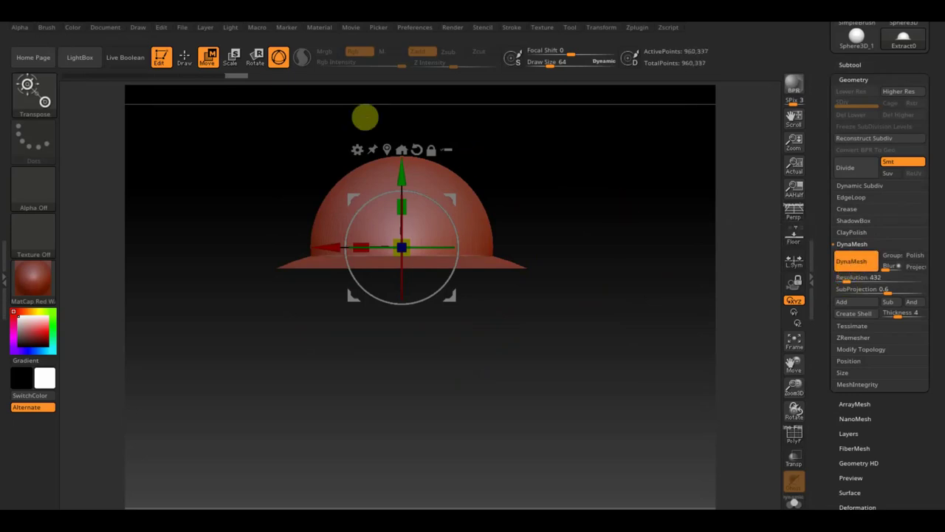
left_click(184, 57)
left_click_drag(268, 122, 546, 257, "ctrl")
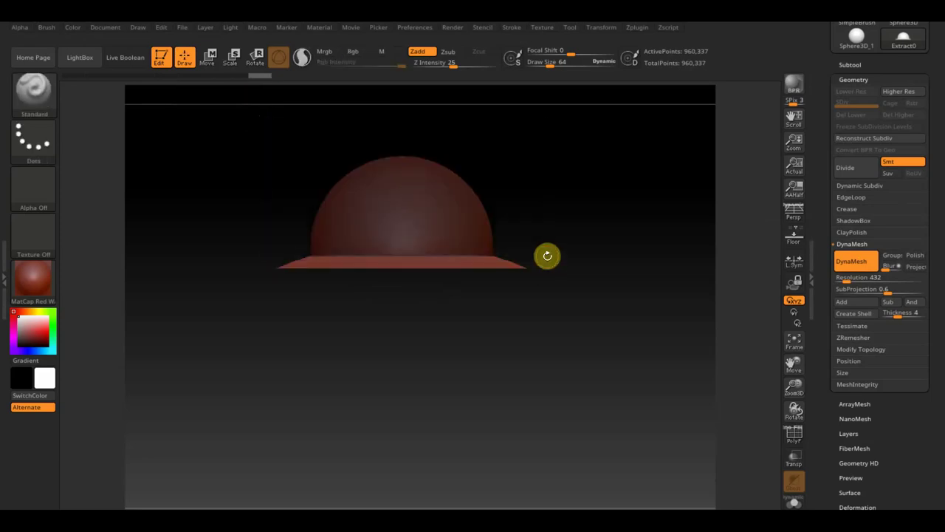
Step: Mask the hat's right half and rotate the unmasked brim section with the Transpose line into a visor tilt
mouse_move(613, 380)
left_mouse_down("ctrl")
mouse_move(427, 178)
mouse_move(407, 141)
left_mouse_up("ctrl")
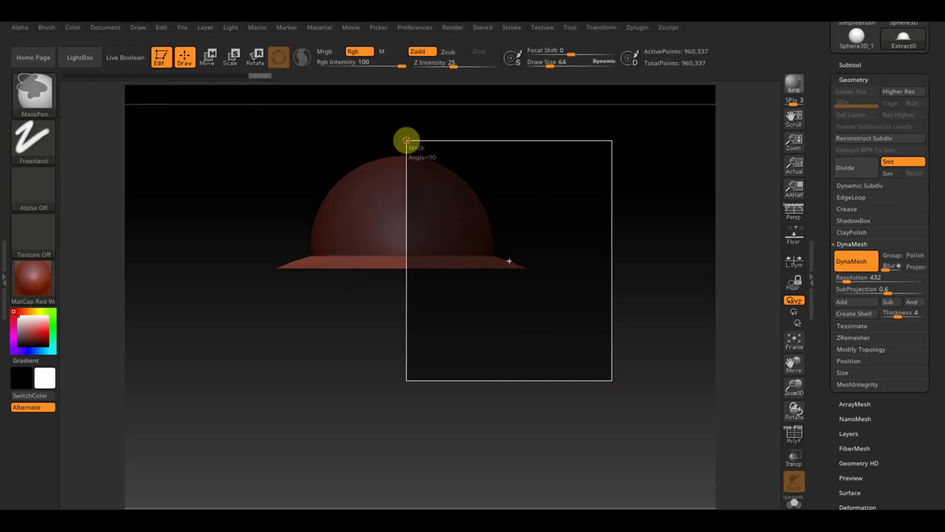
left_click_drag(407, 141, 406, 141, "ctrl")
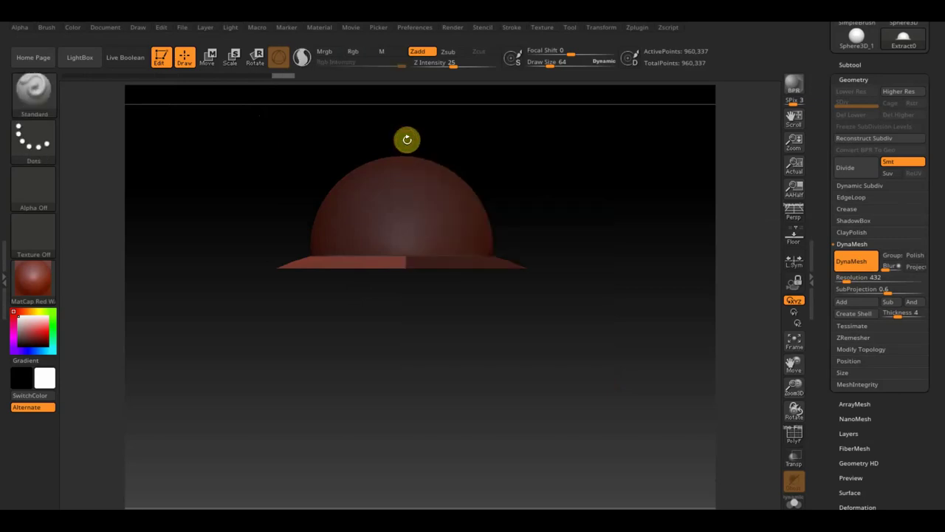
left_click(254, 57)
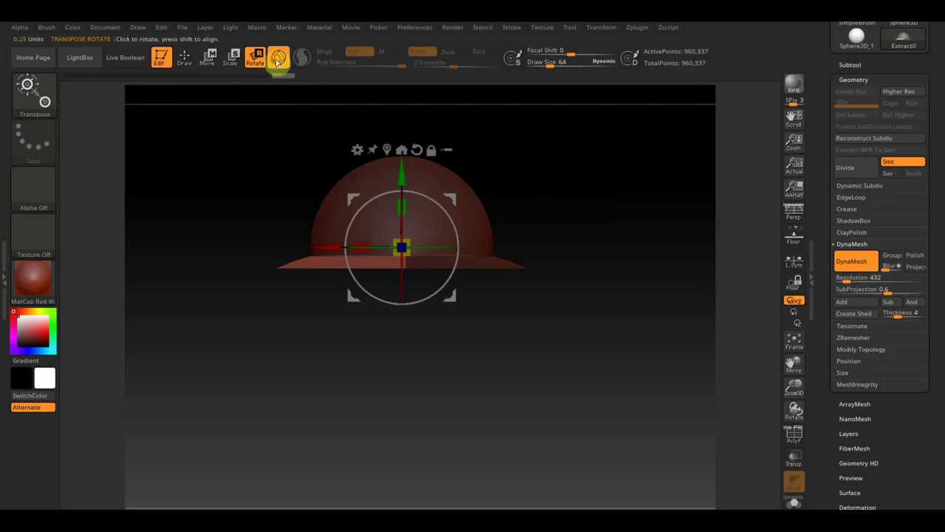
left_click(278, 59)
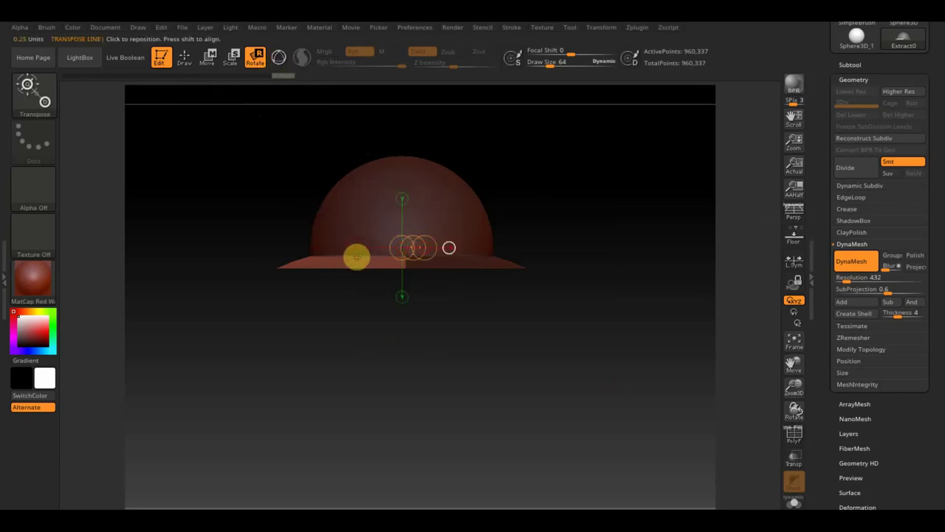
left_click_drag(360, 258, 241, 292)
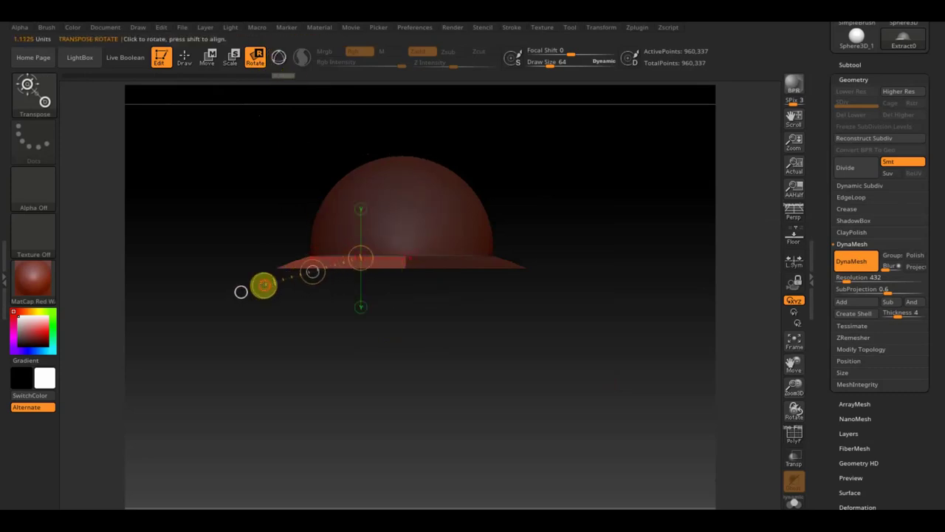
left_click(264, 286)
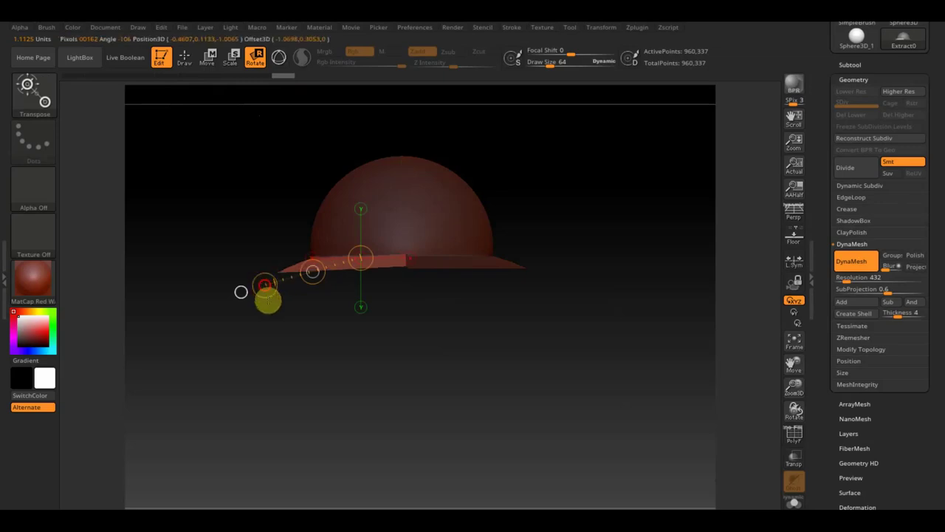
left_click_drag(268, 299, 271, 310)
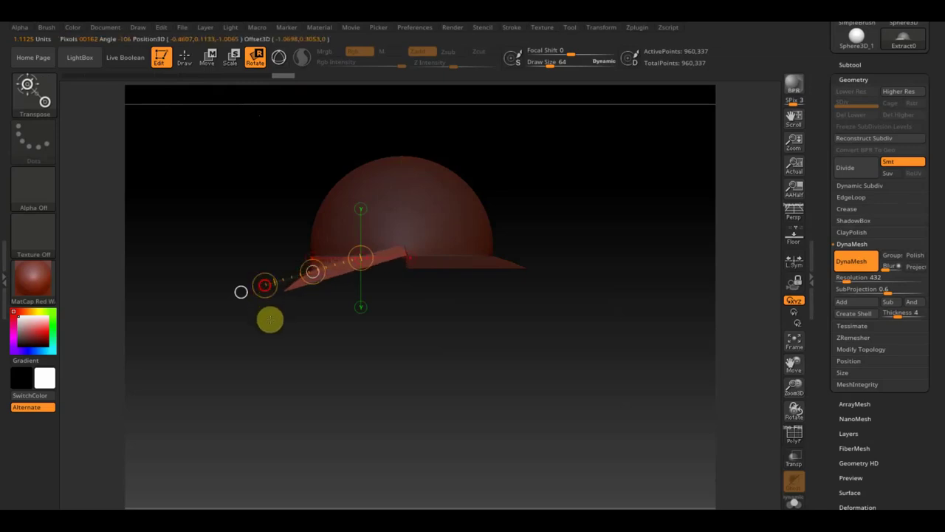
mouse_move(360, 325)
left_mouse_down()
mouse_move(439, 365)
mouse_move(394, 333)
mouse_move(455, 344)
mouse_move(393, 351)
mouse_move(415, 348)
left_mouse_up()
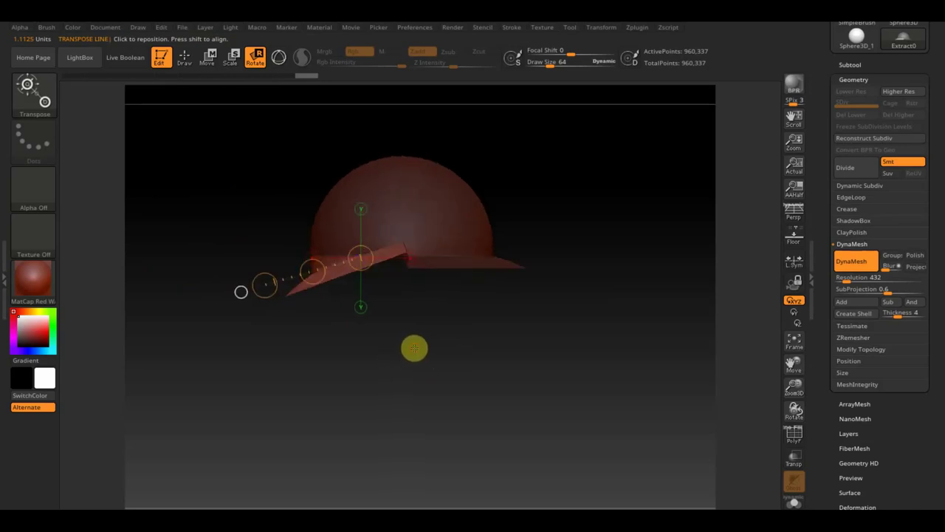
left_click(278, 58)
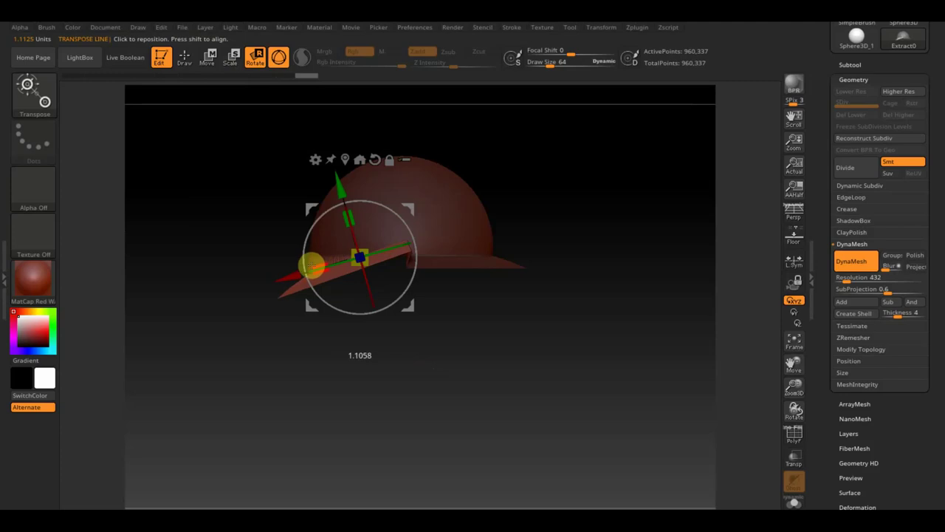
Step: Orbit to inspect the angled visor brim, then clear the mask from the hat
mouse_move(411, 207)
left_mouse_down()
mouse_move(516, 247)
mouse_move(586, 246)
left_mouse_up()
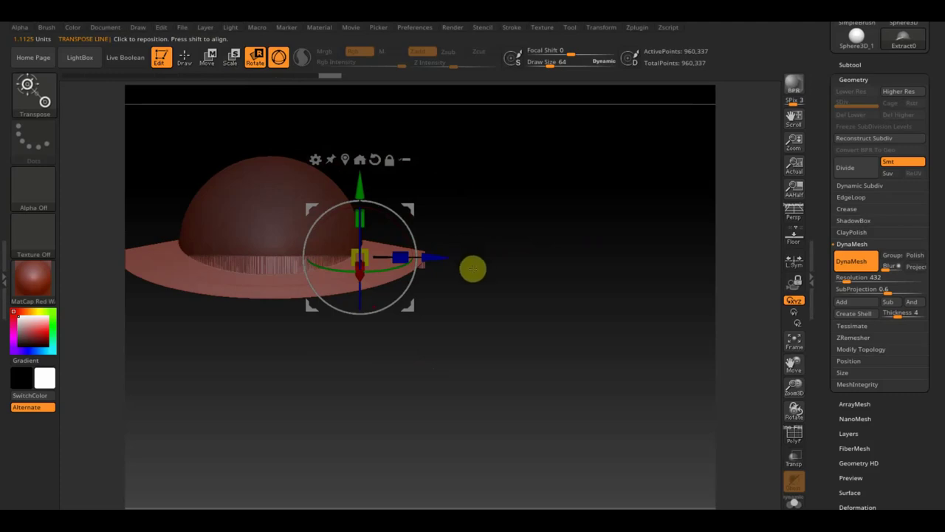
mouse_move(426, 198)
left_mouse_down()
mouse_move(527, 239)
mouse_move(488, 248)
mouse_move(551, 243)
left_mouse_up()
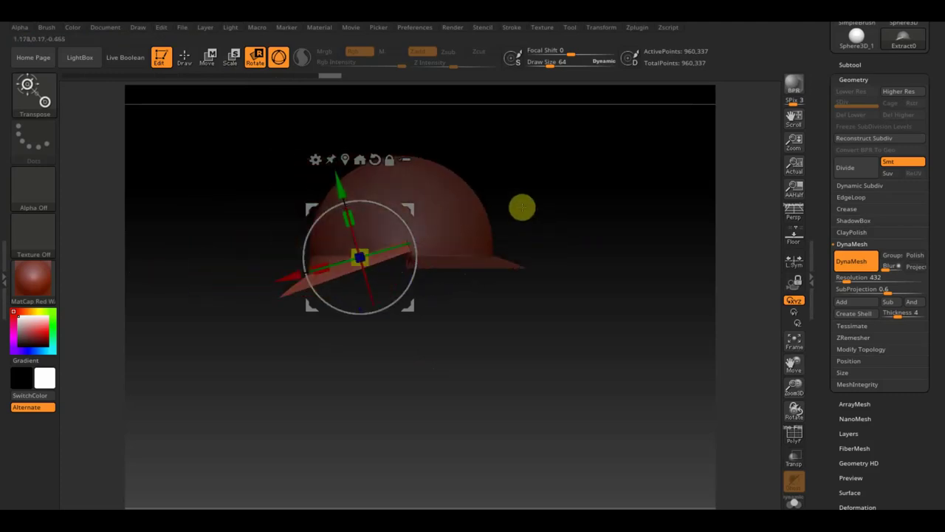
left_click(209, 56)
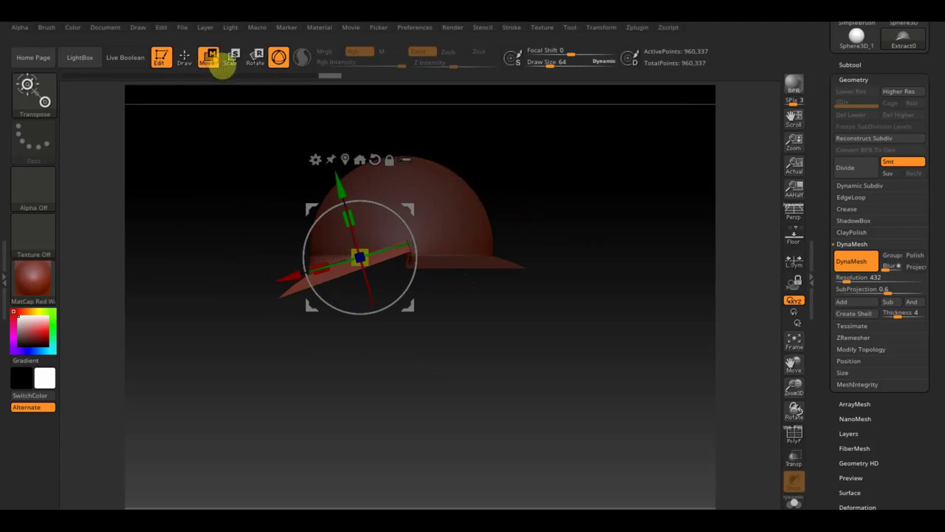
key("shift")
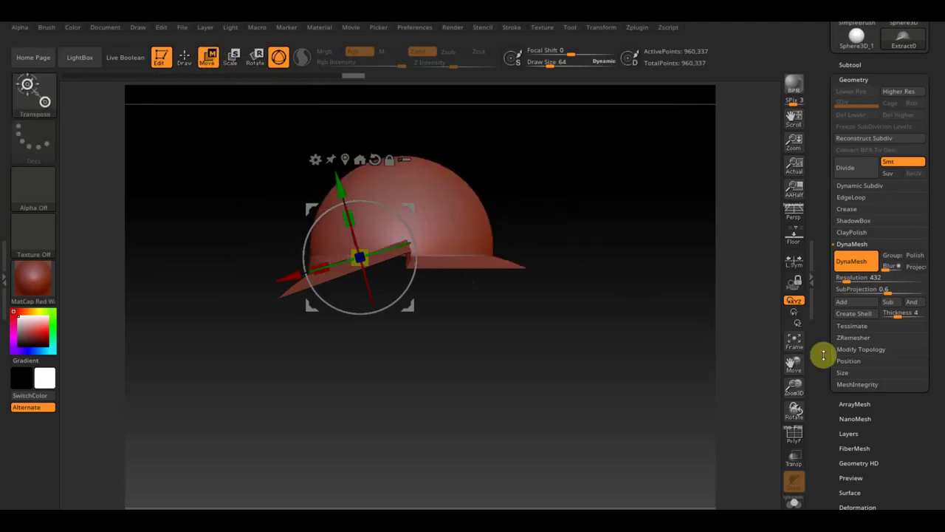
Step: Apply Mirror And Weld so the tilted brim matches on both sides, giving 951,704 points
left_click(863, 350)
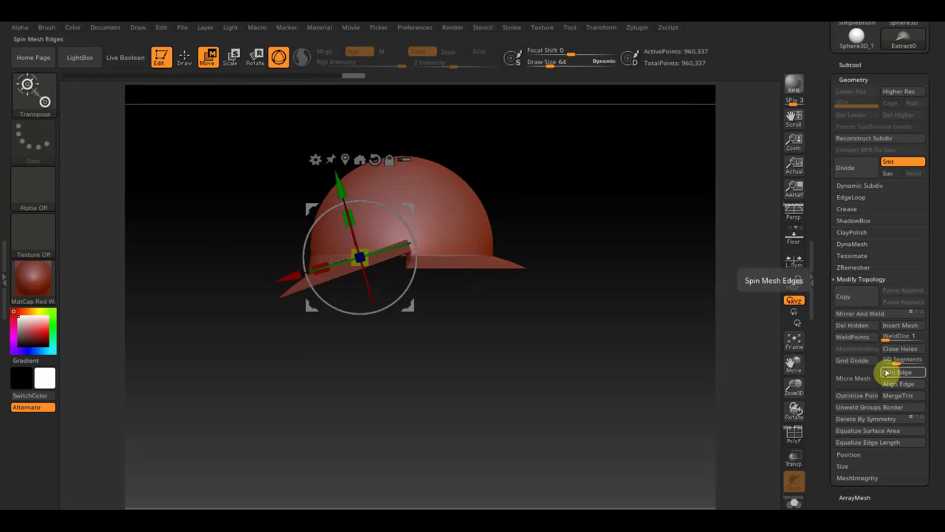
left_click(876, 316)
mouse_move(703, 330)
left_mouse_down()
mouse_move(621, 337)
mouse_move(669, 327)
mouse_move(661, 333)
left_mouse_up()
left_click_drag(590, 308, 635, 326, "alt")
left_click_drag(621, 228, 627, 273, "ctrl")
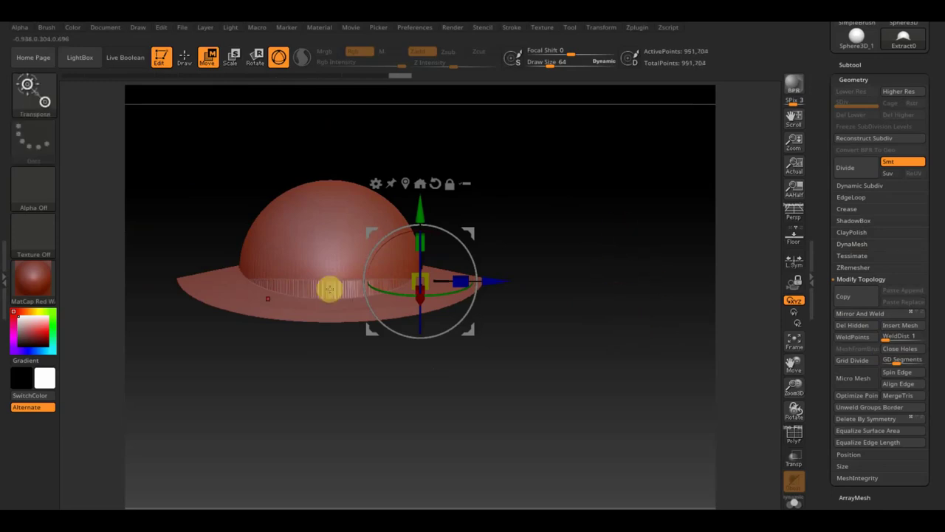
left_click(185, 57)
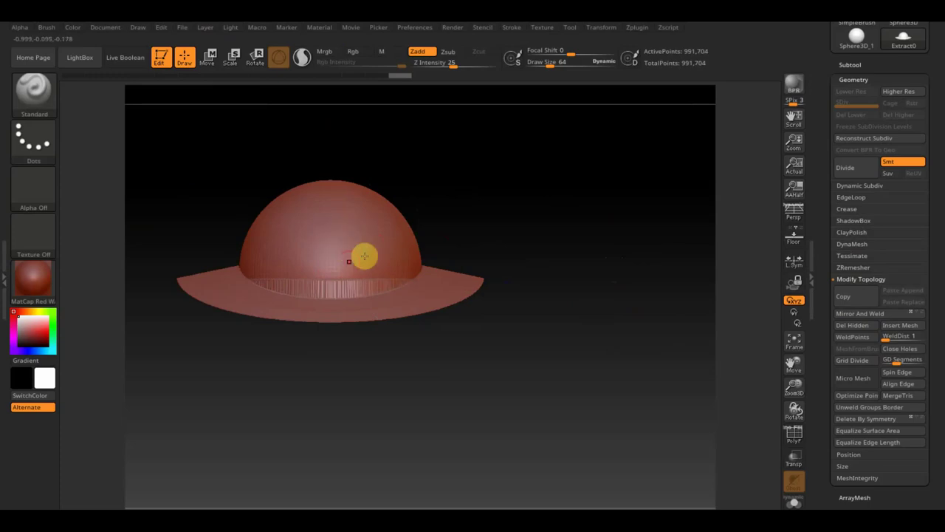
Step: Pick the Move Topological brush from the brush library and raise Draw Size to 614
left_click_drag(550, 270, 547, 283)
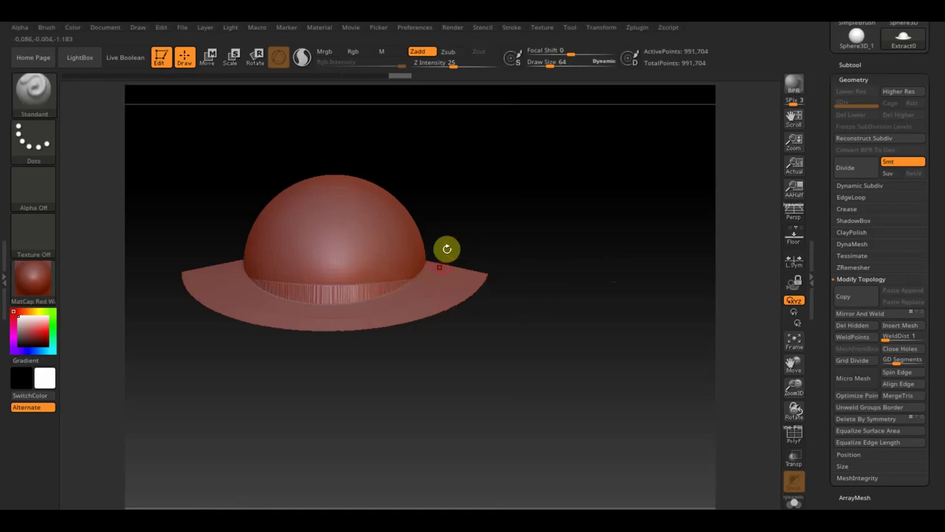
left_click(33, 100)
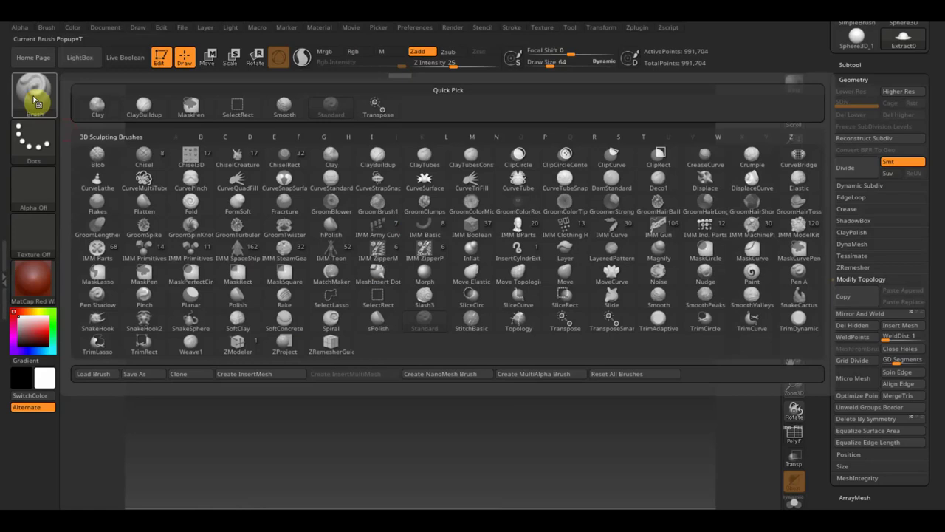
left_click(520, 273)
left_click_drag(545, 63, 596, 88)
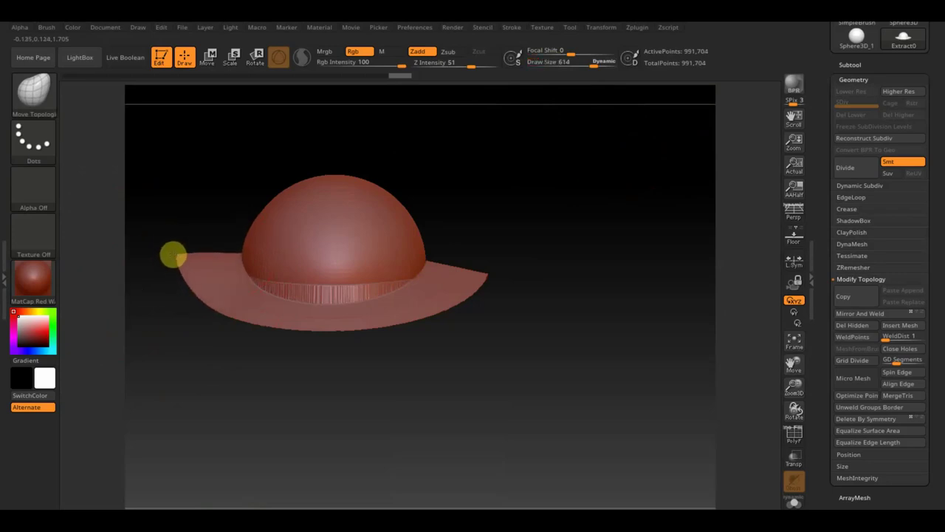
Step: Invert the mask to protect the dome and curl the brim's left edge upward
left_click_drag(173, 255, 170, 219)
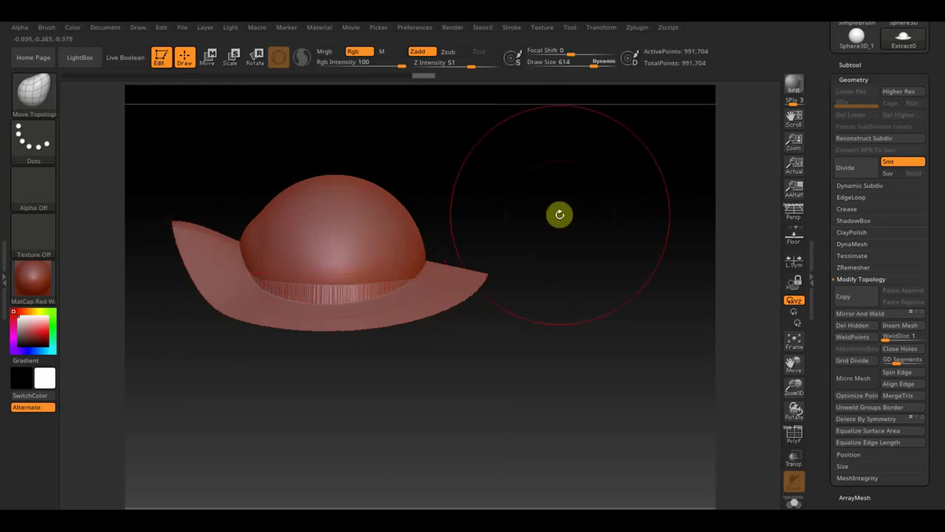
key("ctrl+z")
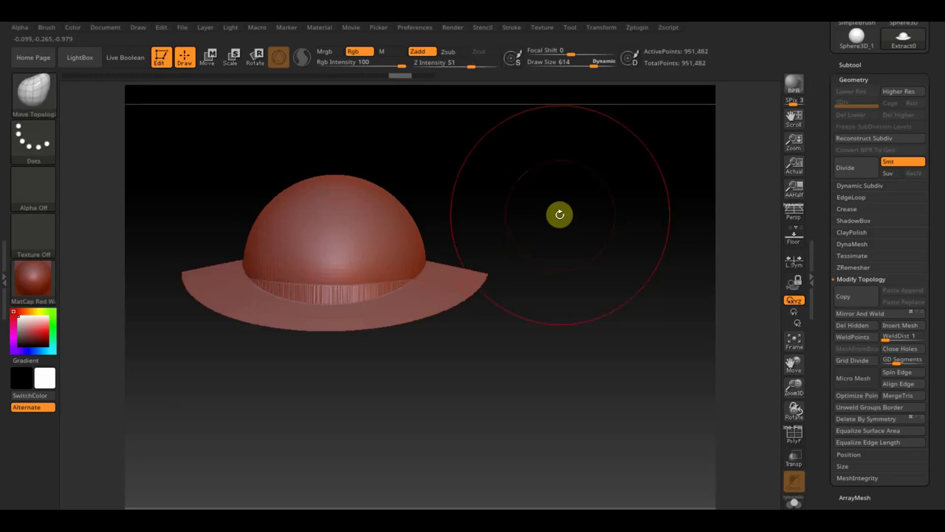
key("ctrl+z")
left_click(559, 221, "ctrl")
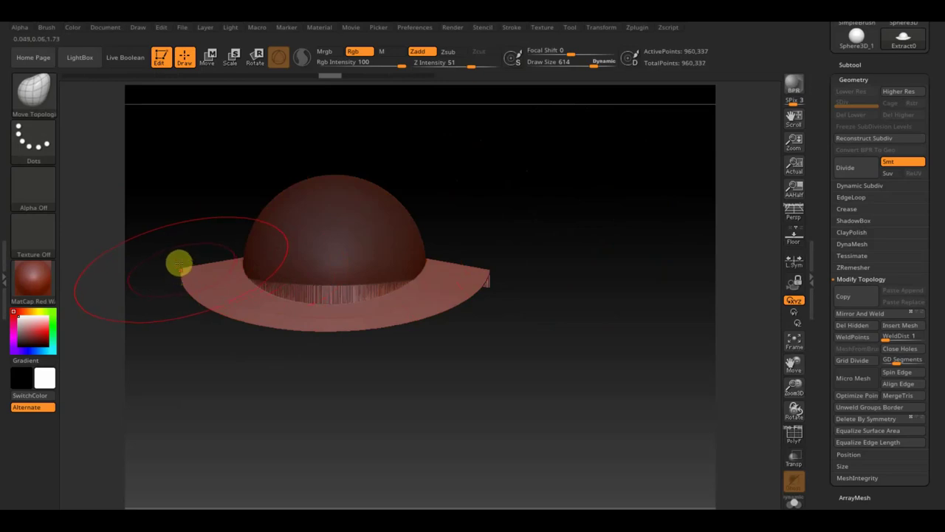
left_click_drag(180, 262, 176, 239)
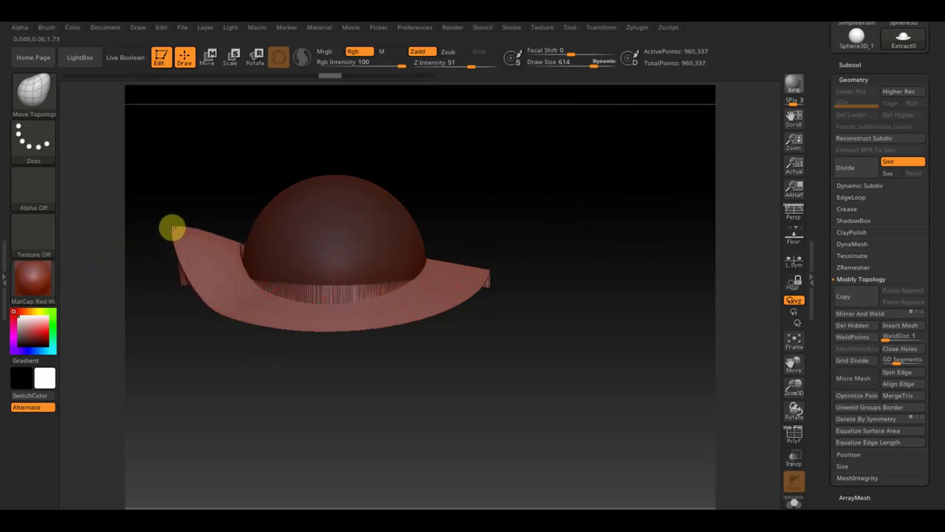
left_click_drag(233, 241, 229, 248)
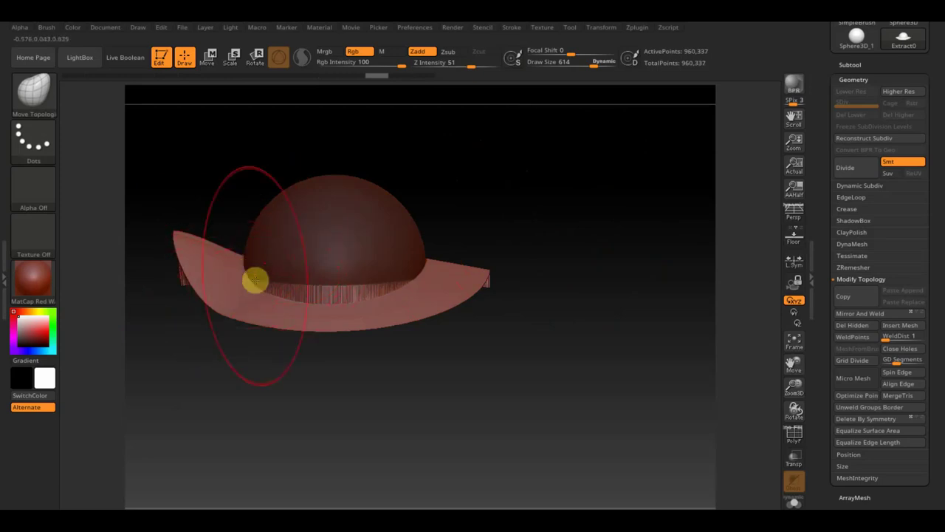
Step: Pull the brim's left tip into a fuller upturned flap and drop the front slightly
left_click_drag(505, 261, 572, 300)
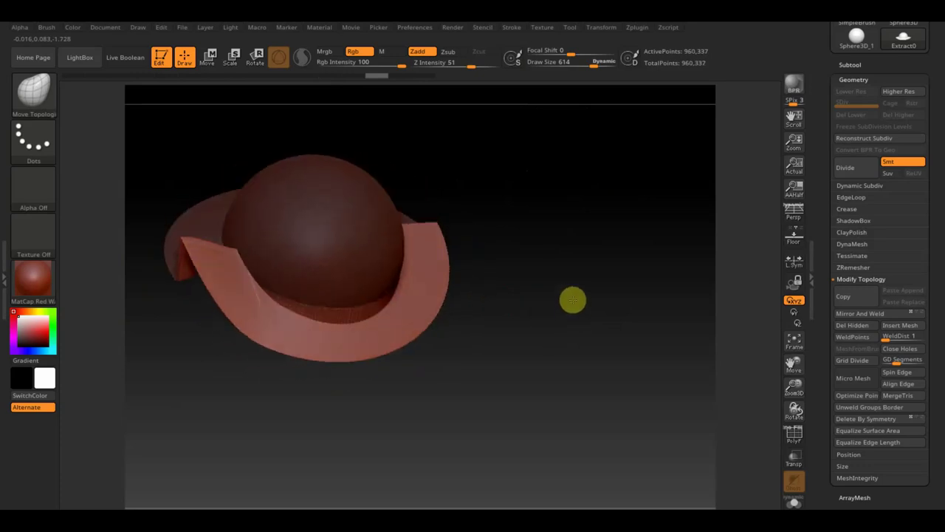
left_click_drag(528, 276, 507, 273)
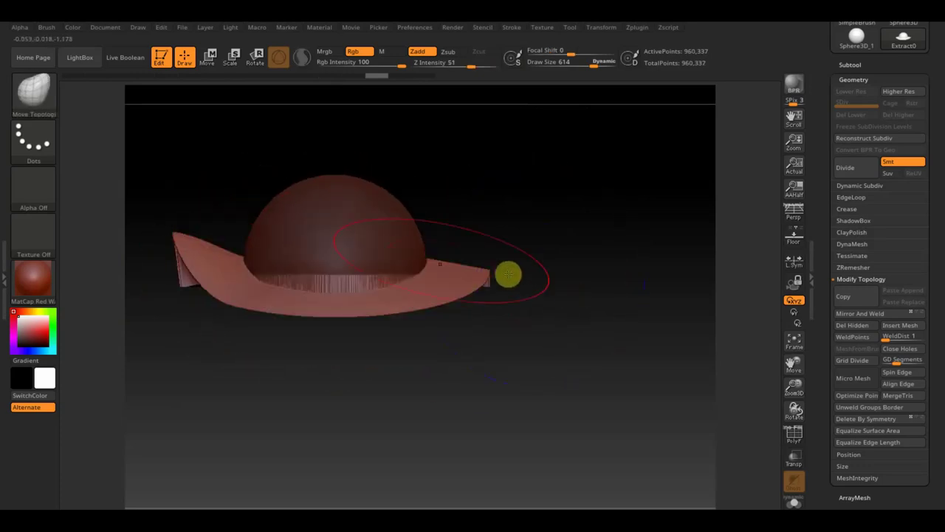
left_click_drag(192, 269, 190, 272)
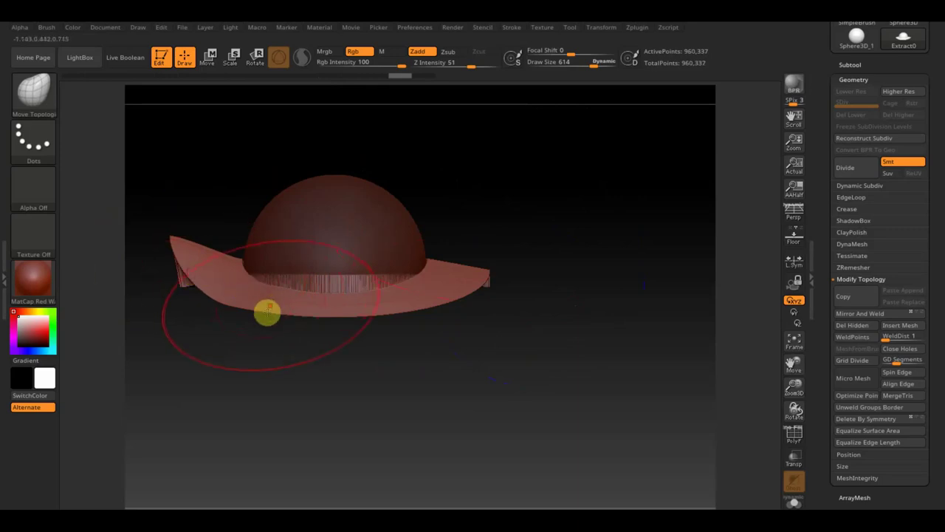
left_click_drag(267, 312, 267, 318)
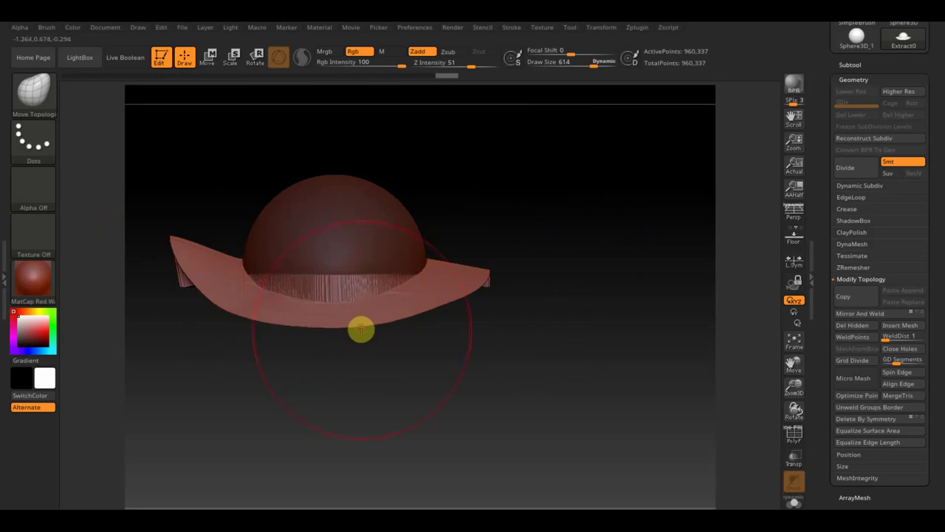
Step: Lower Draw Size to 472 and overlay the helmet reference on a straight front view
left_click_drag(601, 69, 591, 66)
mouse_move(588, 222)
left_mouse_down()
mouse_move(558, 290)
mouse_move(526, 243)
mouse_move(471, 264)
left_mouse_up()
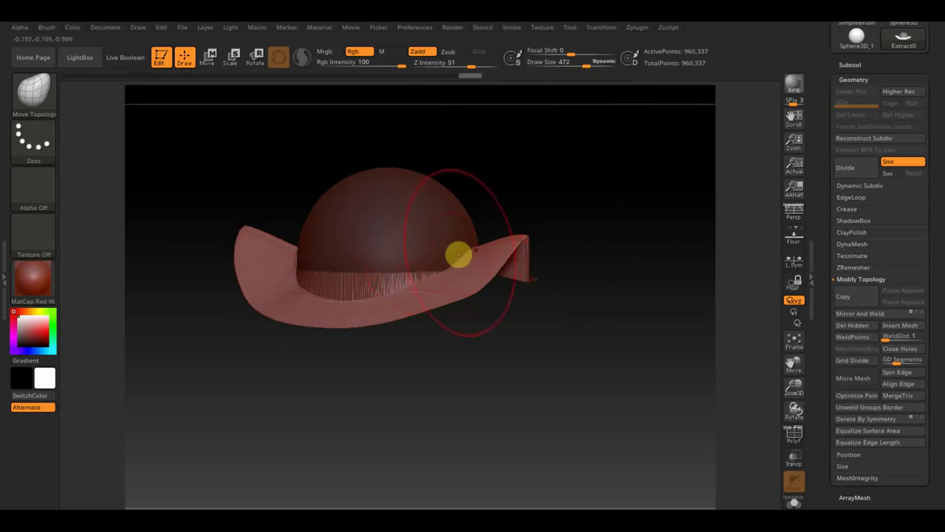
mouse_move(561, 250)
left_mouse_down()
mouse_move(608, 246)
mouse_move(591, 254)
left_mouse_up()
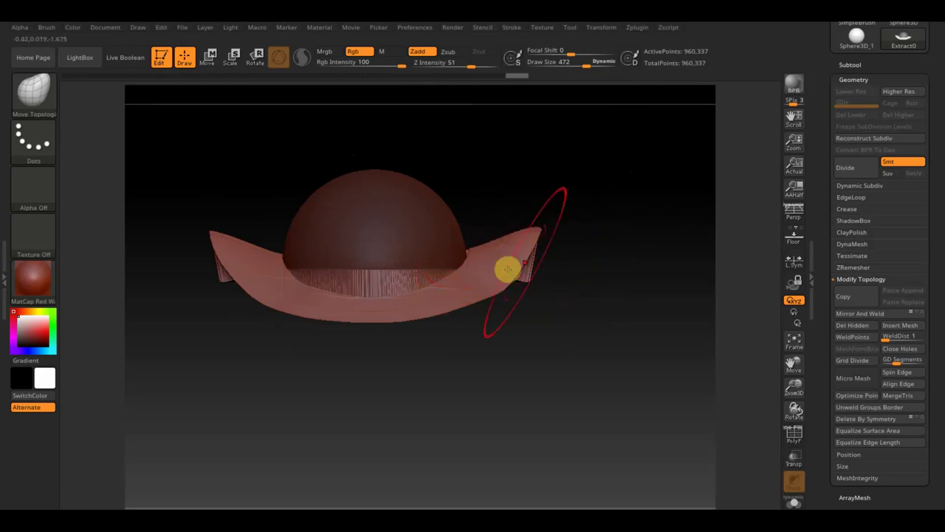
key("shift")
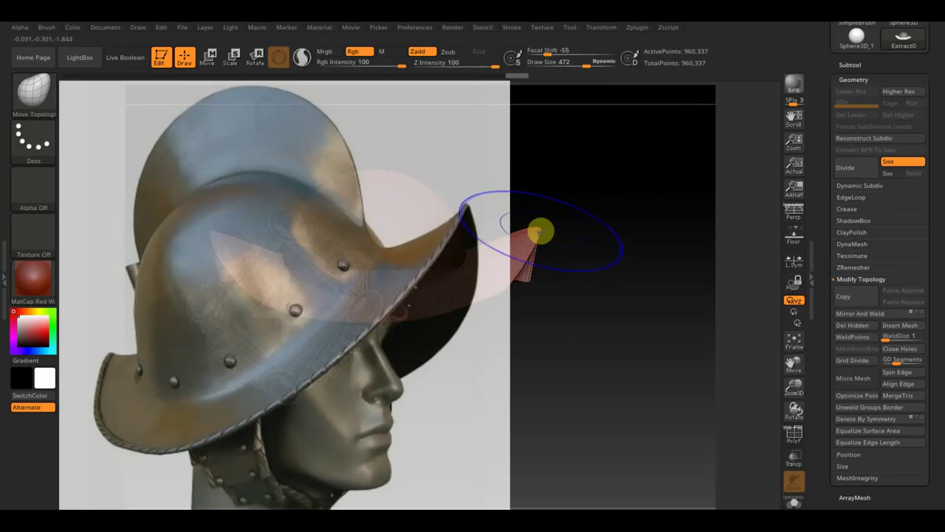
Step: Turn the hat to a three-quarter view to compare it with the reference
mouse_move(517, 325)
left_mouse_down()
mouse_move(507, 361)
mouse_move(475, 399)
mouse_move(462, 371)
mouse_move(500, 350)
mouse_move(526, 349)
mouse_move(515, 306)
left_mouse_up()
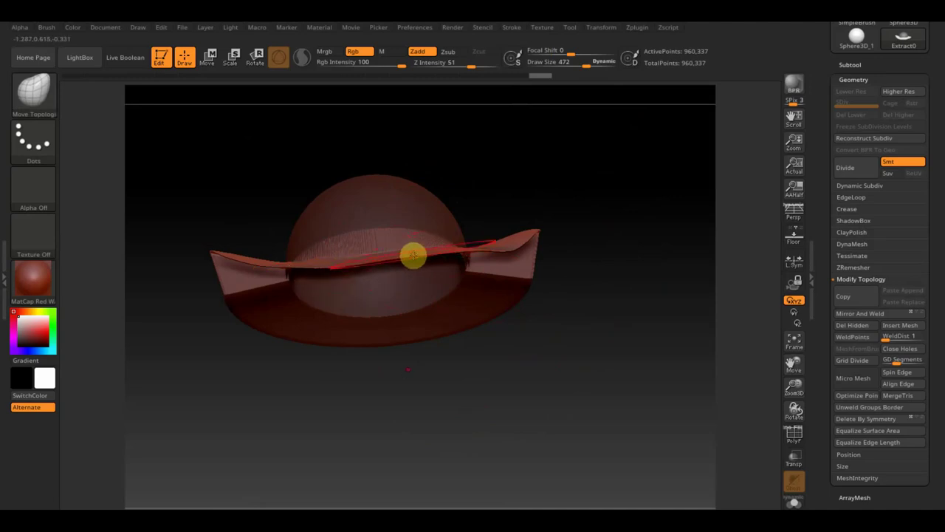
Step: Orbit around the hat to check the brim's curve, then switch to freehand MaskPen masking
mouse_move(553, 312)
left_mouse_down()
mouse_move(554, 329)
mouse_move(532, 318)
left_mouse_up()
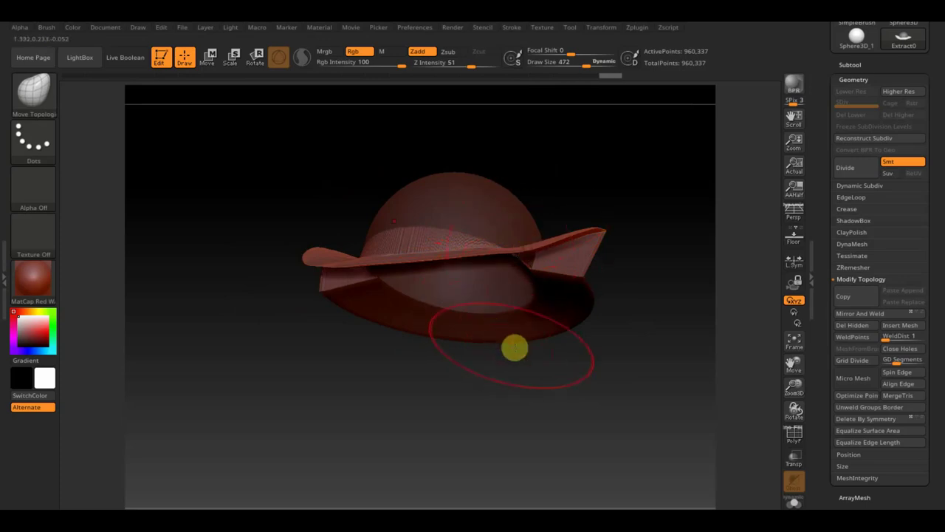
key("shift")
mouse_move(586, 338)
left_mouse_down()
mouse_move(591, 416)
mouse_move(568, 439)
mouse_move(600, 441)
mouse_move(608, 460)
mouse_move(641, 448)
mouse_move(636, 460)
left_mouse_up()
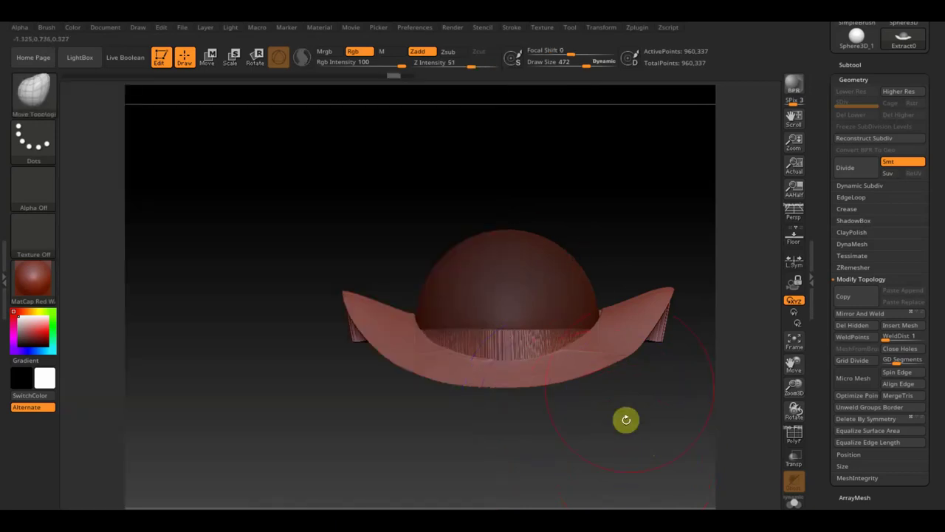
key("ctrl")
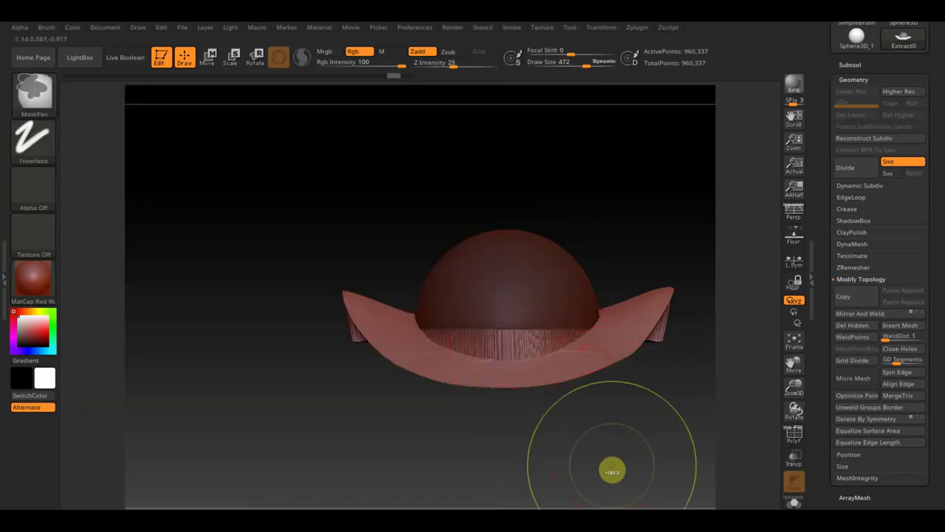
Step: Invert the mask, centre the Transpose gizmo on the dome and raise the dome slightly
left_click(612, 470, "ctrl")
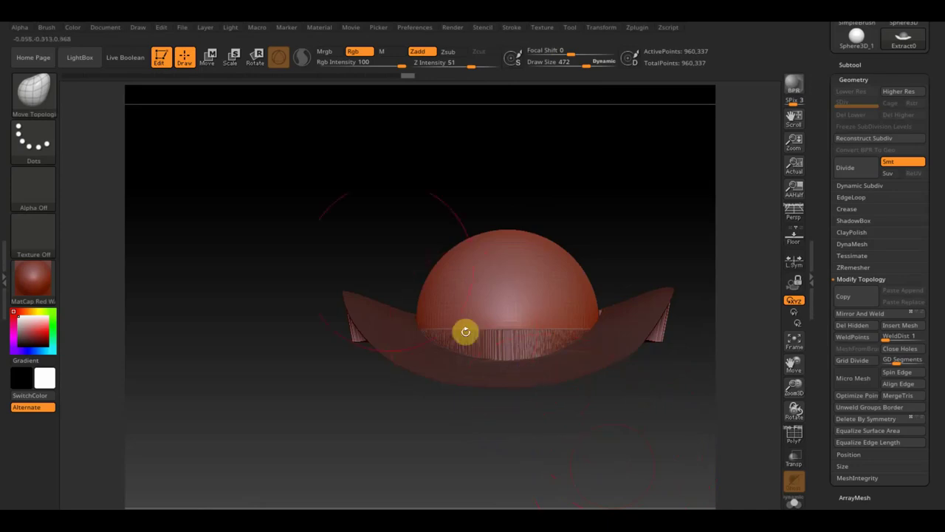
left_click(211, 59)
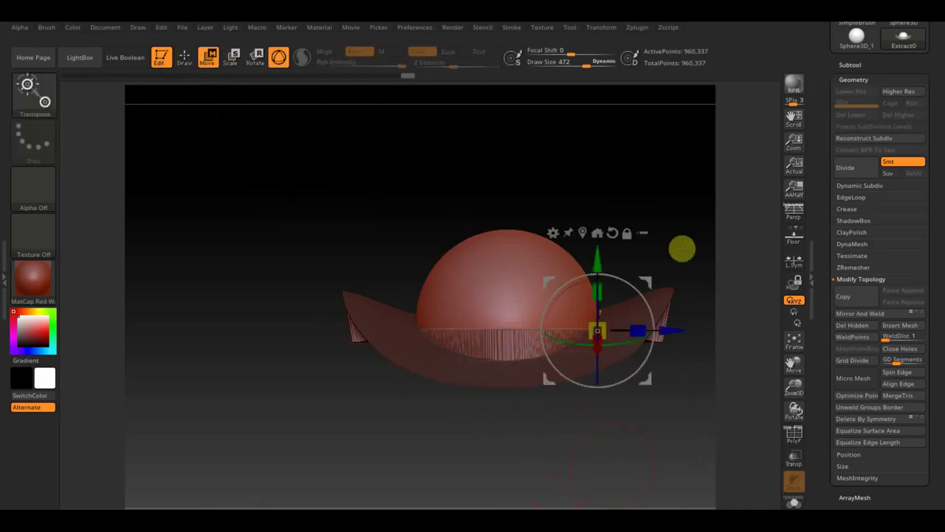
left_click_drag(672, 330, 589, 320, "alt")
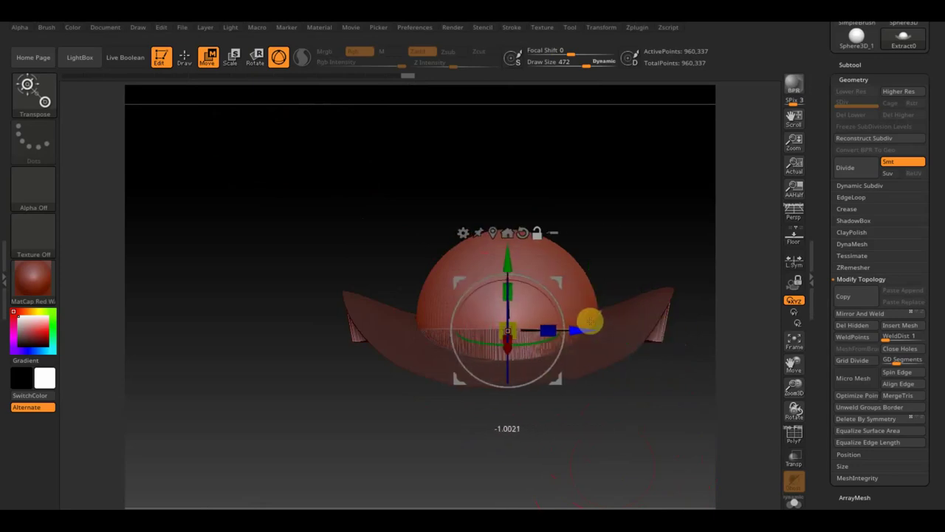
left_click_drag(504, 254, 501, 238)
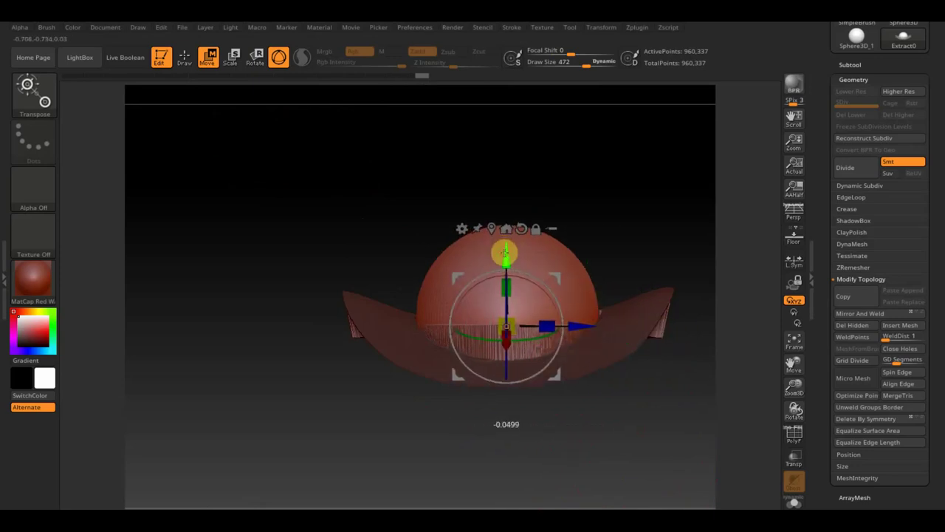
Step: Tilt the dome about 18 degrees, shift it sideways, lift it and narrow it horizontally
mouse_move(591, 246)
left_mouse_down()
mouse_move(648, 224)
mouse_move(601, 228)
mouse_move(665, 227)
mouse_move(661, 246)
left_mouse_up()
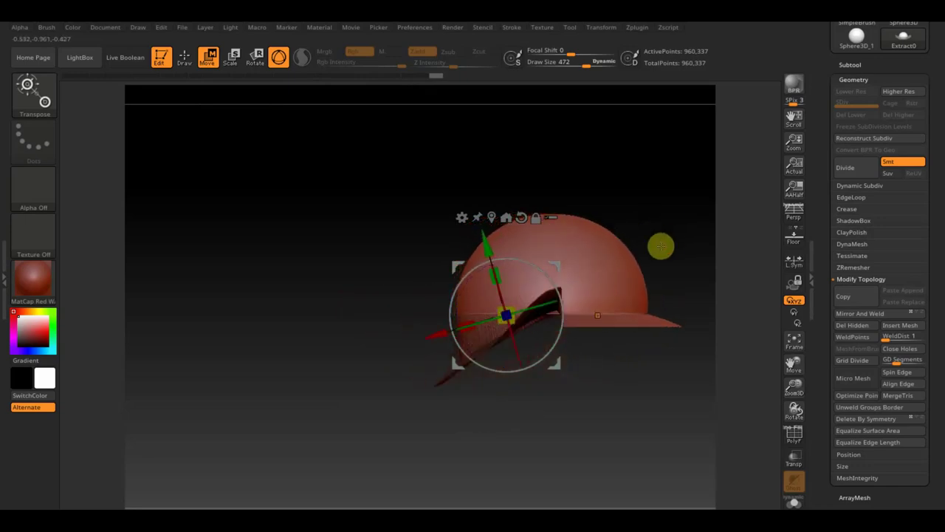
left_click_drag(551, 269, 558, 284)
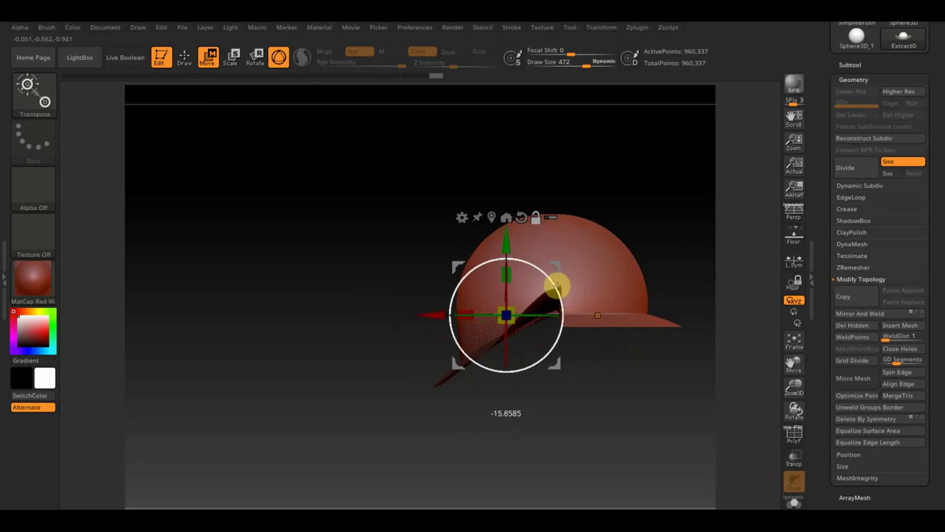
left_click_drag(557, 285, 532, 270)
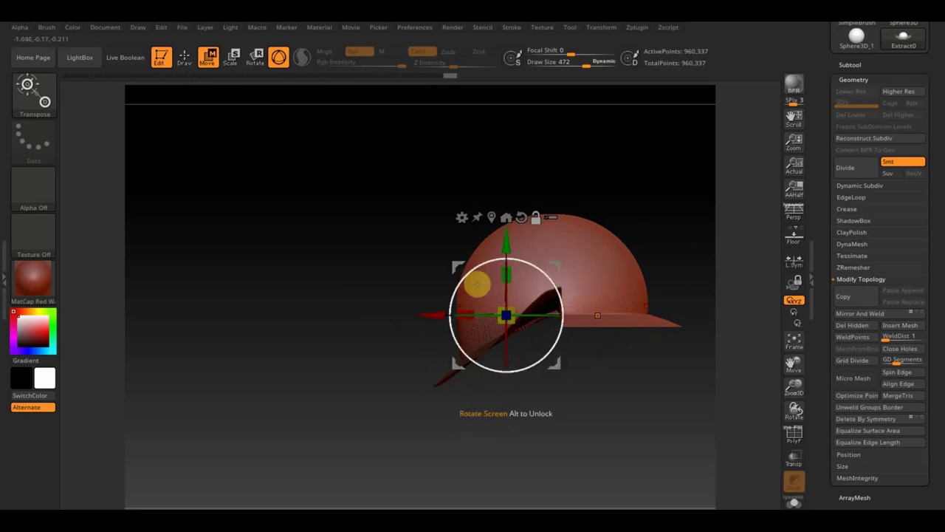
left_click_drag(431, 315, 484, 319)
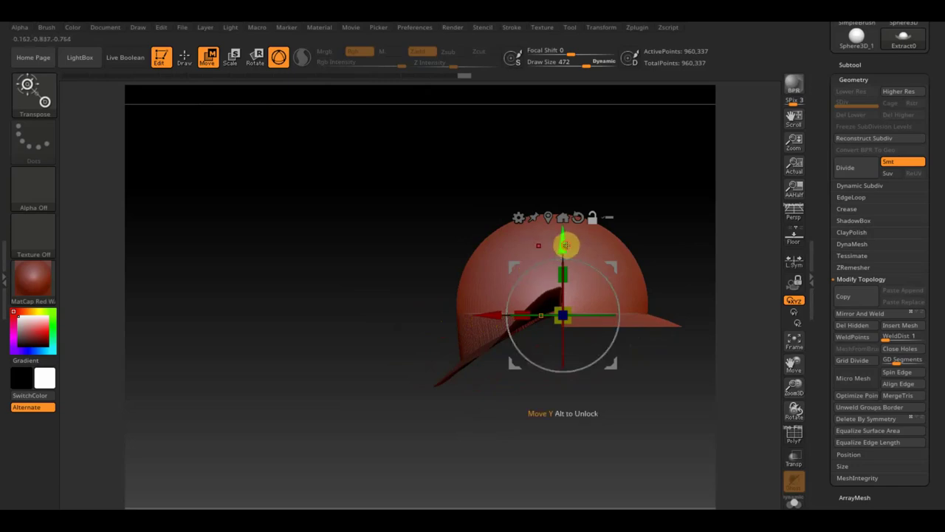
left_click_drag(565, 244, 564, 195)
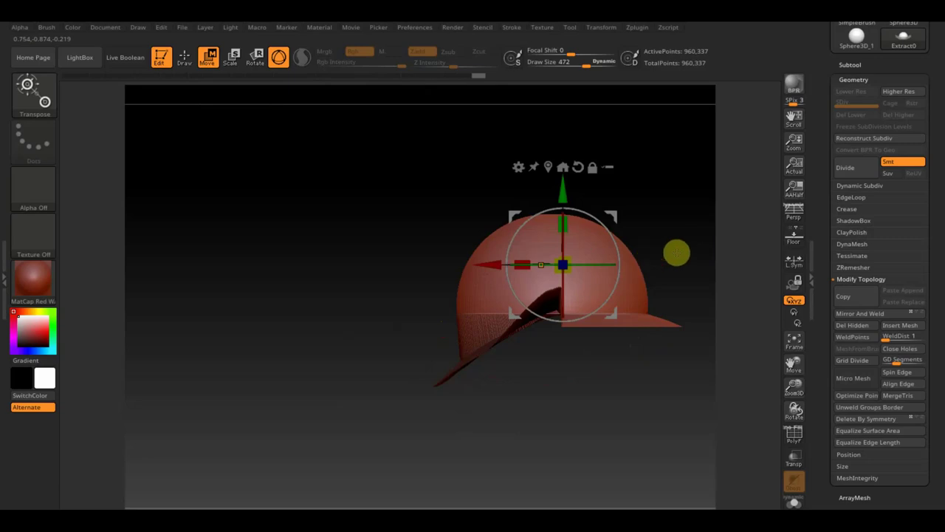
left_click_drag(677, 252, 589, 247)
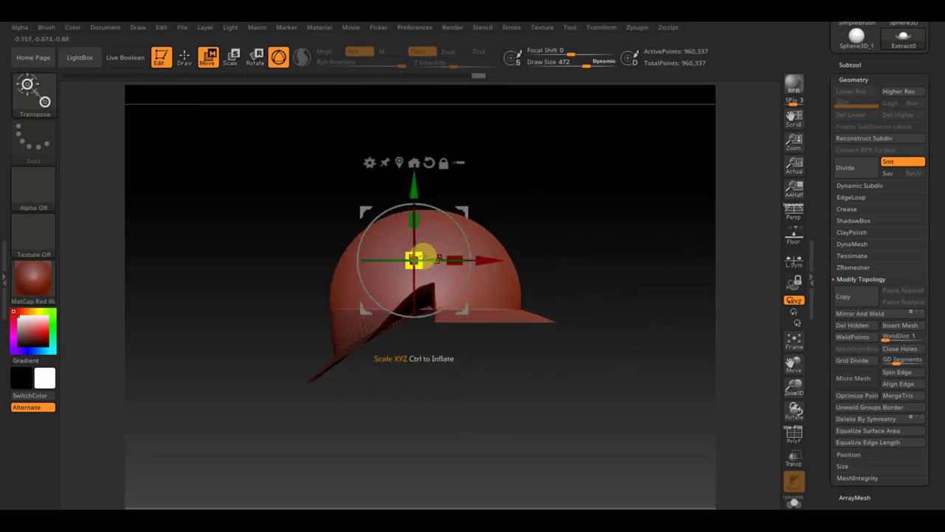
left_click_drag(455, 255, 444, 258)
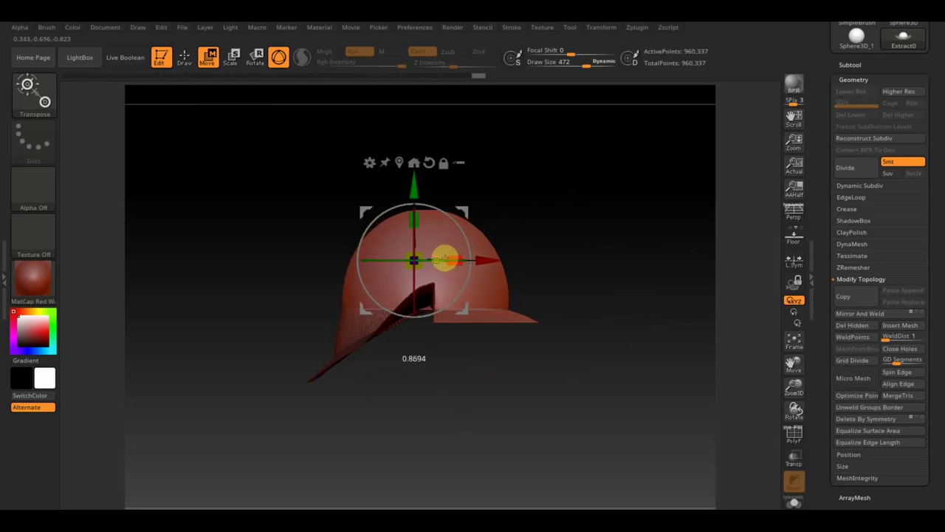
Step: Slightly shrink the dome's depth, lower it a touch, and invert the mask again
mouse_move(555, 256)
left_mouse_down()
mouse_move(598, 263)
mouse_move(589, 263)
mouse_move(603, 278)
left_mouse_up()
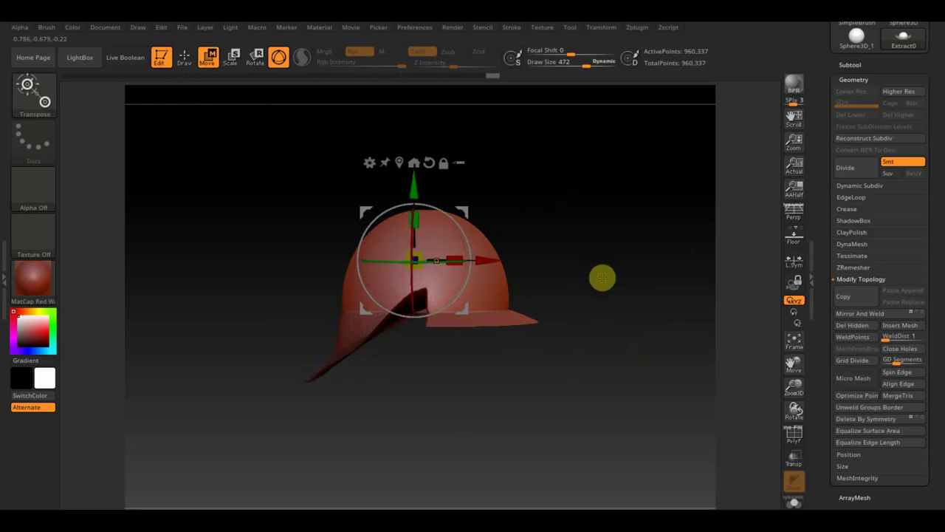
left_click_drag(553, 222, 647, 239)
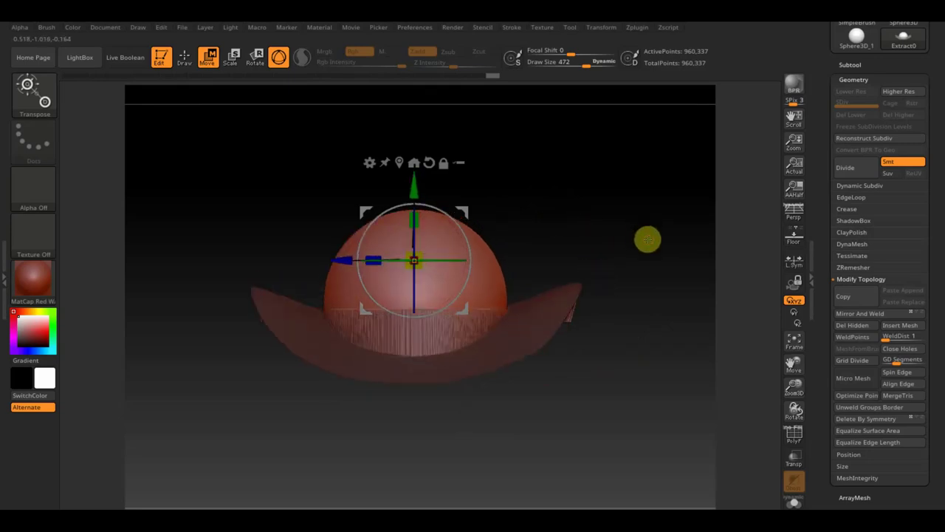
left_click_drag(374, 256, 377, 255)
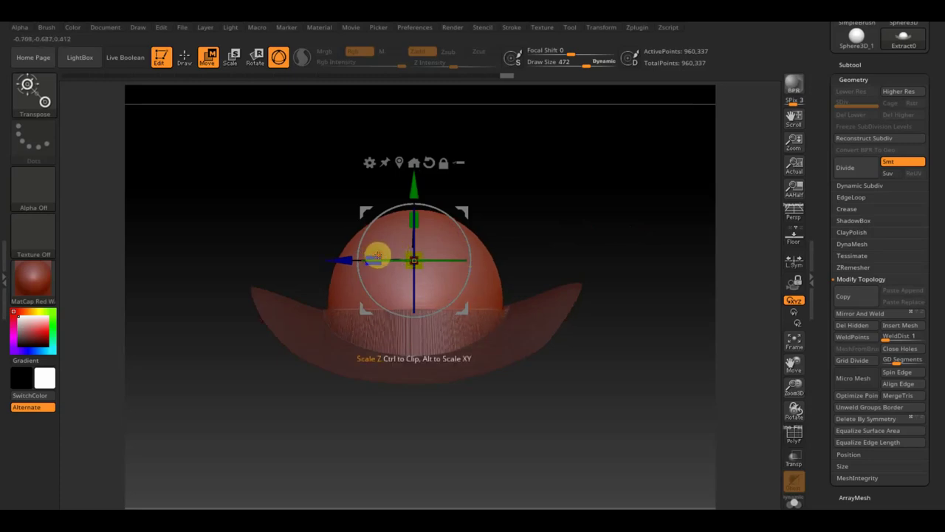
left_click_drag(416, 194, 415, 192)
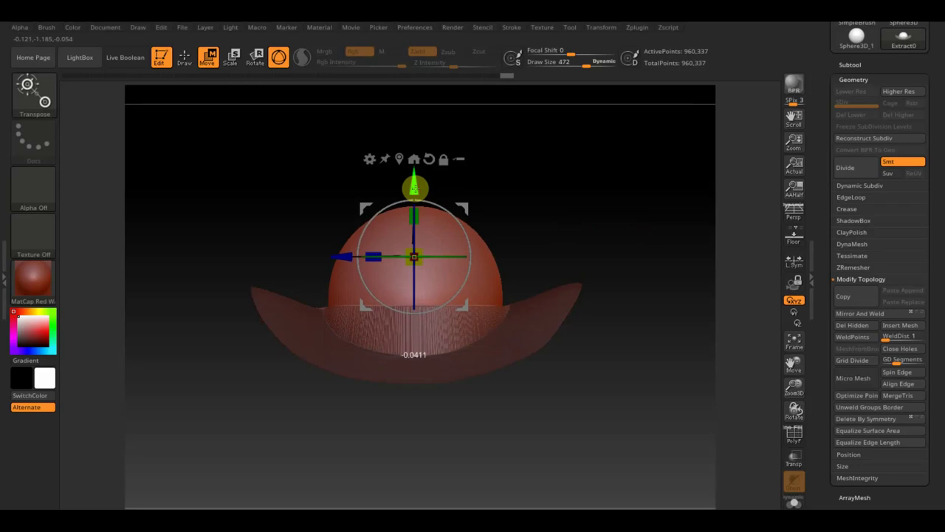
left_click_drag(414, 188, 415, 190)
mouse_move(574, 204)
left_mouse_down()
mouse_move(544, 207)
mouse_move(557, 227)
left_mouse_up()
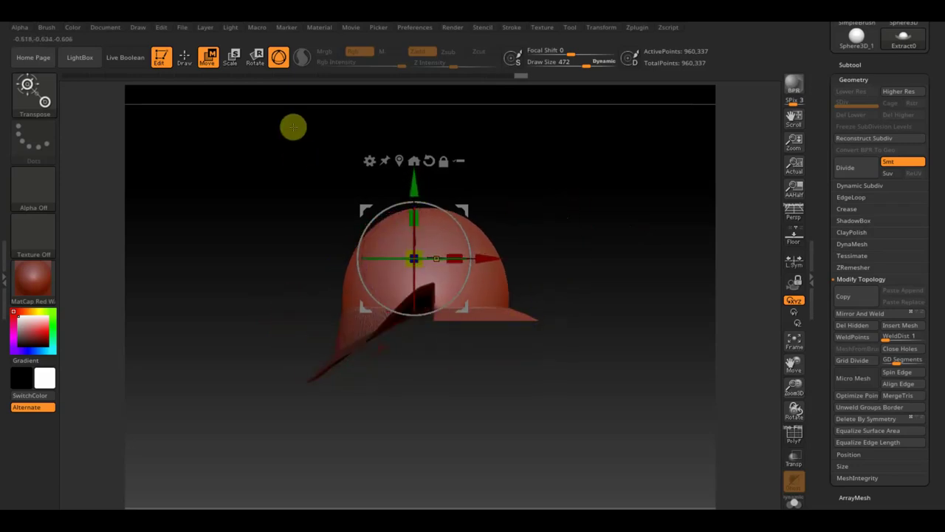
key("ctrl")
left_click(549, 203, "ctrl")
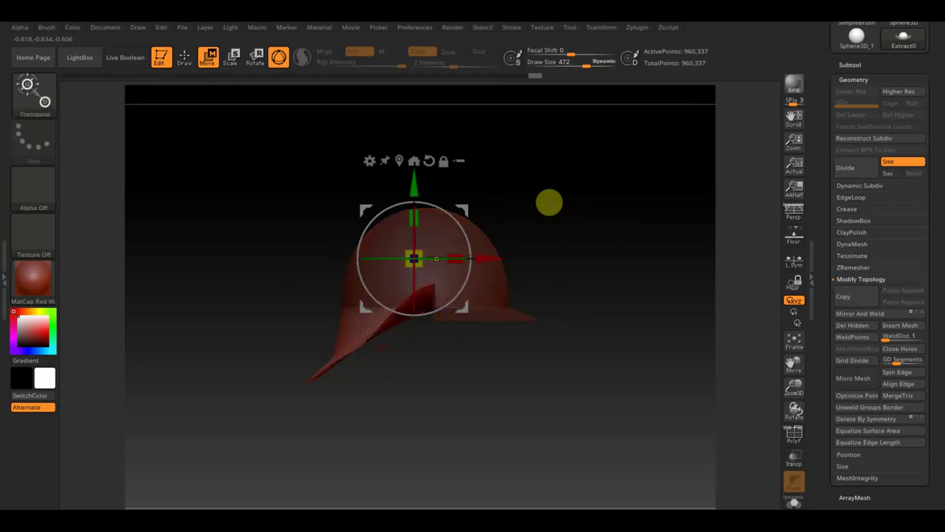
left_click(184, 58)
Step: Reshape the brim flap and apply Mirror And Weld so both sides match
left_click_drag(348, 306, 368, 328)
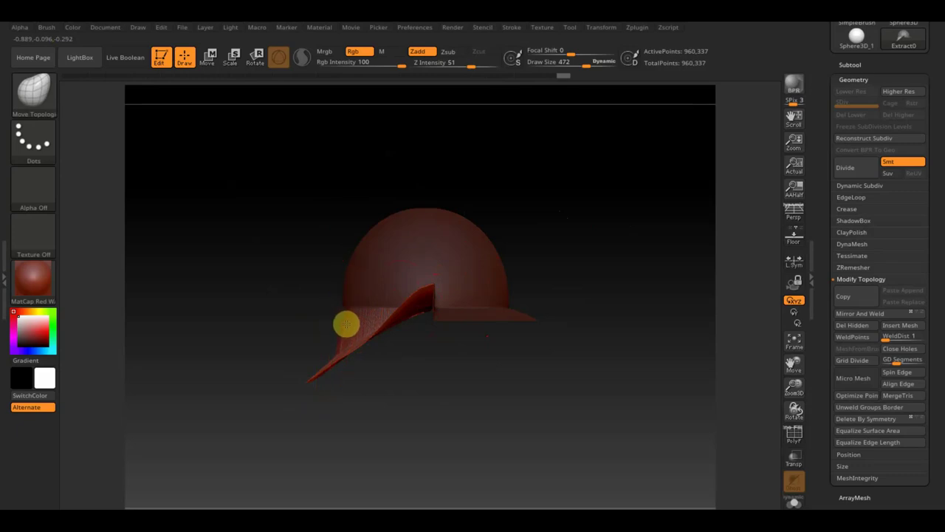
left_click_drag(540, 285, 623, 288)
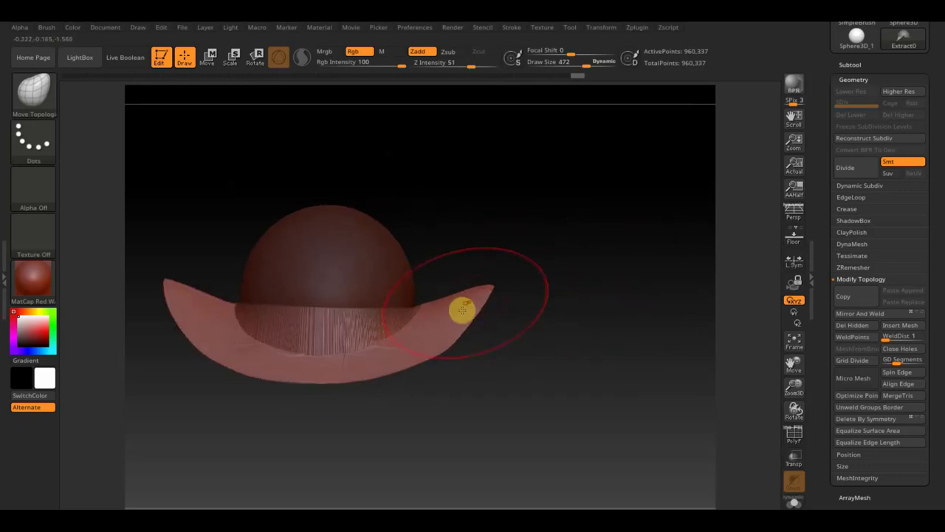
left_click_drag(538, 400, 481, 401)
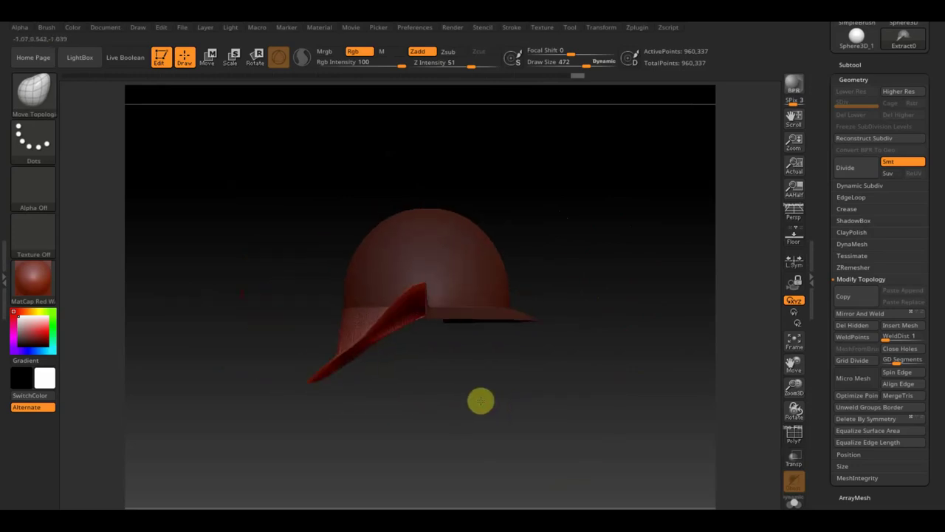
key("shift")
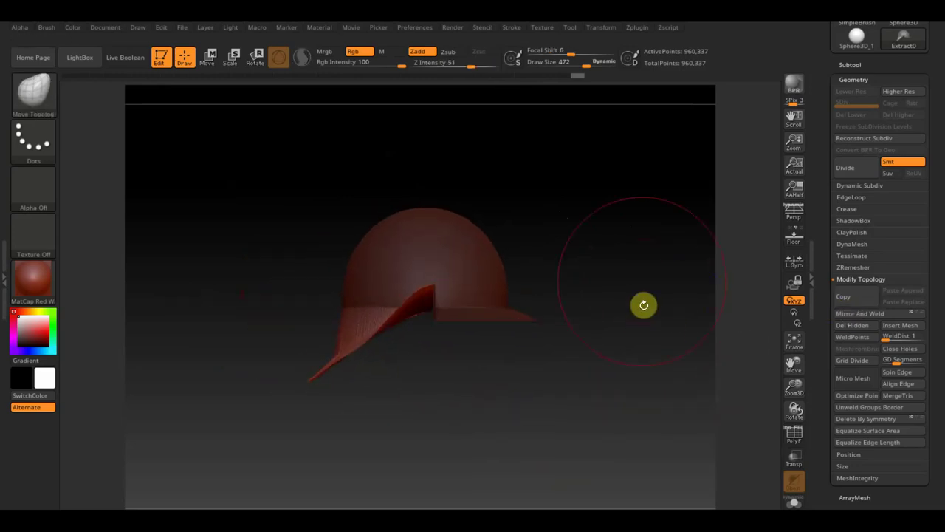
left_click(883, 314)
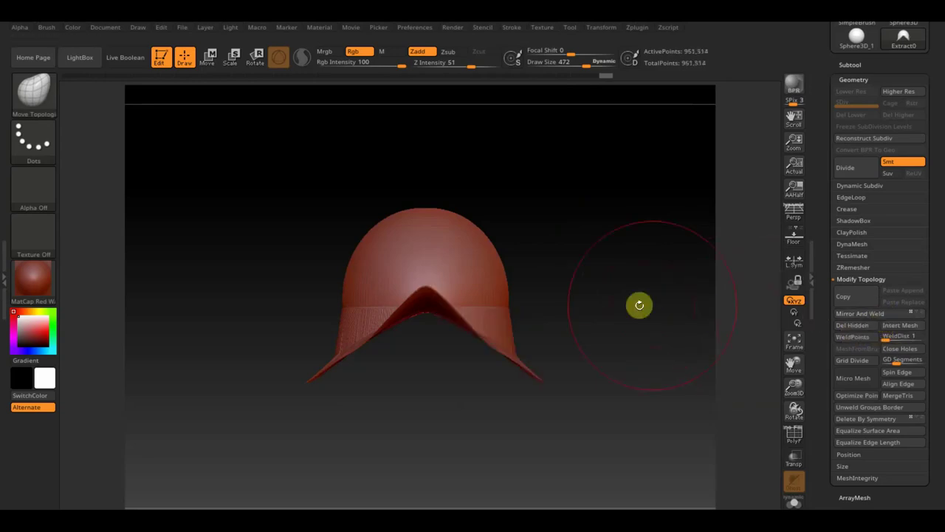
Step: Shrink the brush to about 188 and smooth the wrinkle streaks on the hat band
mouse_move(618, 311)
left_mouse_down()
mouse_move(646, 353)
mouse_move(622, 202)
mouse_move(598, 196)
mouse_move(534, 295)
mouse_move(558, 322)
mouse_move(616, 321)
left_mouse_up()
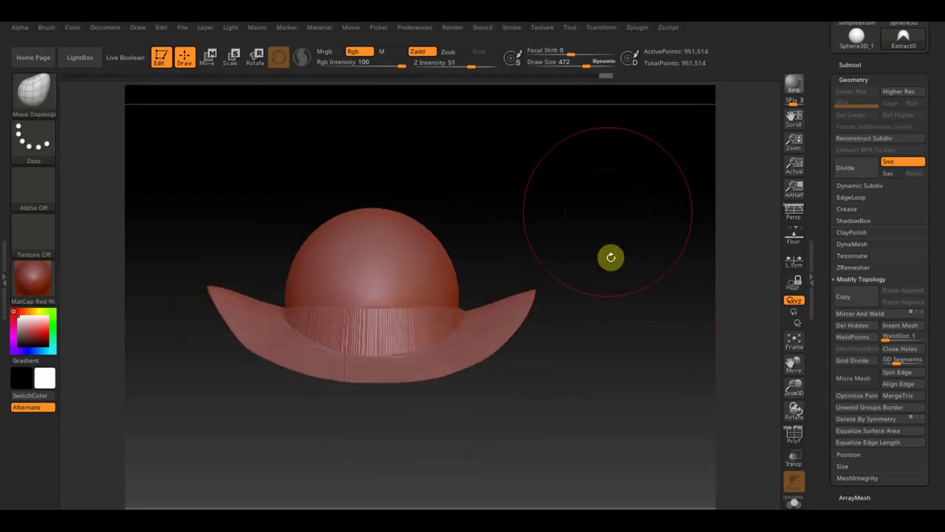
mouse_move(564, 70)
left_mouse_down()
mouse_move(483, 69)
mouse_move(559, 60)
left_mouse_up()
left_click_drag(433, 298, 393, 325, "ctrl")
left_click_drag(551, 247, 540, 258, "ctrl")
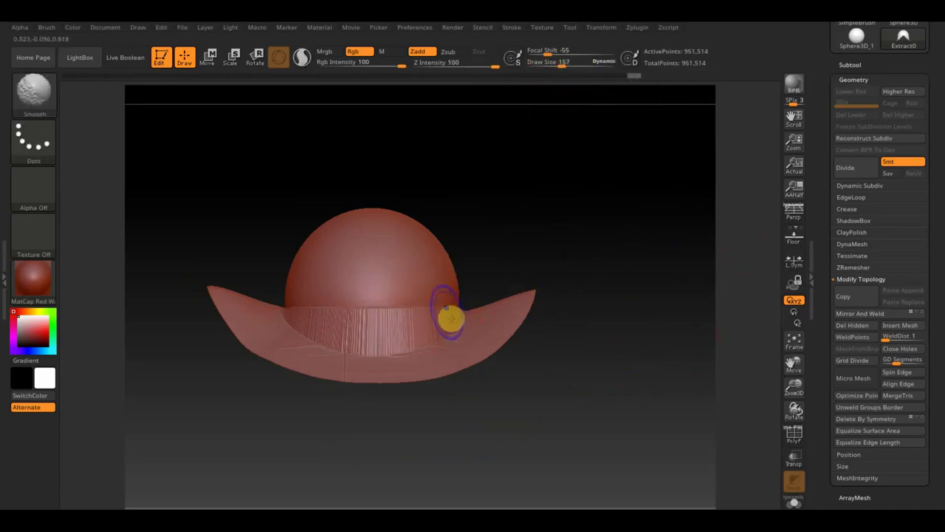
left_click_drag(441, 311, 341, 318, "shift")
Step: Switch back to Move Topological with B, M, T and turn the hat to an angled side view
key("b")
key("m")
key("t")
mouse_move(549, 236)
left_mouse_down()
mouse_move(641, 239)
mouse_move(612, 287)
mouse_move(570, 271)
left_mouse_up()
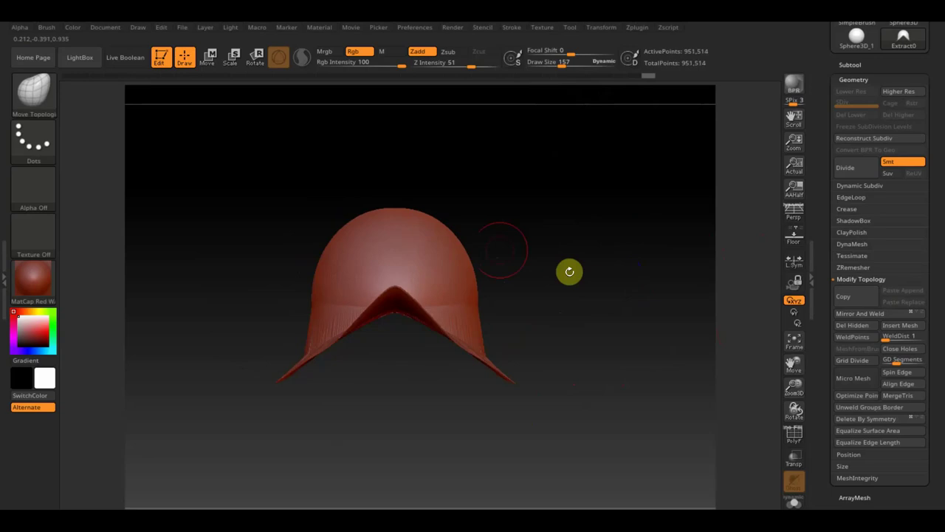
Step: DynaMesh the hat at a higher density and enlarge the brush to about 258
left_click(211, 62)
left_click(186, 57)
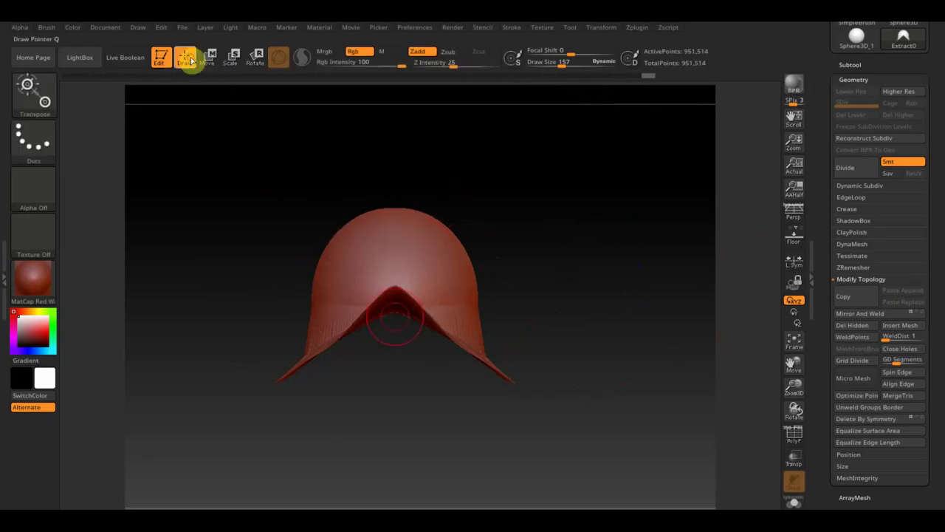
left_click_drag(564, 182, 615, 239, "ctrl")
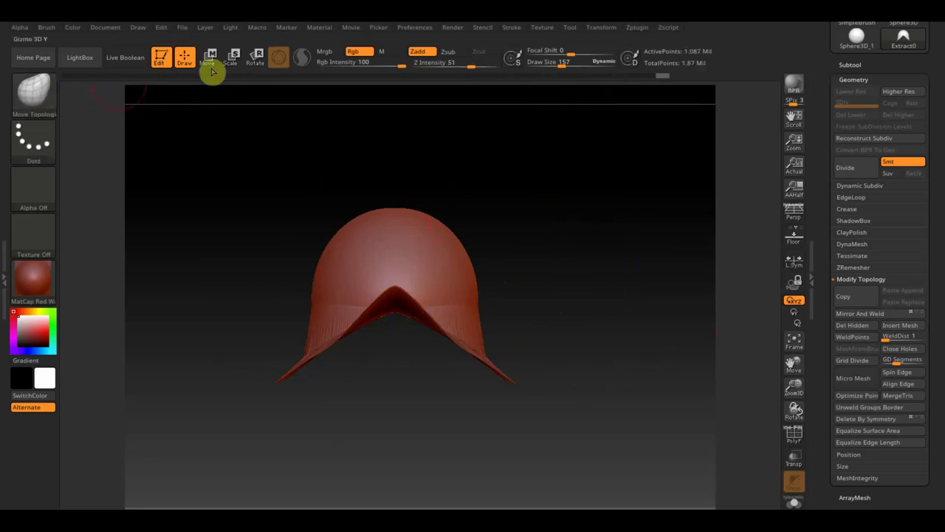
left_click_drag(559, 62, 573, 65)
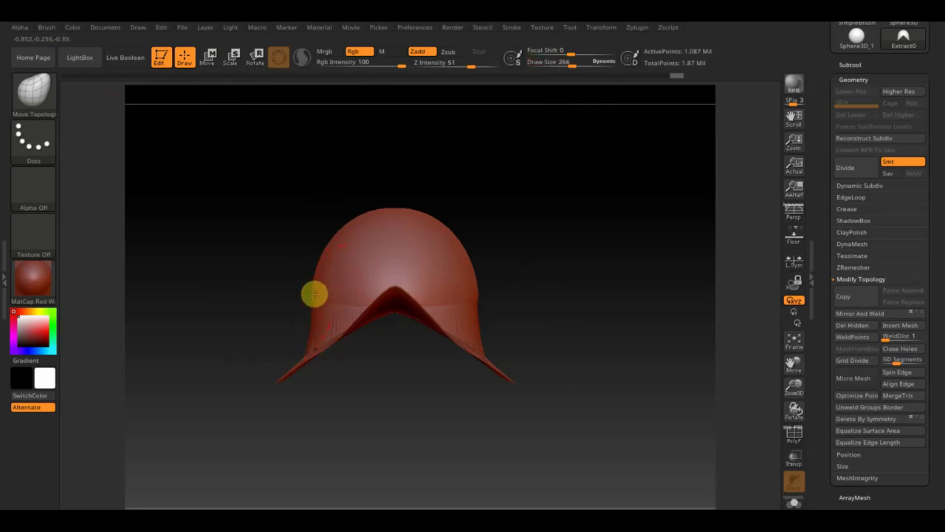
Step: Inspect the remeshed brim from above, from inside and straight on
mouse_move(488, 234)
left_mouse_down()
mouse_move(583, 236)
mouse_move(590, 225)
mouse_move(508, 317)
left_mouse_up()
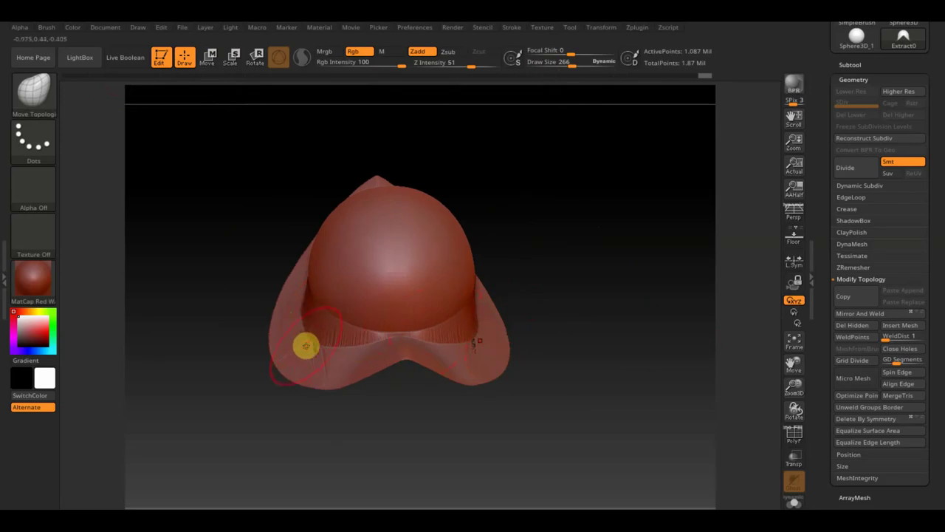
mouse_move(310, 342)
right_mouse_down()
mouse_move(237, 234)
mouse_move(278, 285)
right_mouse_up()
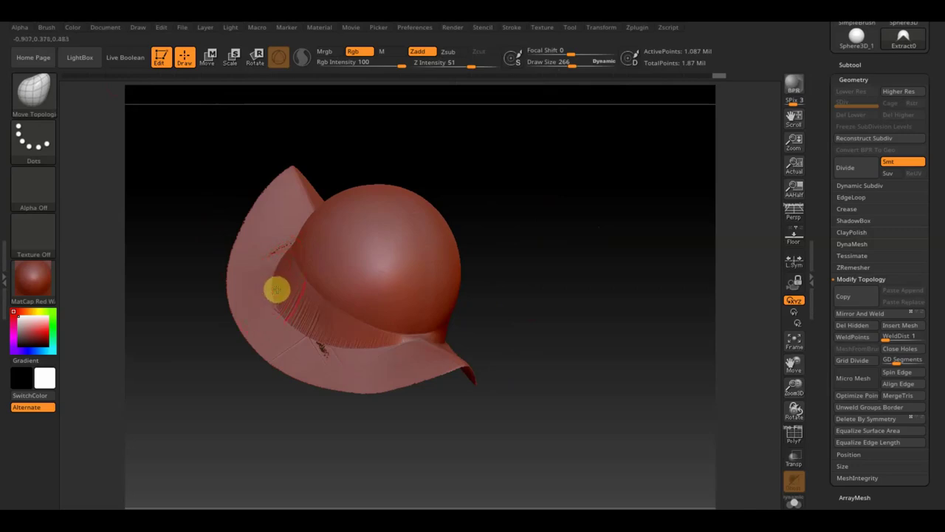
right_click_drag(513, 243, 512, 212, "shift")
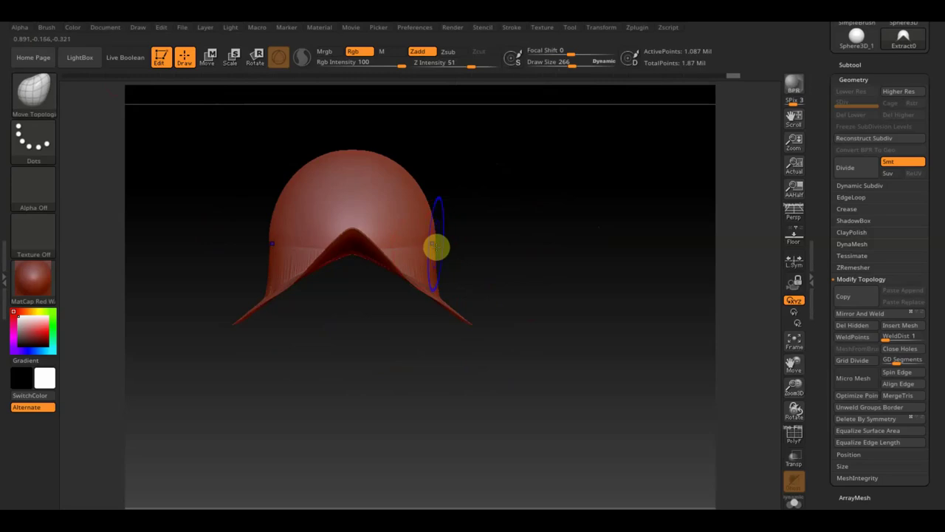
mouse_move(442, 234)
right_mouse_down()
mouse_move(479, 249)
mouse_move(464, 258)
right_mouse_up()
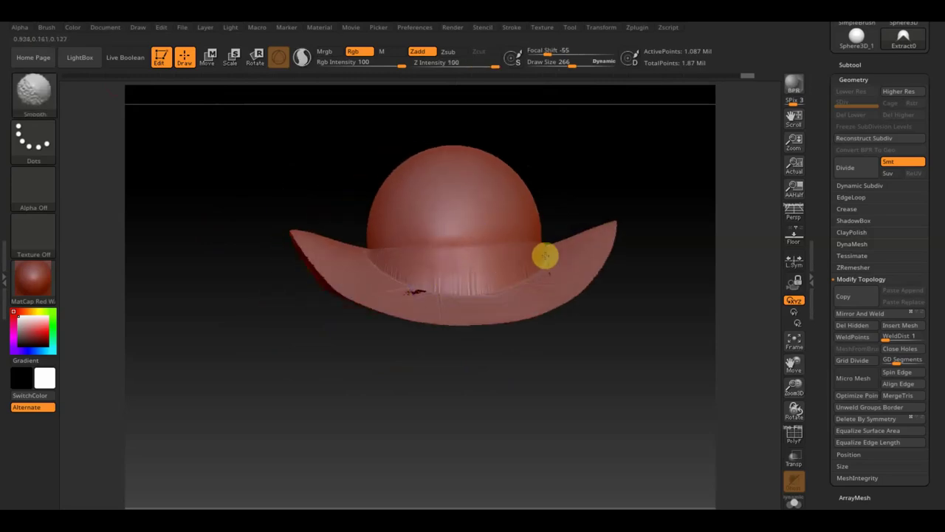
Step: With Move Topological, sweep the brim steeply down on both sides into a tent-like profile
key("b")
key("m")
key("t")
mouse_move(291, 239)
right_mouse_down()
mouse_move(234, 274)
mouse_move(268, 329)
mouse_move(317, 338)
mouse_move(295, 354)
mouse_move(274, 276)
mouse_move(391, 296)
right_mouse_up()
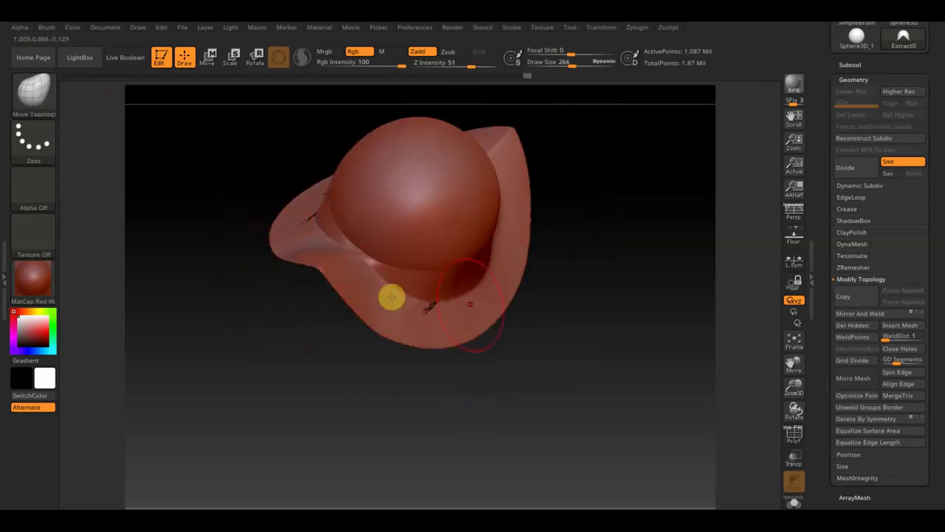
right_click_drag(612, 285, 610, 257, "shift")
mouse_move(603, 300)
right_mouse_down("shift")
mouse_move(618, 361)
mouse_move(627, 359)
right_mouse_up("shift")
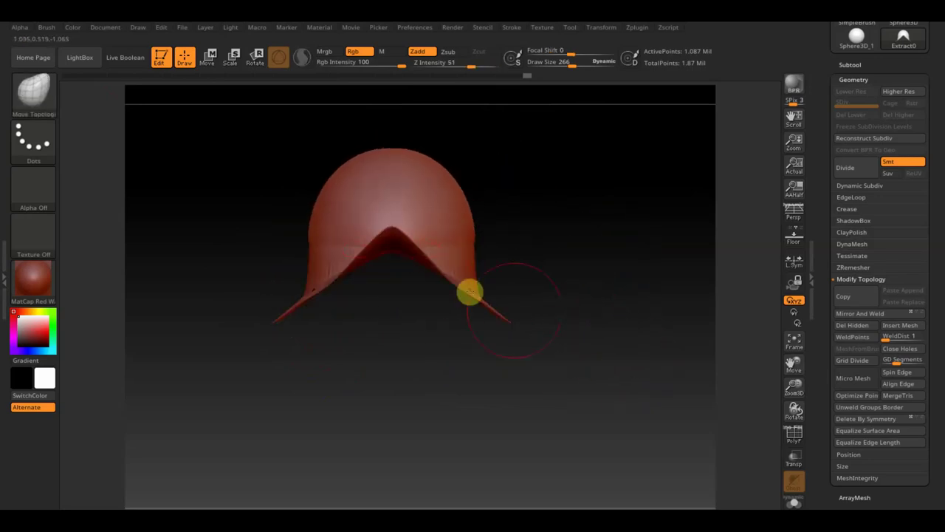
mouse_move(528, 331)
right_mouse_down()
mouse_move(498, 441)
mouse_move(540, 390)
mouse_move(530, 382)
right_mouse_up()
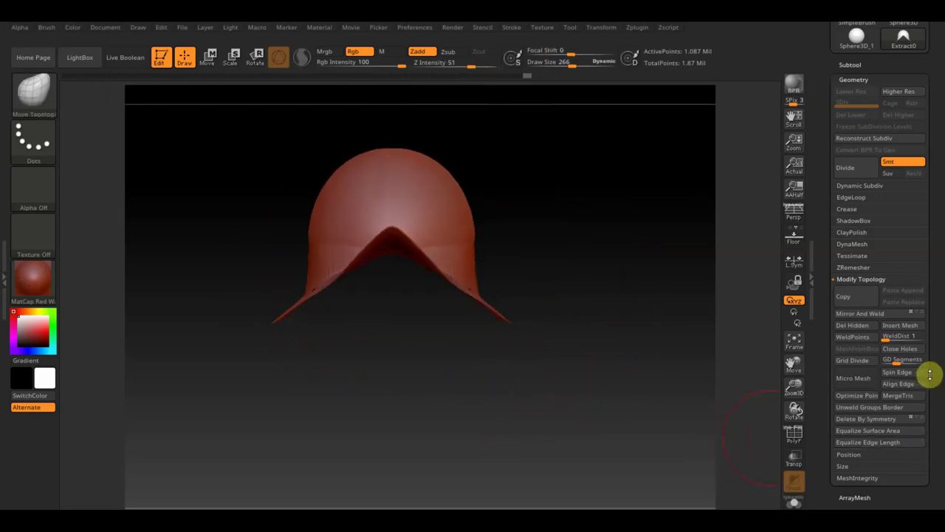
Step: Open Tool > Deformation and test the Inflate slider on the hat
scroll(934, 488, "down", 3)
scroll(935, 460, "down", 3)
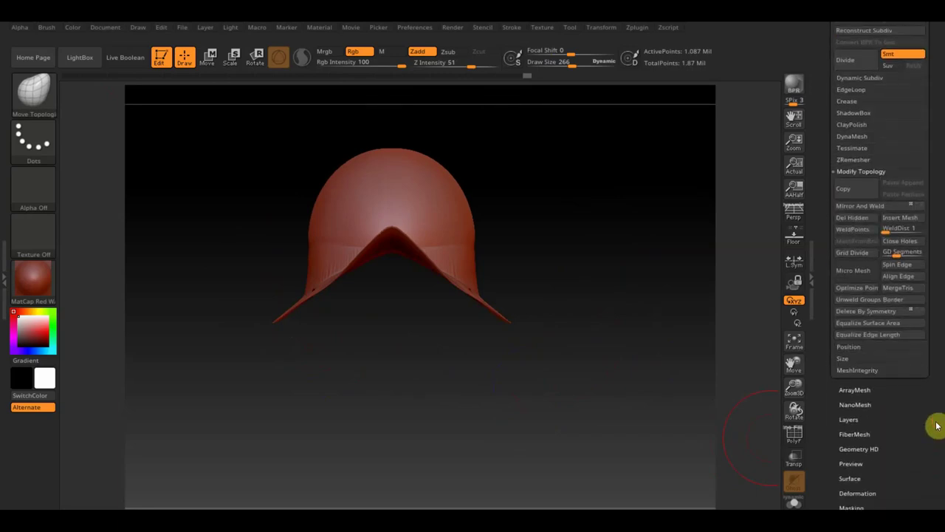
scroll(895, 412, "down", 2)
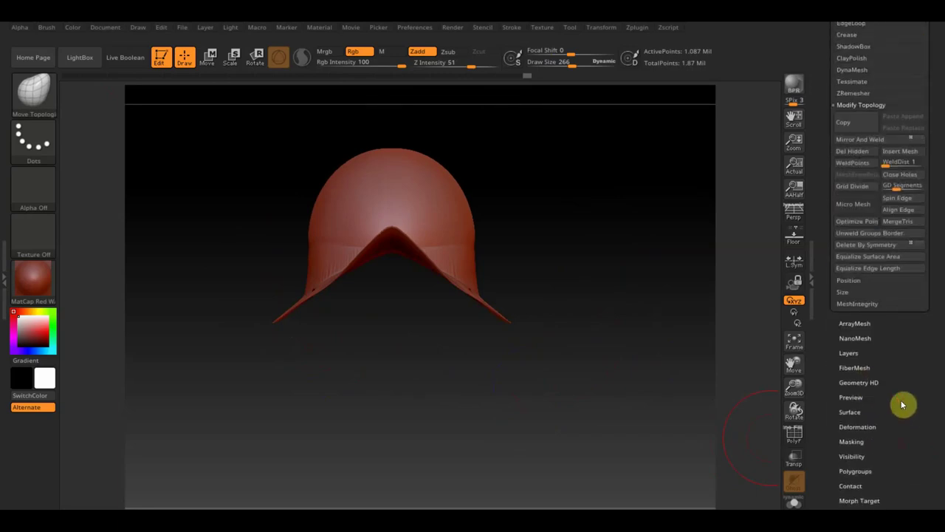
left_click(875, 427)
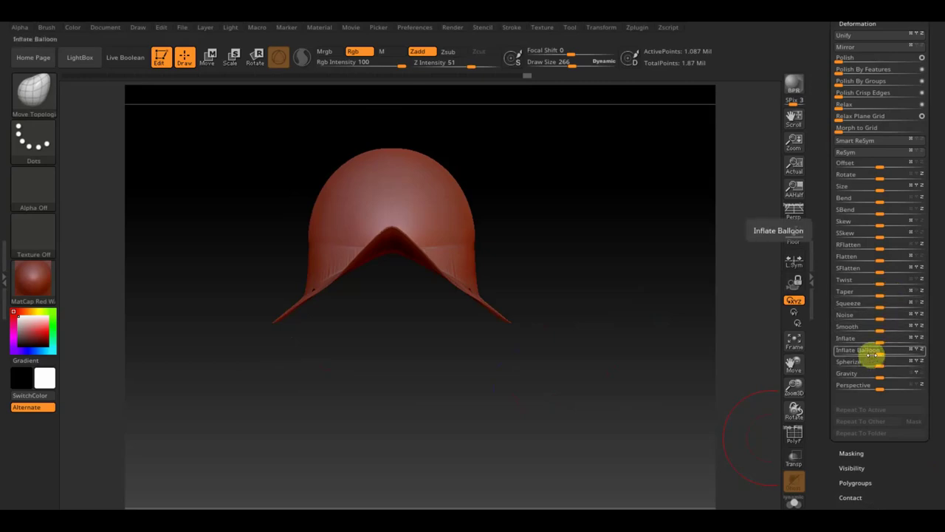
left_click_drag(879, 342, 882, 339)
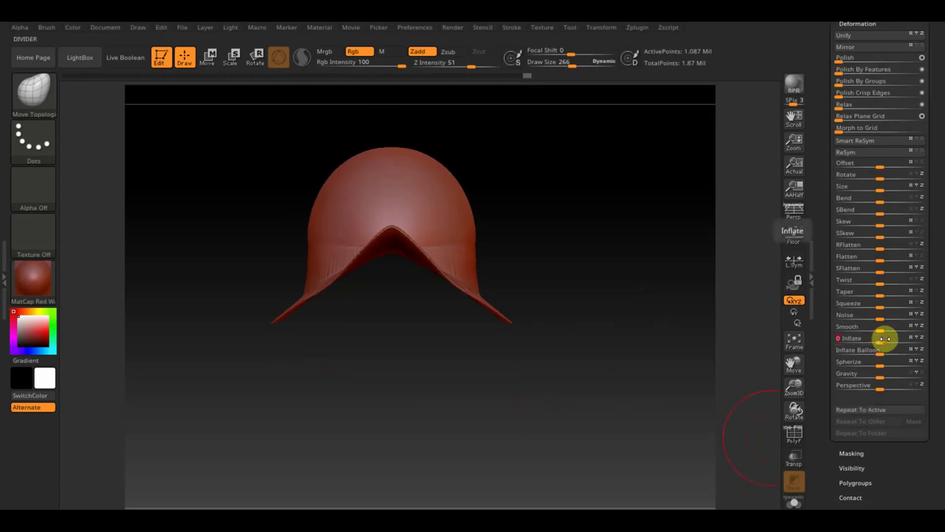
Step: Re-DynaMesh the hat into an even surface and shrink the brush to 81
mouse_move(606, 244)
left_mouse_down("ctrl")
mouse_move(641, 283)
mouse_move(628, 276)
mouse_move(588, 377)
mouse_move(589, 363)
mouse_move(647, 332)
mouse_move(665, 351)
left_mouse_up("ctrl")
left_click_drag(631, 397, 642, 428)
left_click_drag(573, 63, 551, 64)
Step: Select the ClayBuildup brush and enable BackfaceMask under Brush > Auto Masking
left_click(34, 92)
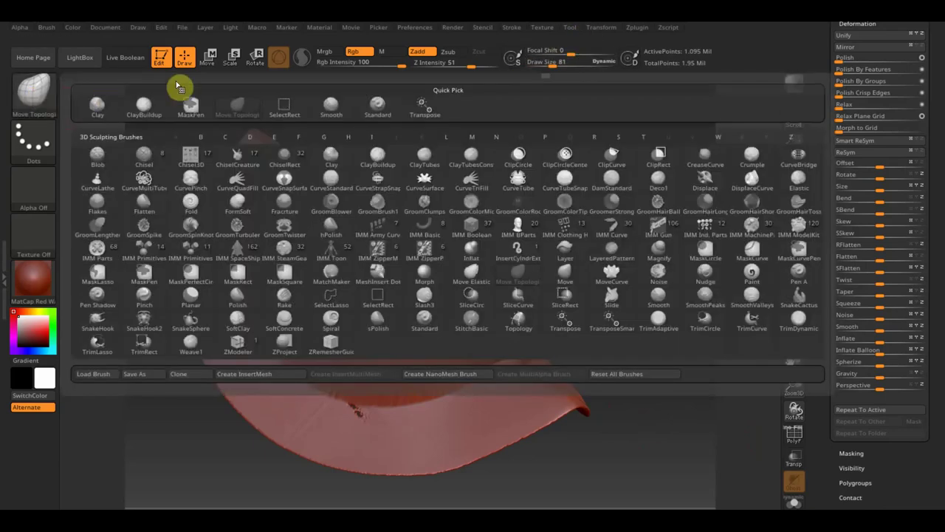
left_click(145, 104)
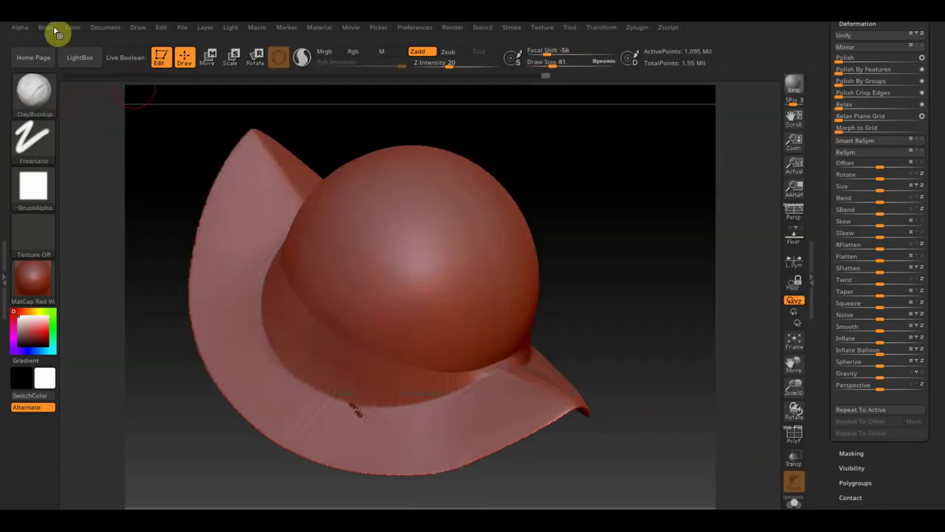
left_click(54, 30)
left_click(98, 396)
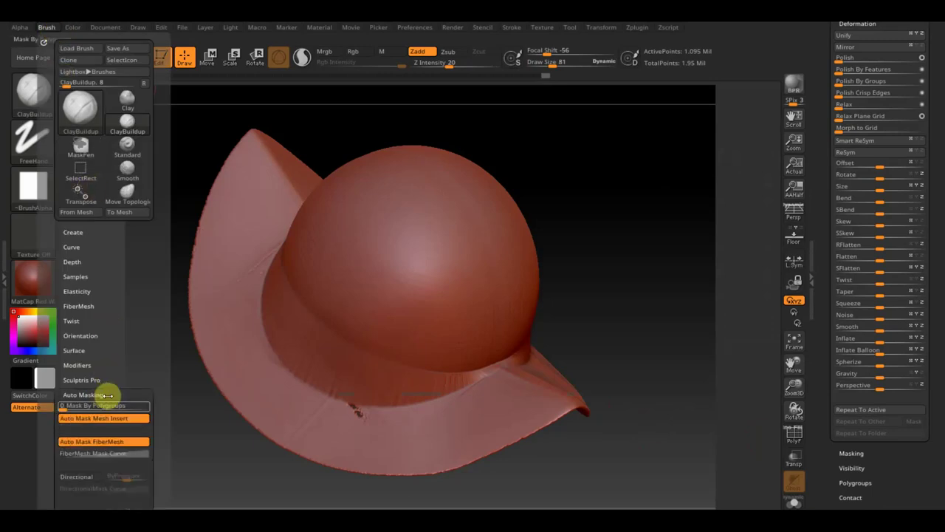
scroll(164, 401, "down", 3)
scroll(164, 358, "down", 1)
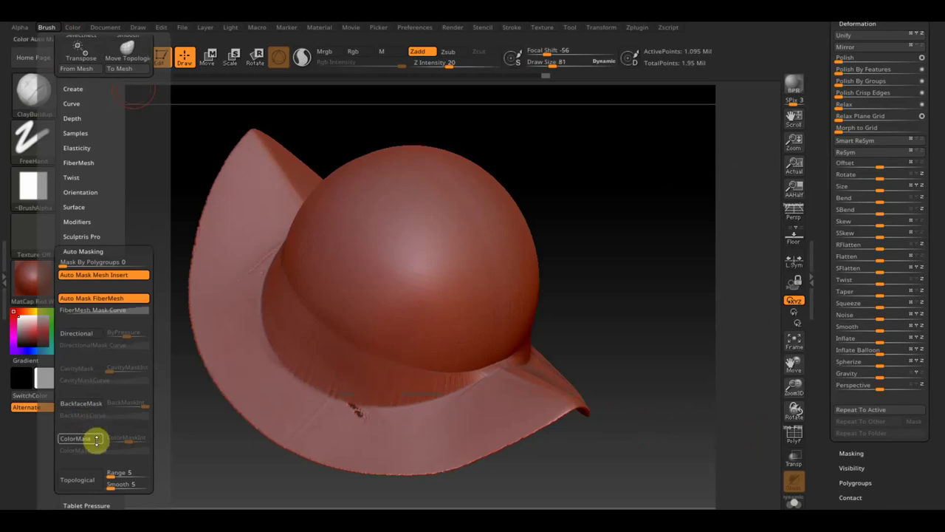
left_click(83, 406)
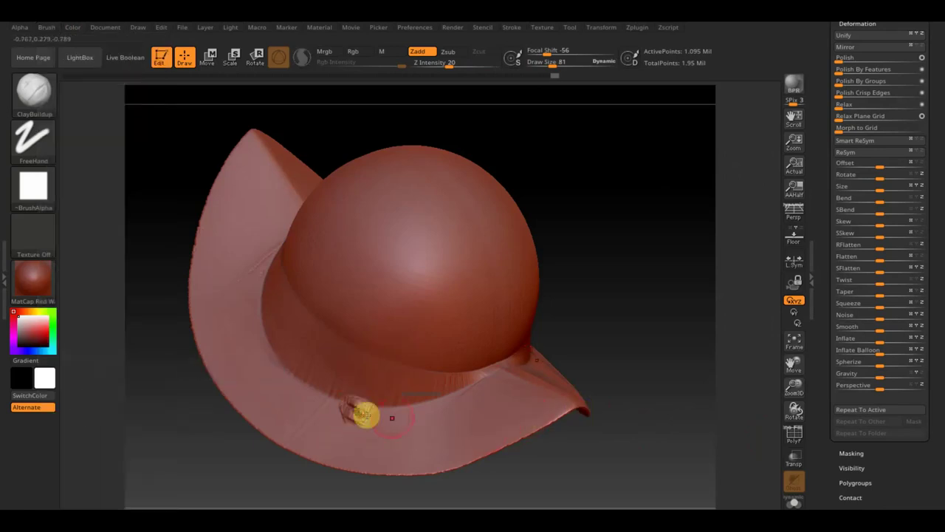
Step: Smooth the rough spot along the brim, viewing the hat from above
mouse_move(621, 273)
left_mouse_down("ctrl")
mouse_move(657, 334)
mouse_move(643, 333)
mouse_move(614, 306)
mouse_move(661, 281)
mouse_move(667, 291)
left_mouse_up("ctrl")
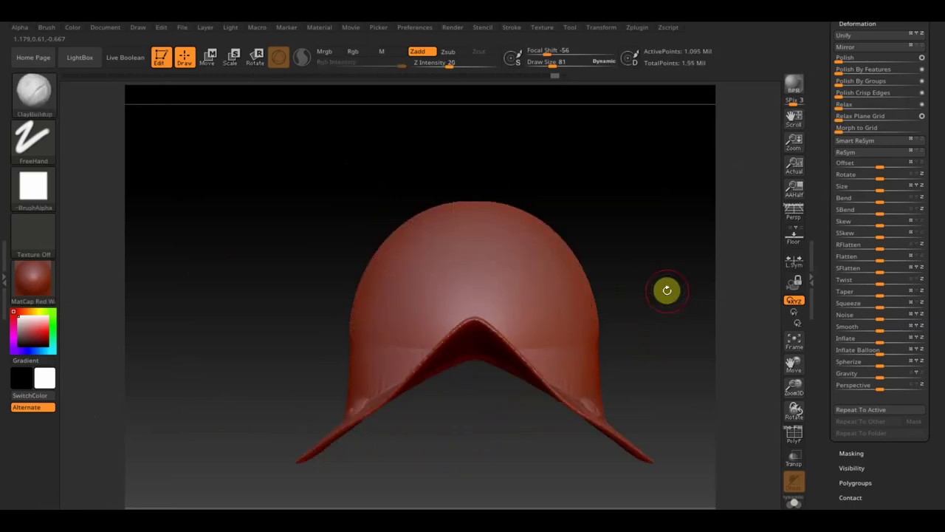
mouse_move(655, 279)
left_mouse_down()
mouse_move(635, 135)
mouse_move(661, 251)
mouse_move(677, 278)
mouse_move(707, 272)
mouse_move(682, 287)
mouse_move(722, 304)
left_mouse_up()
left_click_drag(504, 390, 449, 400, "shift")
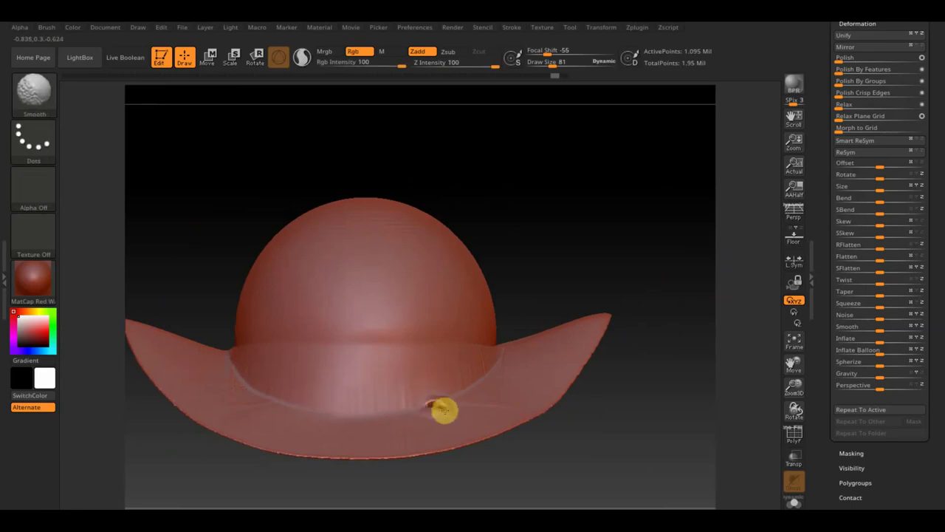
left_click_drag(541, 269, 525, 329)
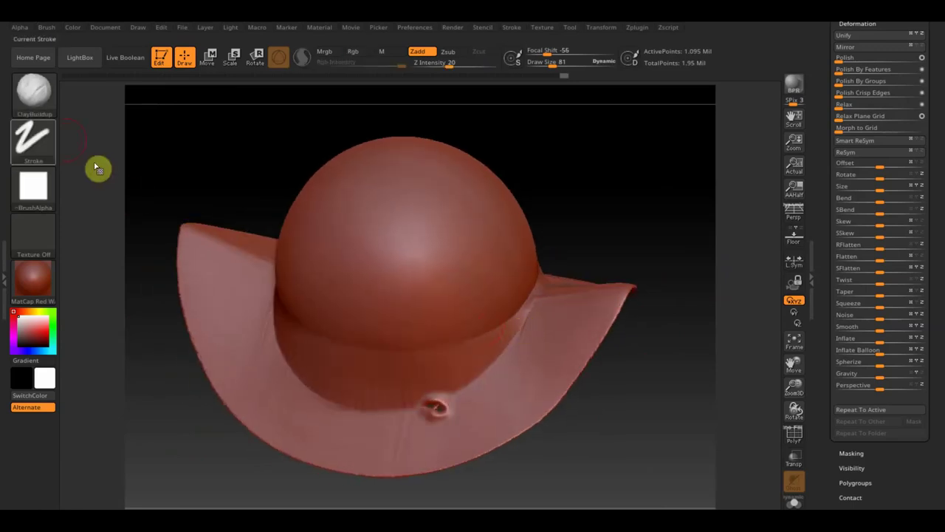
Step: Reselect the Move Topological brush from the quick brush picker
key("b")
left_click(230, 112)
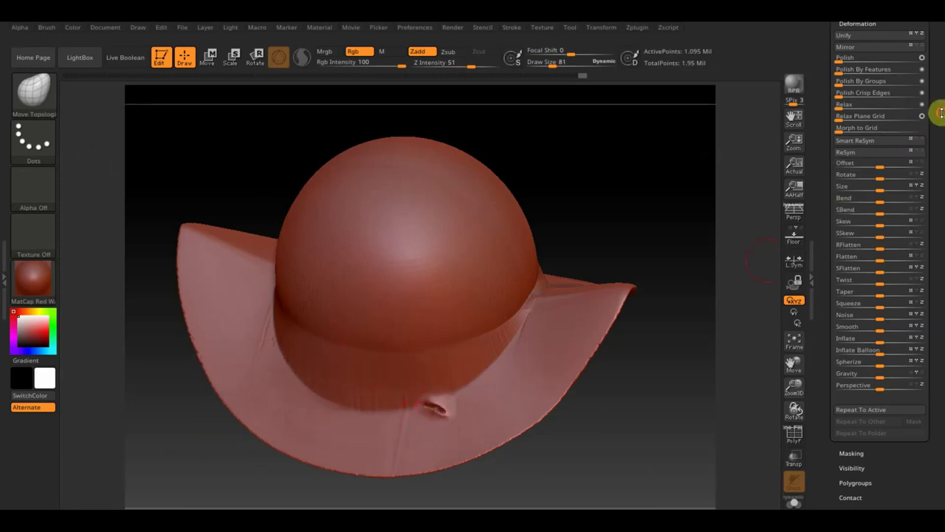
left_click_drag(935, 111, 935, 201)
Step: Remesh the hat with DynaMesh at resolution 280
left_click(856, 111)
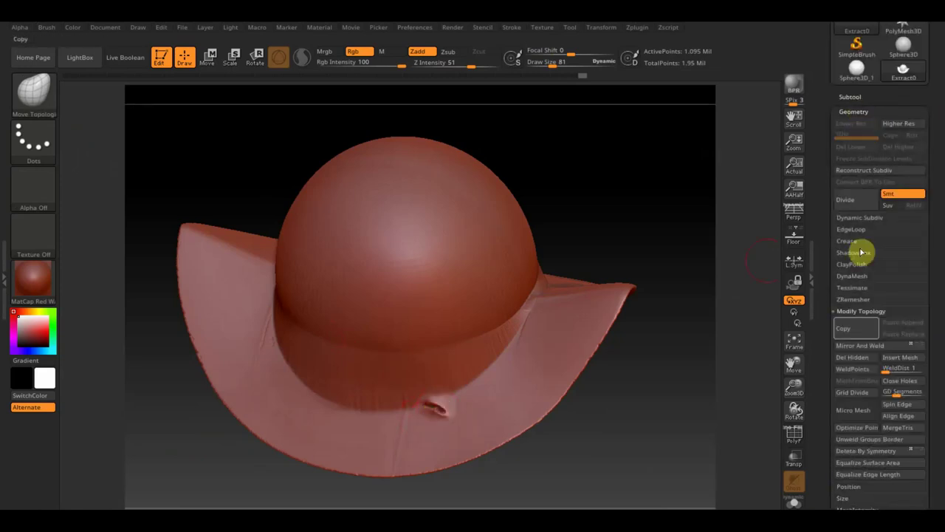
left_click(857, 277)
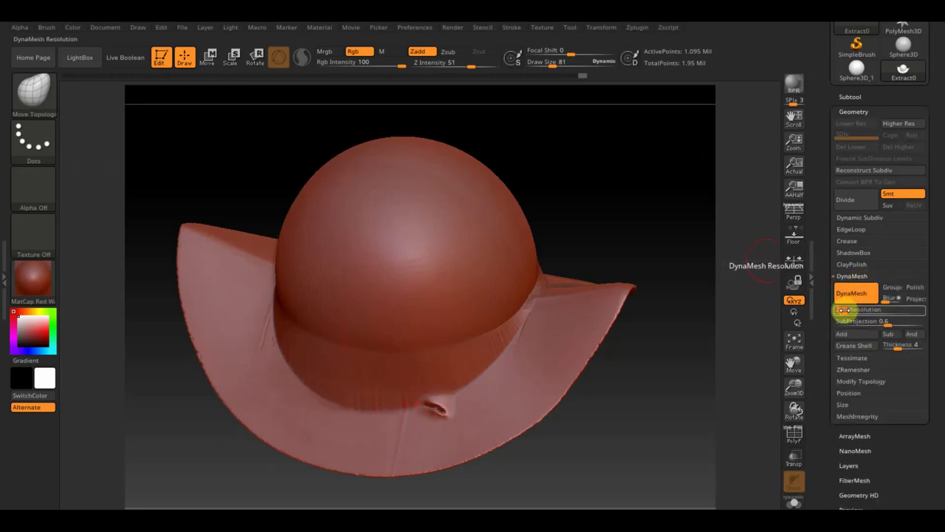
key("ctrl")
left_click(651, 198, "ctrl")
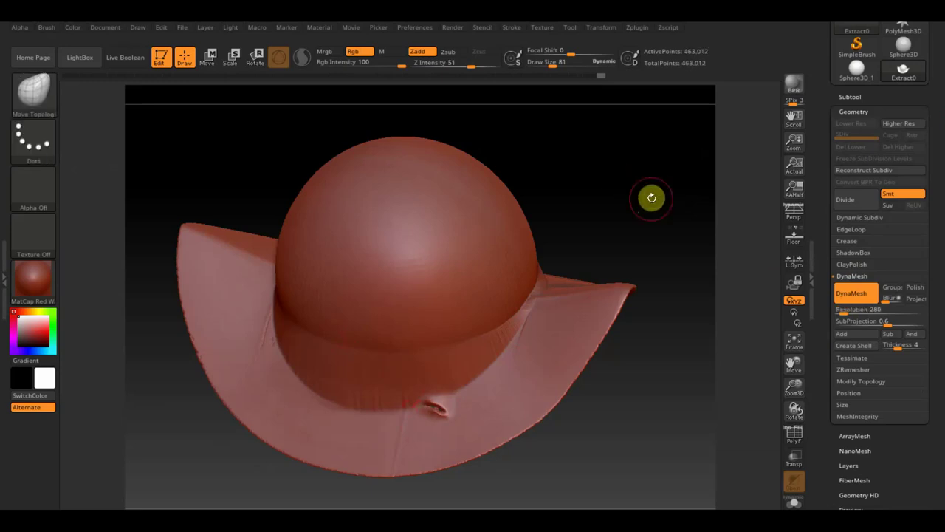
Step: Smooth the brim wrinkle, switch to ClayBuildup and clear the mask around the brim bump
left_click_drag(451, 407, 433, 410, "shift")
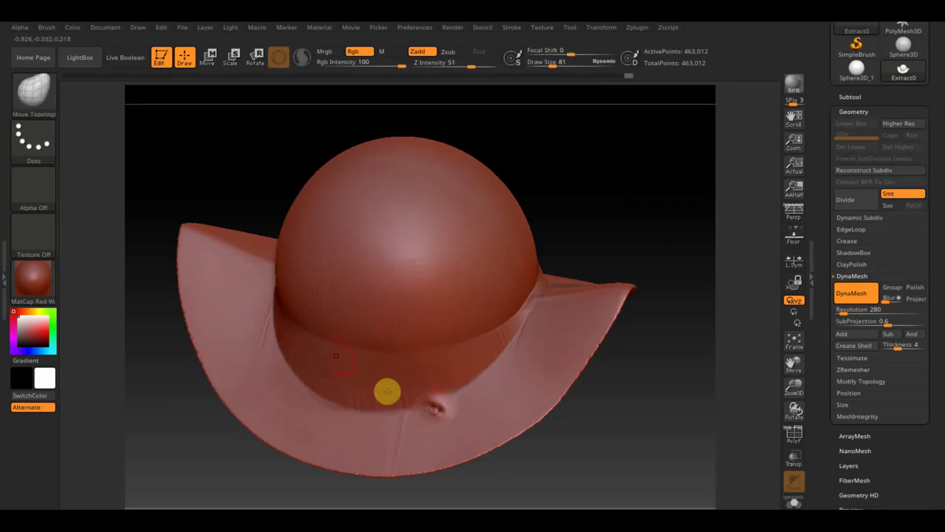
left_click(33, 89)
left_click(144, 106)
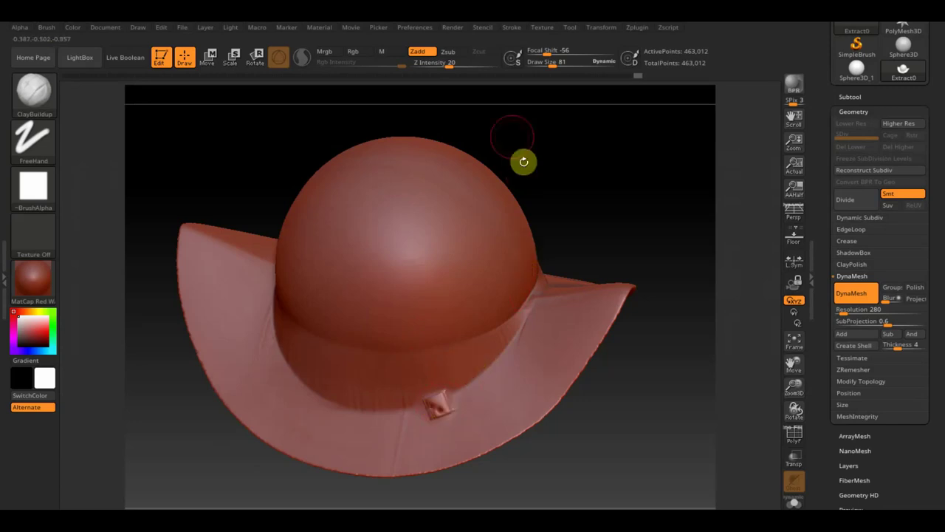
left_click_drag(513, 137, 513, 134, "ctrl")
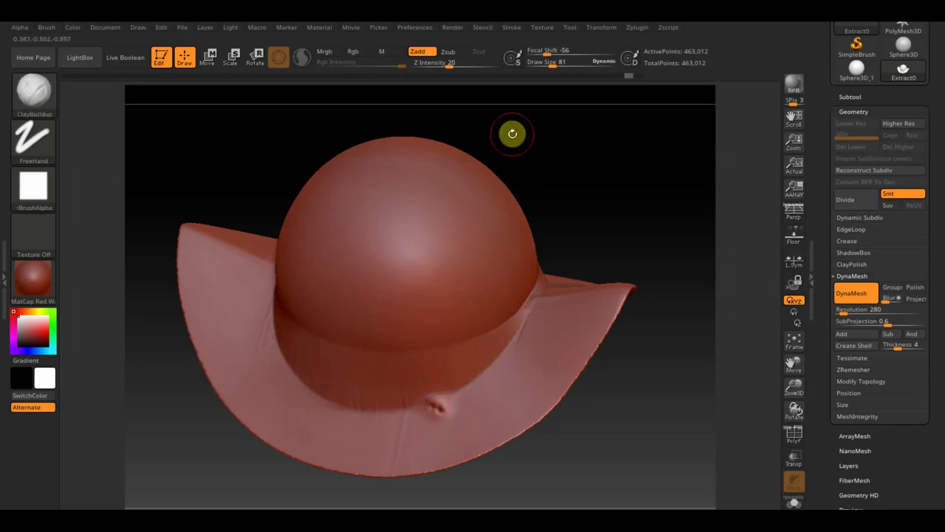
type("10")
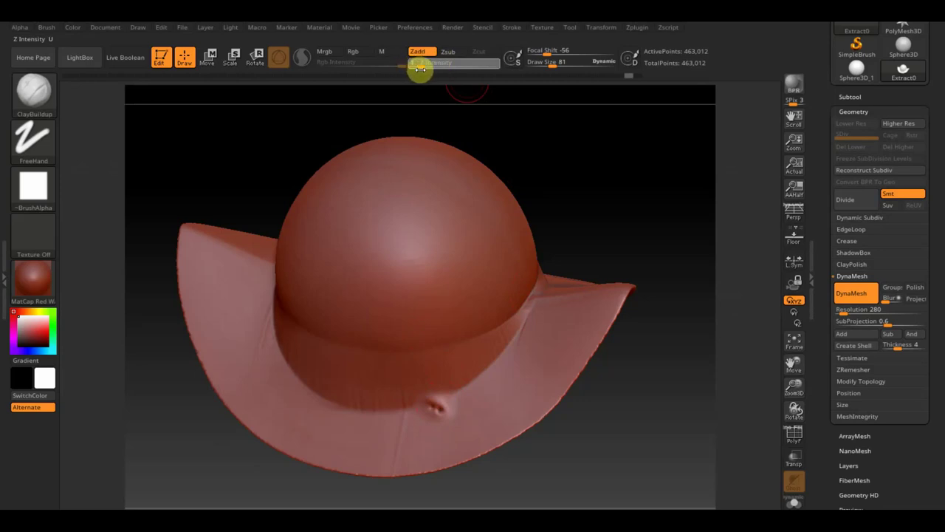
left_click(455, 431)
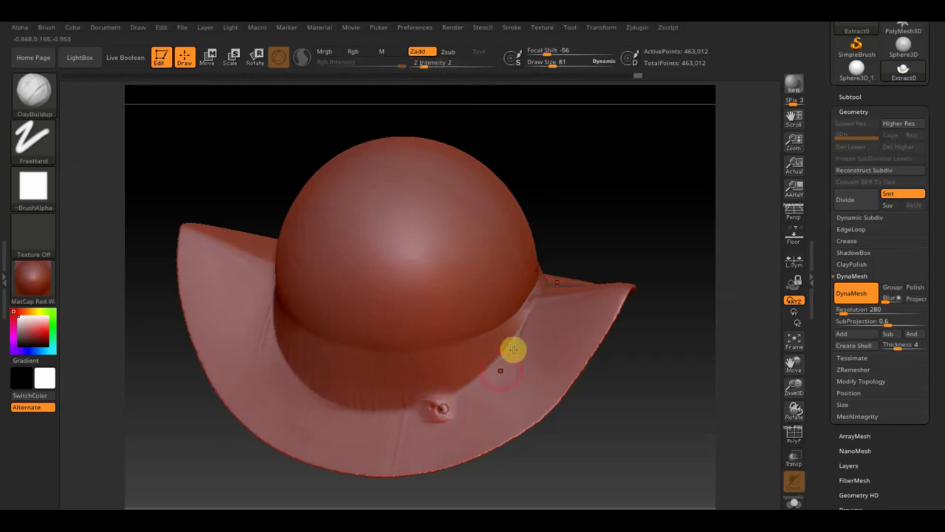
Step: Smooth away the brim bump and the crown-brim crease, enlarging the brush to about 229
key("ctrl")
left_click_drag(475, 401, 435, 418, "shift")
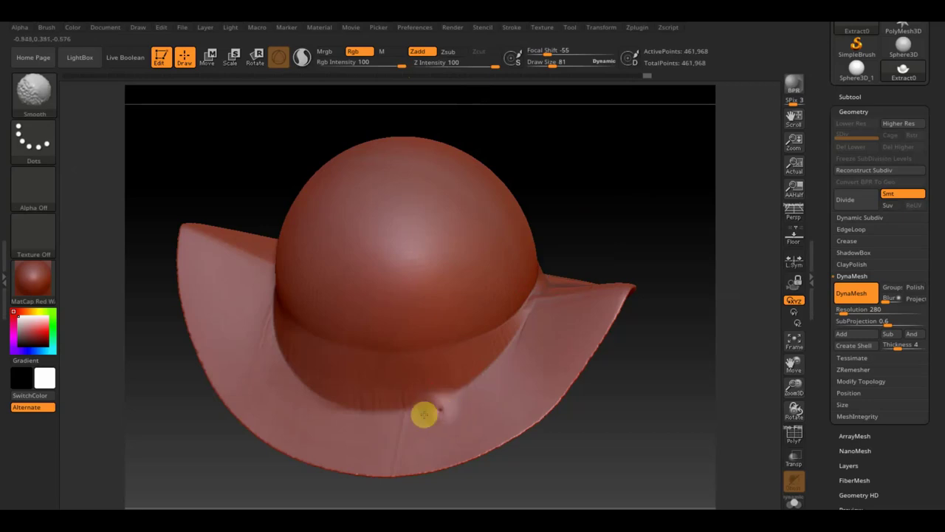
left_click(496, 324, "shift")
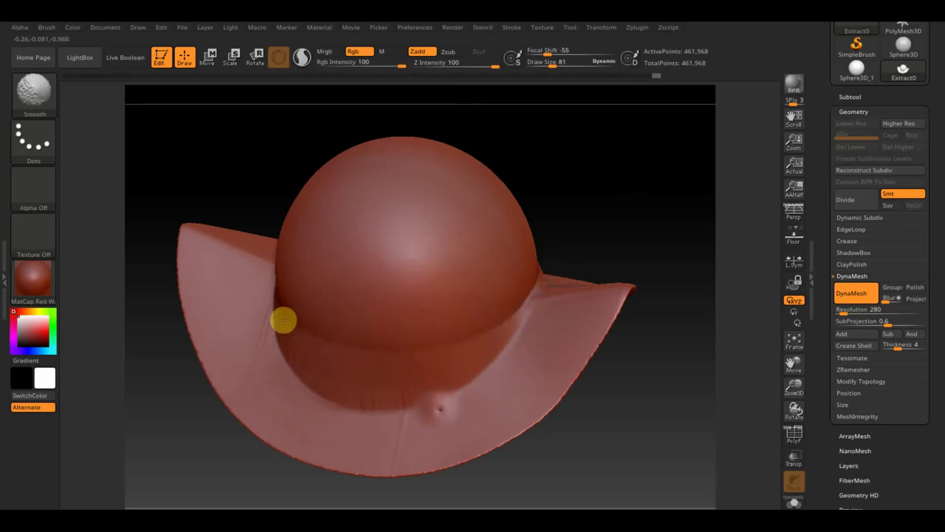
mouse_move(720, 207)
left_mouse_down()
mouse_move(643, 173)
mouse_move(599, 179)
left_mouse_up()
left_click_drag(549, 64, 569, 64)
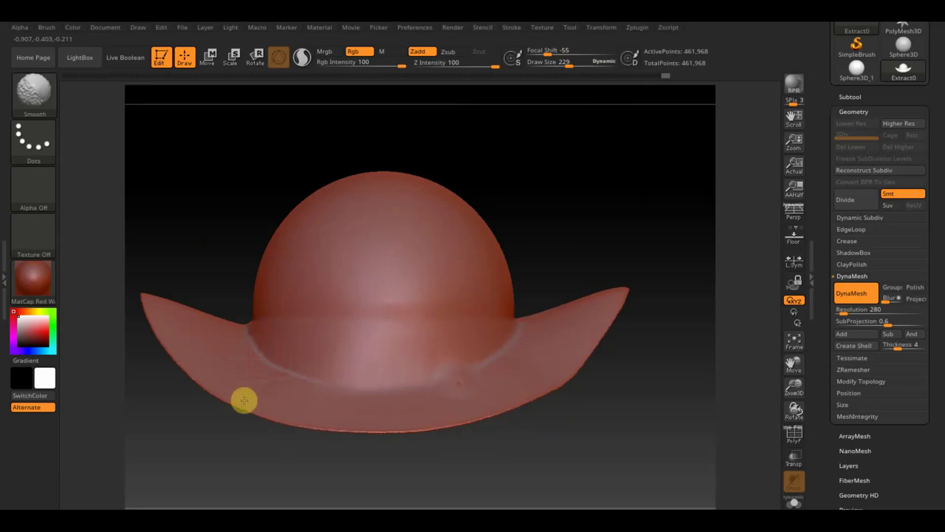
Step: Return to ClayBuildup and smooth the brim surface from a symmetric front view
key("b")
key("c")
key("b")
mouse_move(512, 222)
left_mouse_down()
mouse_move(553, 201)
mouse_move(574, 244)
mouse_move(528, 247)
mouse_move(536, 243)
mouse_move(531, 228)
left_mouse_up()
mouse_move(333, 199)
left_mouse_down("shift")
mouse_move(258, 187)
mouse_move(285, 215)
mouse_move(282, 273)
left_mouse_up("shift")
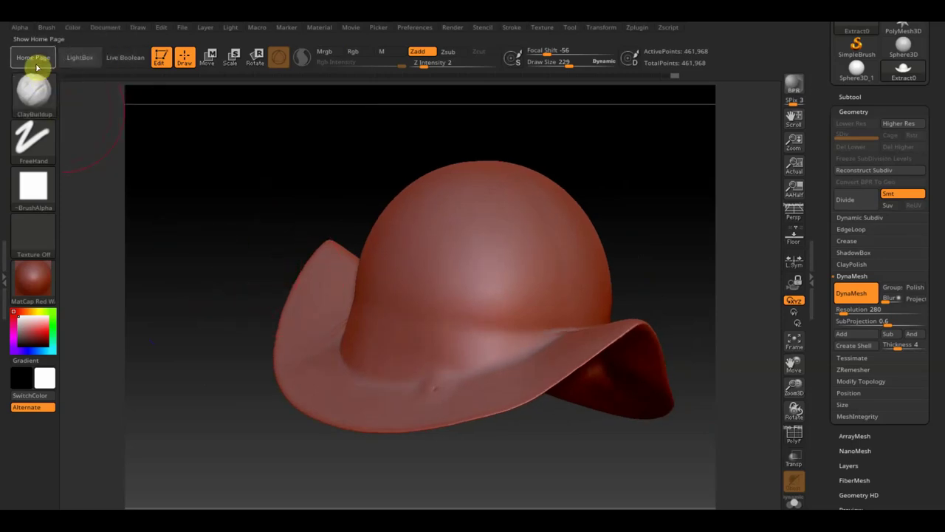
left_click(38, 94)
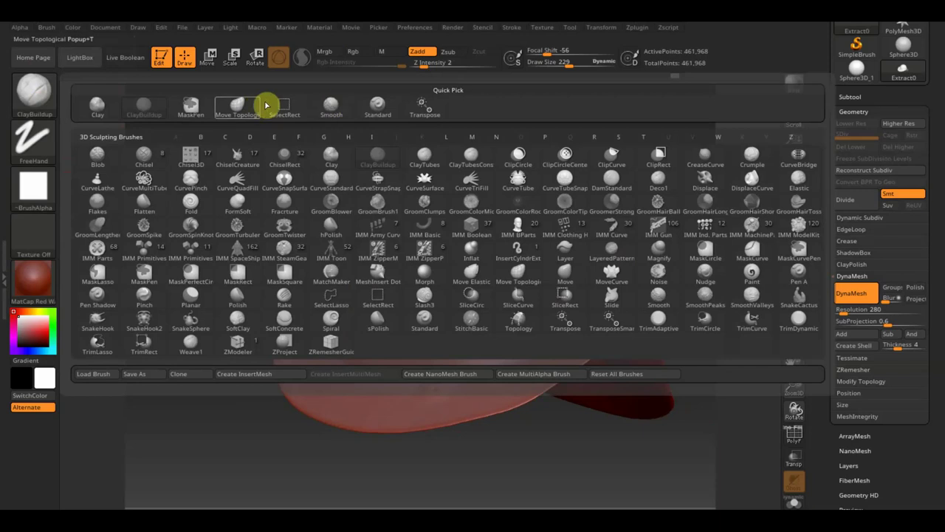
Step: With Move Topological, undo the bad brim stroke and compare the front silhouette against the reference photo
left_click(260, 105)
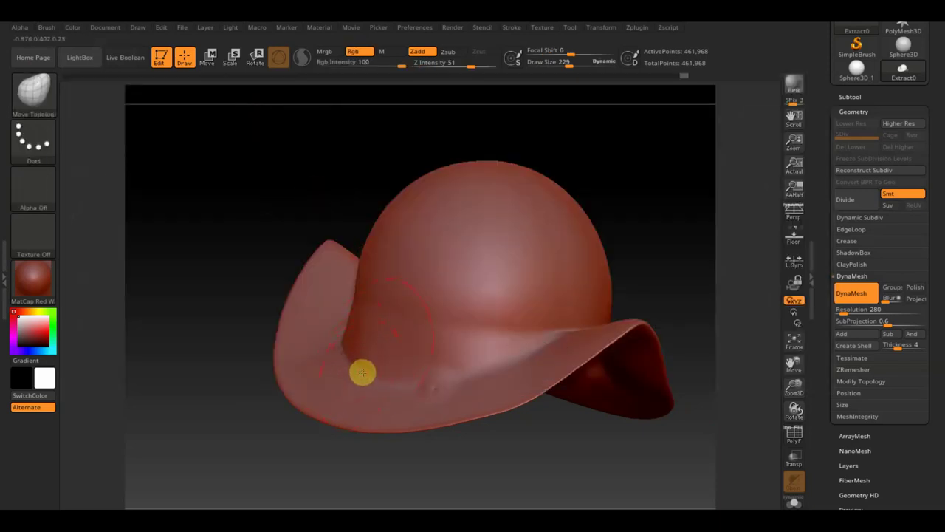
key("ctrl+z")
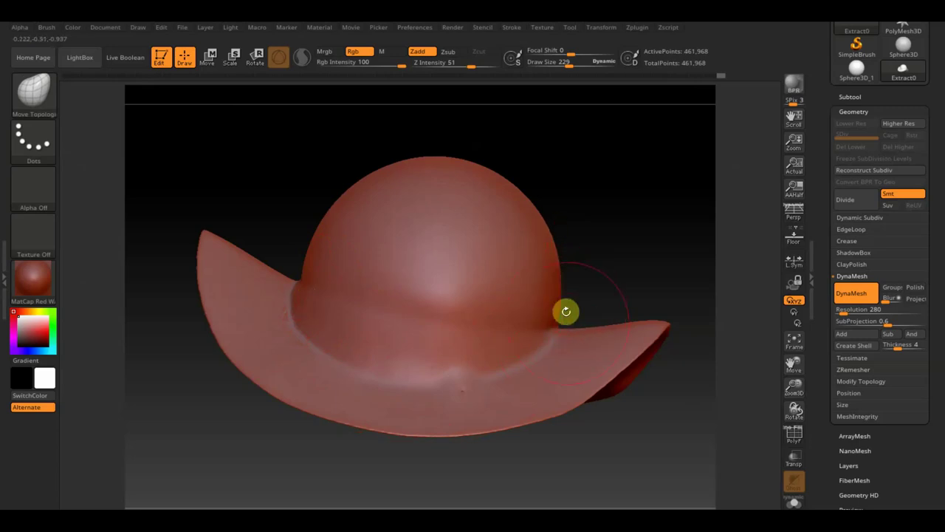
key("shift")
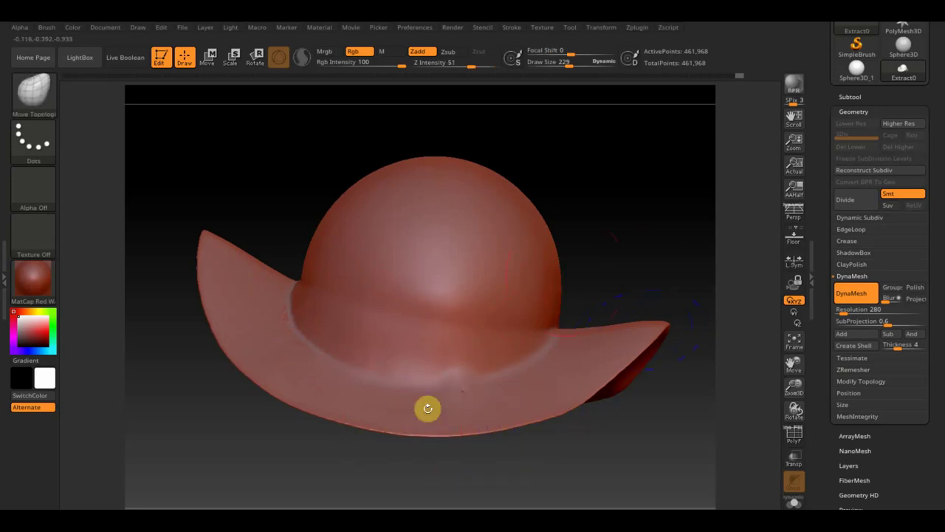
left_click_drag(654, 192, 301, 213)
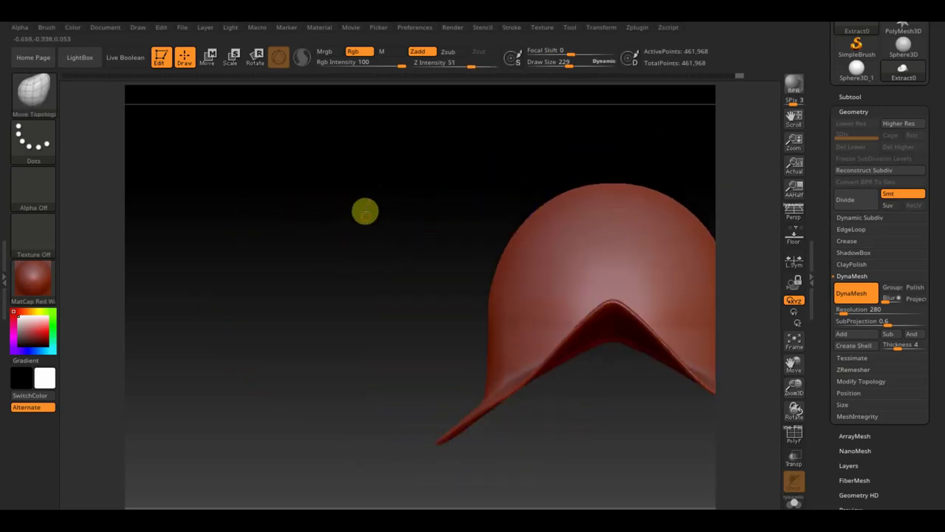
left_click_drag(369, 214, 147, 209, "shift")
left_click_drag(651, 296, 629, 245, "alt")
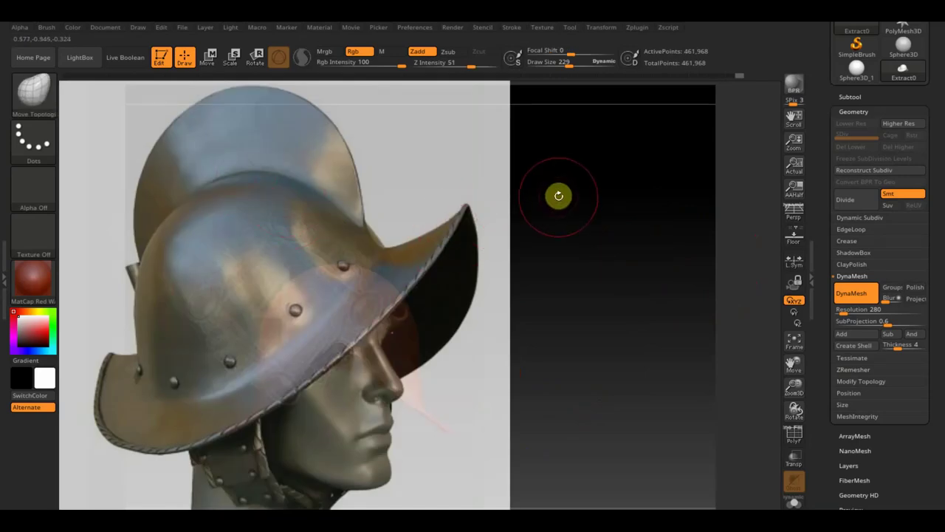
key("shift+z")
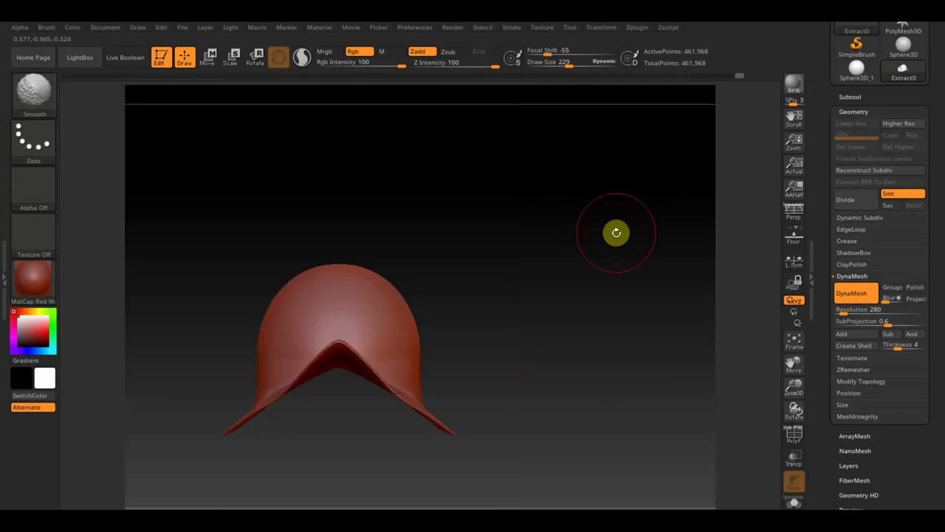
Step: Narrow the hat slightly across its width to about 0.89 X scale
left_click(220, 59)
left_click_drag(367, 309, 362, 312)
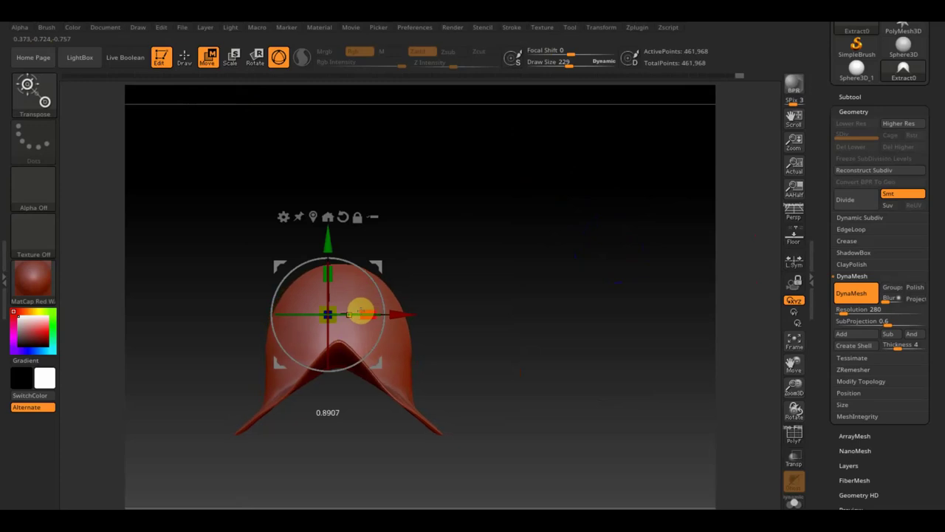
mouse_move(490, 278)
left_mouse_down()
mouse_move(504, 306)
mouse_move(492, 367)
mouse_move(514, 295)
mouse_move(606, 296)
mouse_move(509, 300)
mouse_move(538, 311)
left_mouse_up()
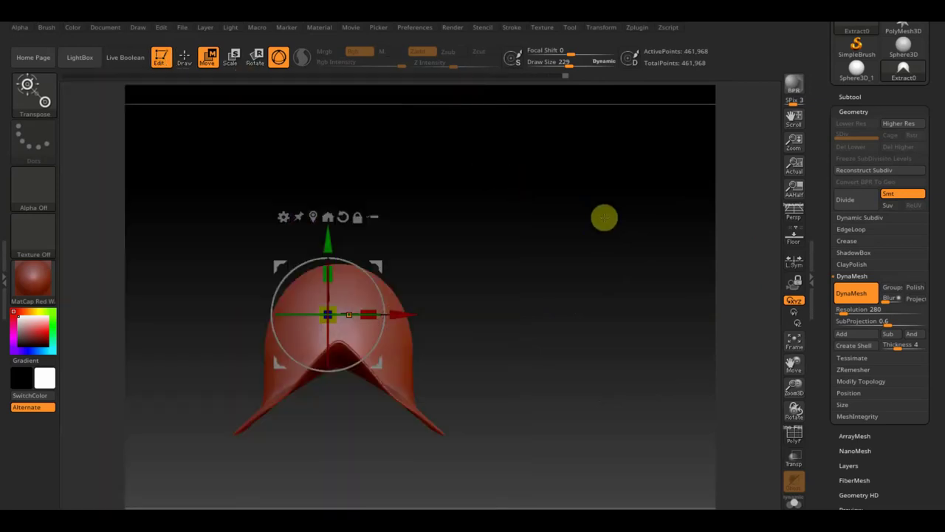
Step: Bring up the Subtool Append list of 3D meshes
left_click_drag(604, 217, 644, 237)
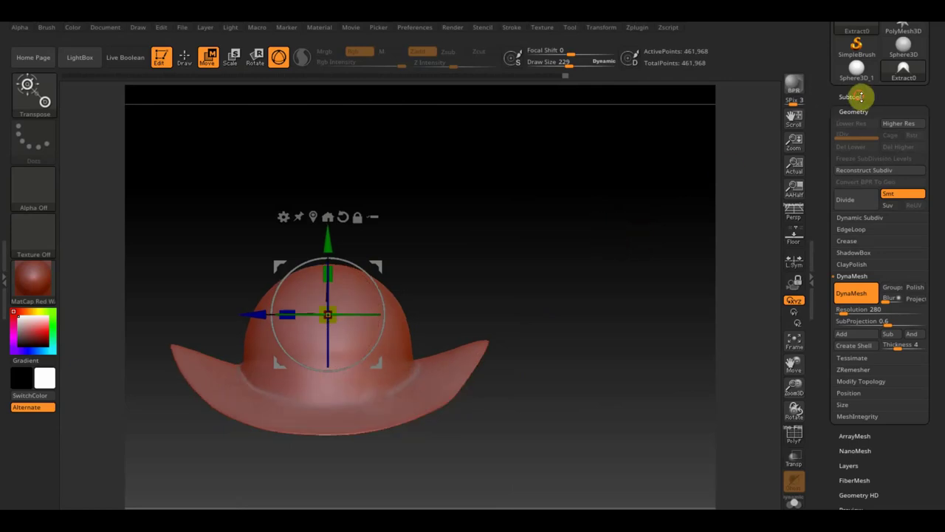
left_click(860, 96)
left_click(908, 284)
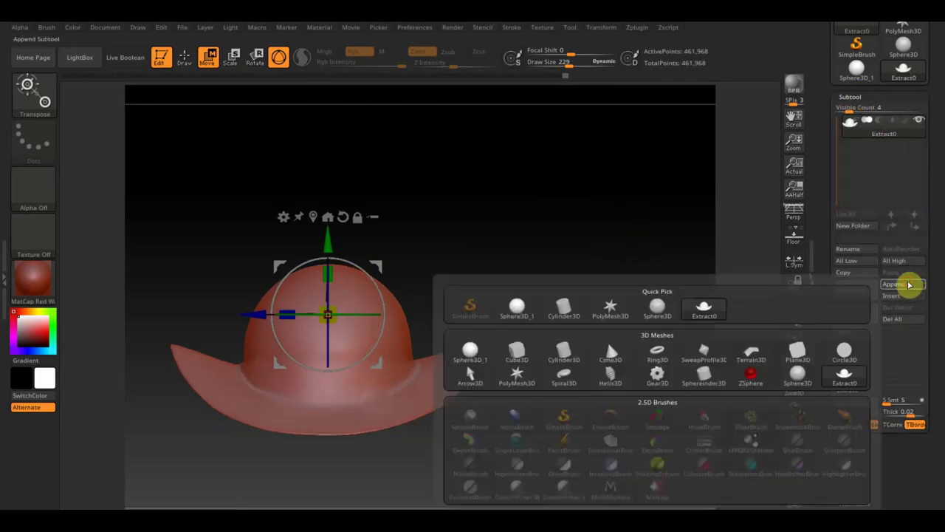
mouse_move(844, 353)
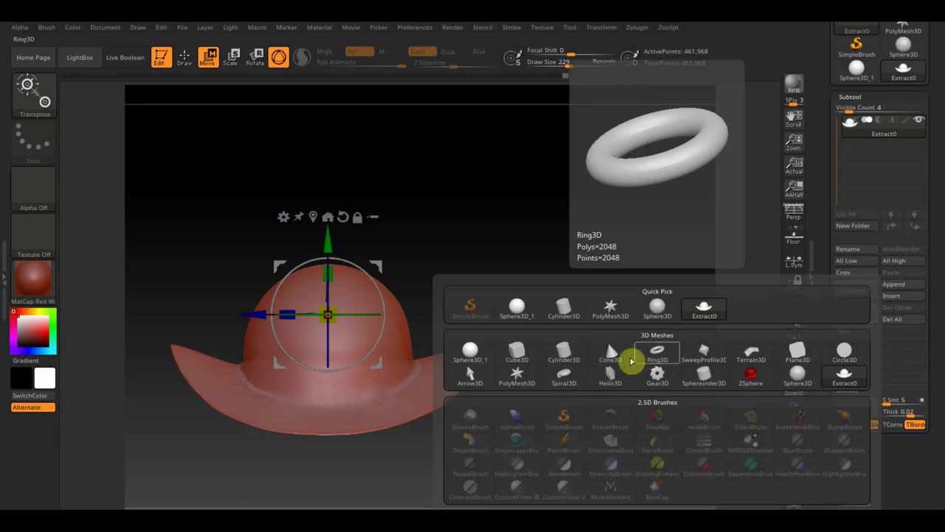
Step: Append the PM3D_Ring3D1 ring as a subtool, stand it upright and stretch it over the crown
left_click(659, 355)
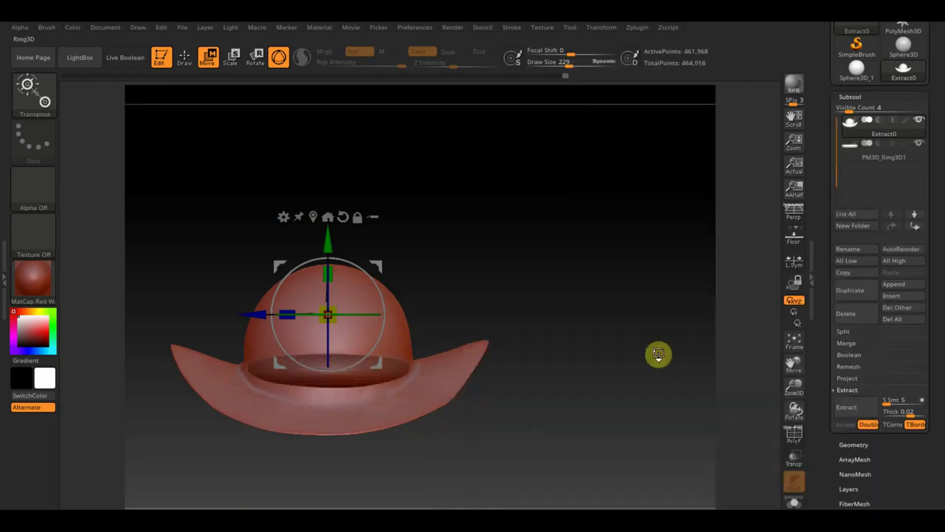
left_click_drag(658, 353, 441, 270)
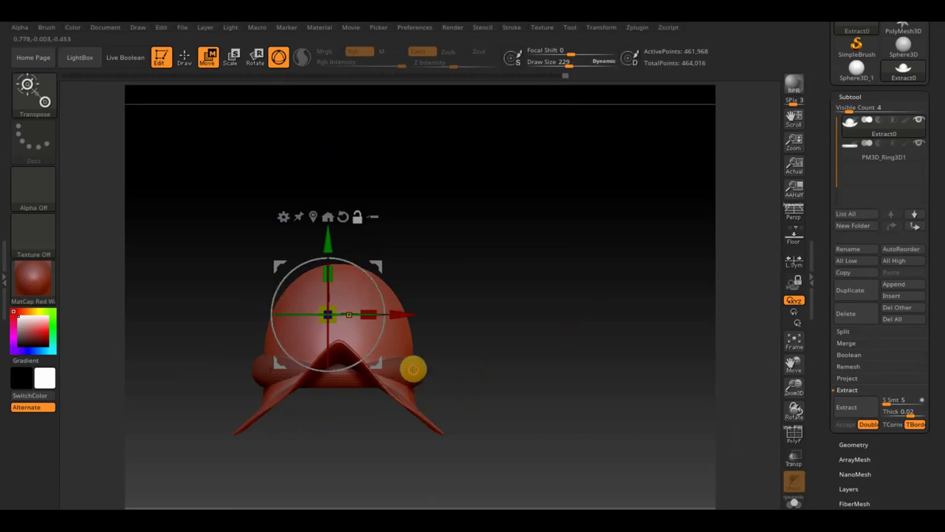
left_click(413, 369)
left_click_drag(368, 321, 374, 394)
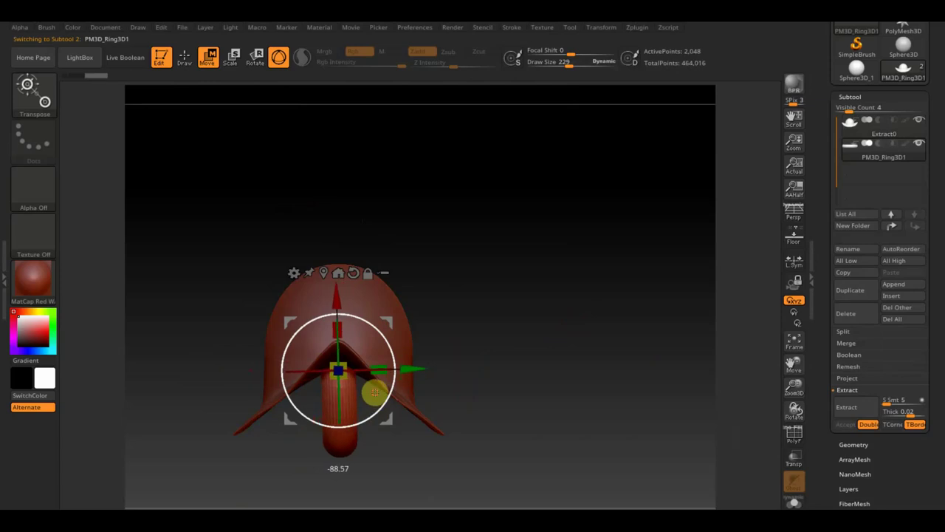
left_click_drag(348, 355, 335, 238)
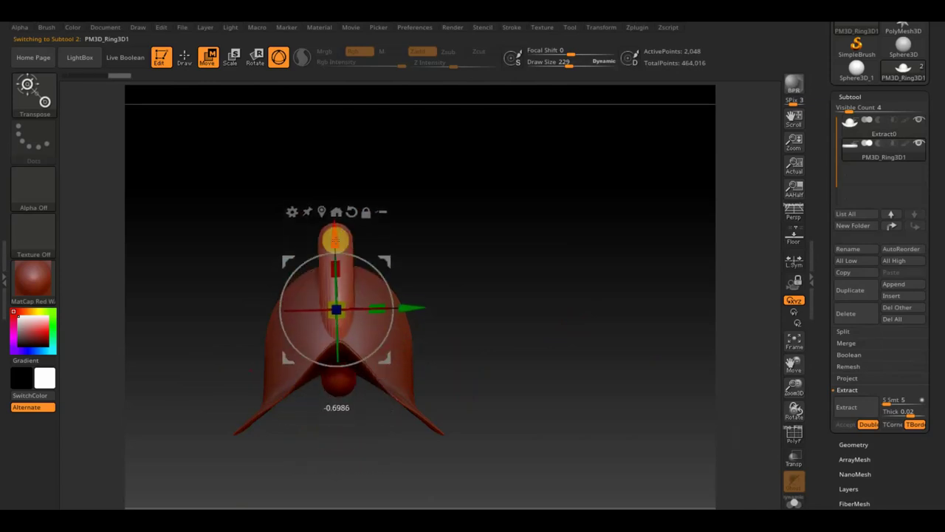
mouse_move(517, 229)
left_mouse_down()
mouse_move(568, 227)
mouse_move(563, 240)
left_mouse_up()
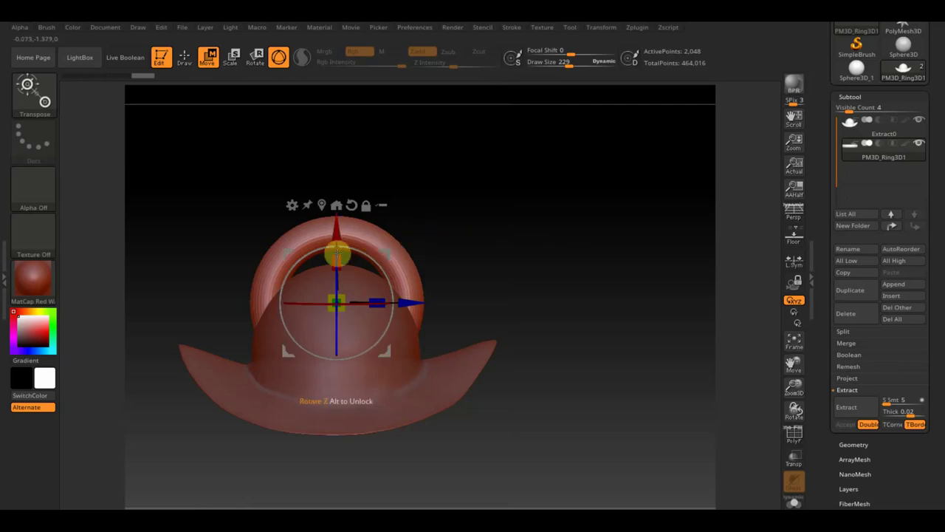
left_click_drag(339, 257, 347, 245)
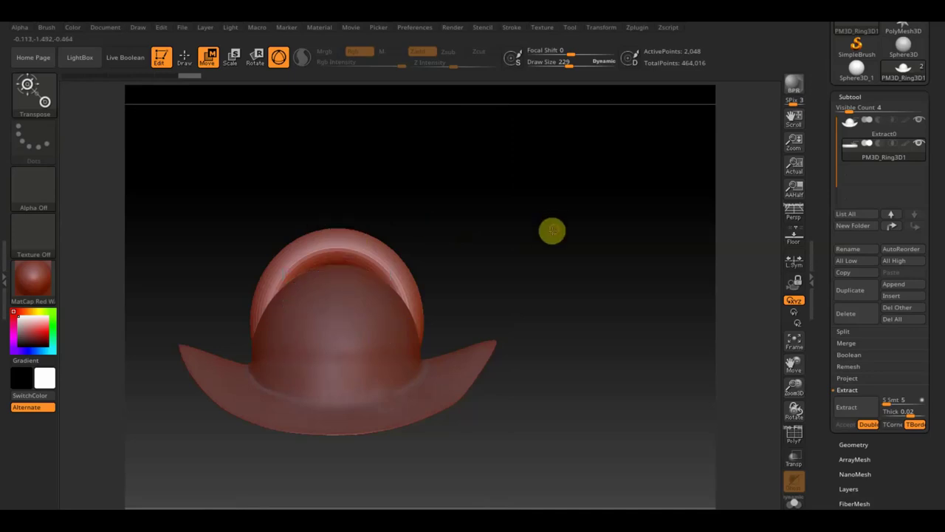
mouse_move(551, 230)
left_mouse_down()
mouse_move(510, 234)
mouse_move(515, 249)
left_mouse_up()
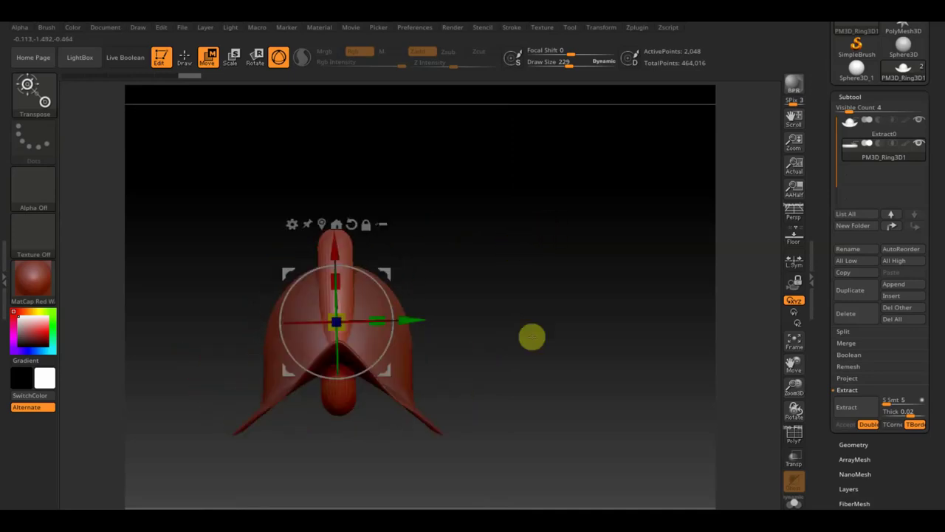
Step: Mask two rectangular areas of the helmet
left_click(188, 59)
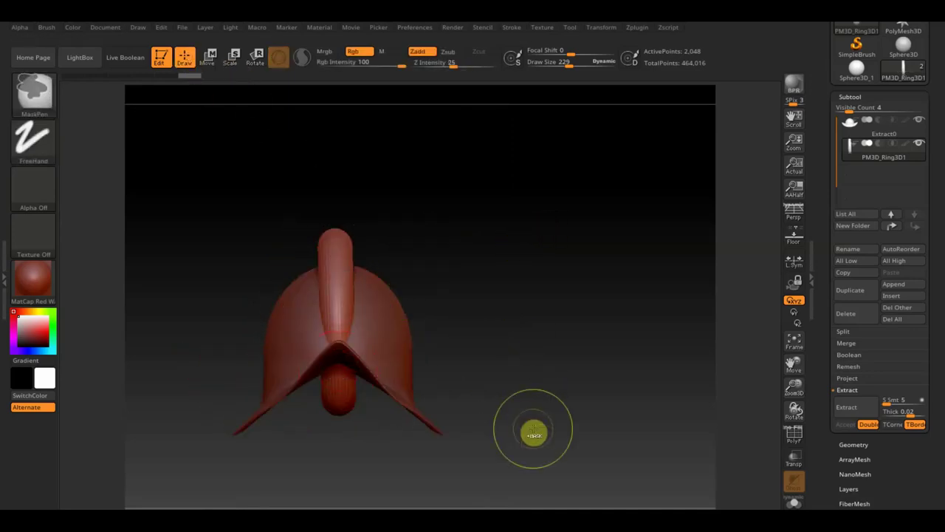
left_click_drag(538, 467, 335, 193, "ctrl")
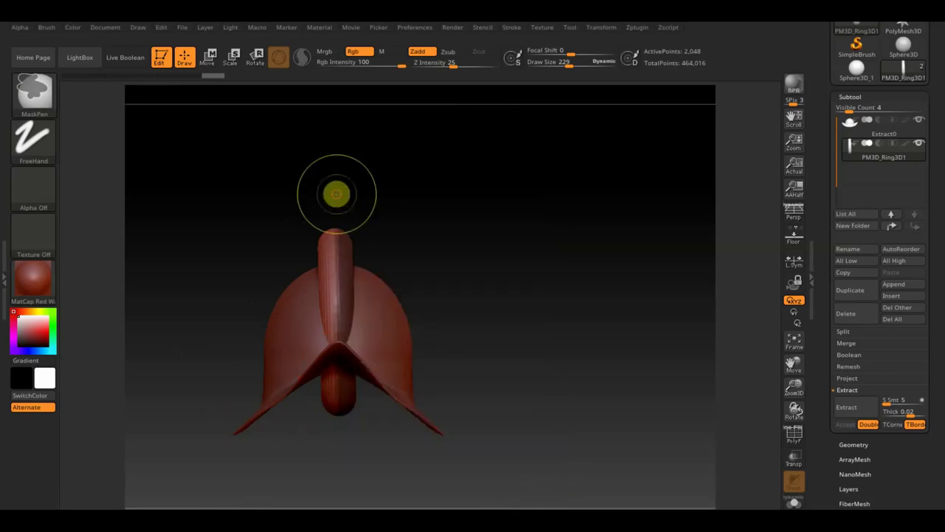
left_click_drag(542, 444, 335, 155, "ctrl")
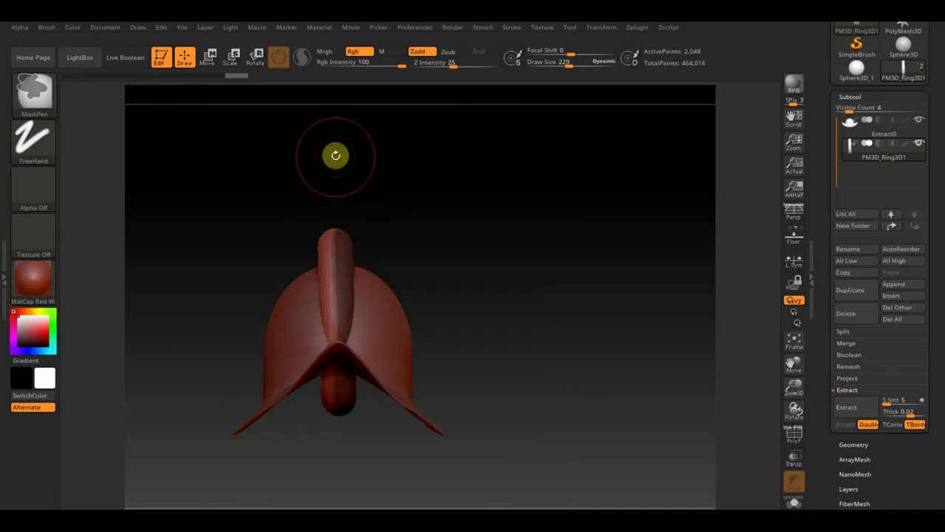
Step: Clear the mask from the model
left_click(210, 57)
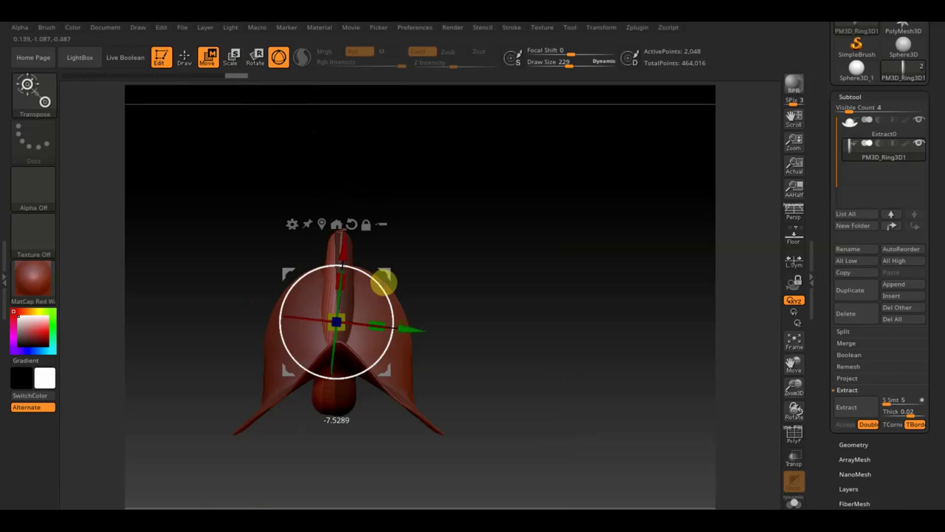
key("ctrl")
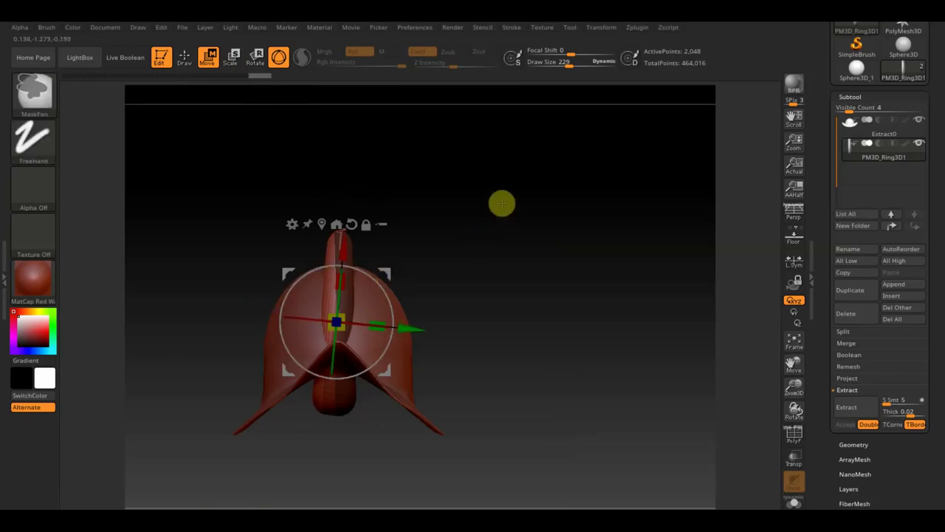
left_click(497, 201, "ctrl")
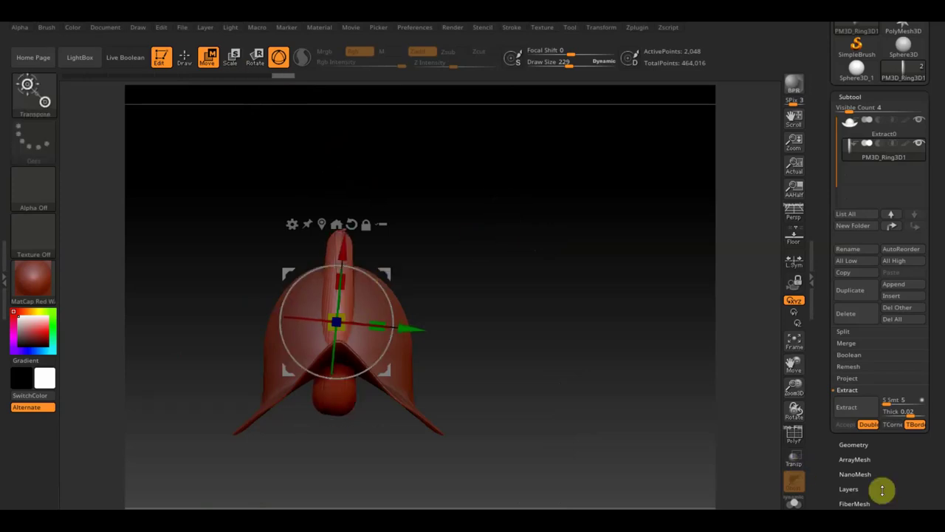
Step: Apply Mirror And Weld to the ring subtool, raising it from 2,048 to 2,224 points
left_click(860, 444)
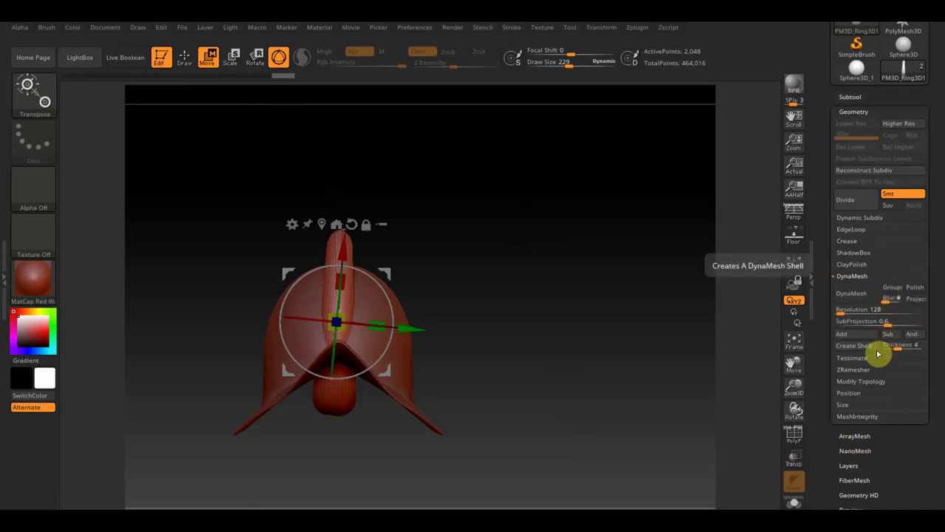
left_click(878, 381)
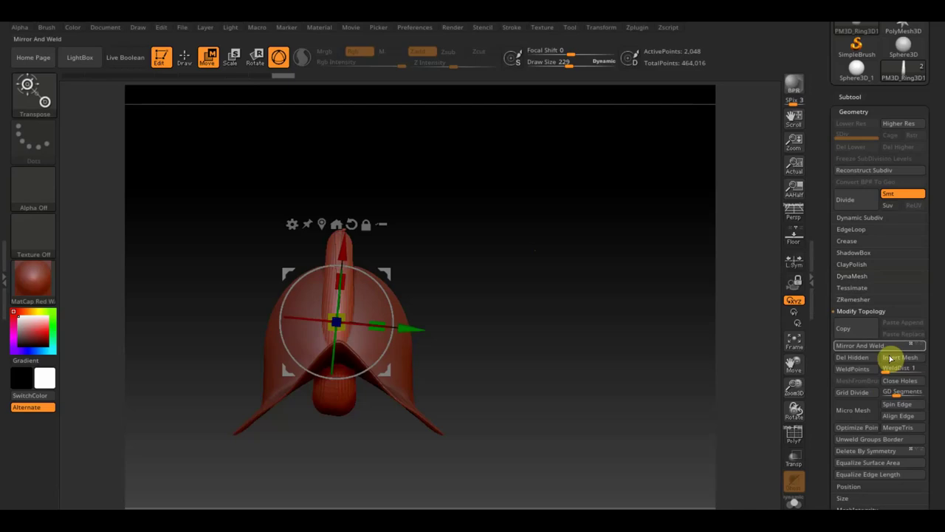
left_click(884, 347)
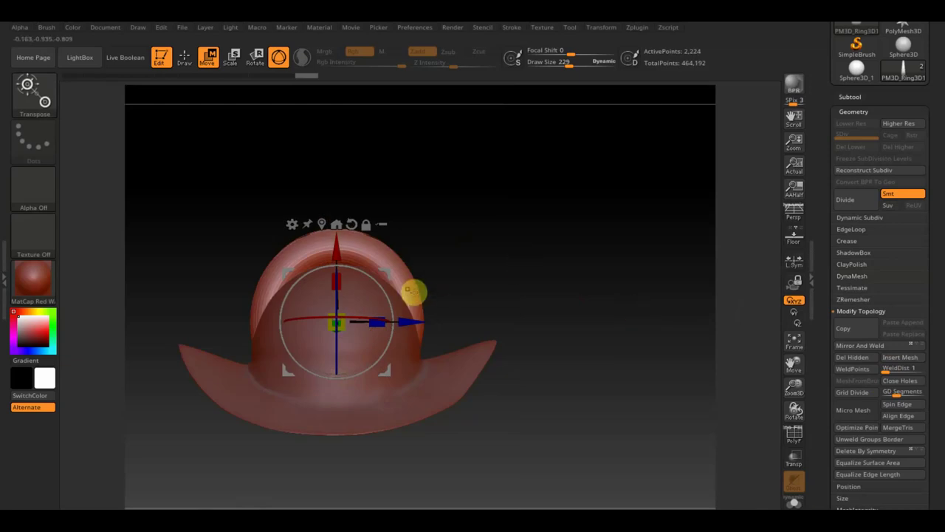
left_click(185, 58)
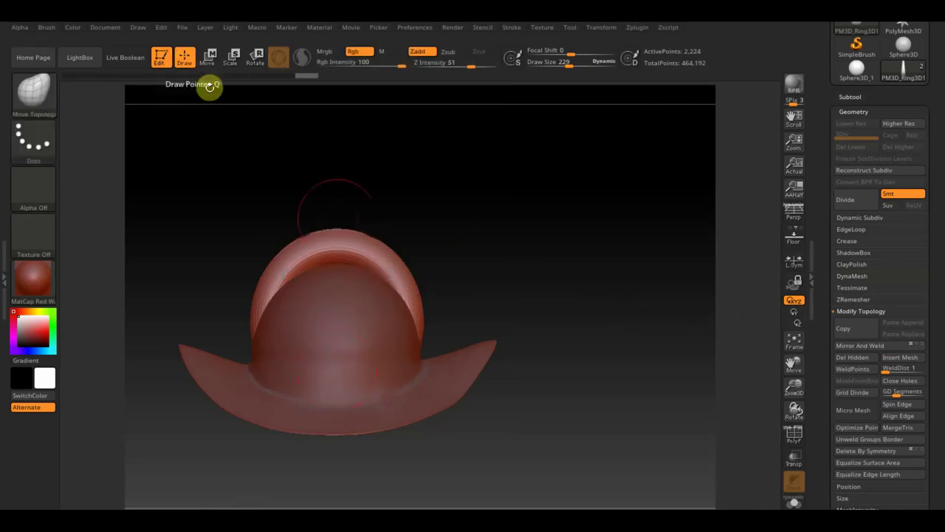
left_click(846, 97)
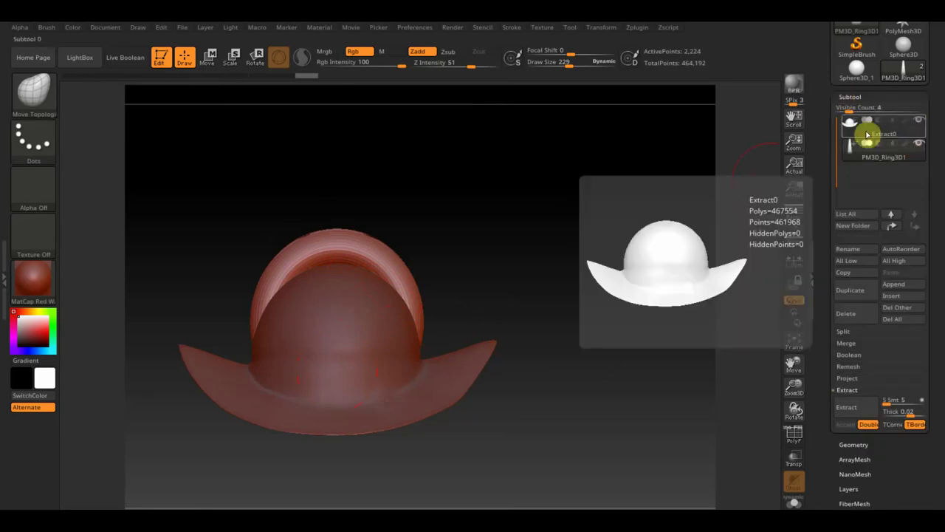
Step: Hide the Extract0 helmet and turn the ring to an oblique face-on view
left_click(917, 130)
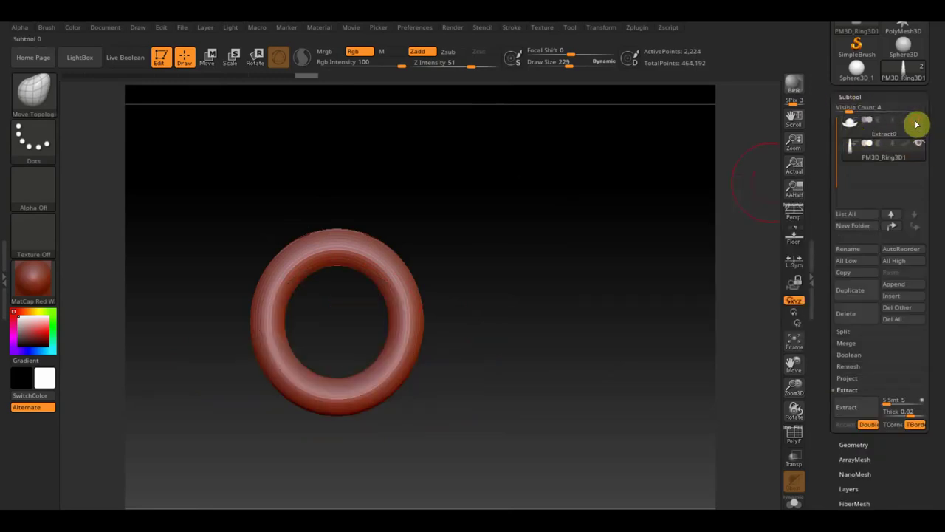
mouse_move(490, 327)
left_mouse_down()
mouse_move(502, 401)
mouse_move(479, 430)
mouse_move(459, 398)
left_mouse_up()
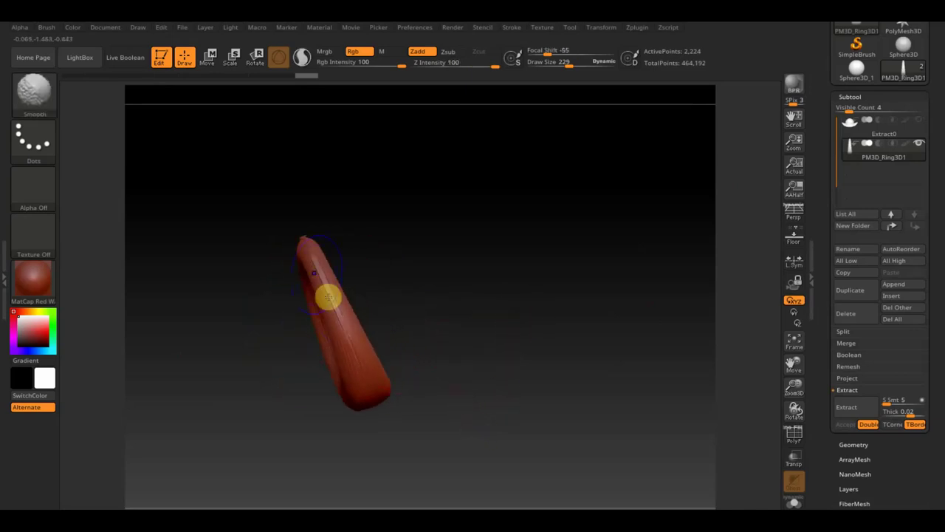
mouse_move(332, 317)
left_mouse_down()
mouse_move(452, 301)
mouse_move(416, 243)
mouse_move(464, 274)
mouse_move(478, 305)
left_mouse_up()
key("shift")
key("ctrl")
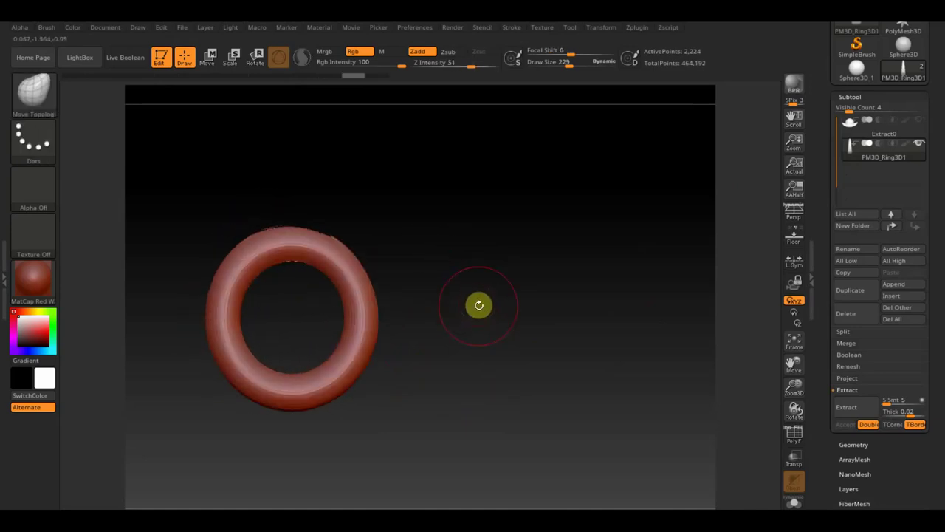
Step: Cut away the ring's lower half with TrimCurve, leaving a 1,286-point arch; Draw Size 157
key("ctrl+shift")
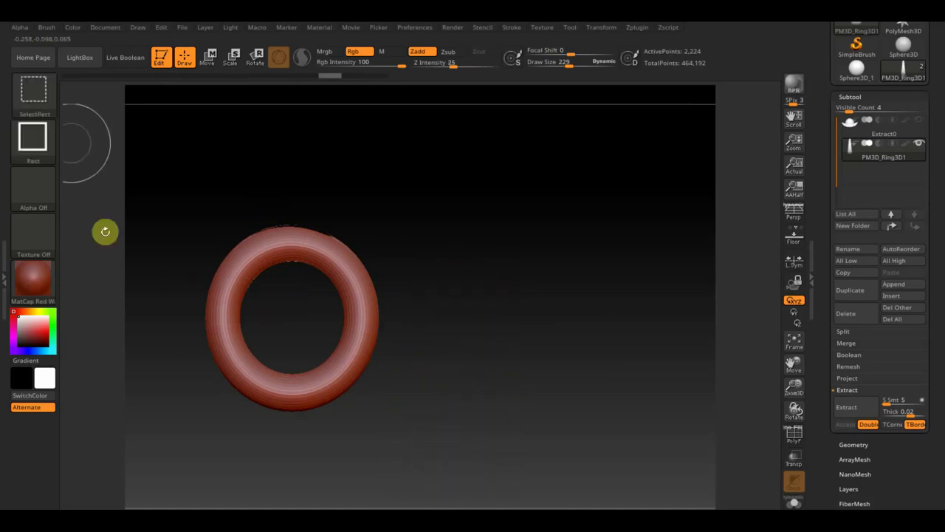
left_click(32, 100)
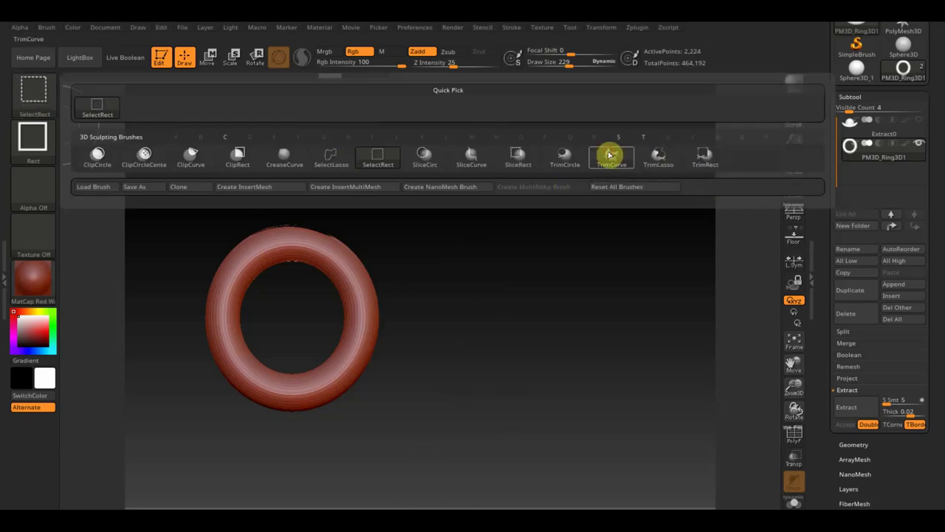
left_click(610, 155)
left_click_drag(508, 394, 344, 303)
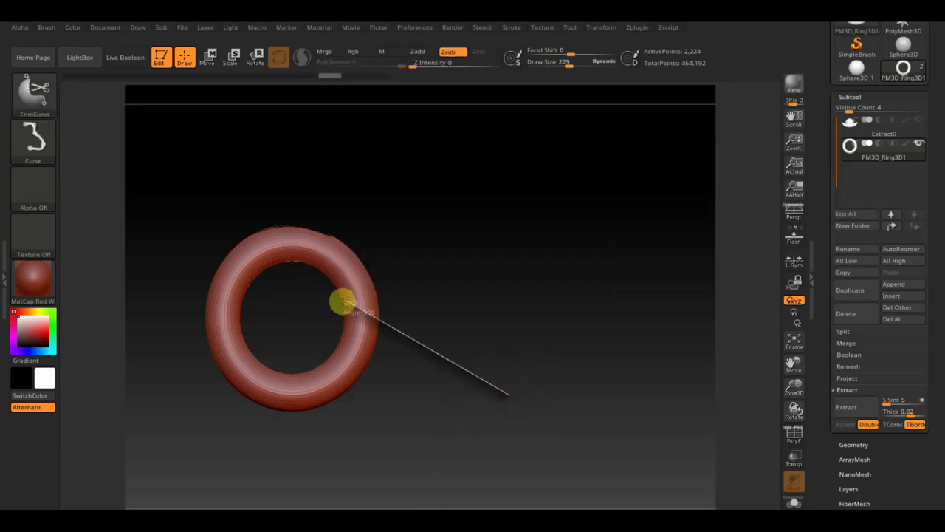
mouse_move(314, 284)
left_mouse_down()
mouse_move(269, 274)
mouse_move(204, 304)
mouse_move(154, 368)
mouse_move(150, 361)
left_mouse_up()
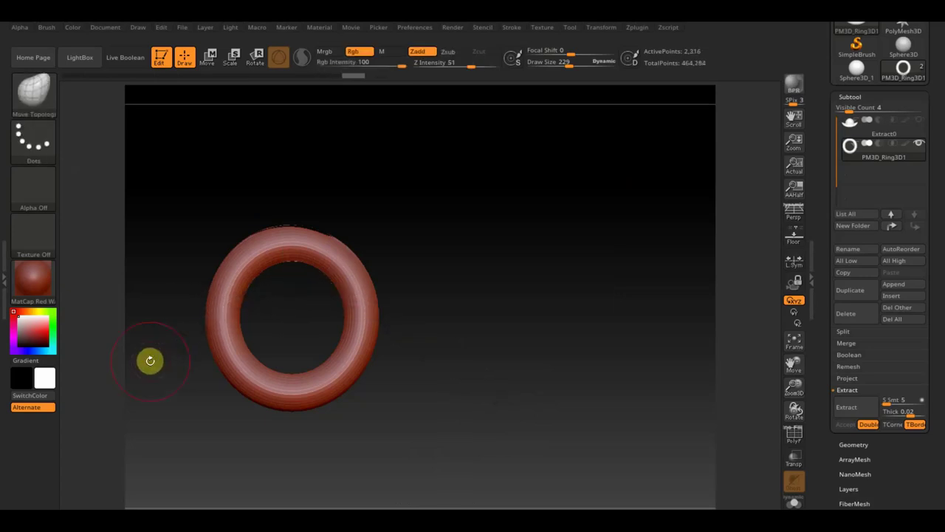
mouse_move(500, 367)
left_mouse_down("ctrl+shift")
mouse_move(292, 282)
mouse_move(293, 291)
mouse_move(163, 369)
mouse_move(146, 368)
left_mouse_up("ctrl+shift")
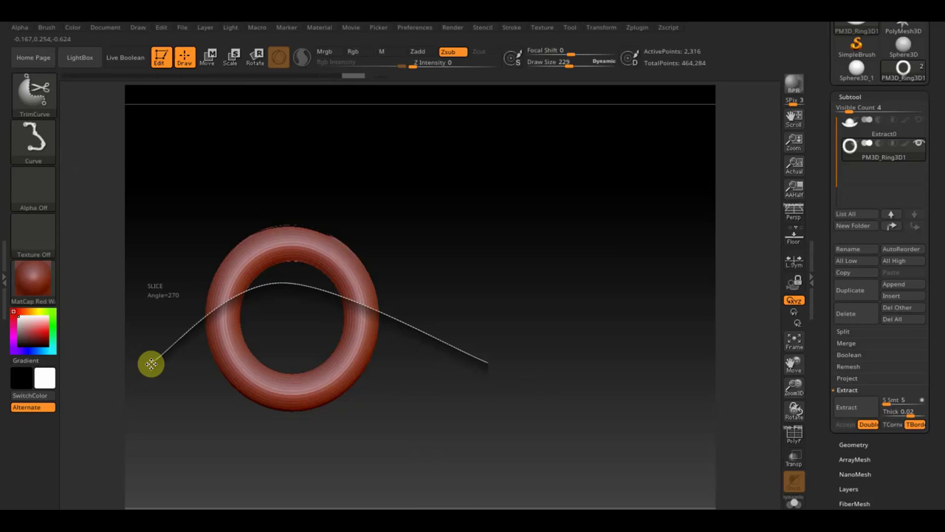
left_click_drag(149, 363, 152, 362, "ctrl+shift")
key("shift")
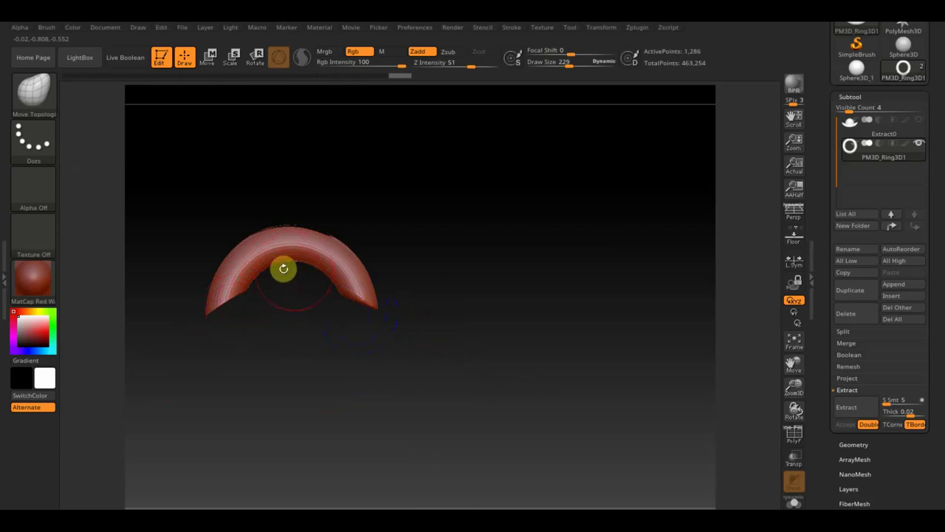
left_click_drag(567, 66, 565, 66)
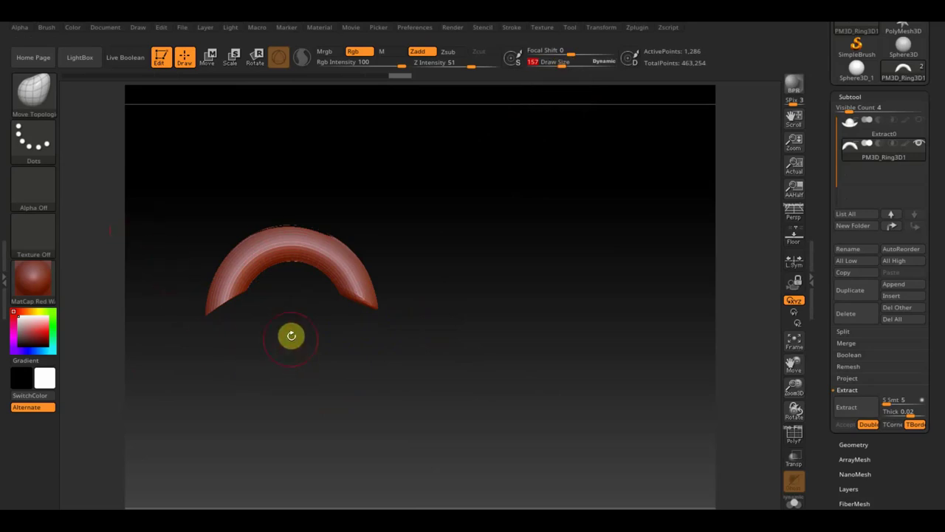
Step: Undo the last stroke, enlarge the brush to 251, circle-mask the arch and invert the mask
left_click(274, 269)
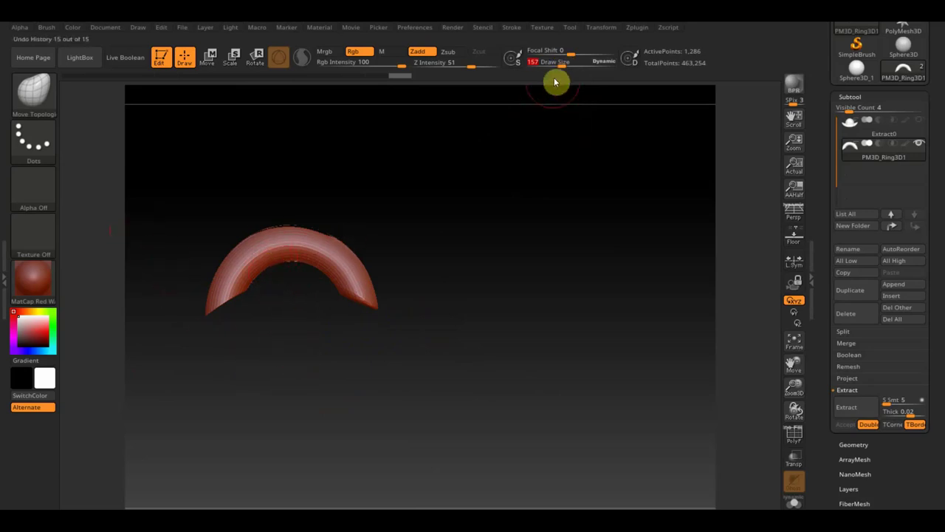
left_click_drag(563, 66, 568, 66)
key("ctrl")
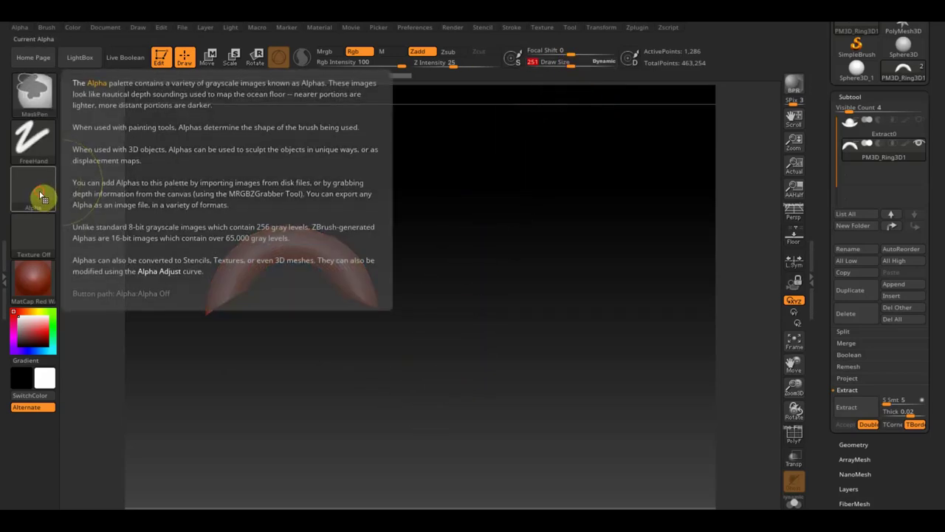
left_click(39, 195)
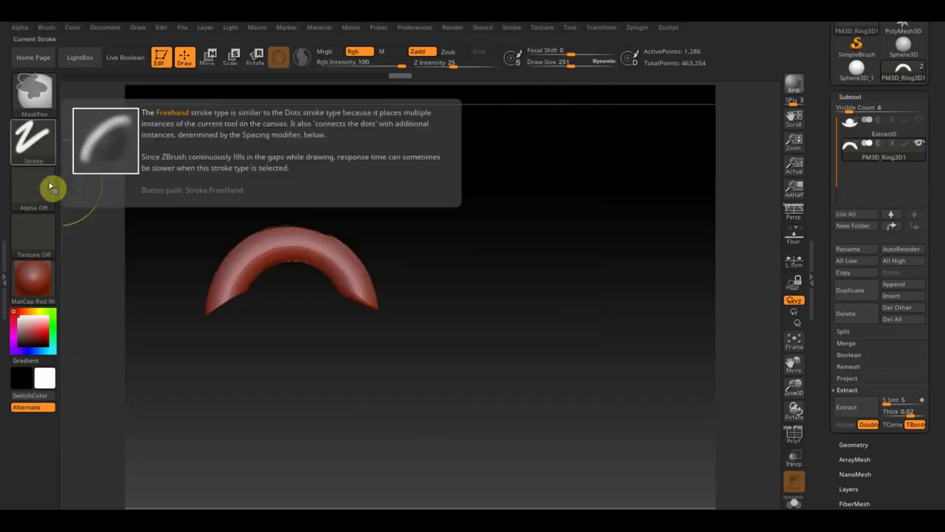
left_click(46, 150)
left_click(96, 175)
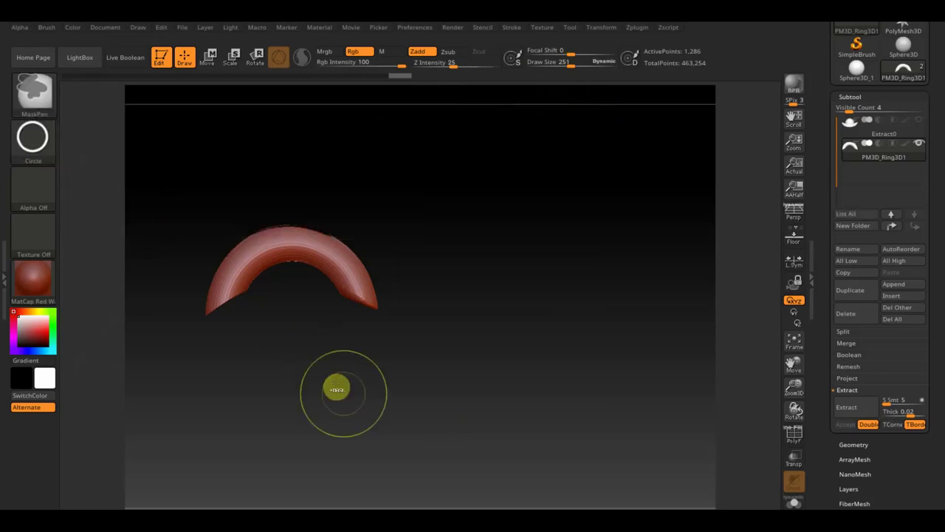
mouse_move(279, 329)
left_mouse_down()
mouse_move(223, 284)
mouse_move(251, 262)
mouse_move(228, 255)
left_mouse_up()
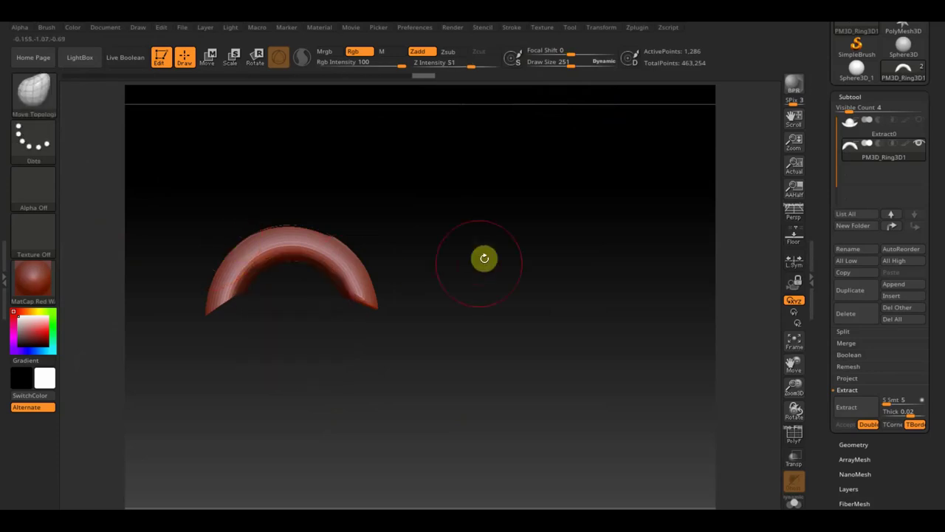
left_click(488, 258, "ctrl")
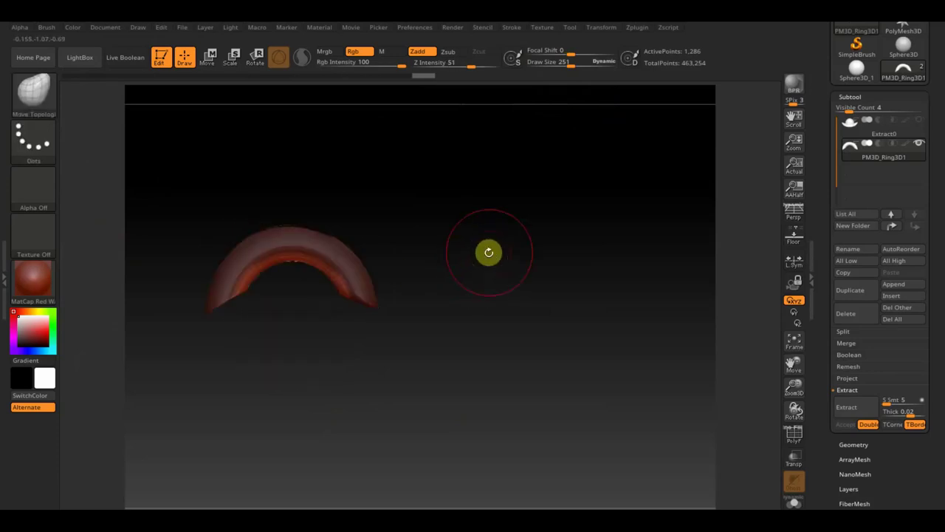
Step: Shift the arch down with the gizmo and snap it to a straight front view
left_click(209, 58)
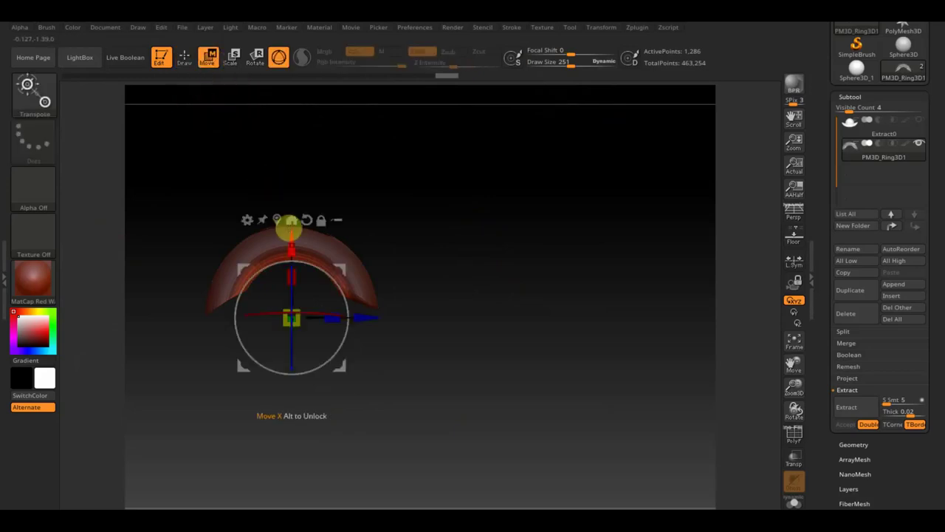
left_click_drag(294, 240, 293, 266)
left_click_drag(376, 265, 379, 275)
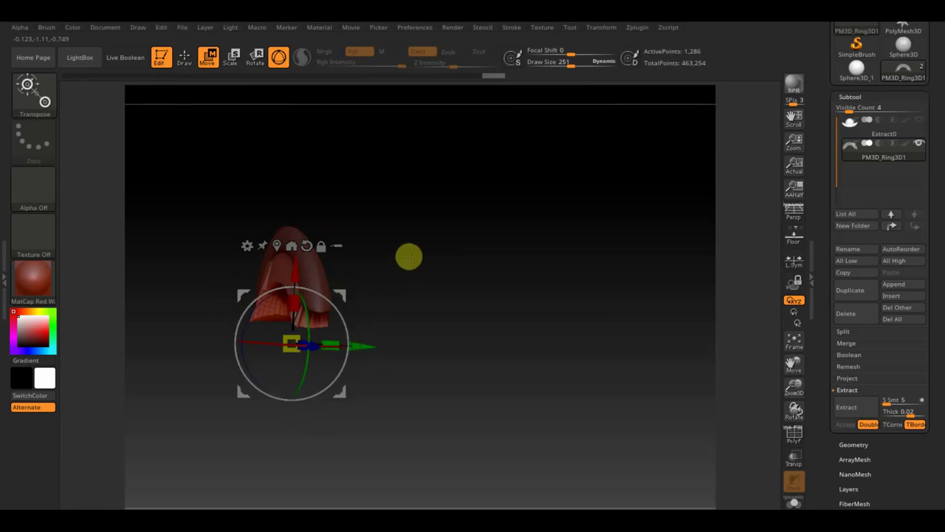
left_click(185, 56)
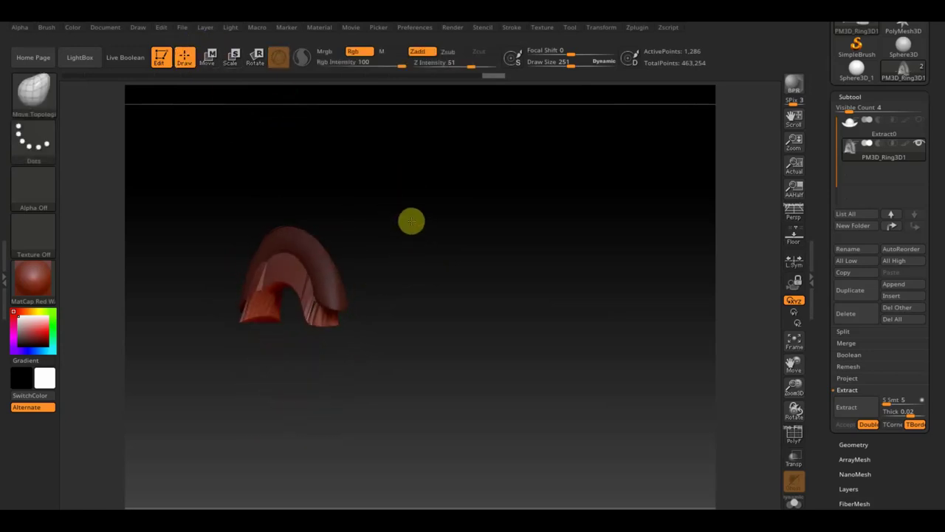
left_click_drag(411, 222, 443, 221)
key("ctrl")
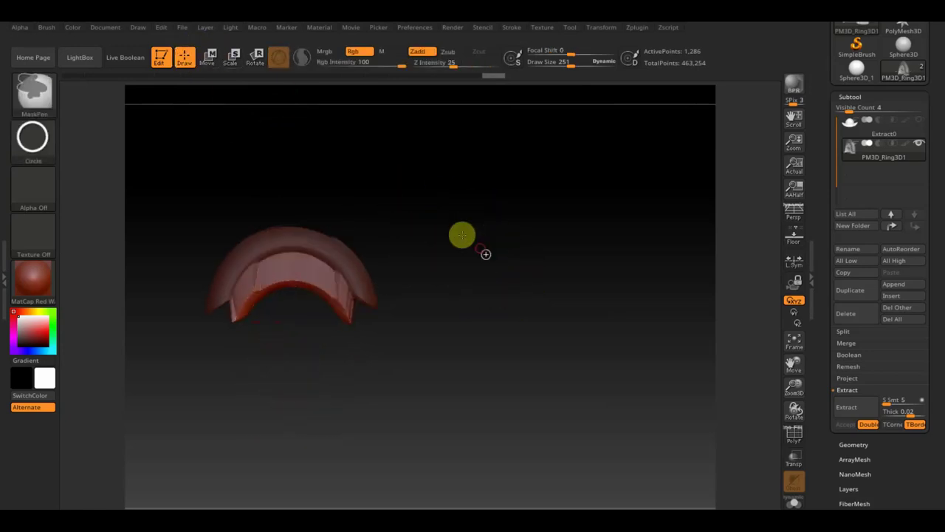
left_click(854, 444)
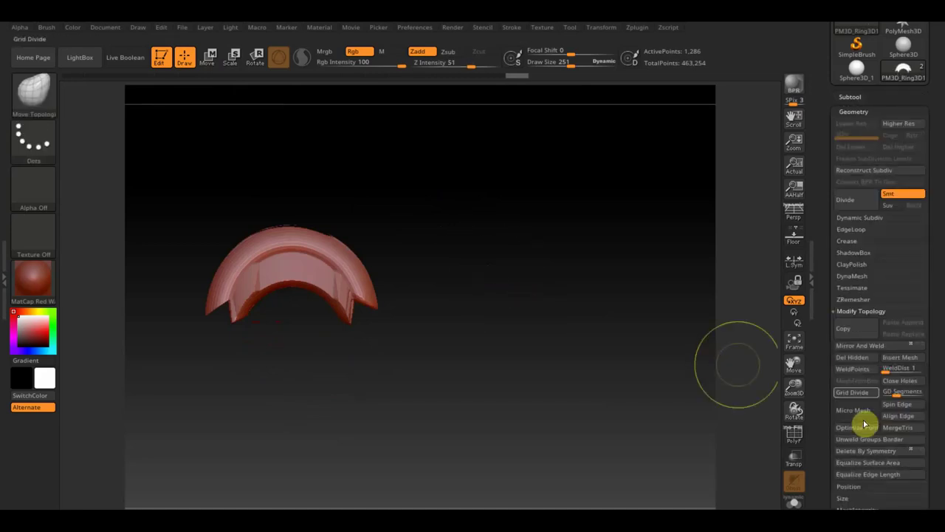
Step: DynaMesh the arch at resolution 256, bringing it to 59,984 points, and recheck from the front
left_click(854, 281)
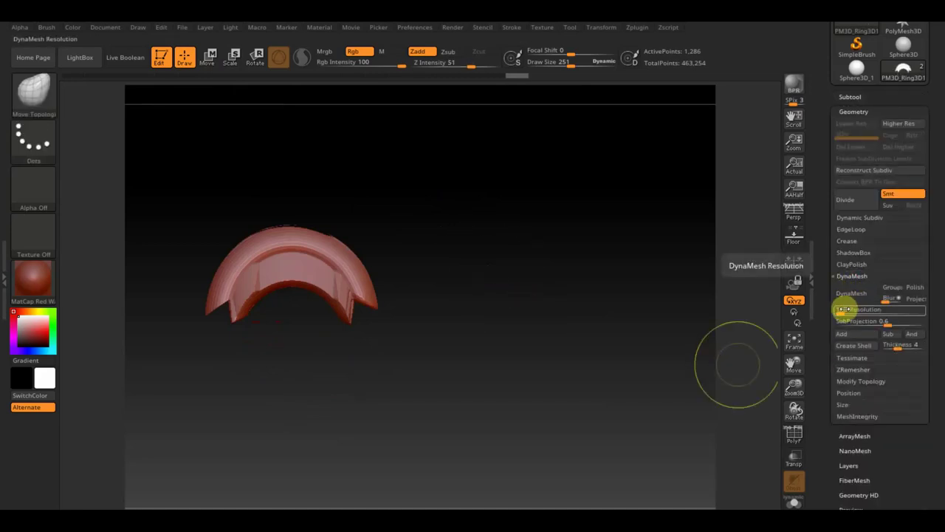
left_click(849, 293)
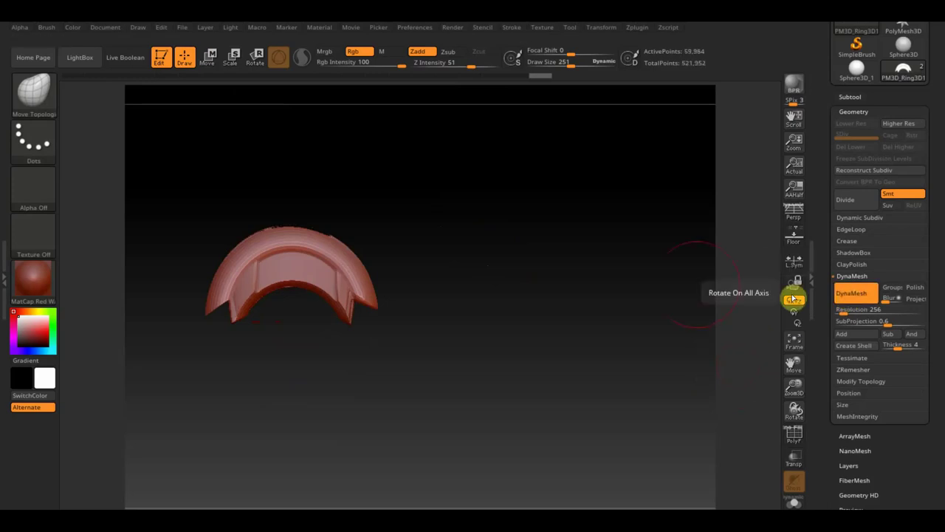
left_click_drag(461, 261, 442, 328)
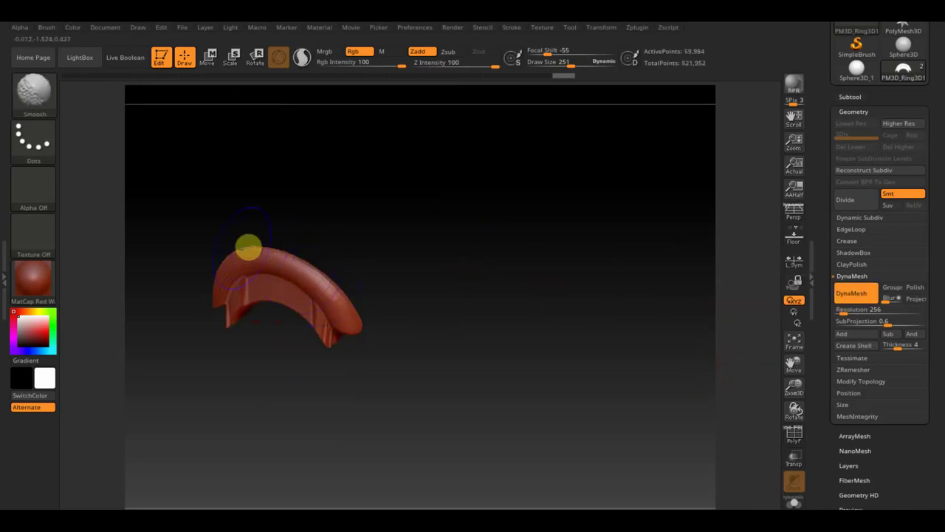
mouse_move(405, 334)
left_mouse_down("shift")
mouse_move(462, 296)
mouse_move(517, 306)
left_mouse_up("shift")
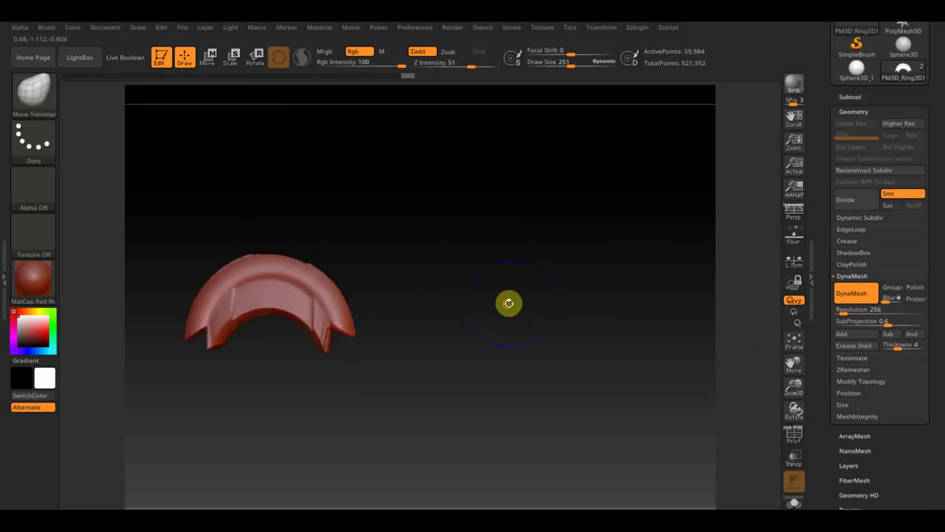
key("ctrl+shift")
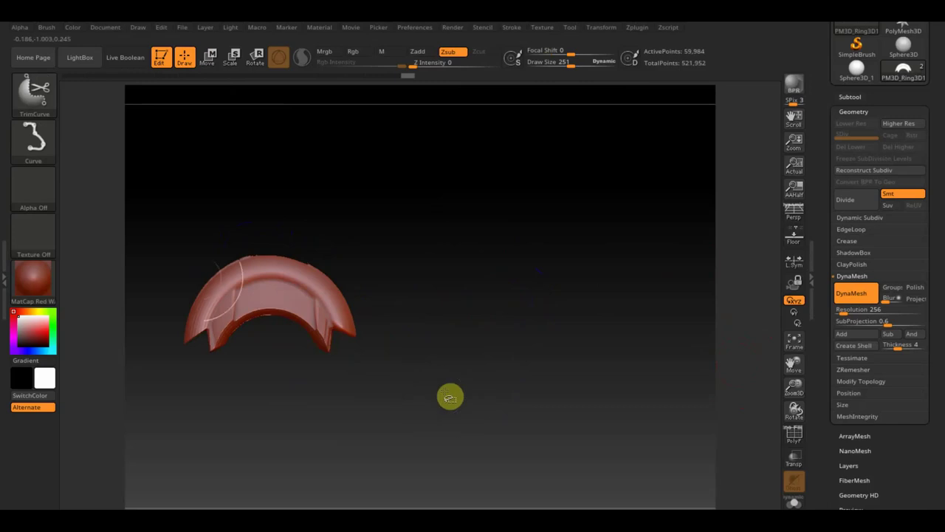
Step: Clip the arch's lower part with ClipCircle and inspect it edge-on
left_click(39, 148)
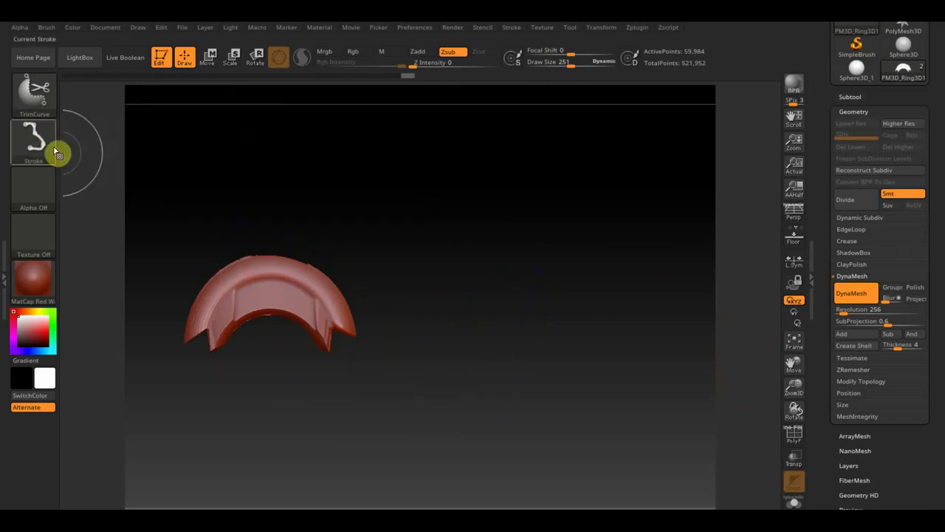
left_click(42, 106)
left_click(98, 154)
left_click_drag(401, 449, 192, 256)
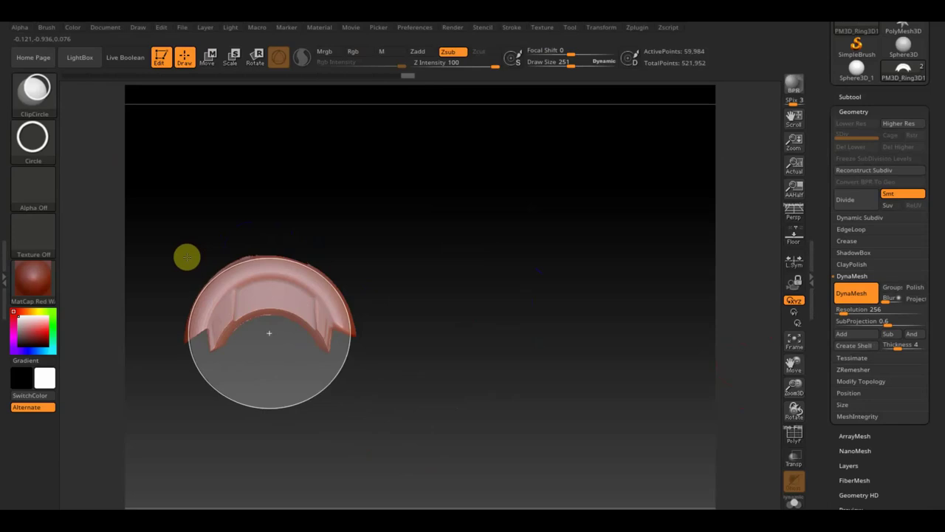
mouse_move(189, 257)
left_mouse_down()
mouse_move(534, 276)
mouse_move(501, 332)
mouse_move(474, 310)
left_mouse_up()
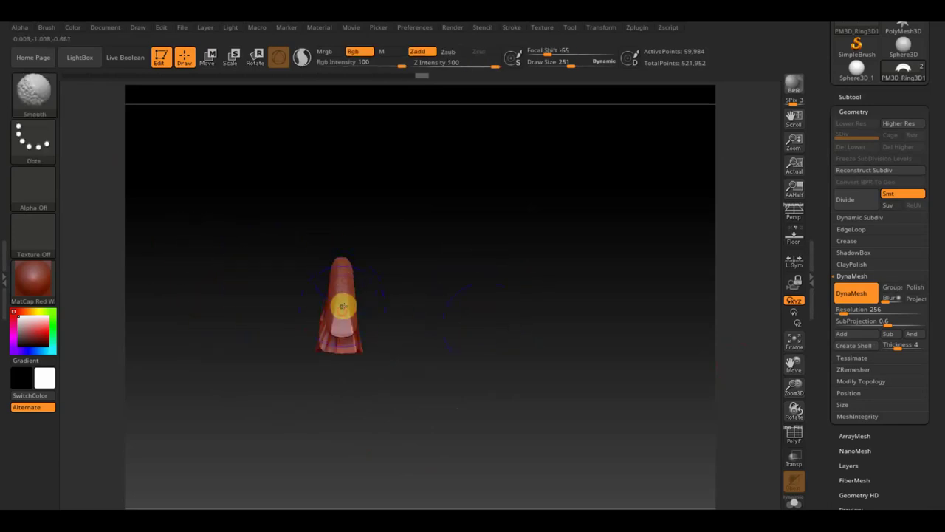
mouse_move(359, 342)
left_mouse_down()
mouse_move(498, 342)
mouse_move(507, 353)
left_mouse_up()
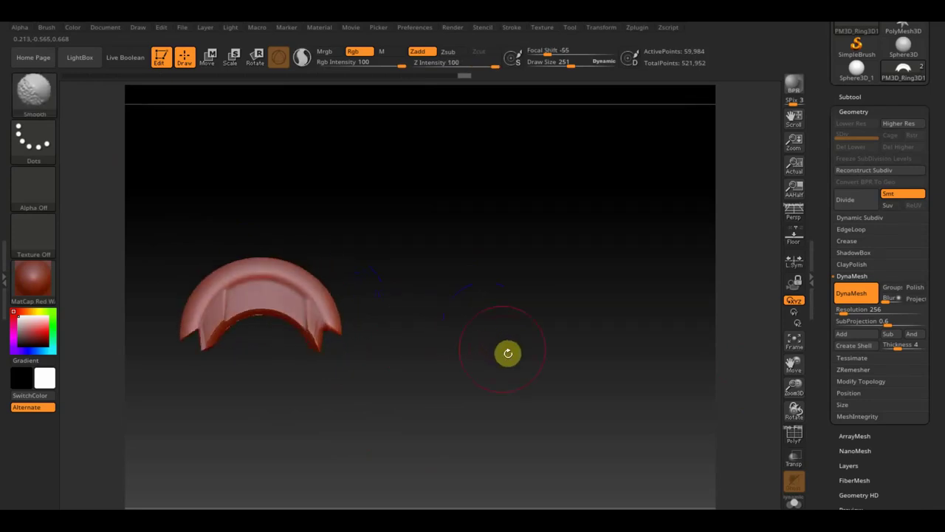
Step: Cut off the notched lower ends with TrimCircle, leaving a 44,862-point crescent
left_click(52, 101, "ctrl+shift")
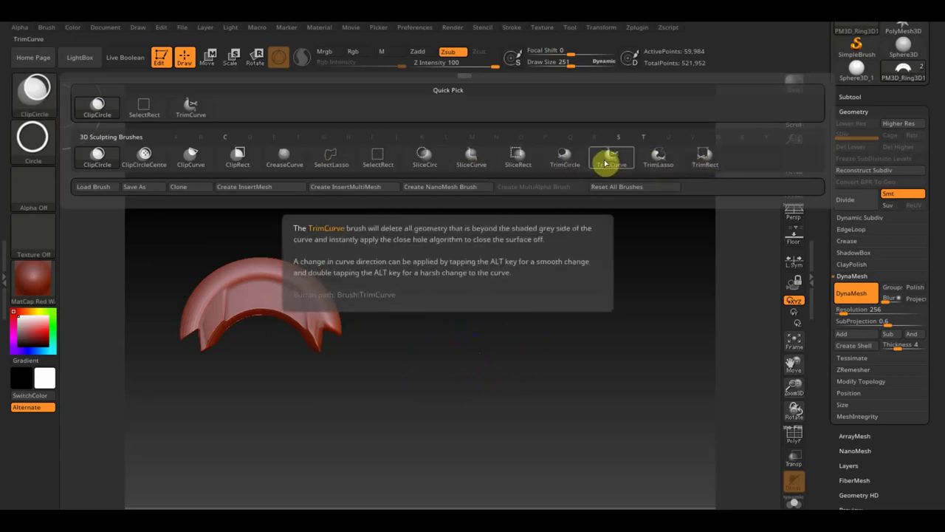
left_click(566, 162)
mouse_move(369, 449)
left_mouse_down()
mouse_move(201, 359)
mouse_move(157, 315)
left_mouse_up()
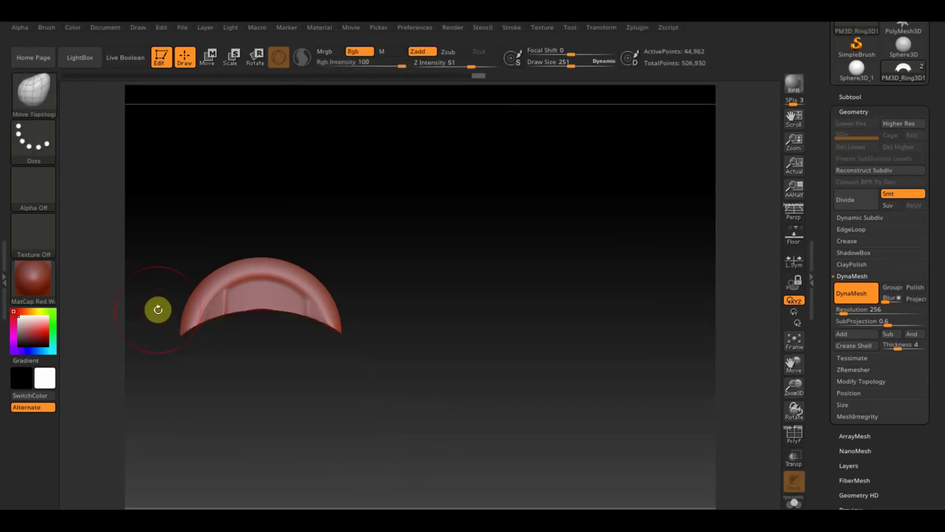
mouse_move(411, 352)
left_mouse_down()
mouse_move(416, 365)
mouse_move(404, 375)
mouse_move(496, 386)
left_mouse_up()
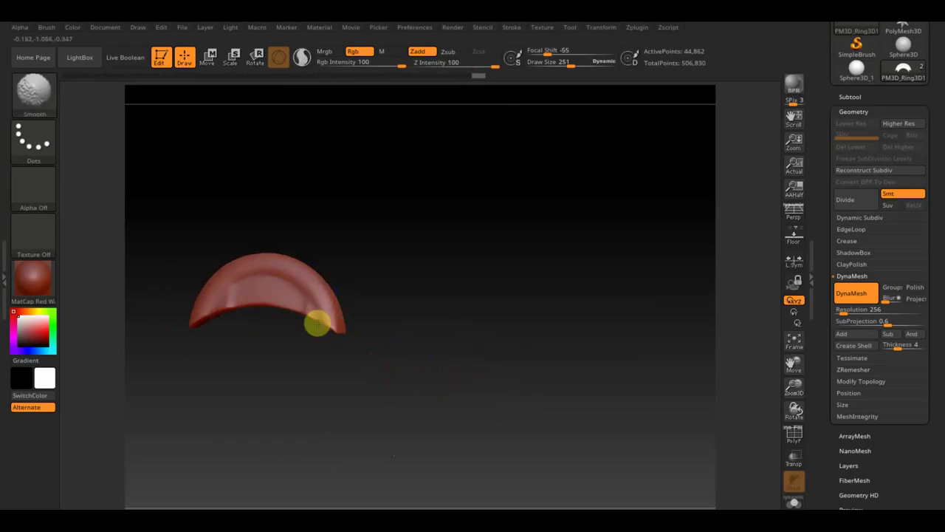
Step: Unhide the helmet, then scale, tilt and lower the crescent crest onto the dome's front
left_click(851, 97)
left_click(918, 127)
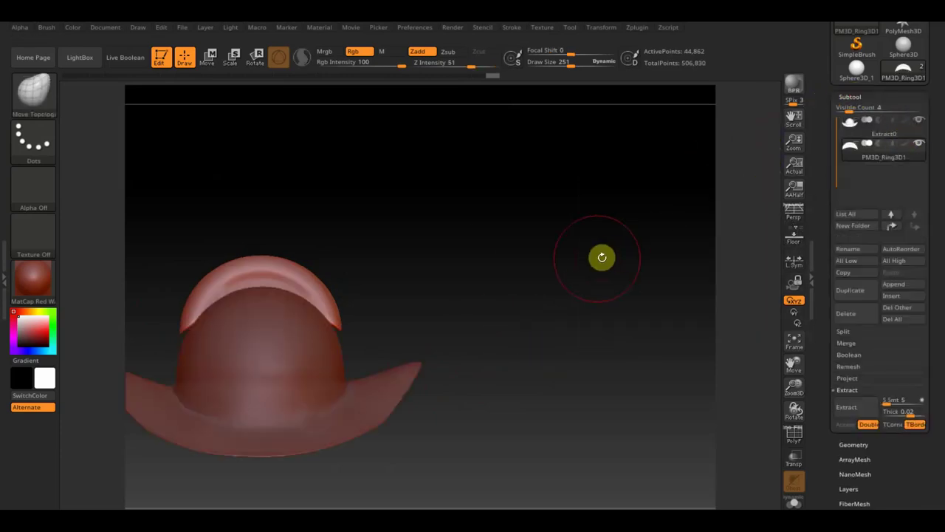
left_click(209, 62)
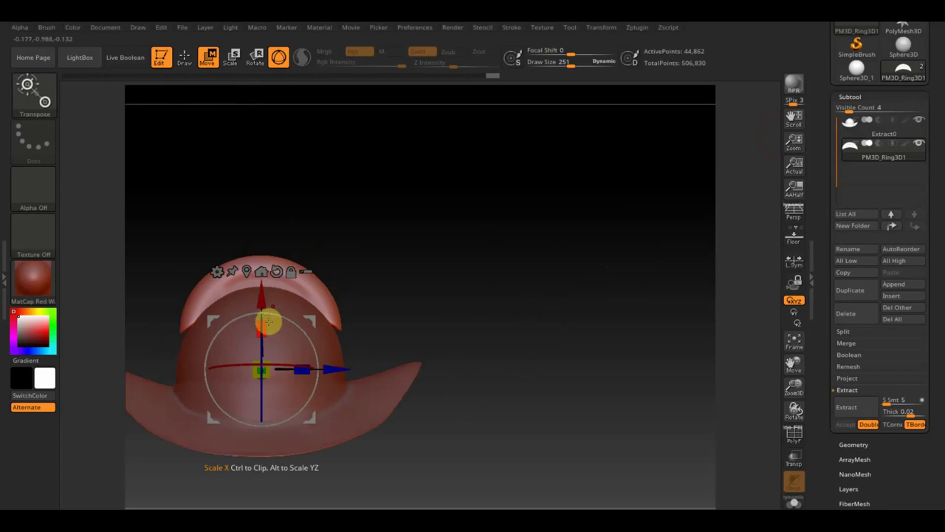
left_click_drag(265, 326, 265, 319)
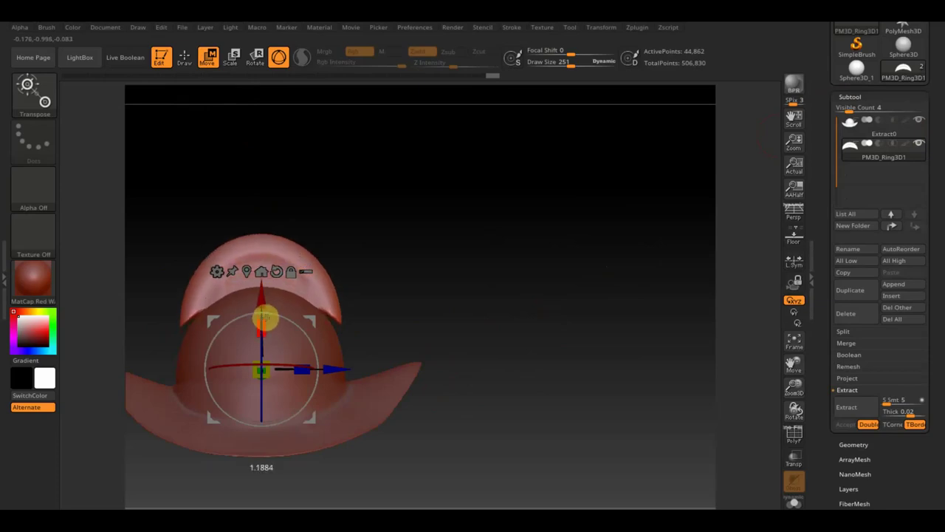
left_click_drag(288, 316, 297, 323)
left_click_drag(274, 290, 273, 309)
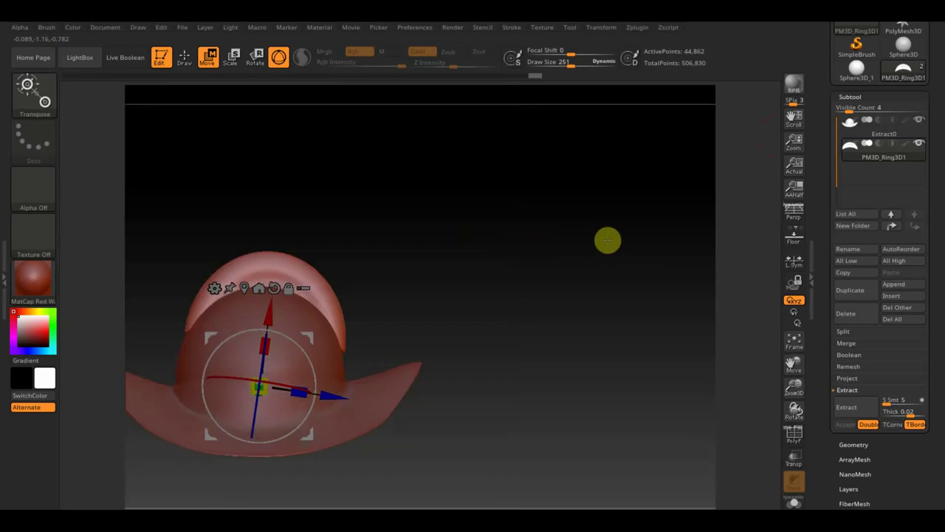
left_click_drag(608, 238, 549, 266)
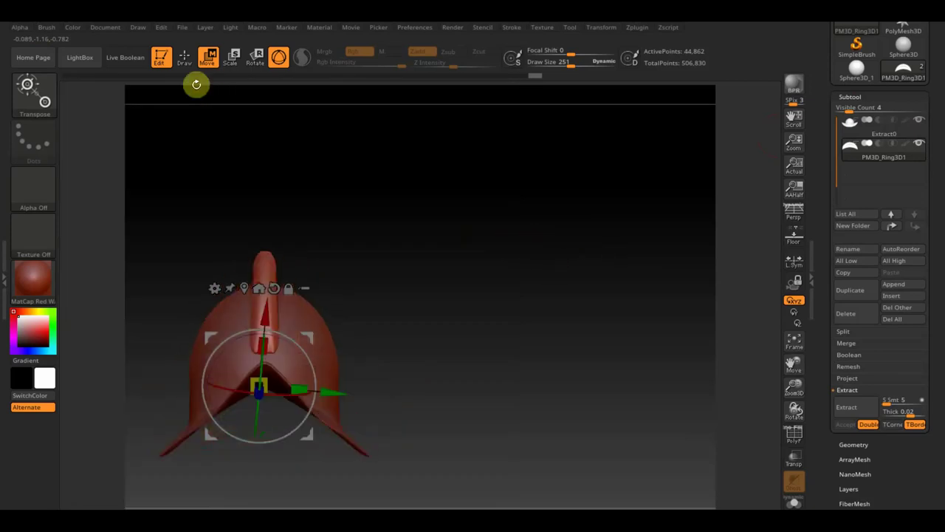
Step: Mask the helmet with an ellipse, then freehand strokes, leaving the crest unmasked
left_click(185, 57)
left_click_drag(433, 276, 488, 285, "alt")
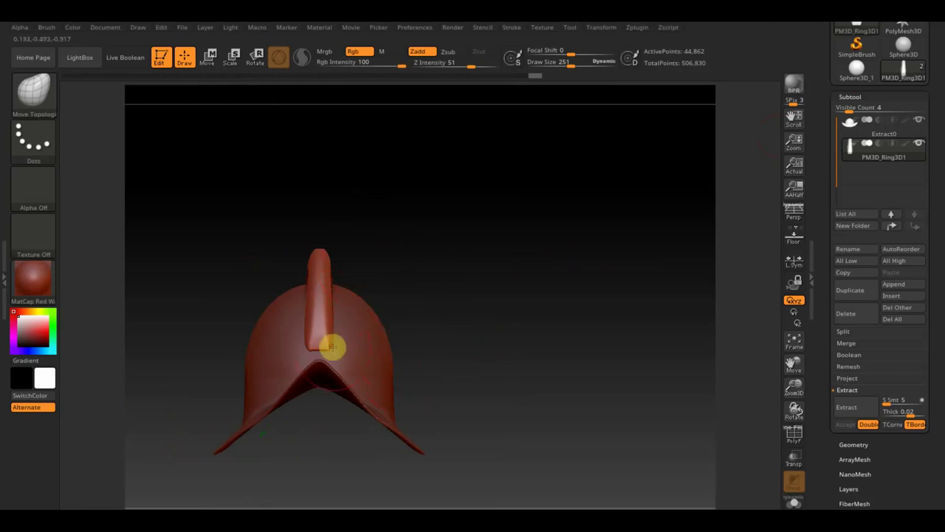
left_click_drag(526, 489, 319, 166, "ctrl")
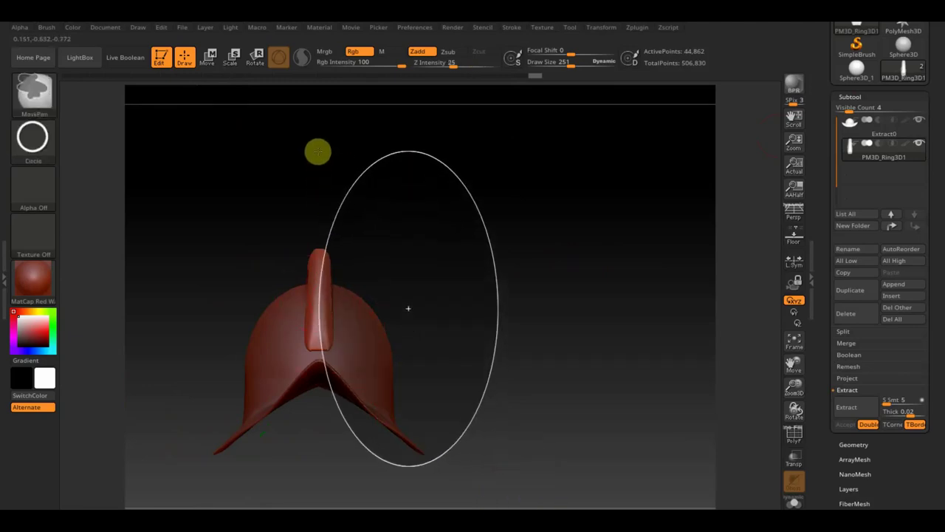
left_click_drag(320, 164, 318, 152, "ctrl")
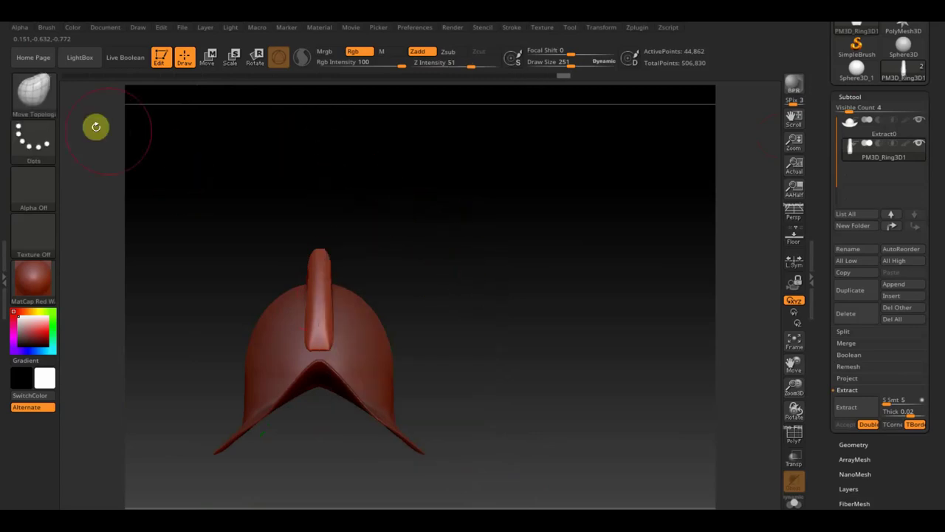
left_click(40, 139)
left_click(196, 159)
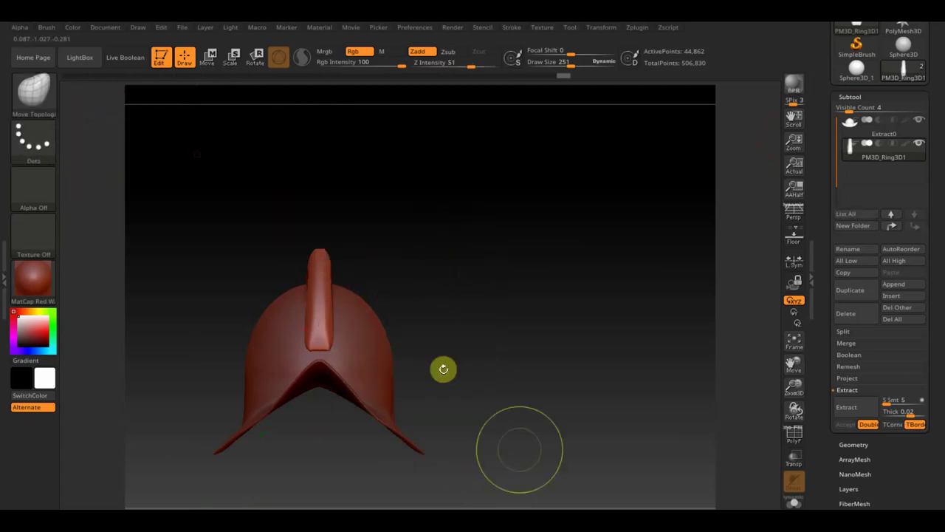
left_click_drag(534, 497, 320, 188, "ctrl")
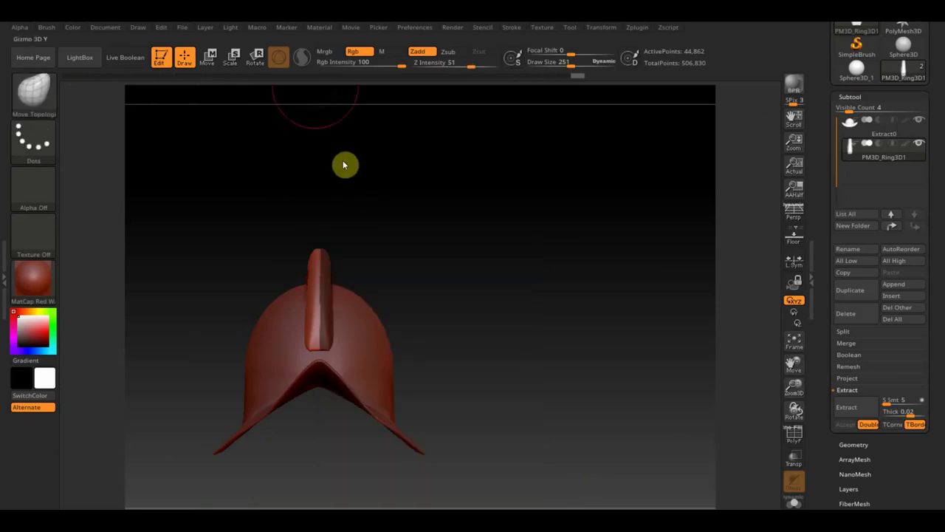
Step: Shift and rotate the crest centred on the dome top, then open Tool > Geometry
left_click(211, 57)
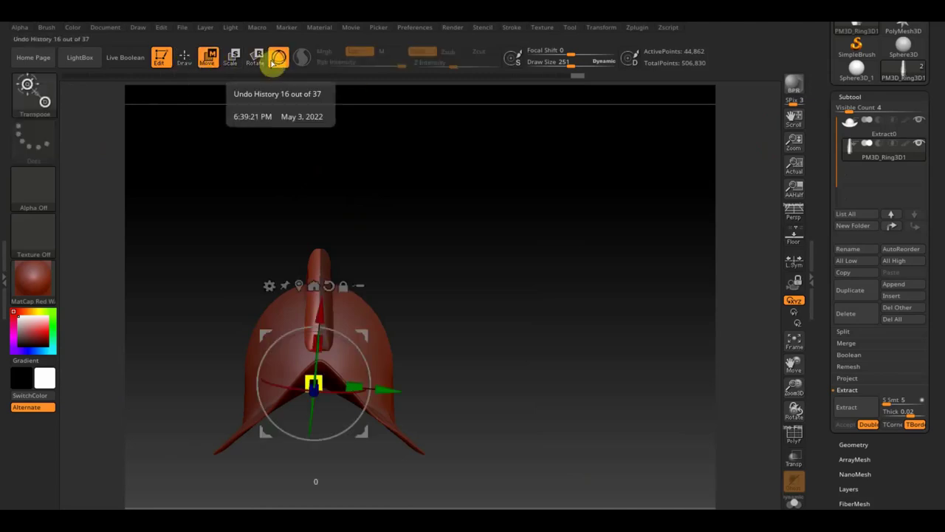
left_click_drag(383, 389, 376, 388)
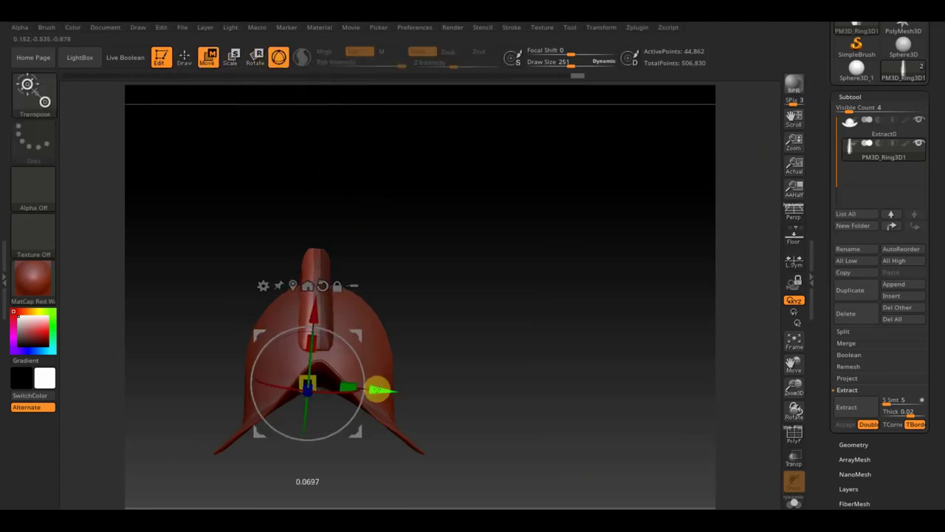
left_click_drag(353, 347, 357, 353)
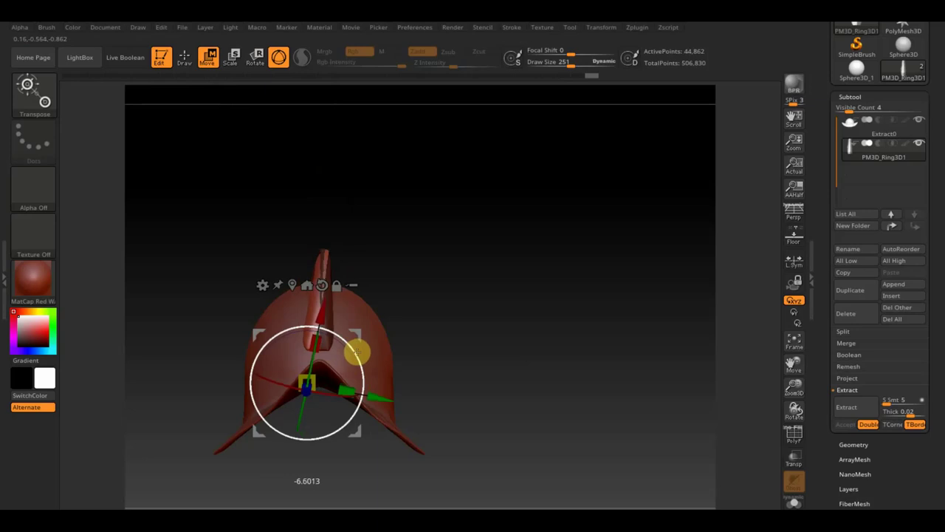
left_click_drag(378, 395, 376, 399)
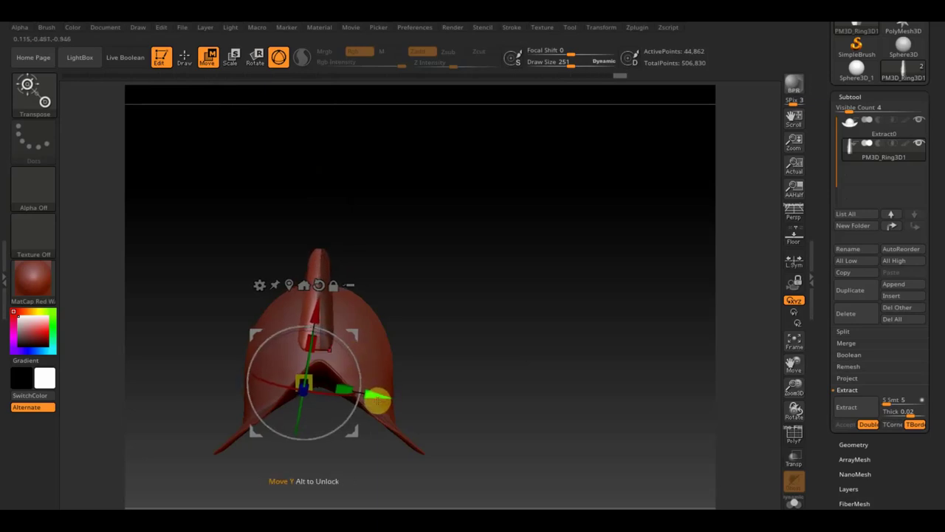
left_click_drag(430, 315, 455, 311)
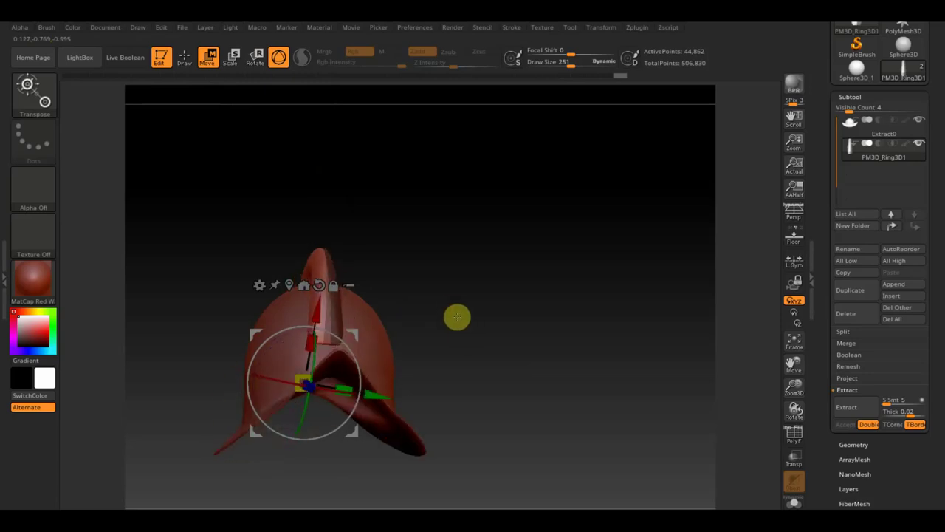
mouse_move(463, 328)
left_mouse_down()
mouse_move(458, 401)
mouse_move(509, 394)
mouse_move(498, 329)
mouse_move(506, 246)
left_mouse_up()
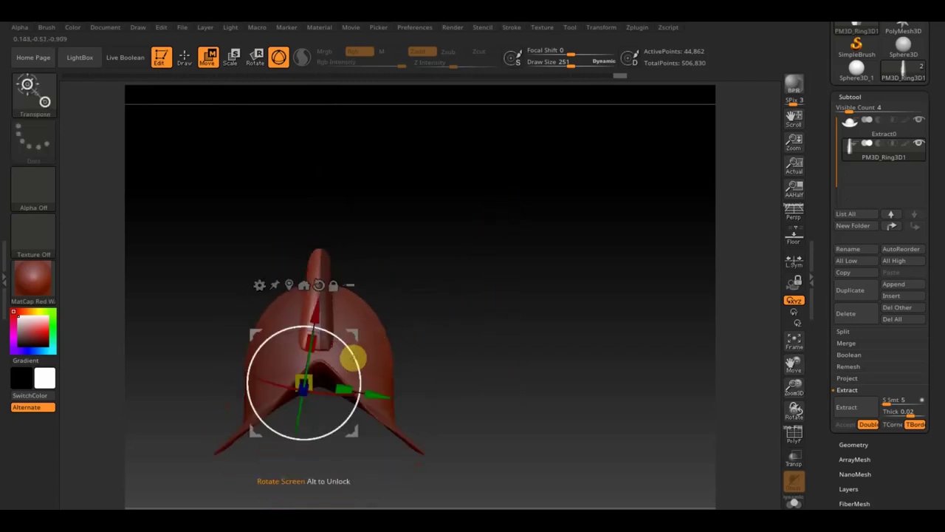
left_click_drag(449, 194, 477, 245, "ctrl")
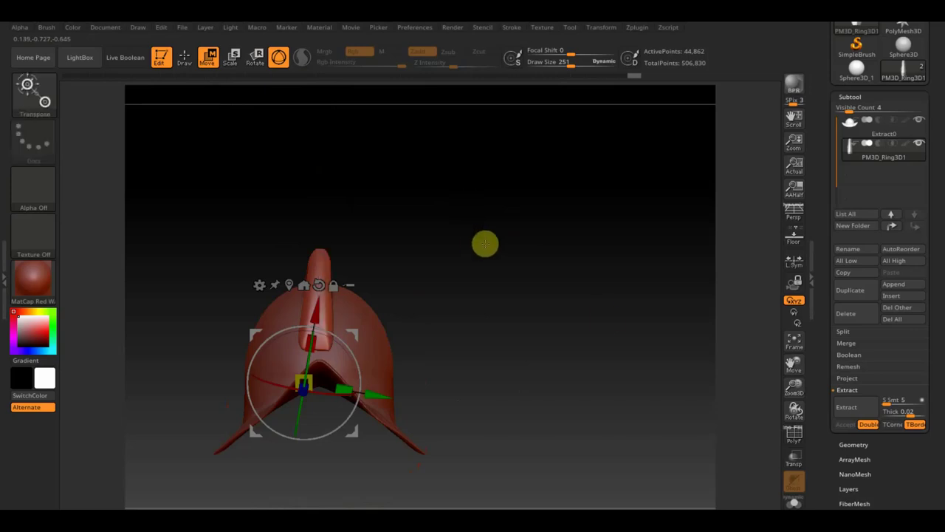
left_click(853, 443)
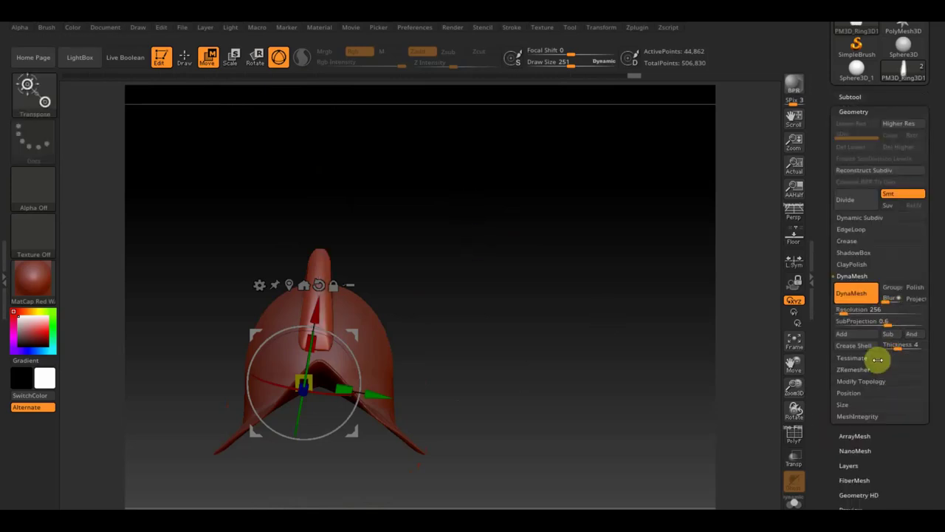
Step: Open Modify Topology, pick the TrimCurve brush and slice away one side of the crest
left_click(870, 379)
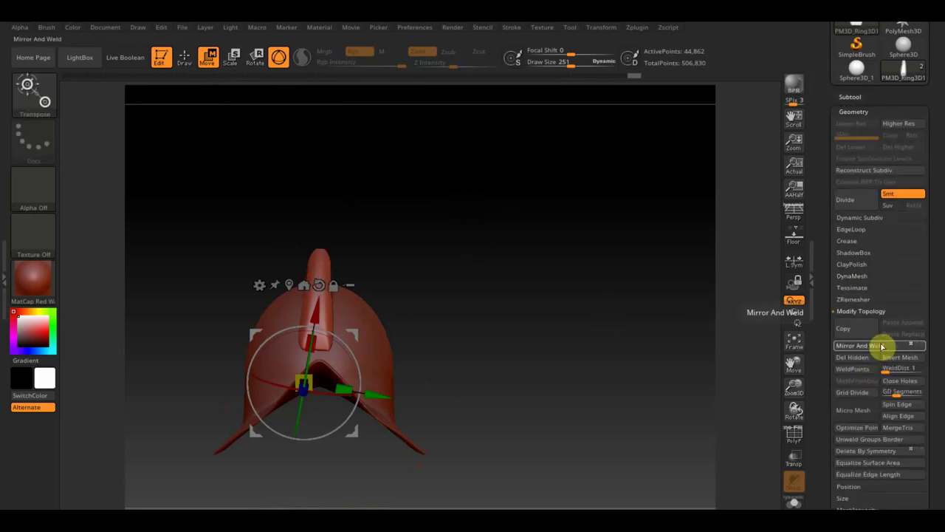
left_click(185, 58)
key("ctrl+shift")
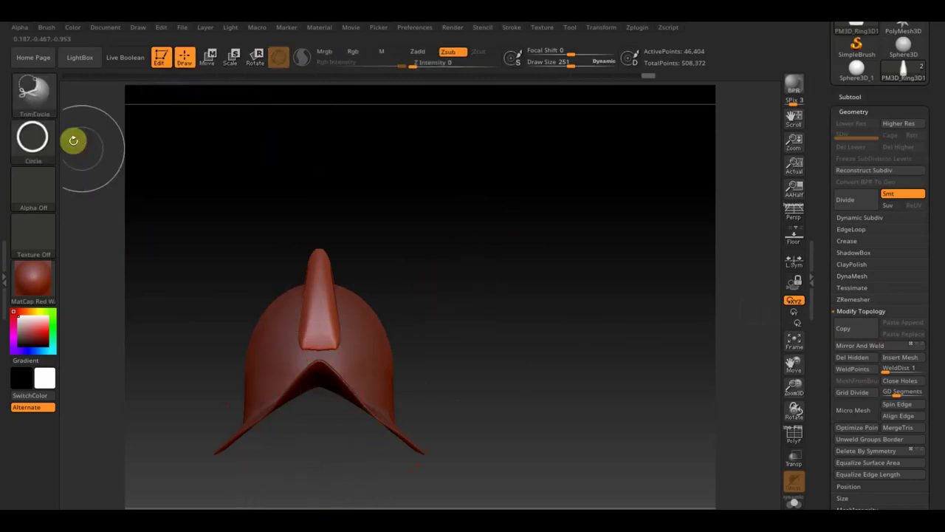
left_click(41, 102)
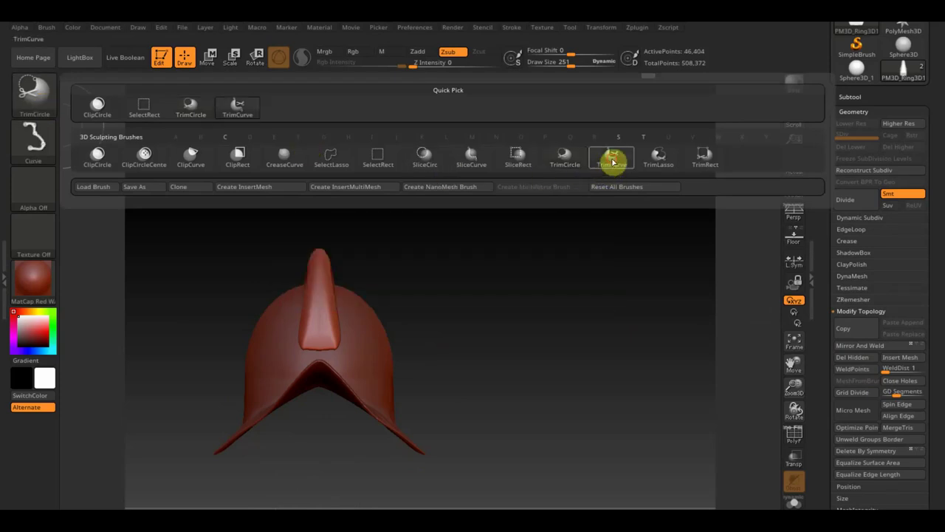
left_click(612, 158)
mouse_move(328, 169)
left_mouse_down()
mouse_move(360, 332)
mouse_move(362, 424)
mouse_move(347, 431)
left_mouse_up()
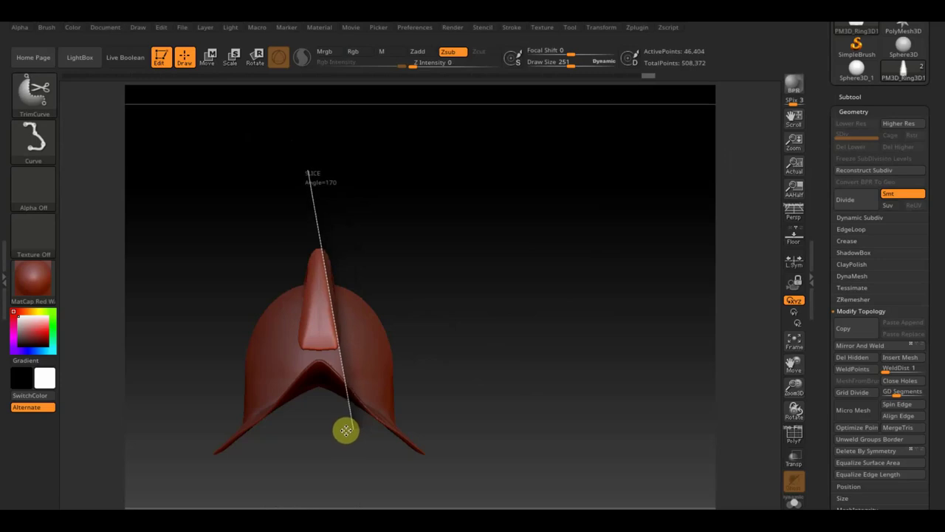
left_click_drag(347, 428, 346, 427)
mouse_move(588, 251)
left_mouse_down()
mouse_move(523, 259)
mouse_move(599, 255)
mouse_move(582, 259)
left_mouse_up()
Step: Trim the crest along a second line, try Mirror And Weld, then undo both
key("ctrl")
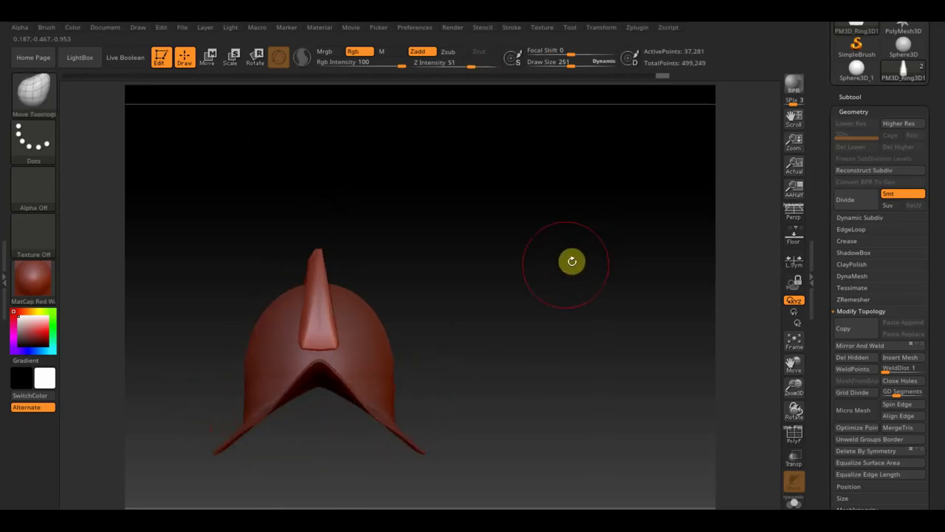
mouse_move(284, 465)
left_mouse_down("ctrl+shift")
mouse_move(315, 208)
mouse_move(327, 209)
left_mouse_up("ctrl+shift")
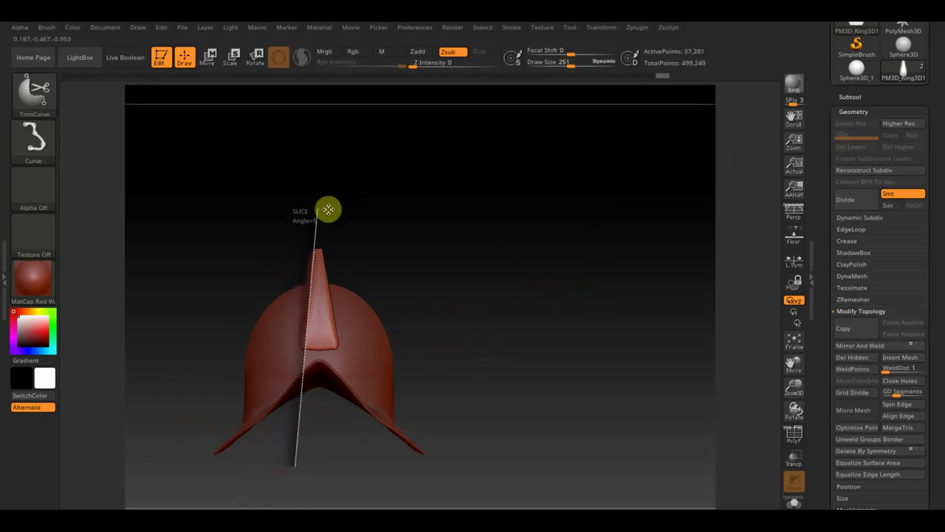
left_click_drag(328, 209, 330, 210, "ctrl+shift")
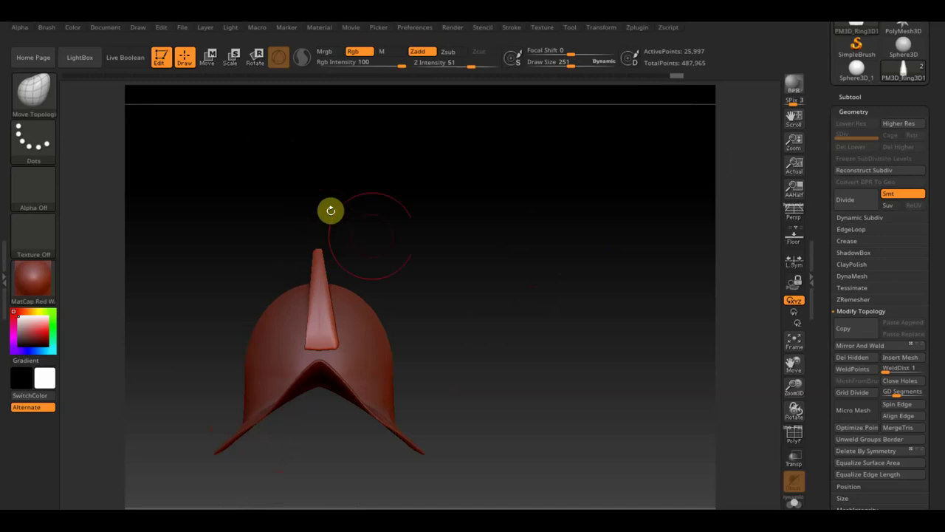
left_click(879, 346)
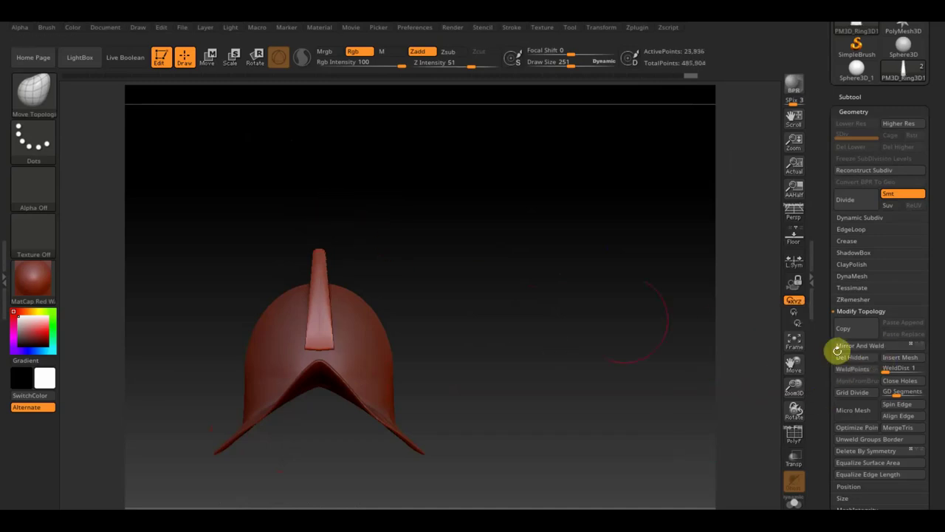
mouse_move(723, 339)
left_mouse_down()
mouse_move(514, 331)
mouse_move(517, 304)
mouse_move(483, 349)
left_mouse_up()
key("ctrl+z")
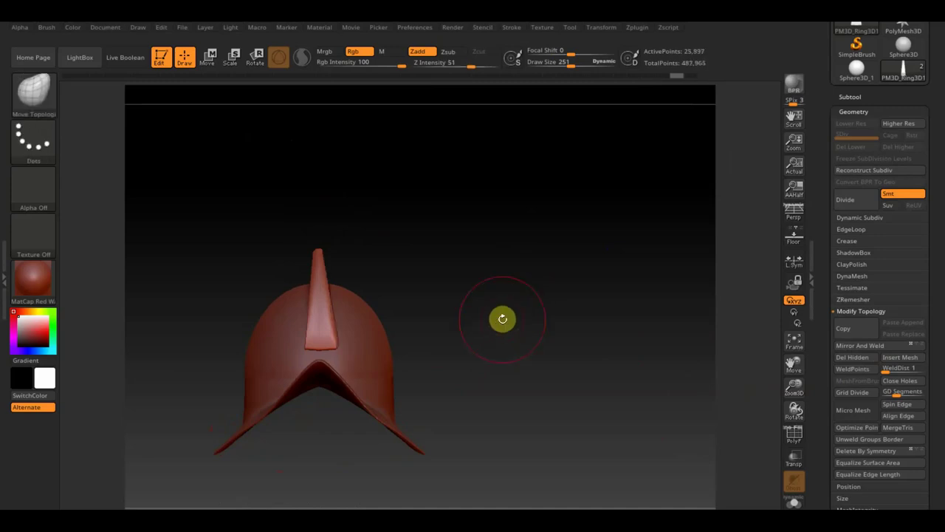
key("ctrl+z")
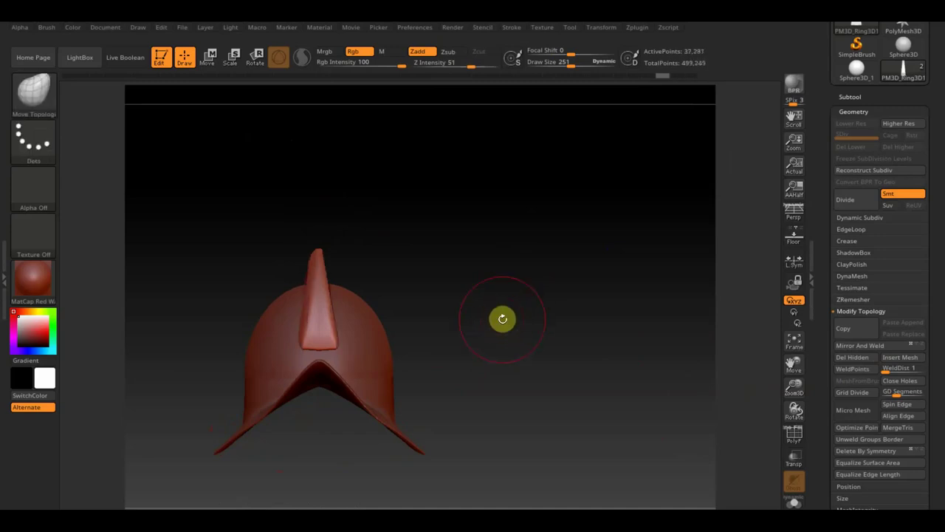
Step: Slice the crest with new TrimCurve lines so it tapers to a sharp point
key("ctrl+shift")
mouse_move(310, 358)
left_mouse_down("ctrl+shift")
mouse_move(323, 229)
mouse_move(313, 215)
mouse_move(327, 217)
left_mouse_up("ctrl+shift")
mouse_move(439, 270)
left_mouse_down()
mouse_move(480, 288)
mouse_move(384, 342)
left_mouse_up()
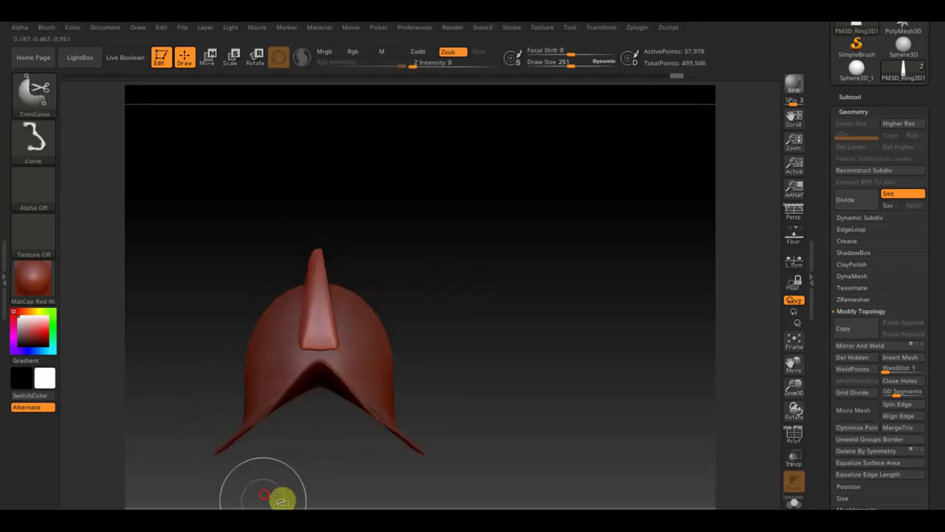
mouse_move(265, 492)
left_mouse_down("ctrl+shift")
mouse_move(315, 220)
mouse_move(321, 202)
mouse_move(329, 204)
left_mouse_up("ctrl+shift")
mouse_move(295, 473)
left_mouse_down("ctrl+shift")
mouse_move(300, 486)
mouse_move(340, 191)
mouse_move(322, 178)
left_mouse_up("ctrl+shift")
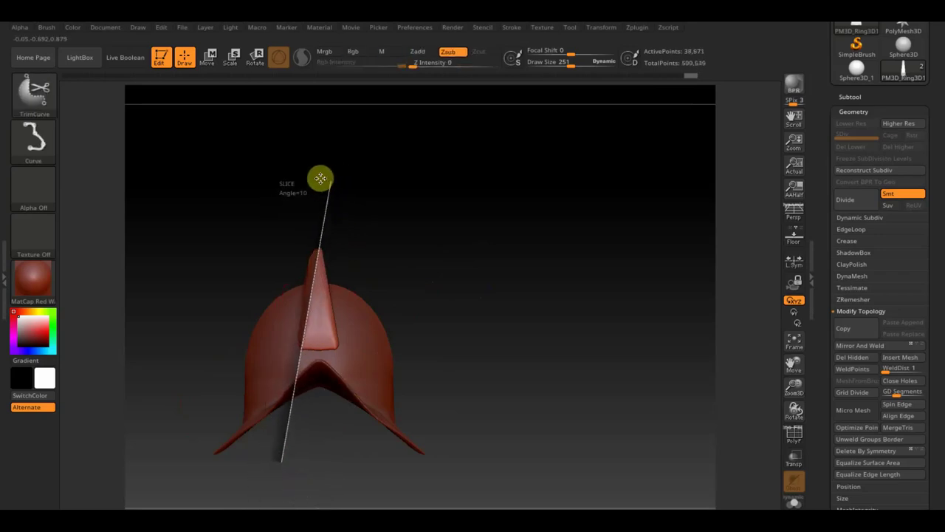
left_click_drag(321, 178, 319, 176, "ctrl+shift")
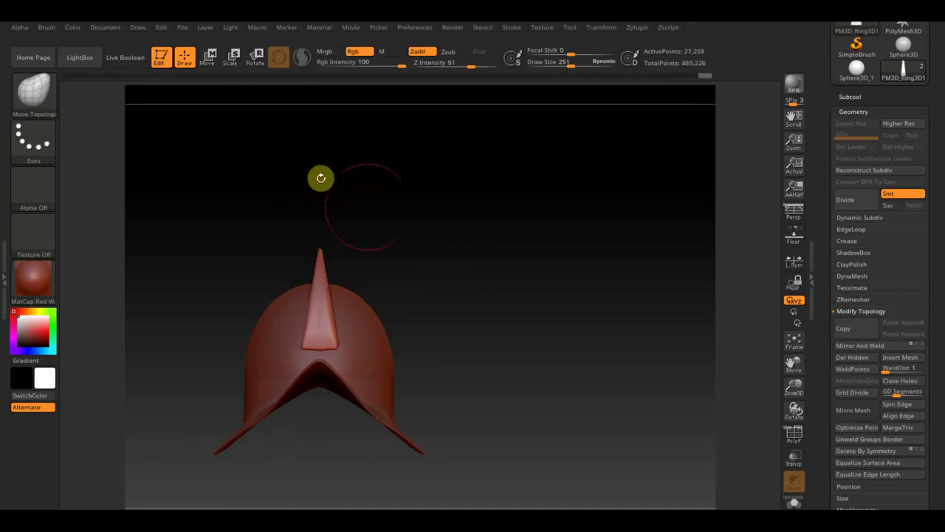
mouse_move(704, 312)
left_mouse_down()
mouse_move(605, 300)
mouse_move(608, 327)
mouse_move(601, 308)
left_mouse_up()
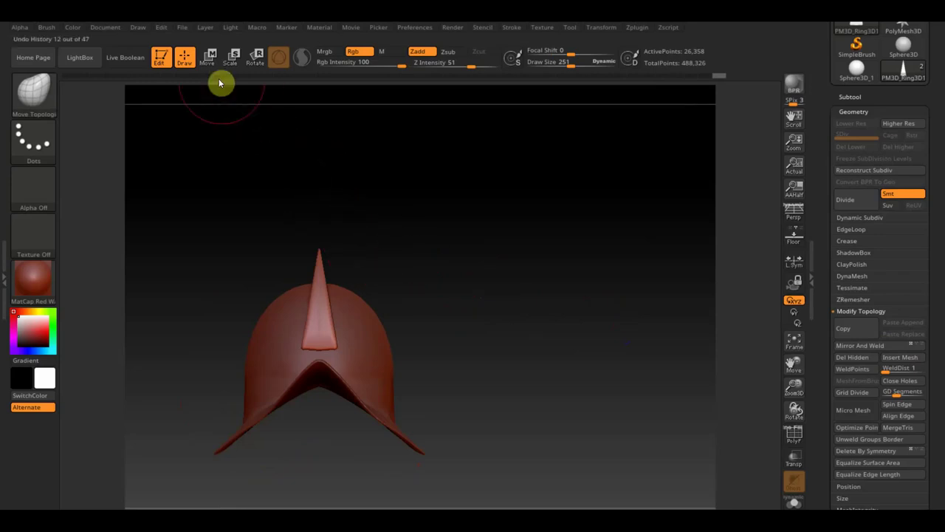
left_click(208, 57)
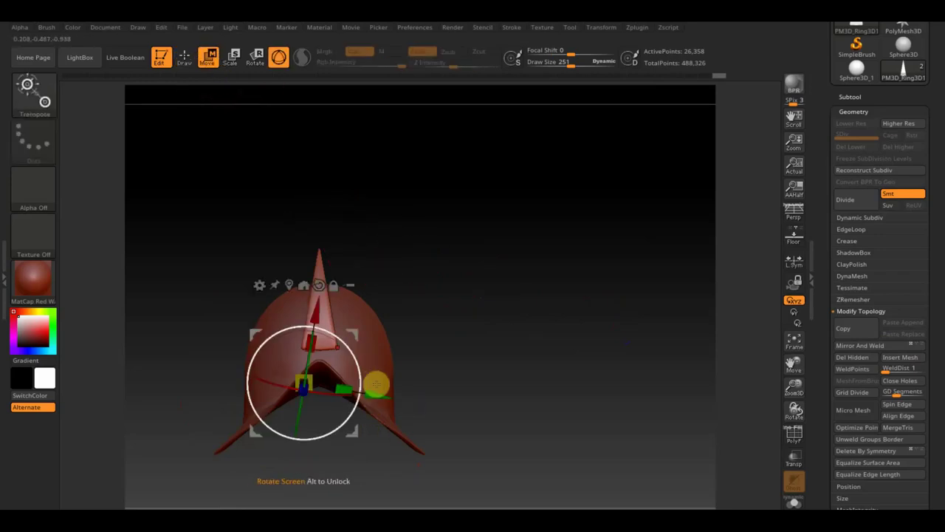
Step: Shift the crest slightly into line, then TrimCurve away its left side into a thinner blade
mouse_move(366, 371)
left_mouse_down()
mouse_move(375, 288)
mouse_move(367, 276)
left_mouse_up()
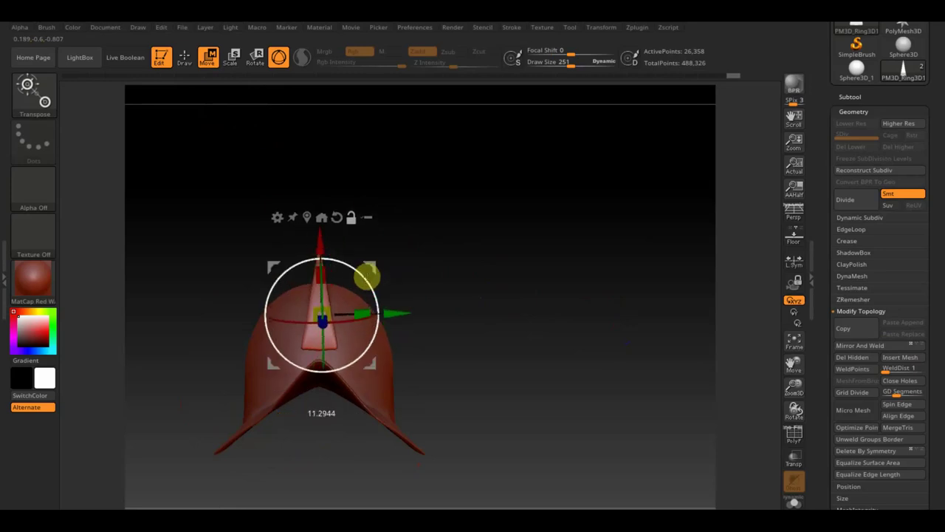
left_click_drag(391, 317, 387, 319)
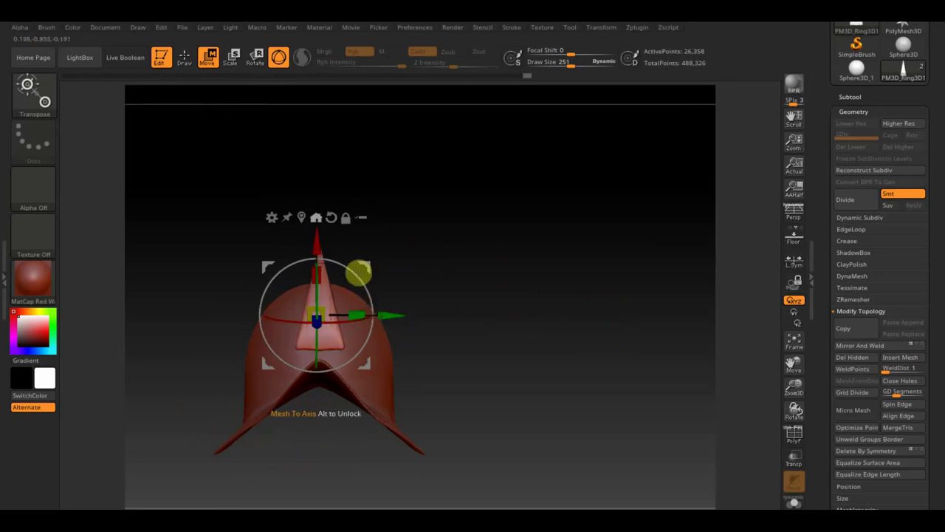
left_click(184, 57)
key("ctrl+shift")
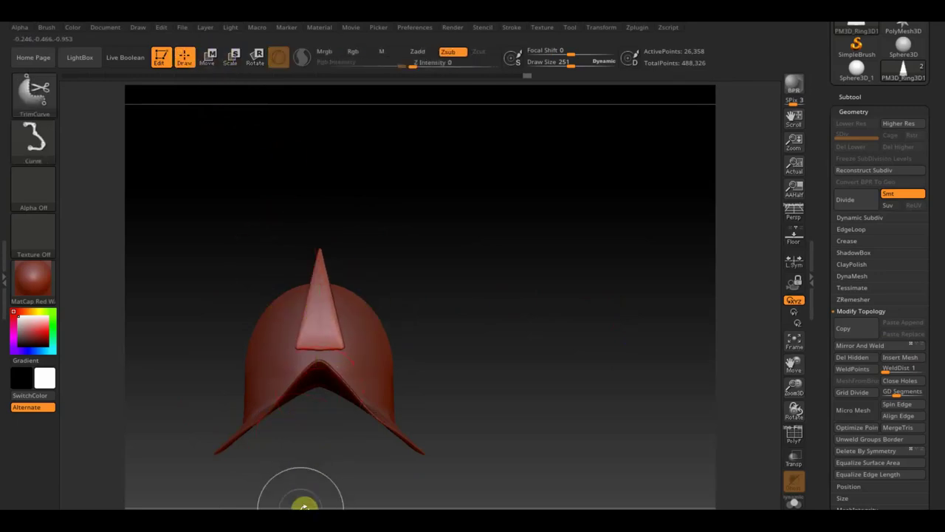
left_click_drag(306, 494, 310, 258, "ctrl+shift")
left_click_drag(338, 203, 333, 437, "ctrl+shift")
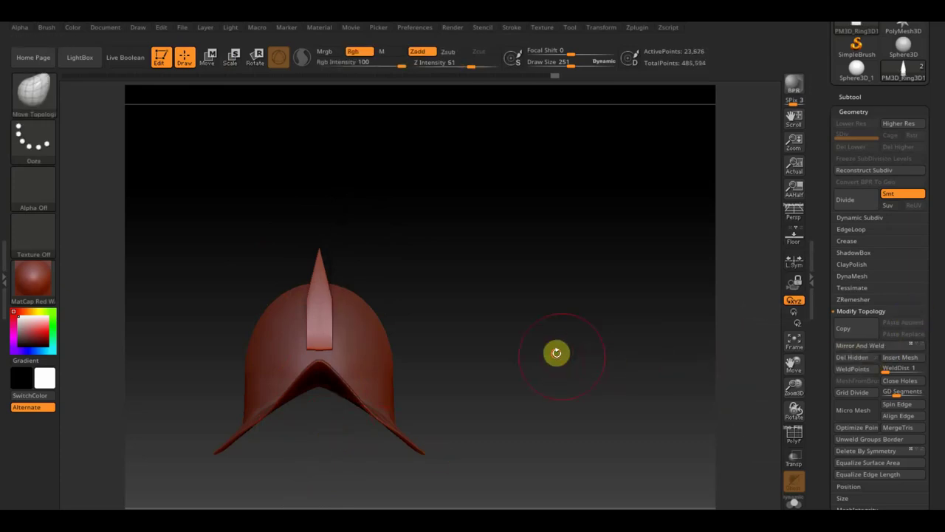
mouse_move(555, 352)
left_mouse_down()
mouse_move(587, 365)
mouse_move(466, 315)
left_mouse_up()
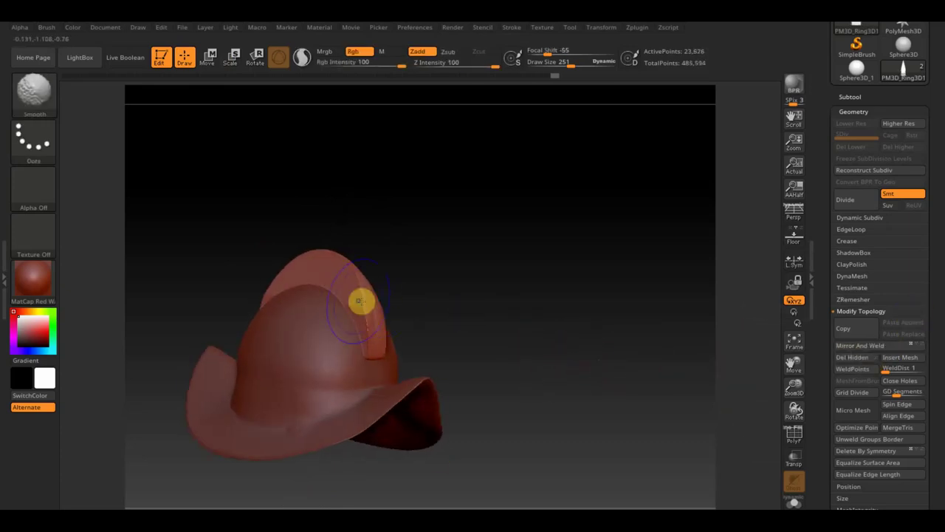
Step: From a top view, trim the crest lengthwise into a thin front-to-back ridge
mouse_move(458, 298)
left_mouse_down()
mouse_move(449, 306)
mouse_move(444, 266)
mouse_move(487, 280)
mouse_move(514, 401)
left_mouse_up()
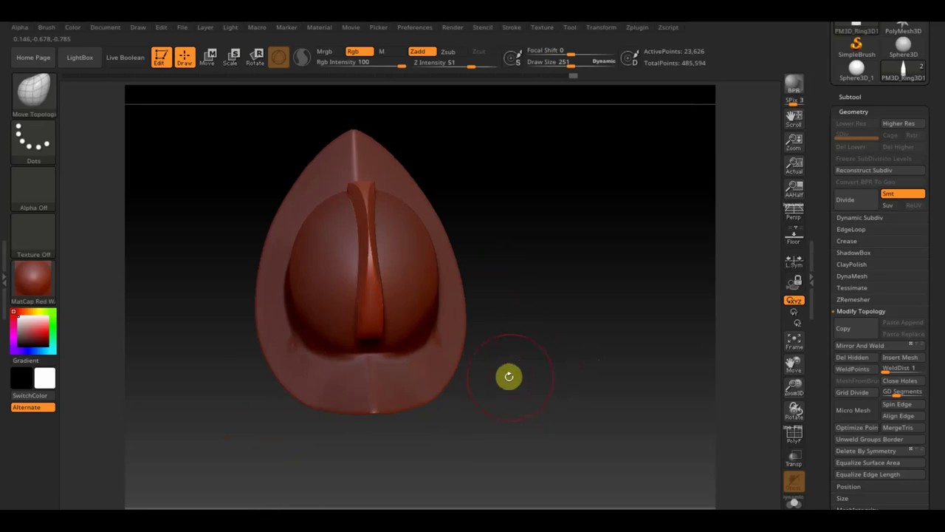
left_click_drag(364, 469, 364, 172, "ctrl+shift")
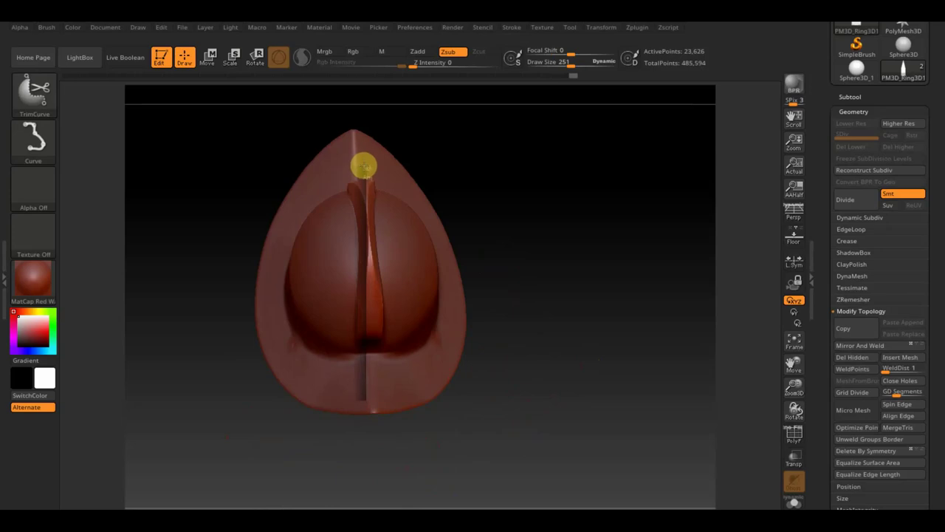
left_click_drag(356, 160, 358, 167, "ctrl+shift")
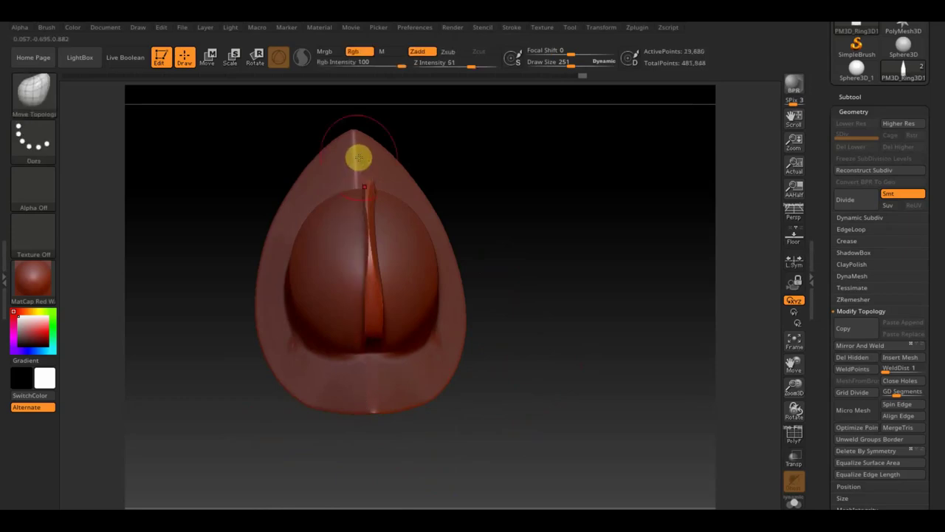
mouse_move(492, 217)
left_mouse_down()
mouse_move(524, 212)
mouse_move(525, 188)
mouse_move(534, 196)
left_mouse_up()
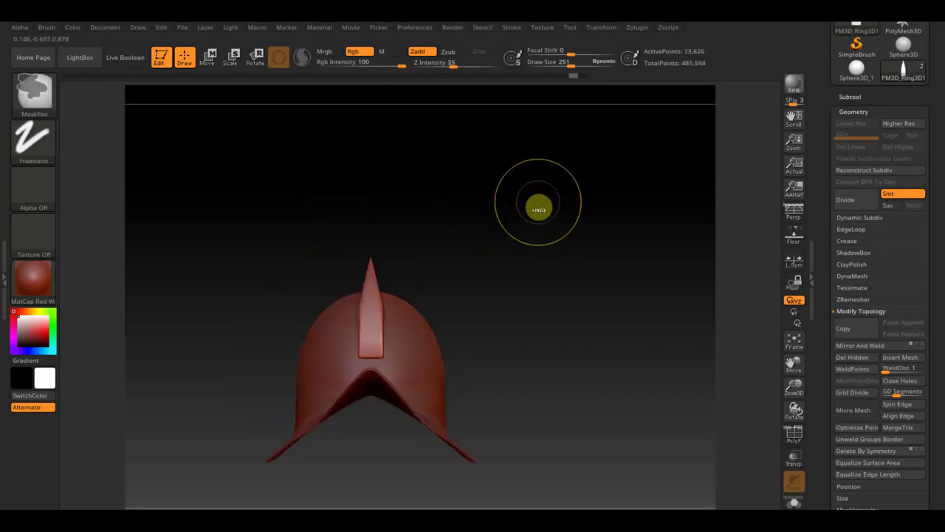
mouse_move(542, 201)
left_mouse_down()
mouse_move(588, 262)
mouse_move(606, 253)
left_mouse_up()
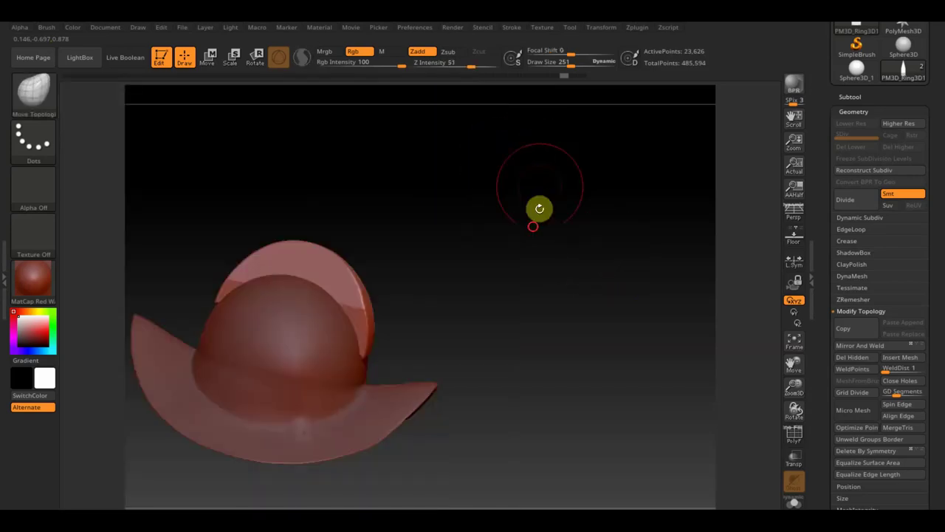
mouse_move(540, 208)
left_mouse_down()
mouse_move(500, 220)
mouse_move(491, 234)
mouse_move(526, 324)
left_mouse_up()
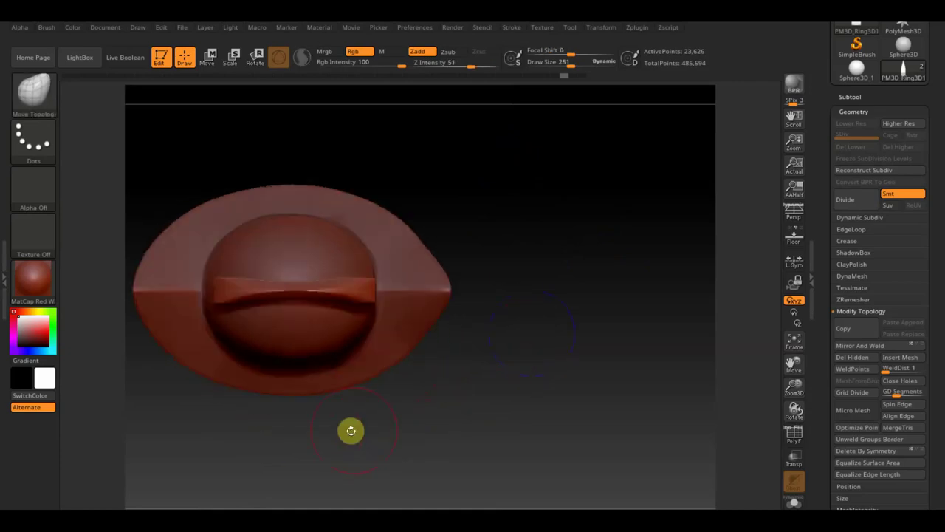
Step: Mask part of the crest piece and apply Mirror And Weld to make it symmetrical
mouse_move(338, 430)
left_mouse_down("ctrl")
mouse_move(280, 247)
mouse_move(257, 237)
left_mouse_up("ctrl")
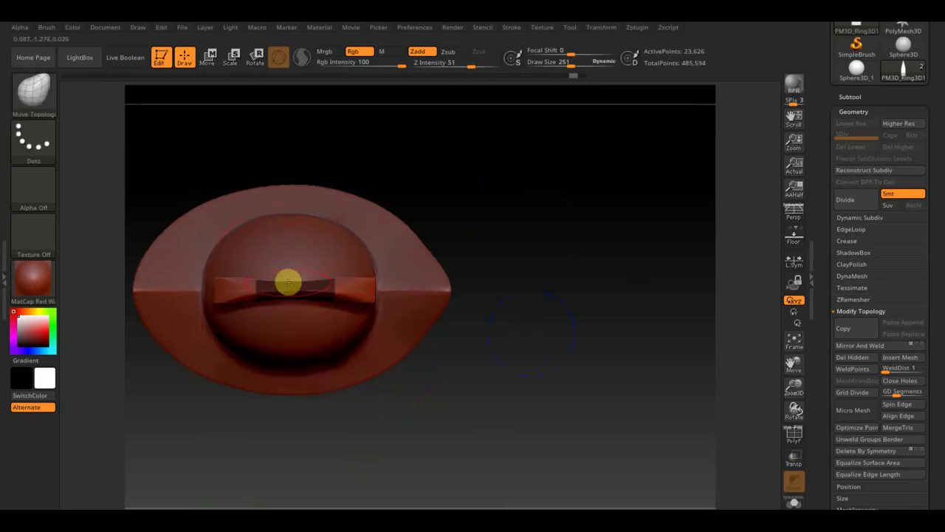
key("ctrl")
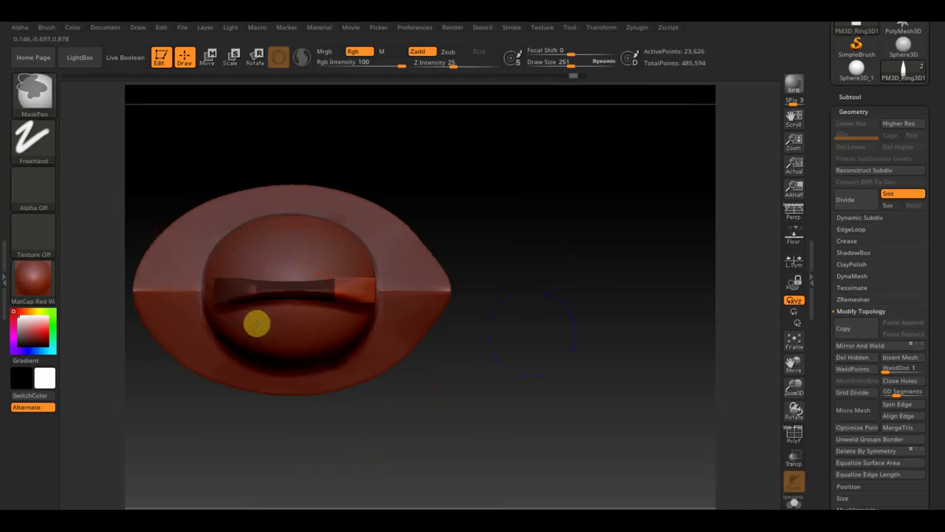
left_click_drag(155, 173, 239, 308, "ctrl")
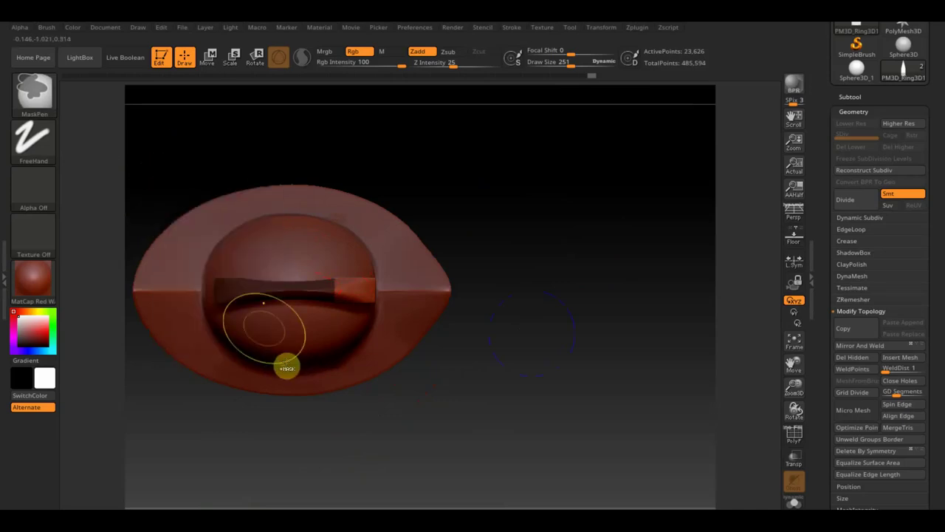
left_click(208, 57)
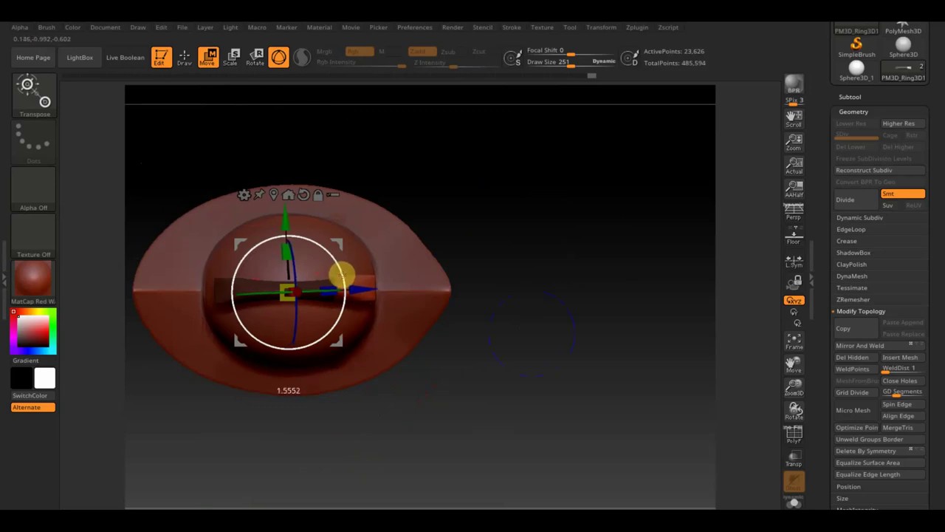
left_click(895, 346)
mouse_move(731, 325)
left_mouse_down()
mouse_move(610, 298)
mouse_move(594, 277)
mouse_move(598, 285)
mouse_move(616, 268)
mouse_move(618, 308)
left_mouse_up()
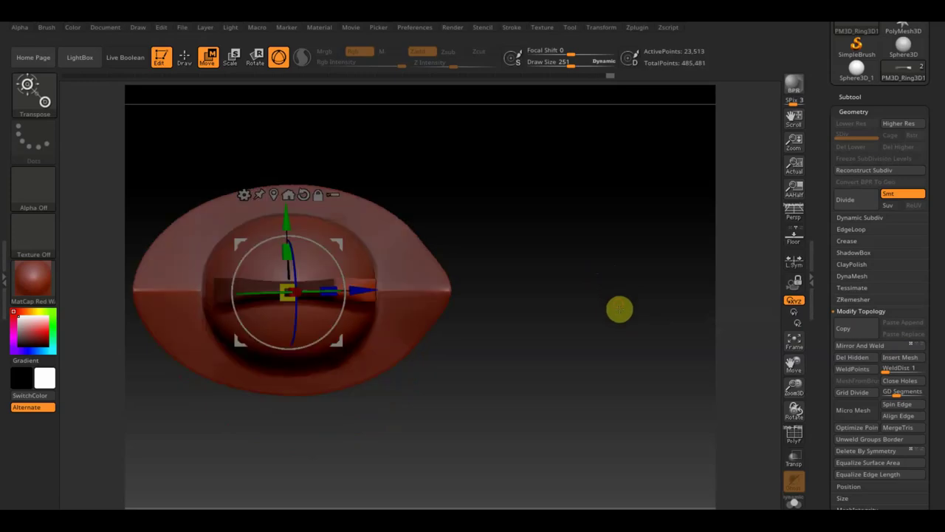
Step: Mask a strip across the crest, leaving the rest free to rotate
left_click(185, 56)
mouse_move(129, 203)
left_mouse_down("ctrl")
mouse_move(403, 298)
mouse_move(415, 287)
left_mouse_up("ctrl")
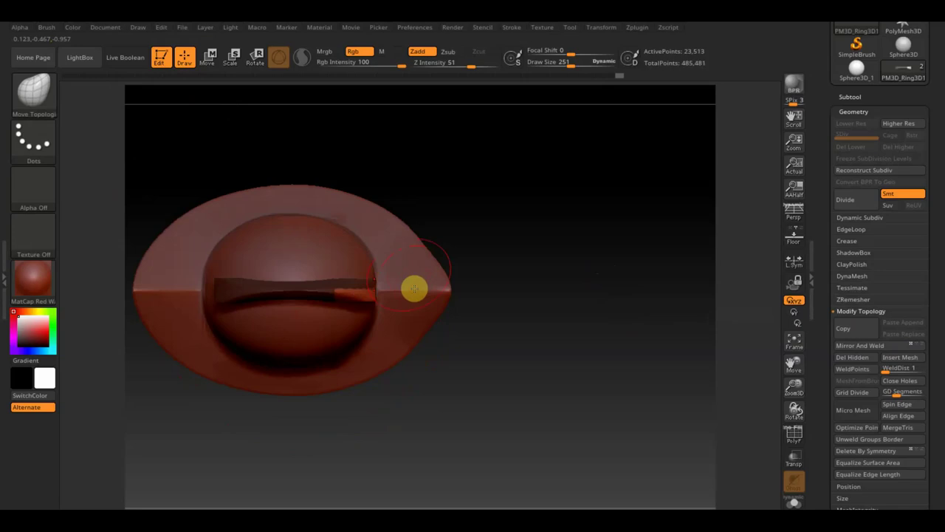
left_click(255, 57)
Step: Switch to a Rotate transpose line with Gizmo 3D off and blur the mask edge
left_click(278, 58)
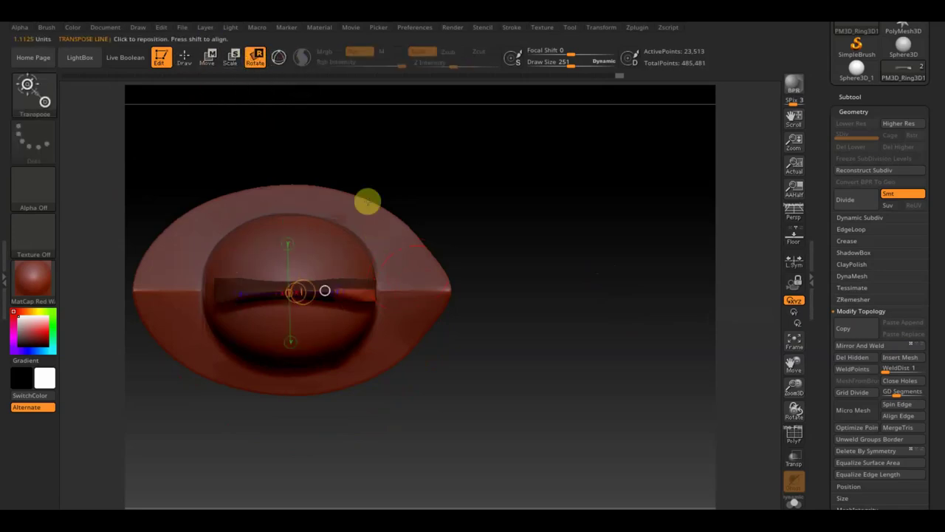
left_click_drag(325, 290, 409, 289)
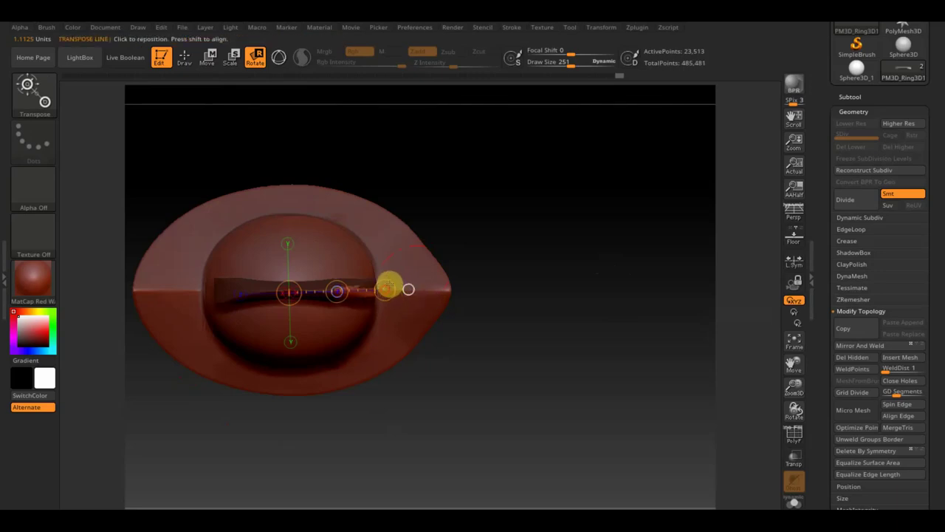
left_click(524, 272, "ctrl")
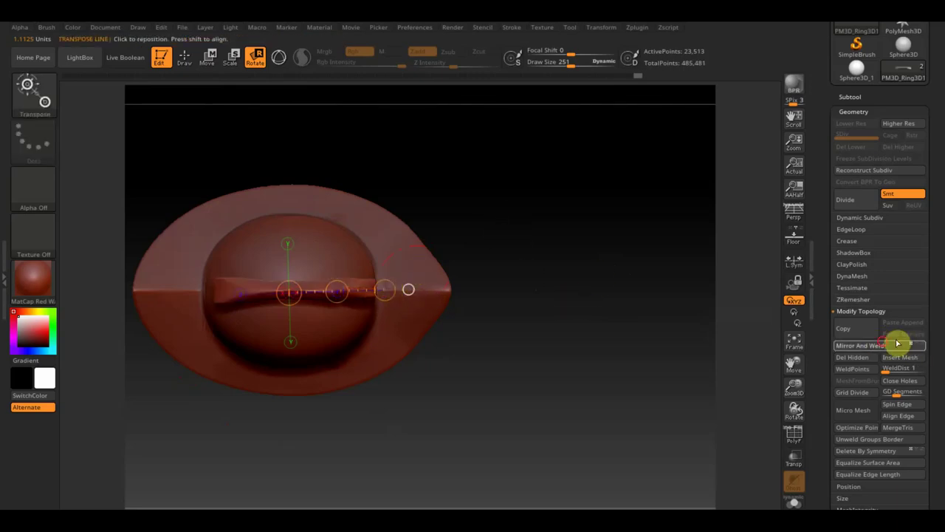
mouse_move(696, 327)
left_mouse_down()
mouse_move(616, 264)
mouse_move(595, 221)
mouse_move(652, 215)
mouse_move(654, 249)
mouse_move(640, 249)
mouse_move(654, 256)
left_mouse_up()
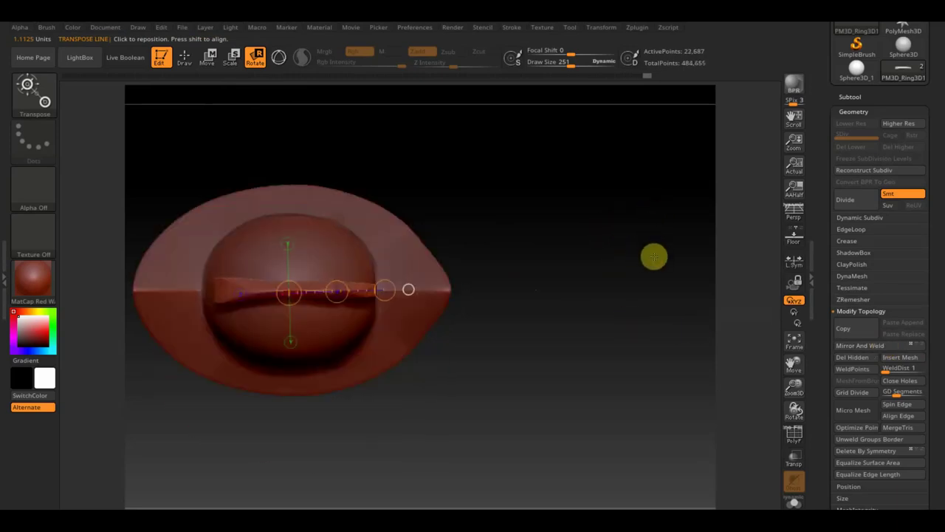
left_click(185, 57)
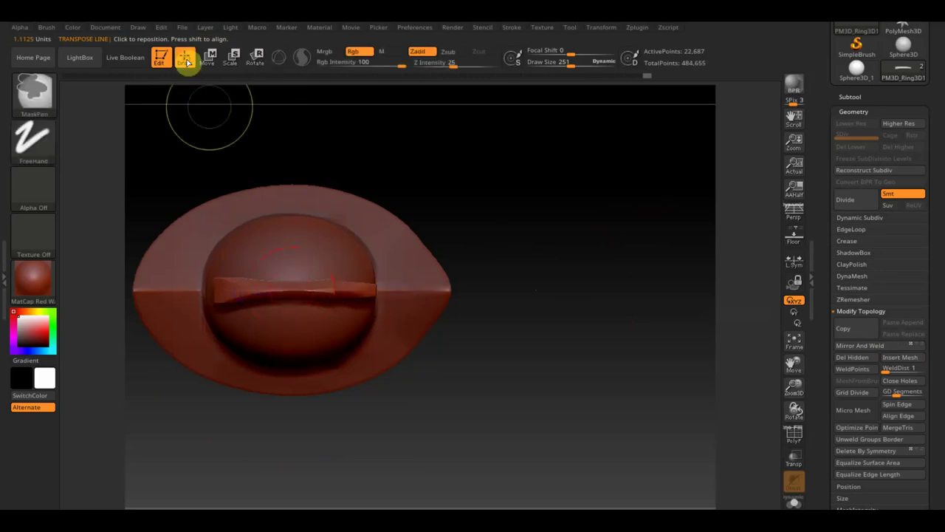
Step: Re-mask half the crest and rotate the free half upright into an arch over the dome
left_click_drag(153, 228, 414, 292, "ctrl")
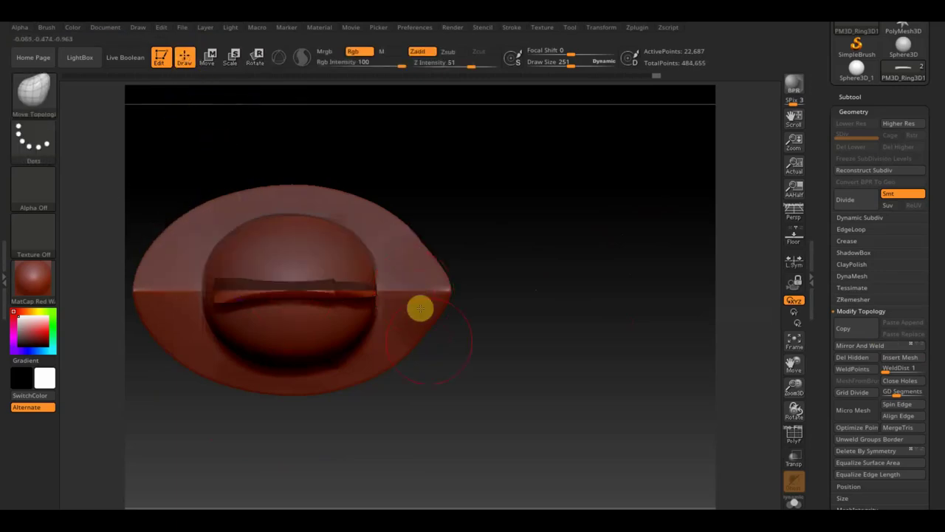
left_click_drag(460, 382, 266, 251, "ctrl")
key("ctrl+z")
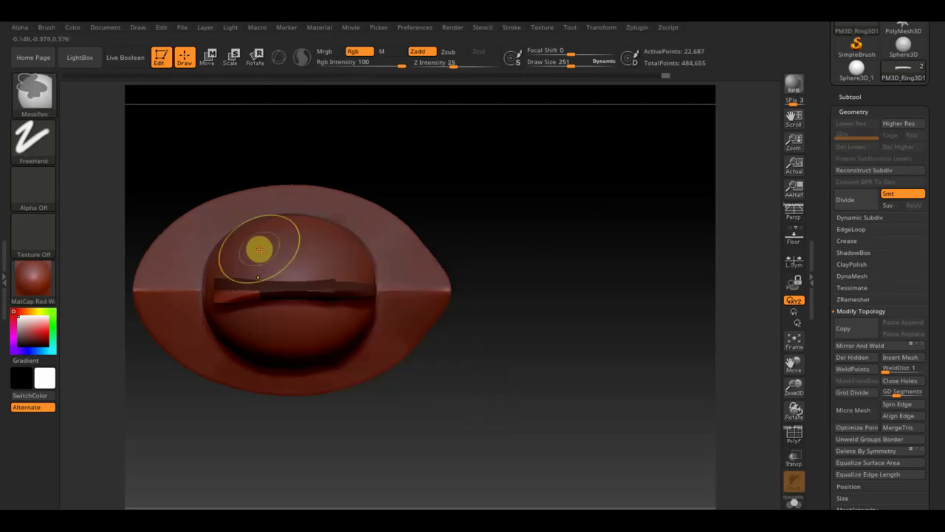
left_click(256, 63)
mouse_move(250, 290)
left_mouse_down()
mouse_move(130, 273)
mouse_move(121, 287)
left_mouse_up()
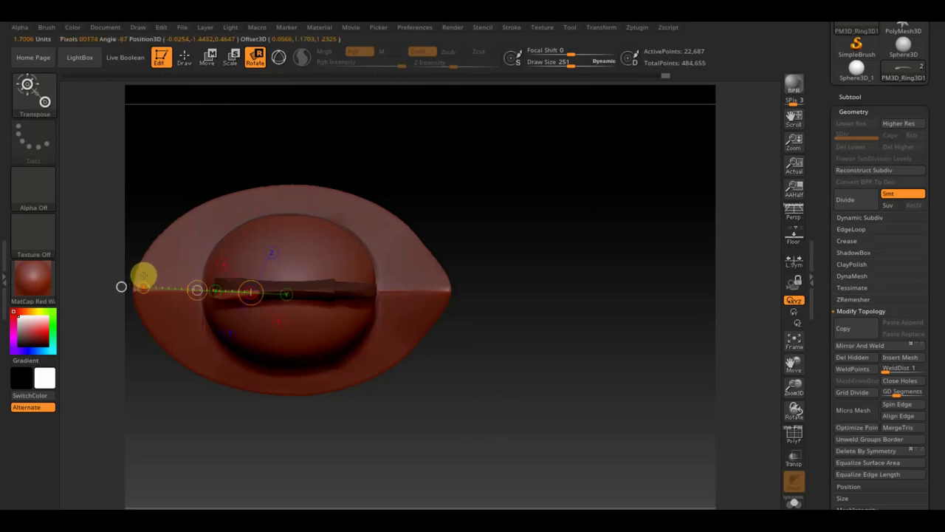
mouse_move(612, 340)
left_mouse_down()
mouse_move(601, 256)
mouse_move(615, 281)
left_mouse_up()
left_click(184, 57)
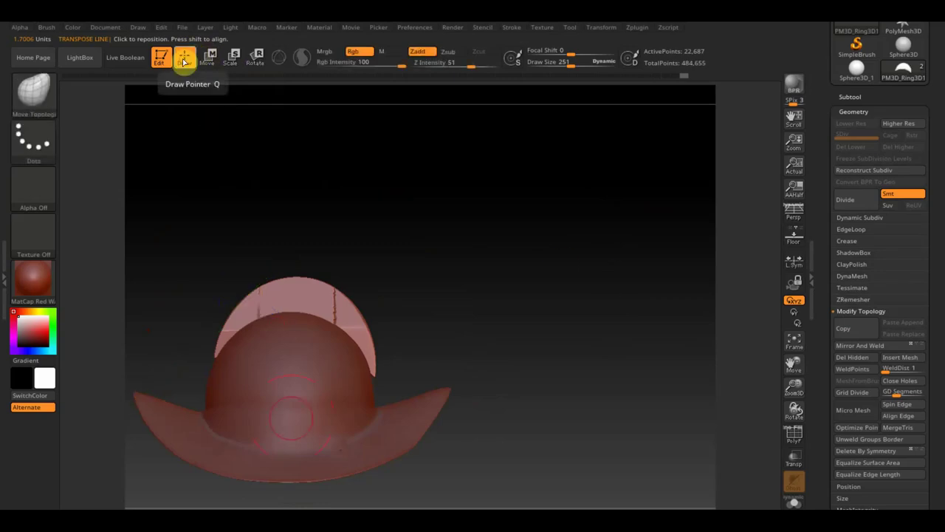
Step: Smooth the arched crest and Mirror And Weld it symmetrical across its centre
mouse_move(308, 107)
left_mouse_down()
mouse_move(475, 292)
mouse_move(436, 310)
mouse_move(445, 367)
left_mouse_up()
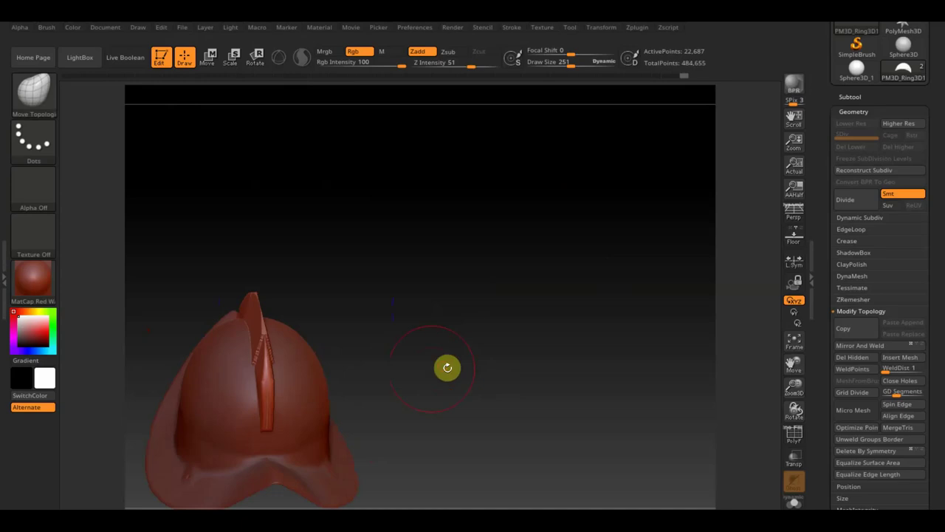
key("shift")
left_click_drag(258, 365, 242, 283)
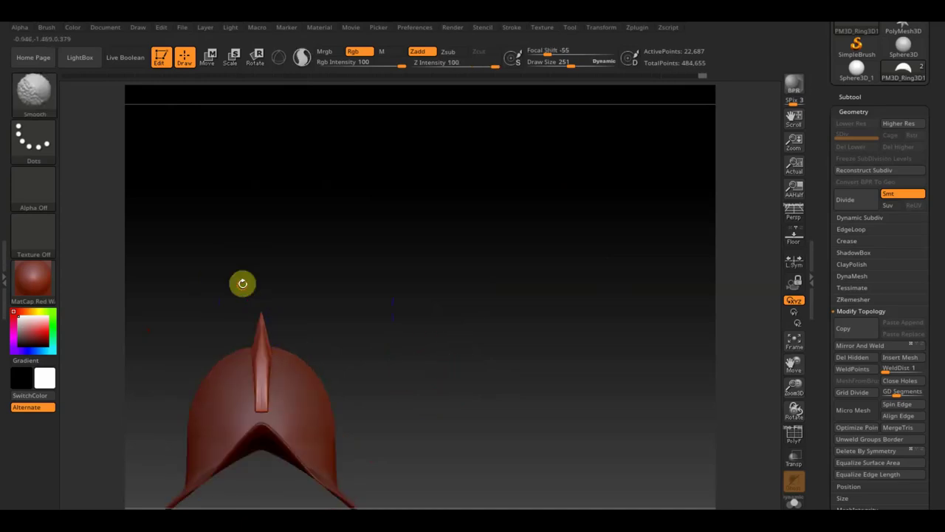
left_click_drag(268, 403, 338, 333)
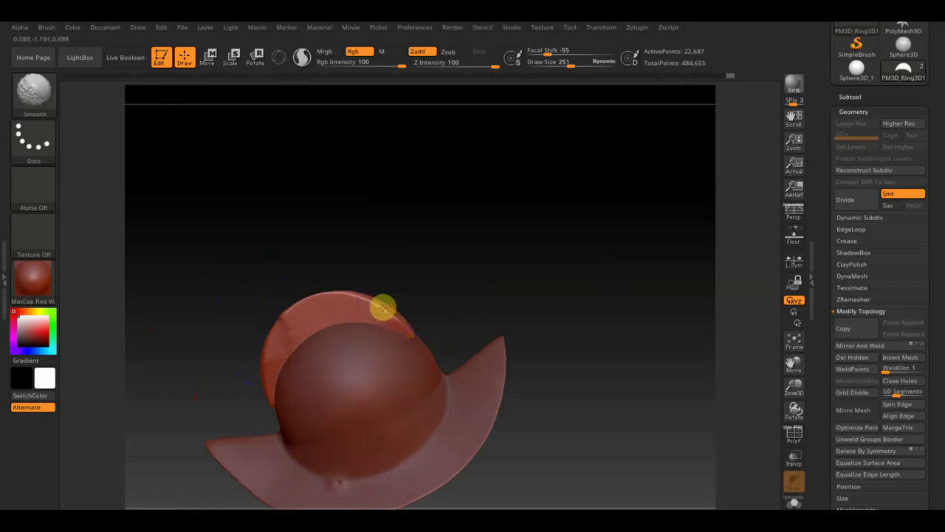
left_click_drag(382, 307, 384, 300)
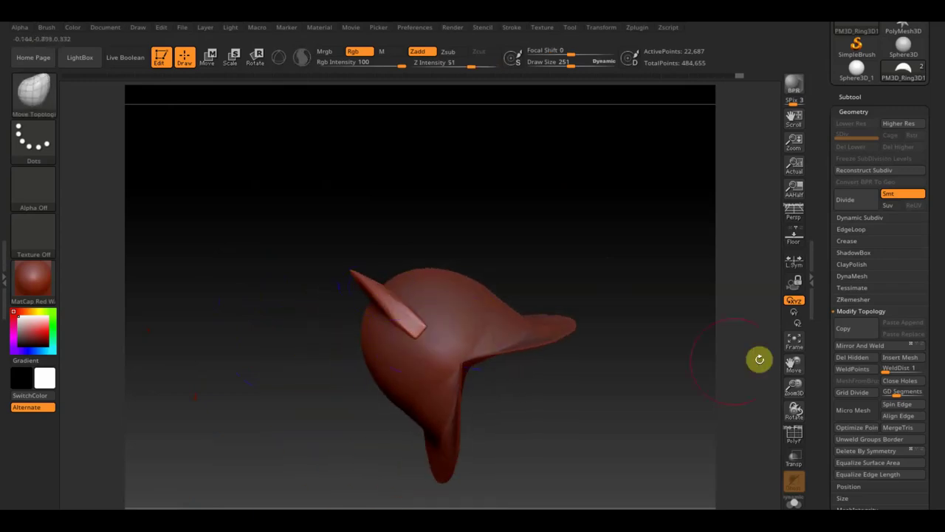
left_click(872, 348)
Step: Smooth further and check the crest and brim from front and side views
left_click_drag(571, 281, 517, 222)
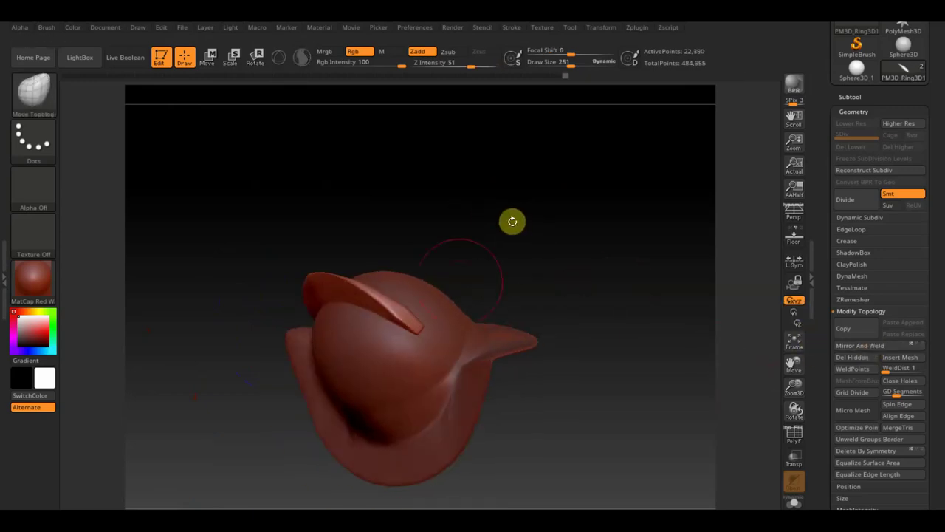
key("shift")
left_click_drag(487, 296, 548, 218, "shift")
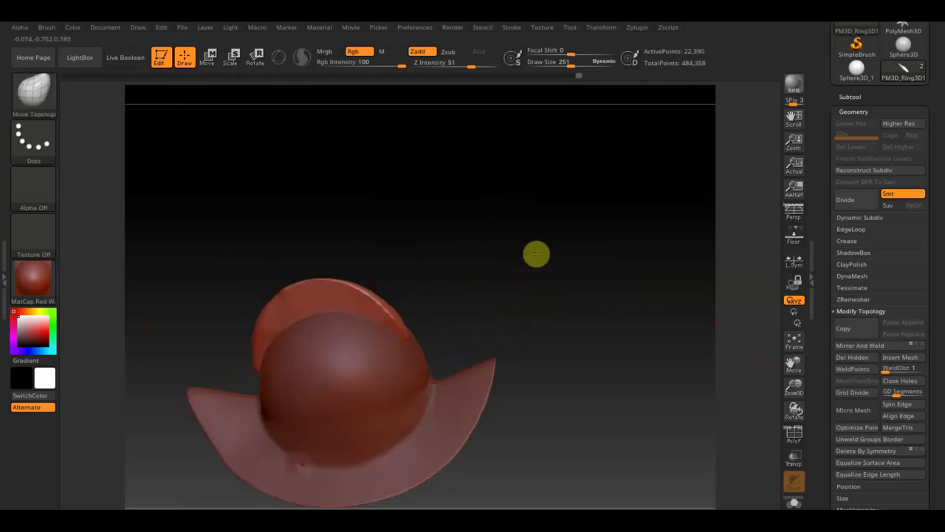
mouse_move(502, 253)
left_mouse_down()
mouse_move(549, 274)
mouse_move(586, 276)
left_mouse_up()
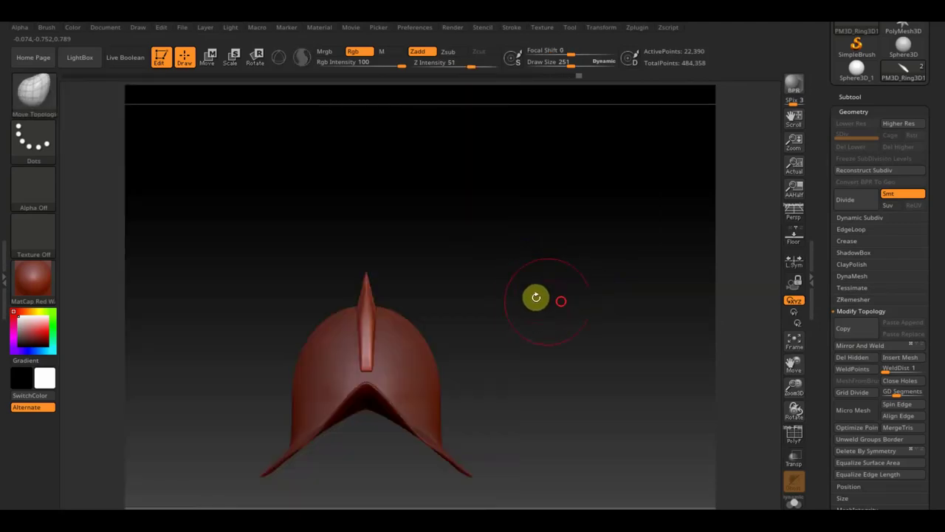
left_click_drag(536, 297, 612, 303, "shift")
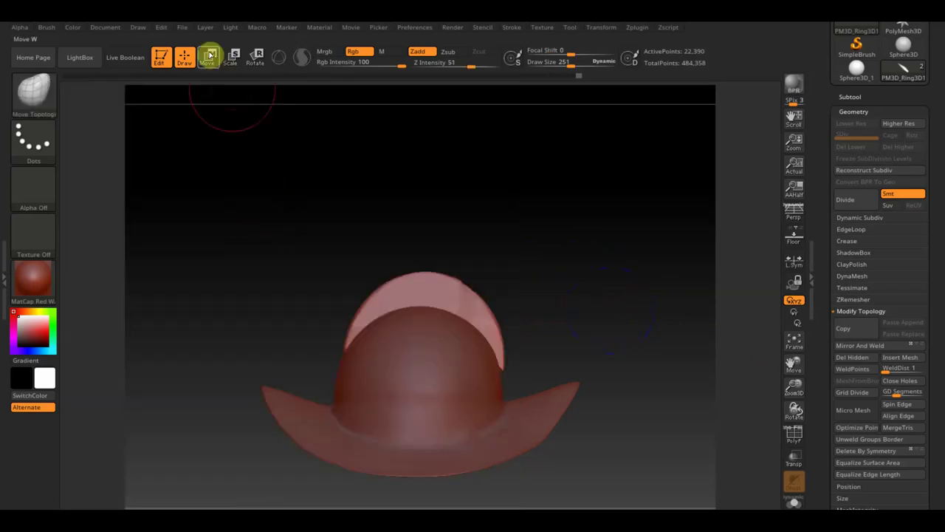
Step: Activate Move with Gizmo 3D and align the gizmo to the crest
left_click(209, 56)
left_click(284, 63)
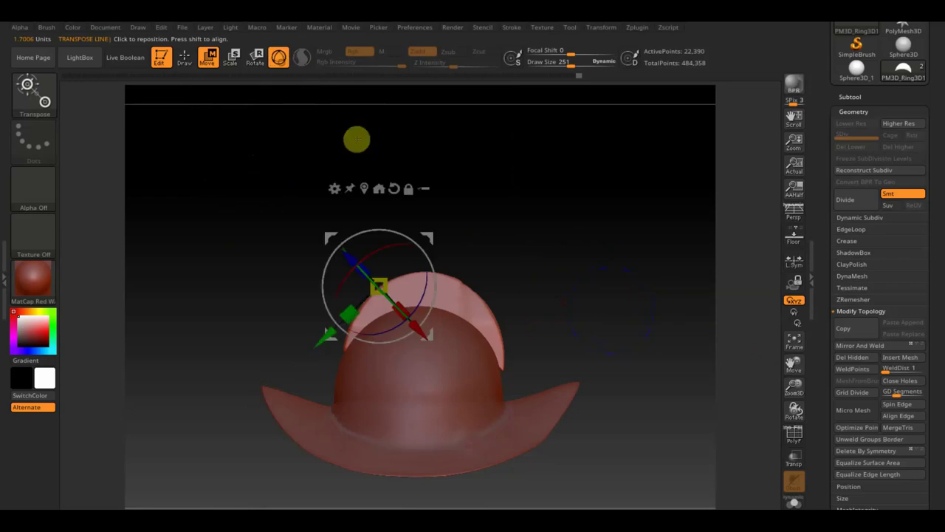
mouse_move(433, 254)
left_mouse_down("alt")
mouse_move(465, 258)
mouse_move(479, 297)
mouse_move(537, 299)
left_mouse_up("alt")
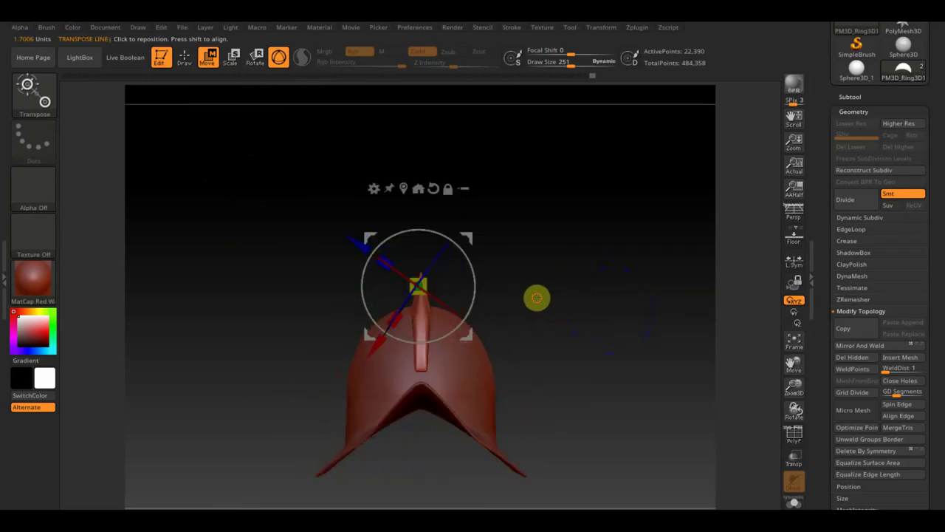
left_click_drag(471, 247, 477, 293, "alt")
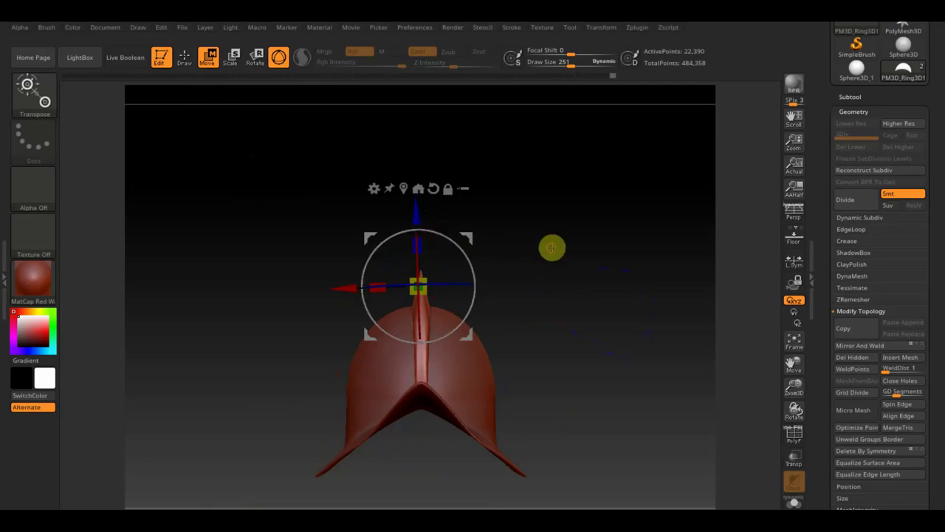
left_click_drag(553, 247, 601, 259, "shift")
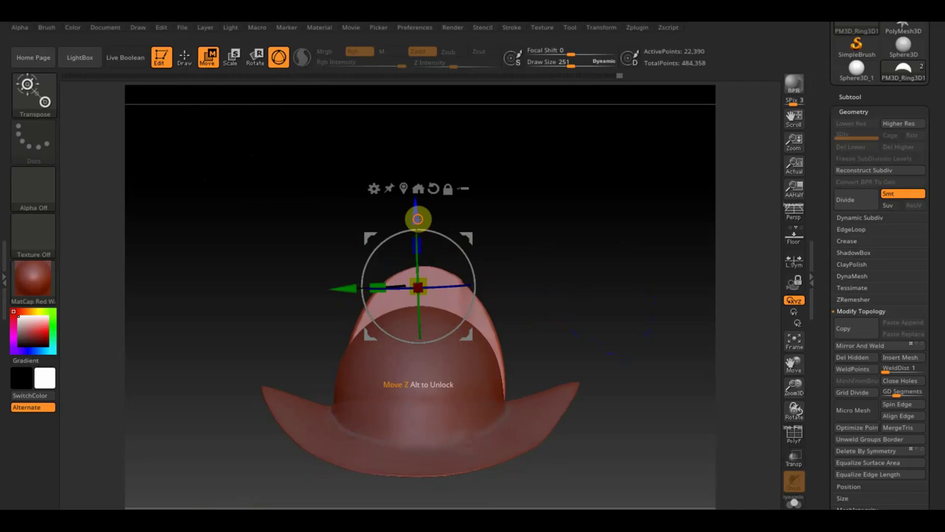
Step: Raise the crest on Z, tilt it slightly and scale it up to fit the dome
left_click_drag(419, 222, 416, 207)
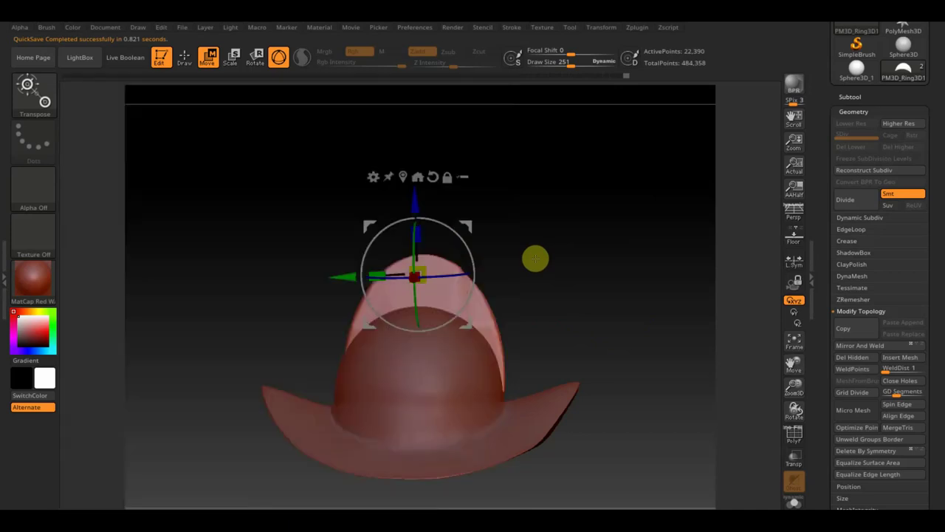
left_click_drag(461, 237, 462, 239)
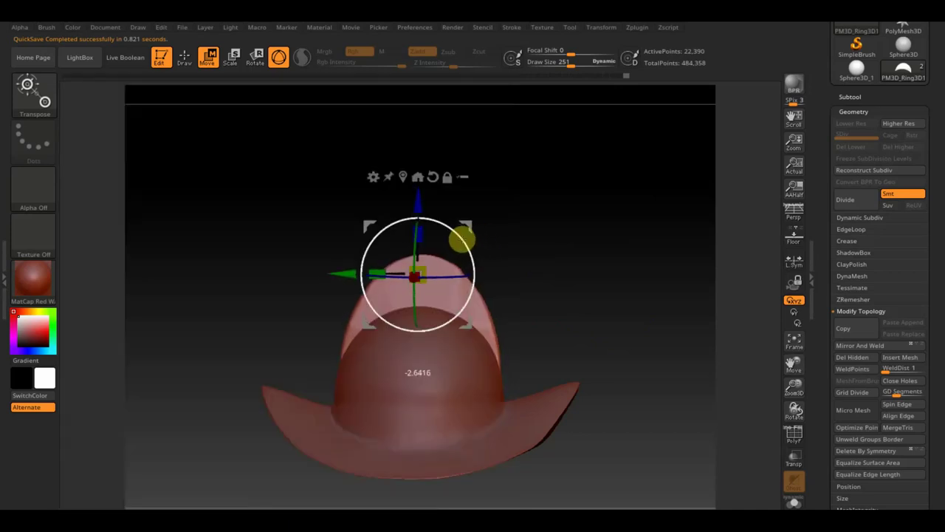
left_click_drag(369, 227, 374, 232)
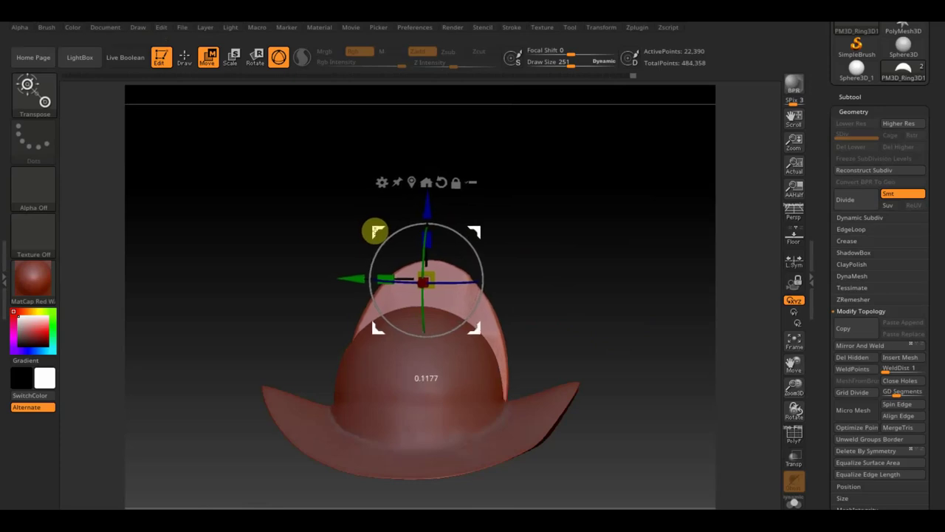
left_click_drag(373, 232, 375, 229)
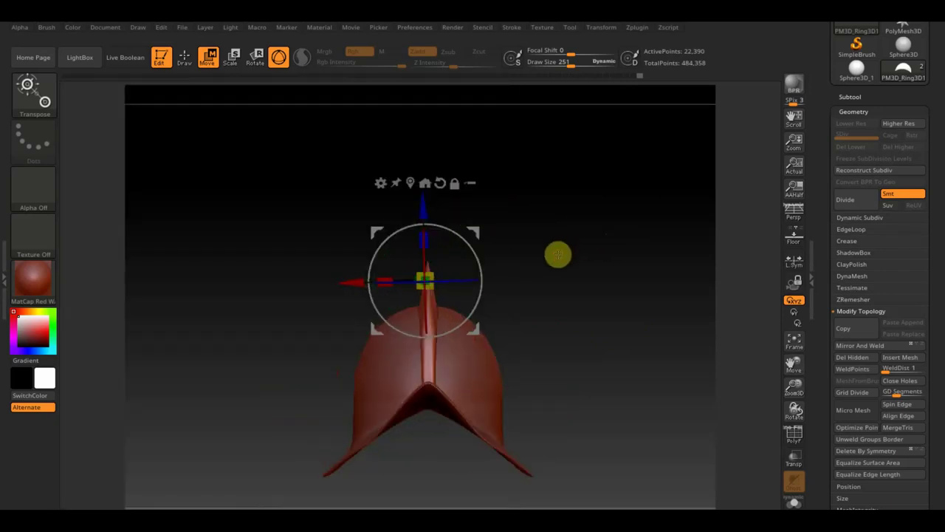
left_click(185, 57)
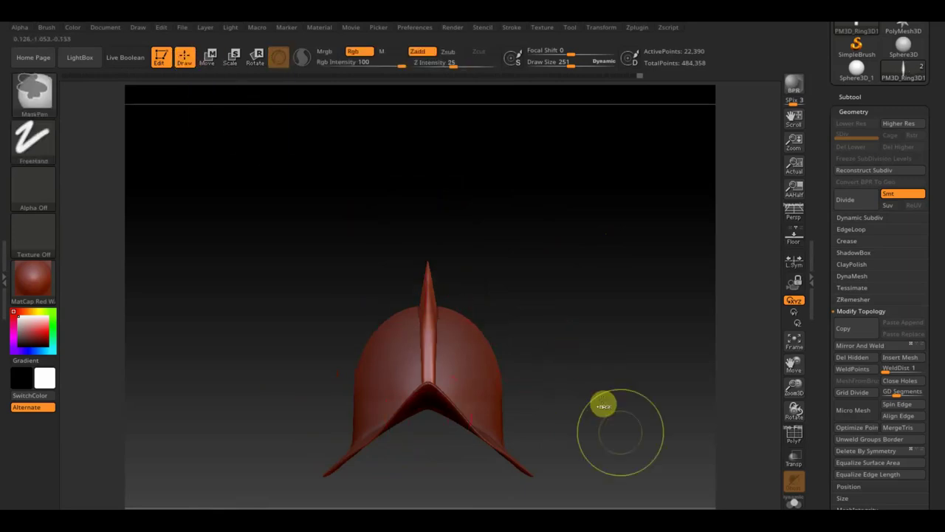
Step: Mask everything except the central ridge and shift the ridge slightly left
left_click_drag(602, 473, 432, 232, "ctrl")
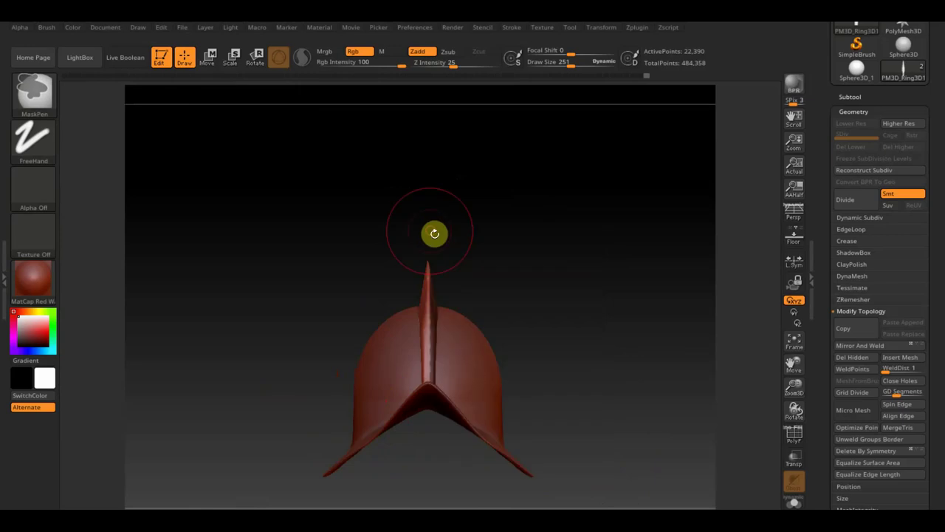
left_click(208, 56)
left_click_drag(347, 280, 342, 280)
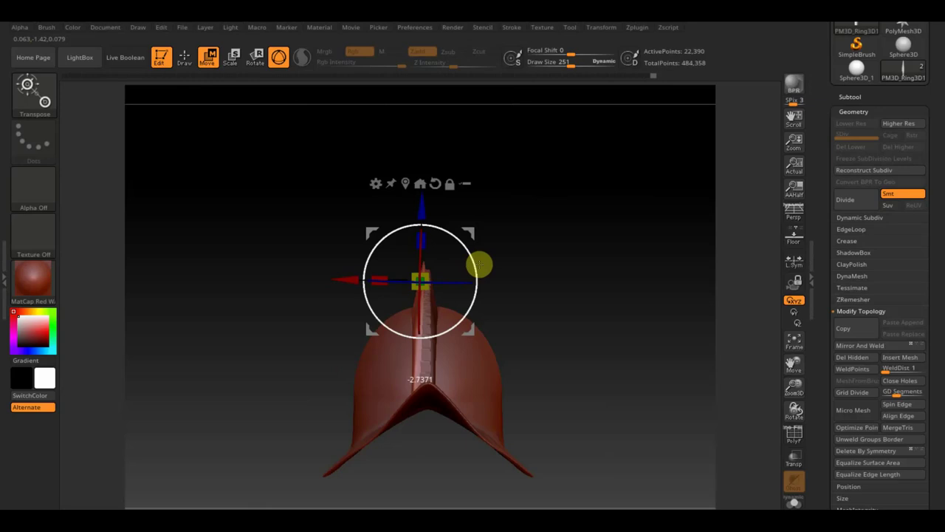
mouse_move(479, 262)
left_mouse_down()
mouse_move(578, 383)
mouse_move(572, 392)
mouse_move(574, 333)
mouse_move(573, 365)
left_mouse_up()
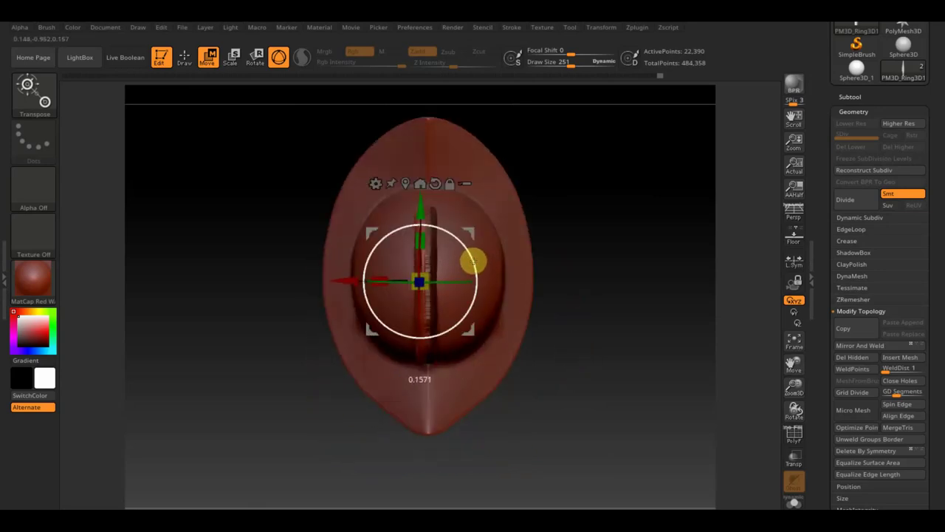
mouse_move(472, 262)
left_mouse_down()
mouse_move(586, 320)
mouse_move(585, 212)
left_mouse_up()
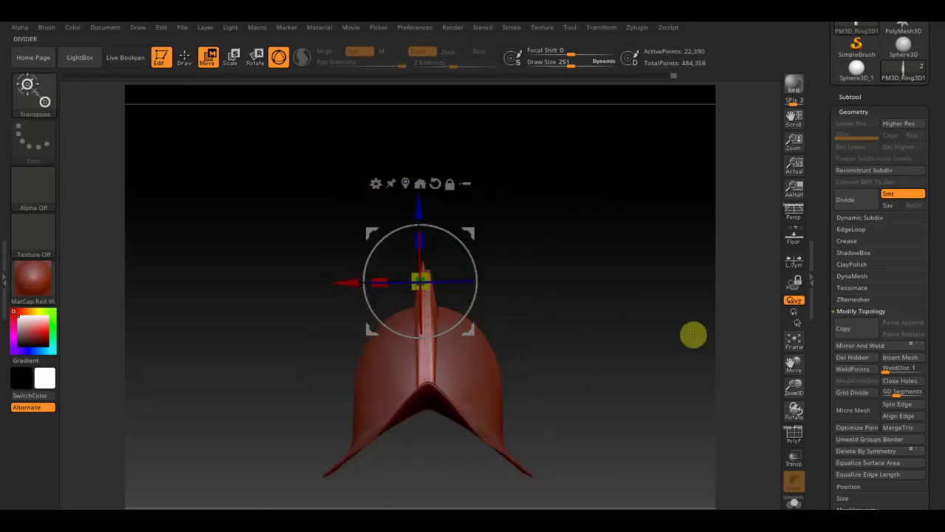
Step: Try Mirror And Weld, then undo back to the rounded hat shape
left_click(875, 347)
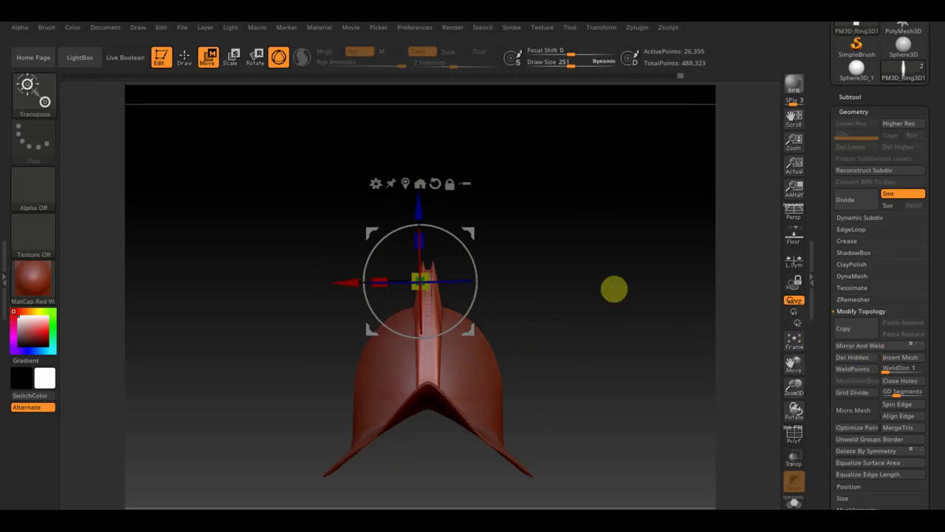
key("ctrl+z")
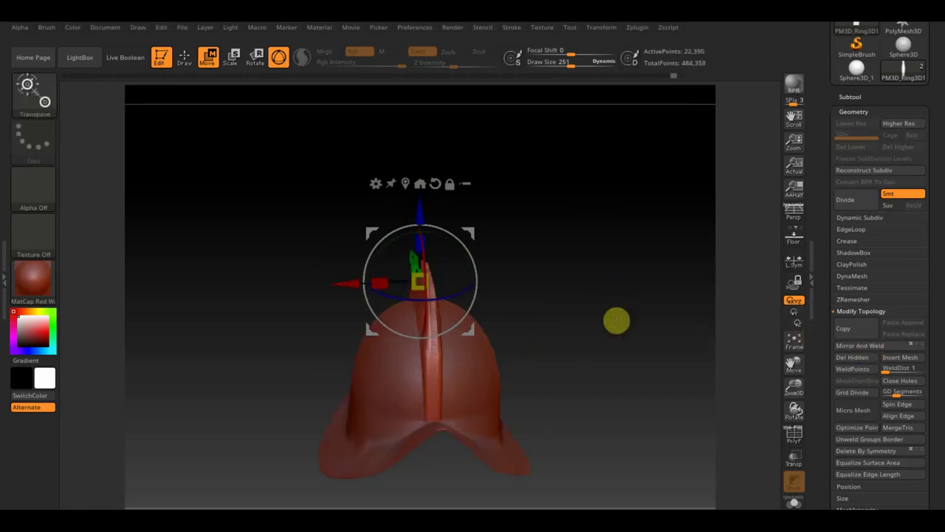
key("ctrl+z")
key("ctrl+z")
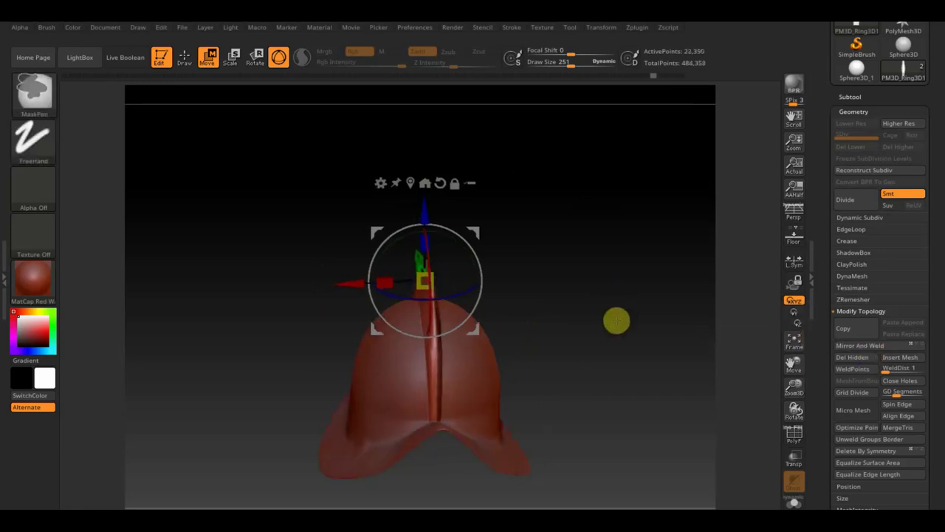
key("ctrl+shift+z")
key("ctrl+shift+z")
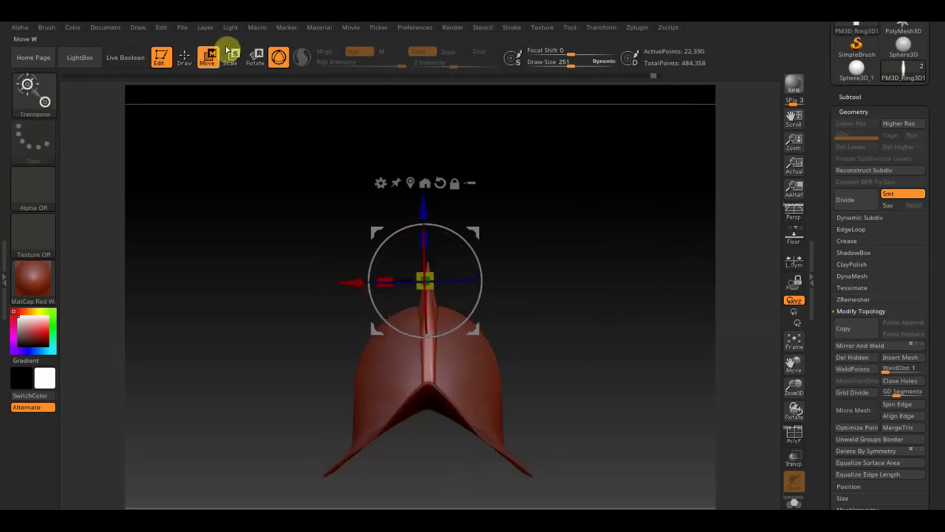
left_click(185, 57)
key("ctrl+z")
key("ctrl+z")
key("ctrl+z")
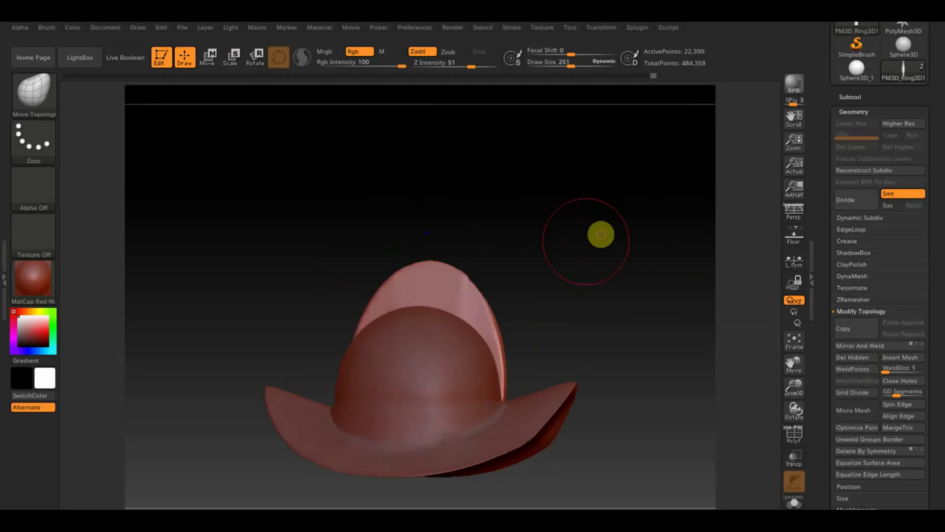
Step: Step back in history to the upright hat and select the helmet shell subtool
left_click_drag(479, 274, 465, 274, "shift")
left_click_drag(538, 281, 598, 315, "shift")
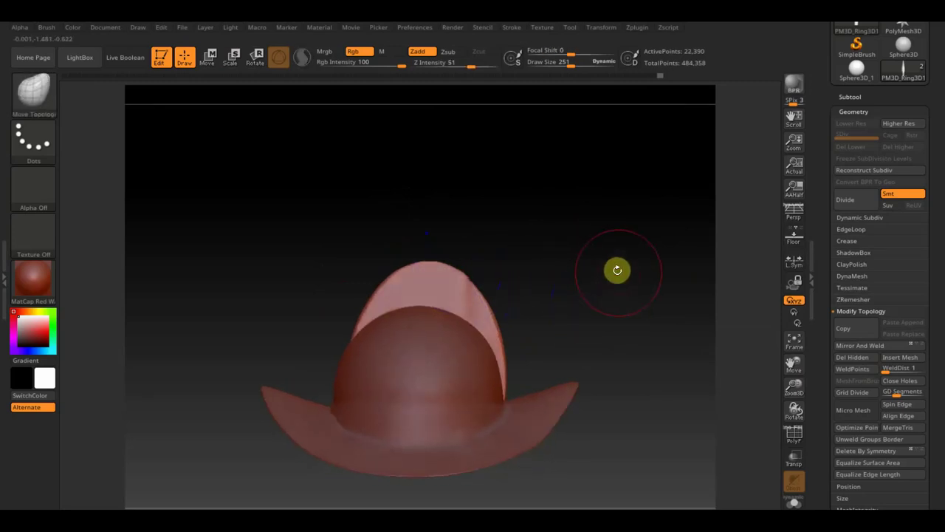
left_click(566, 396, "alt")
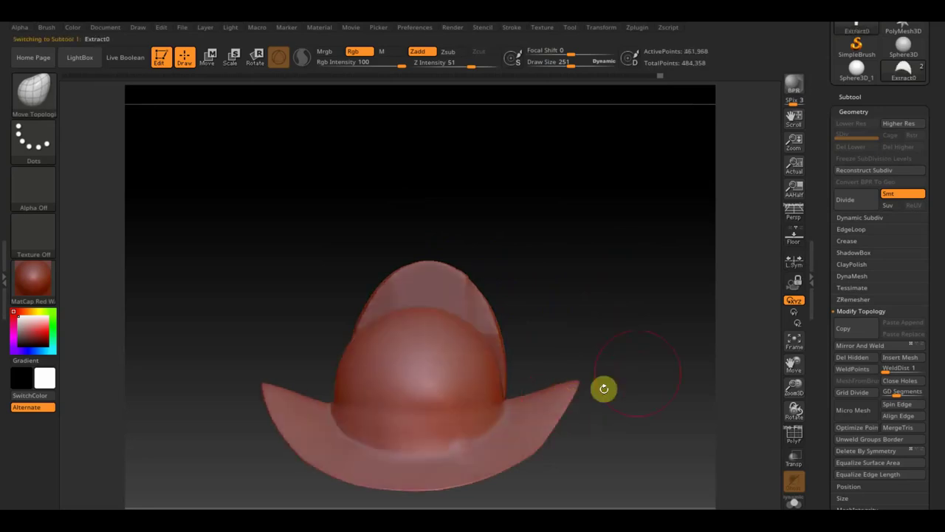
left_click_drag(559, 352, 643, 323)
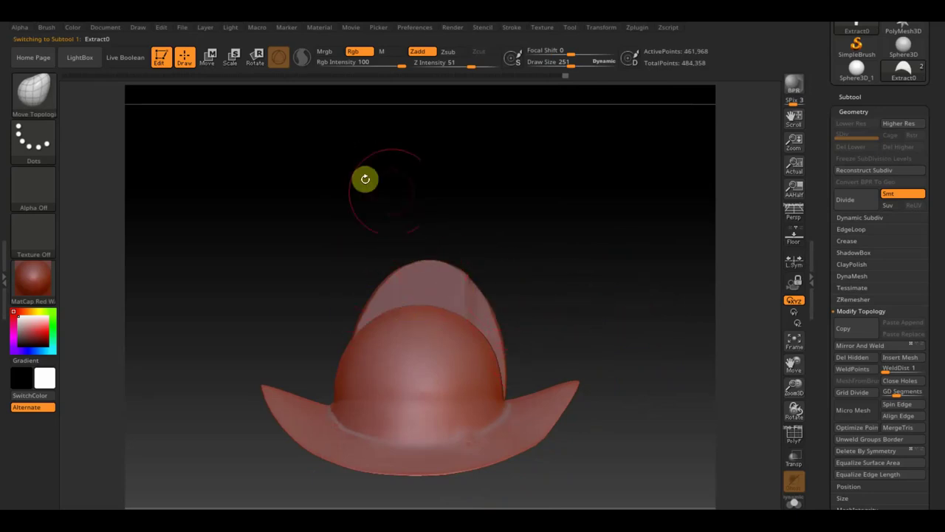
Step: Select the PM3D_Ring3D1 crest and nudge and rotate it straight along the top
left_click(454, 283, "alt")
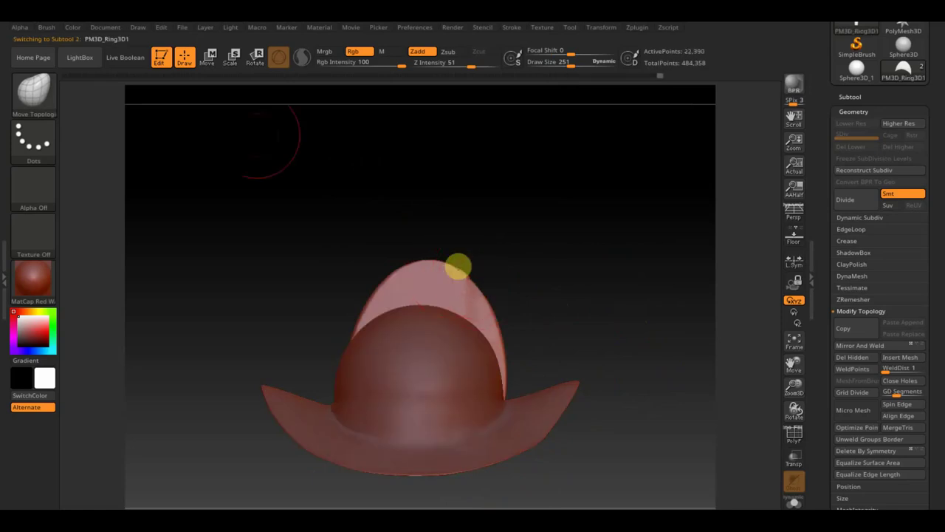
left_click(207, 56)
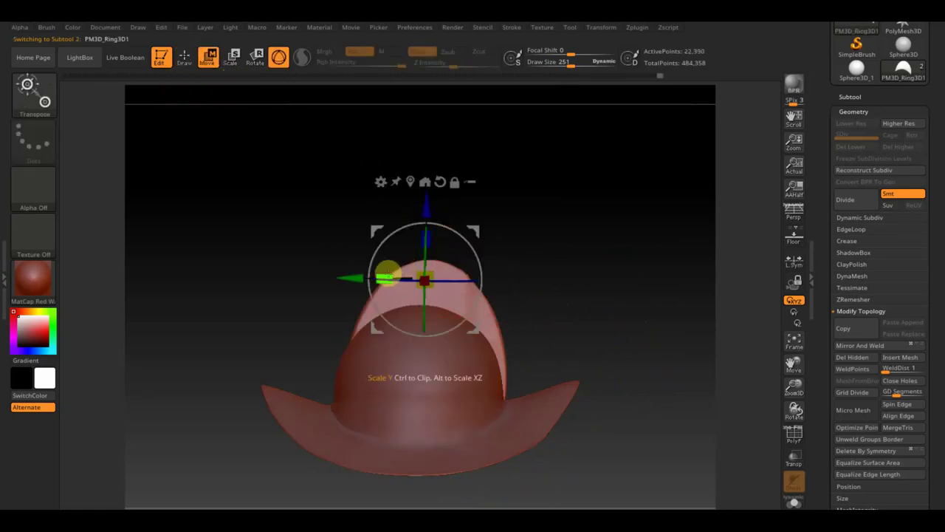
left_click_drag(359, 280, 346, 284)
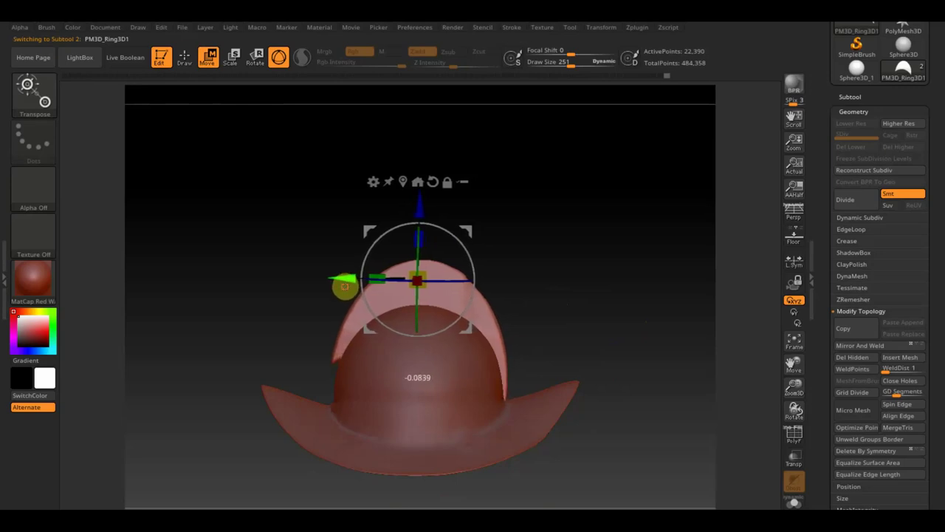
left_click_drag(454, 245, 458, 242)
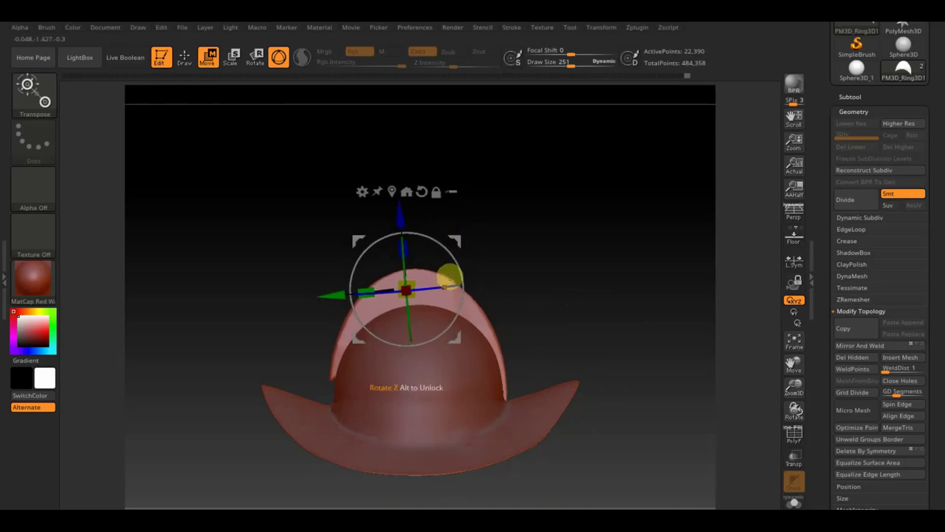
left_click_drag(631, 239, 654, 253)
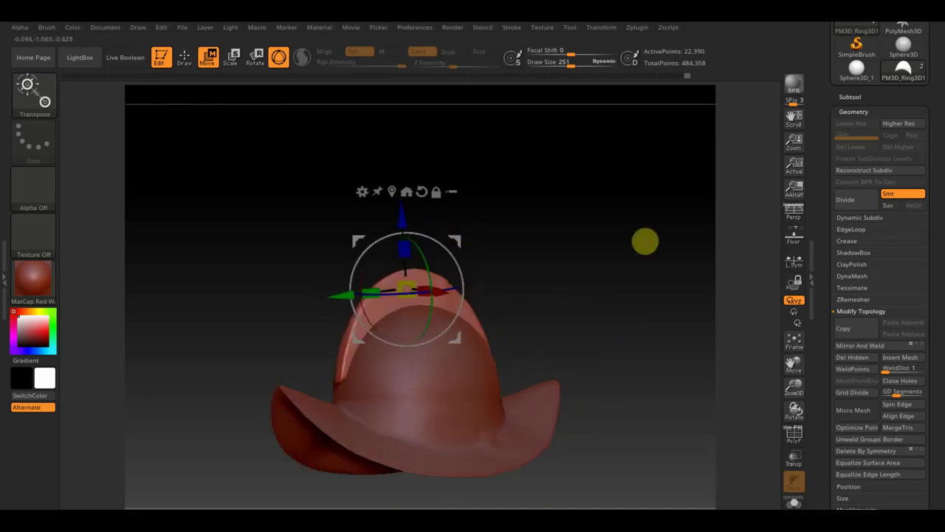
left_click_drag(585, 289, 555, 295)
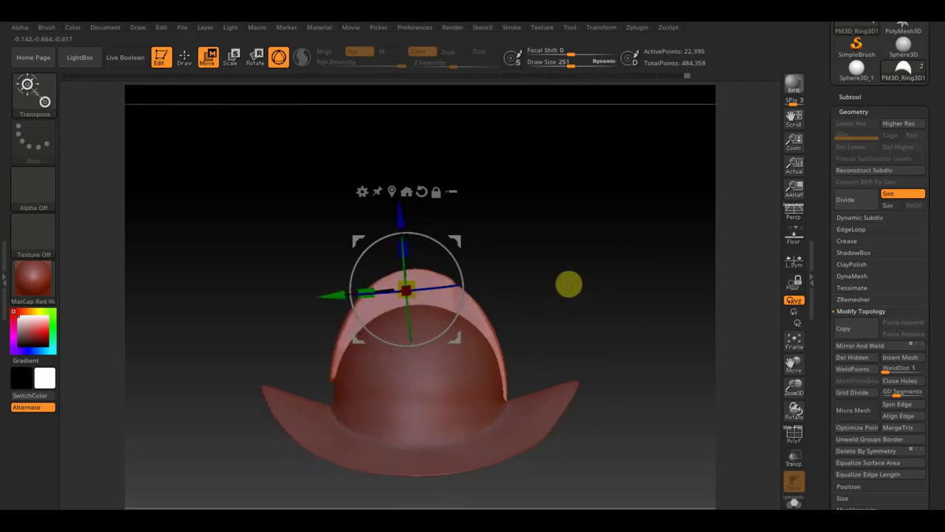
Step: Reselect the Extract0 shell and set Draw Size to 384
left_click(550, 428, "alt")
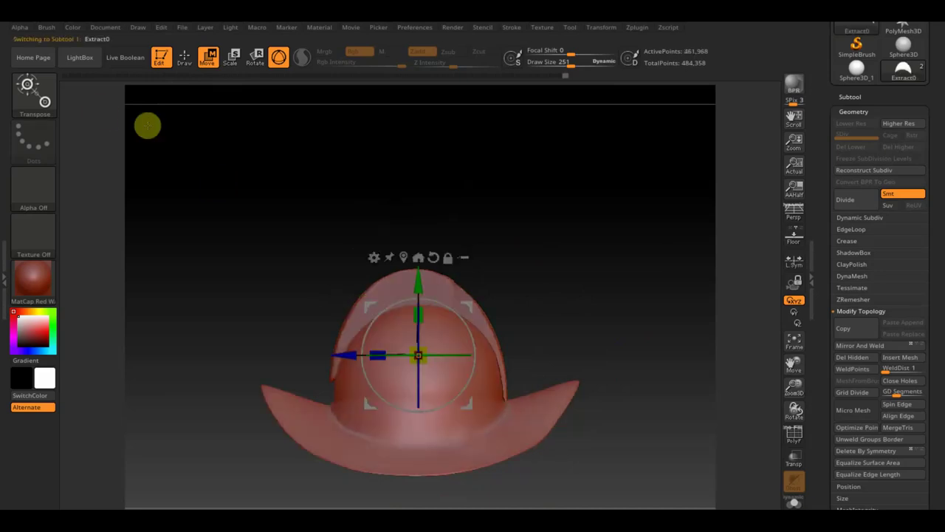
left_click(184, 57)
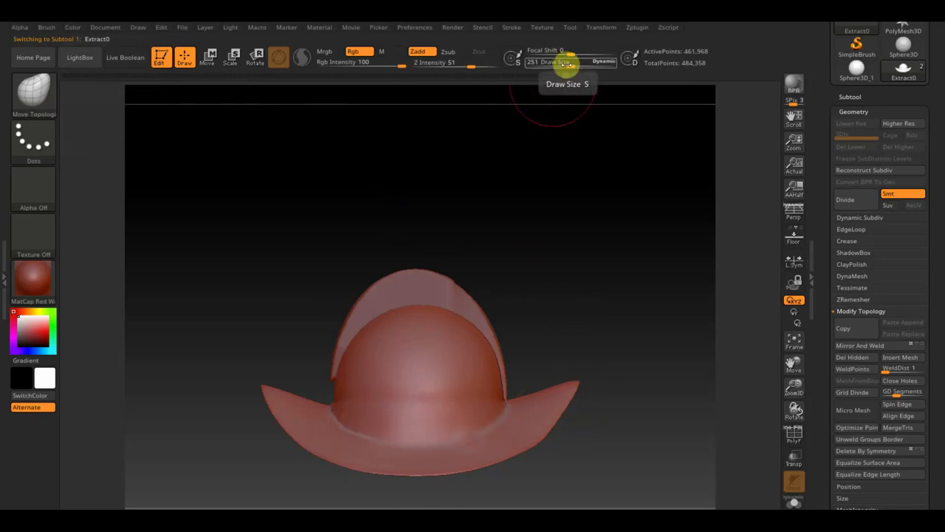
left_click_drag(568, 63, 580, 66)
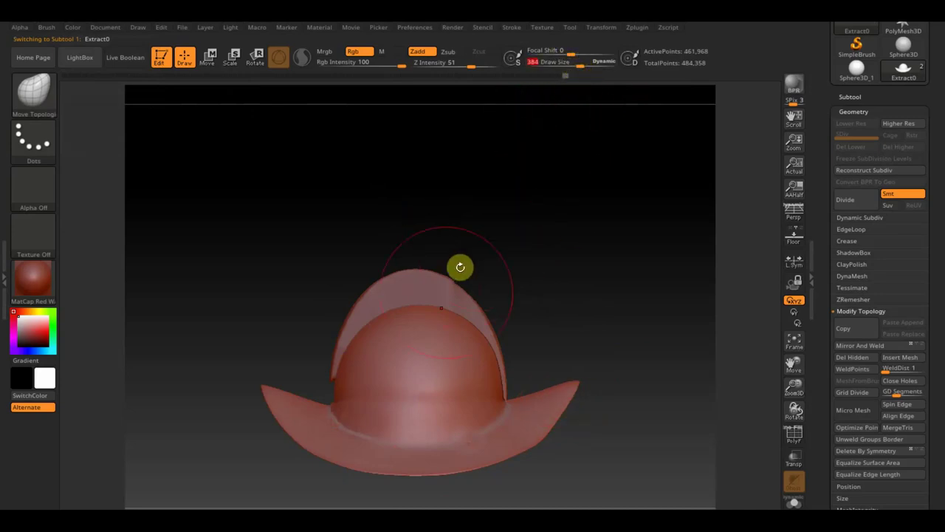
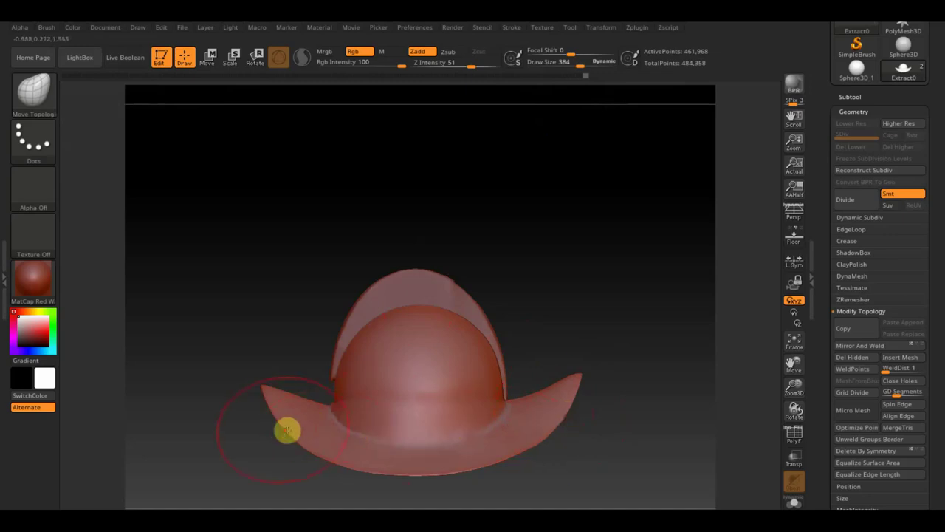
Step: Smooth the left brim ridge and Mirror And Weld the helmet shape across both sides
left_click_drag(564, 391, 549, 374, "shift")
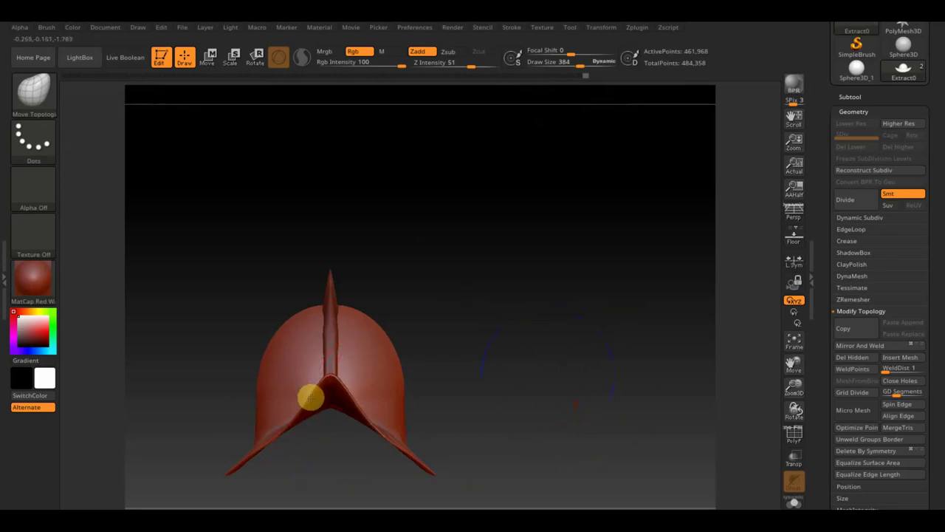
left_click_drag(310, 398, 280, 437)
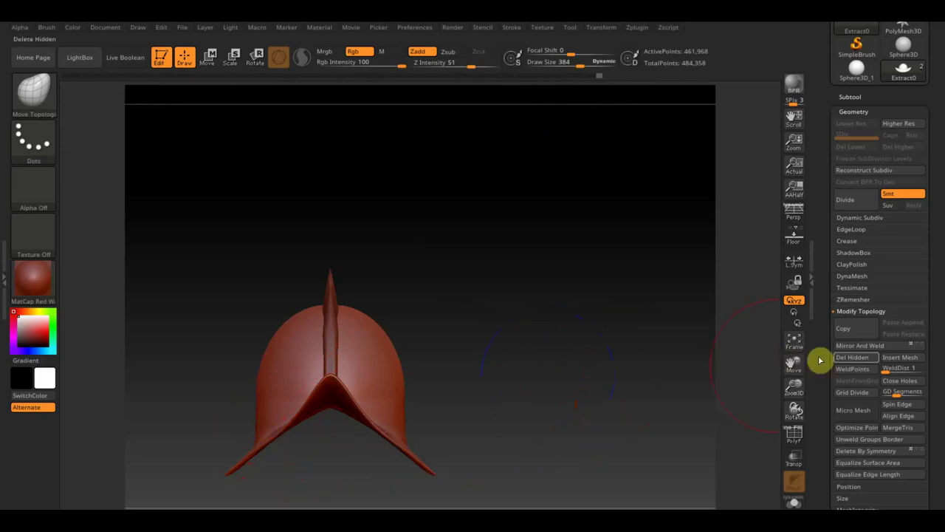
left_click(863, 350)
Step: Reshape the lower brim wing with Move Topological, checking it from several angles
mouse_move(549, 363)
left_mouse_down()
mouse_move(630, 371)
mouse_move(522, 431)
mouse_move(572, 396)
left_mouse_up()
left_click_drag(504, 388, 610, 354, "alt")
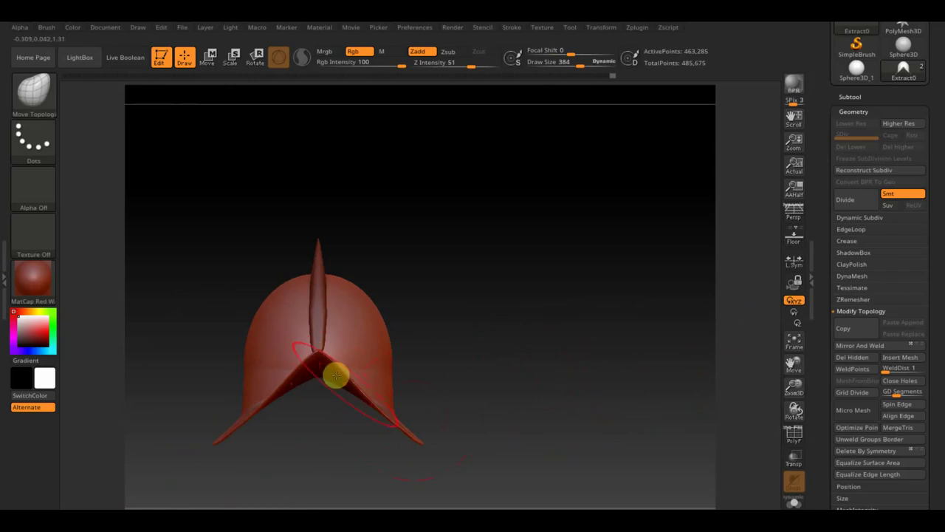
left_click_drag(342, 385, 371, 405)
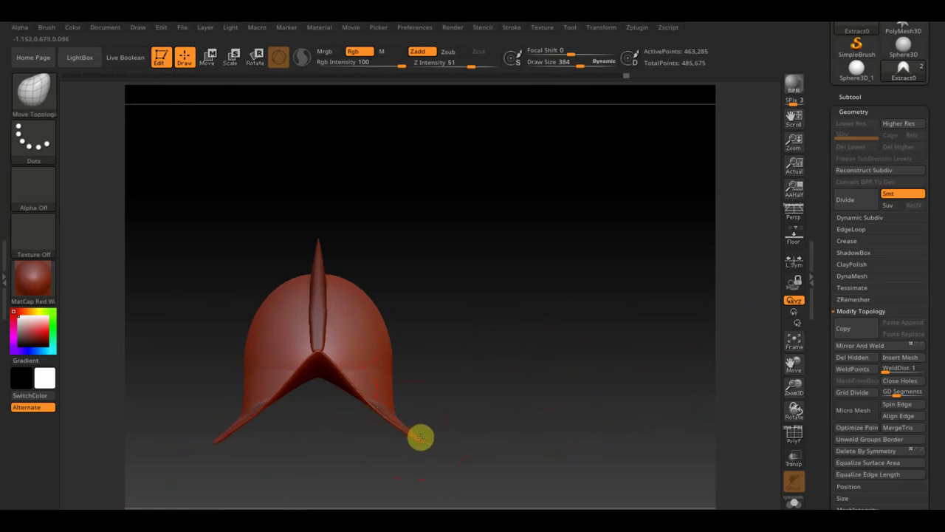
mouse_move(420, 437)
left_mouse_down()
mouse_move(513, 413)
mouse_move(416, 432)
left_mouse_up()
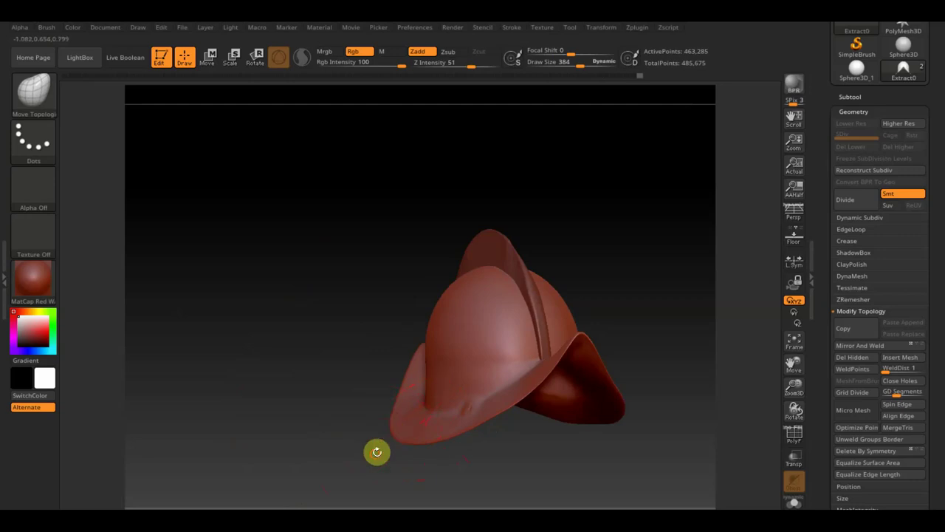
left_click_drag(377, 452, 368, 453)
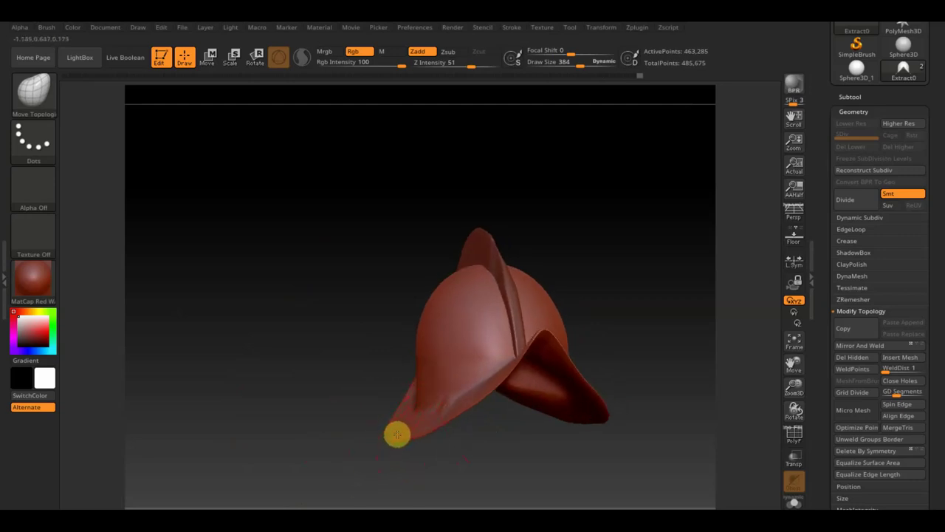
mouse_move(395, 433)
left_mouse_down()
mouse_move(608, 298)
mouse_move(523, 271)
left_mouse_up()
Step: Smooth the inner rim of the helmet opening, then view it from the rear three-quarter
left_click_drag(472, 315, 564, 317)
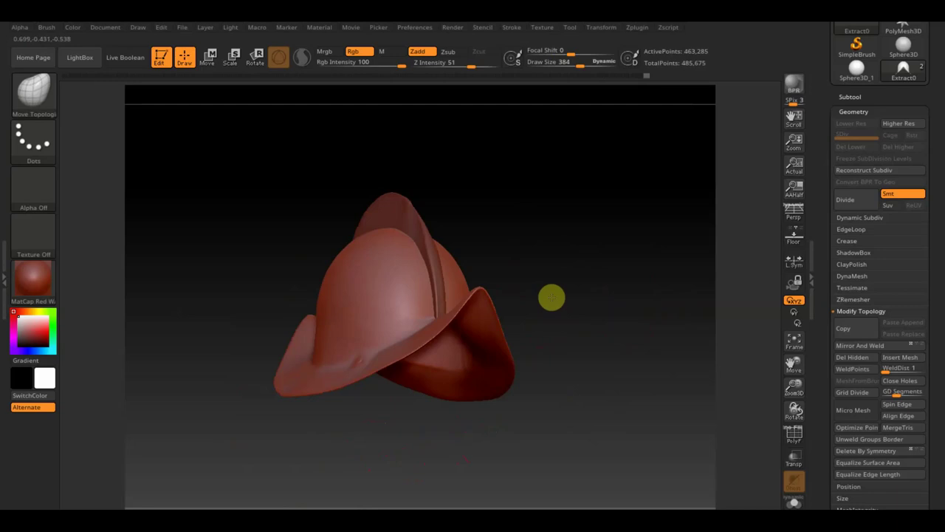
left_click_drag(556, 311, 760, 332)
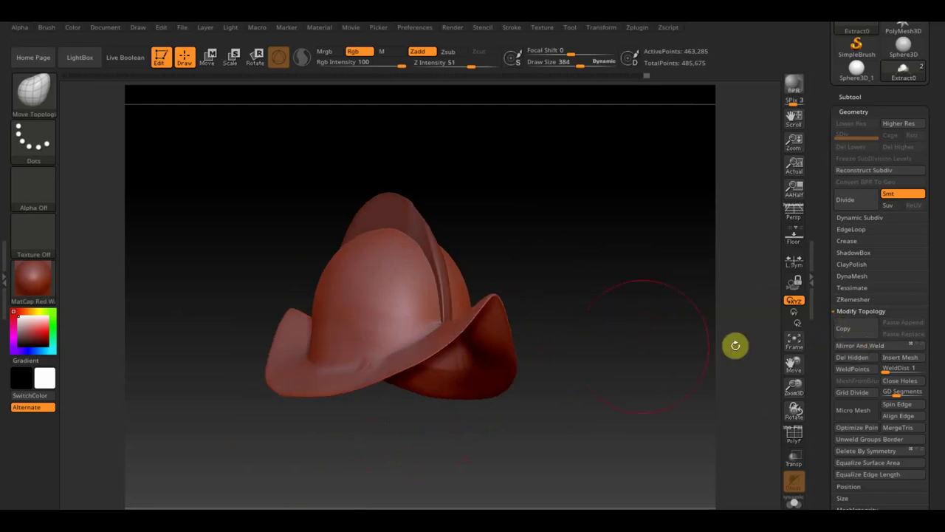
left_click_drag(589, 332, 569, 195)
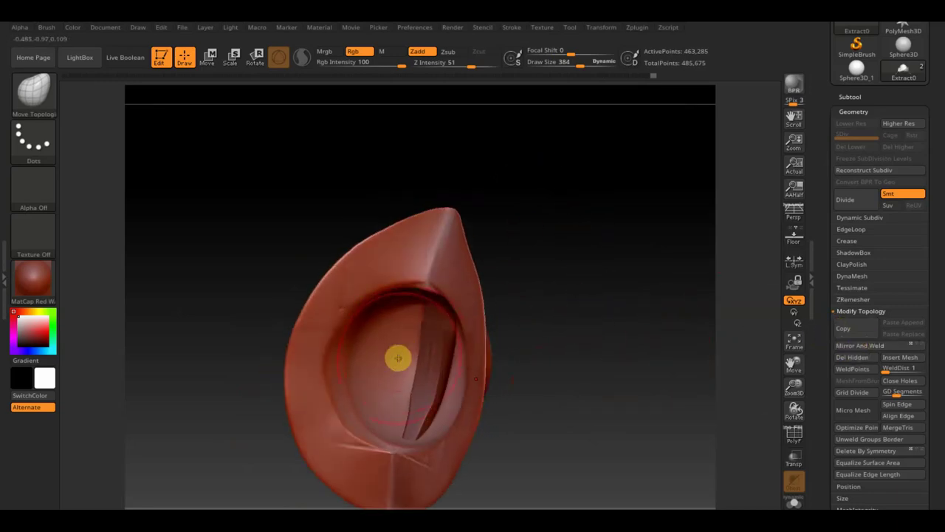
left_click_drag(382, 281, 337, 350, "shift")
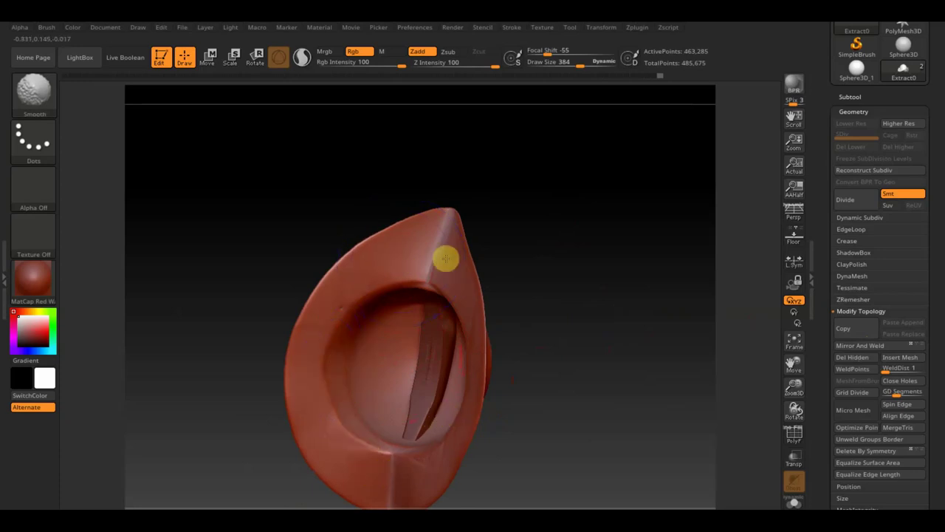
mouse_move(569, 271)
left_mouse_down()
mouse_move(583, 389)
mouse_move(601, 418)
mouse_move(609, 388)
mouse_move(633, 384)
left_mouse_up()
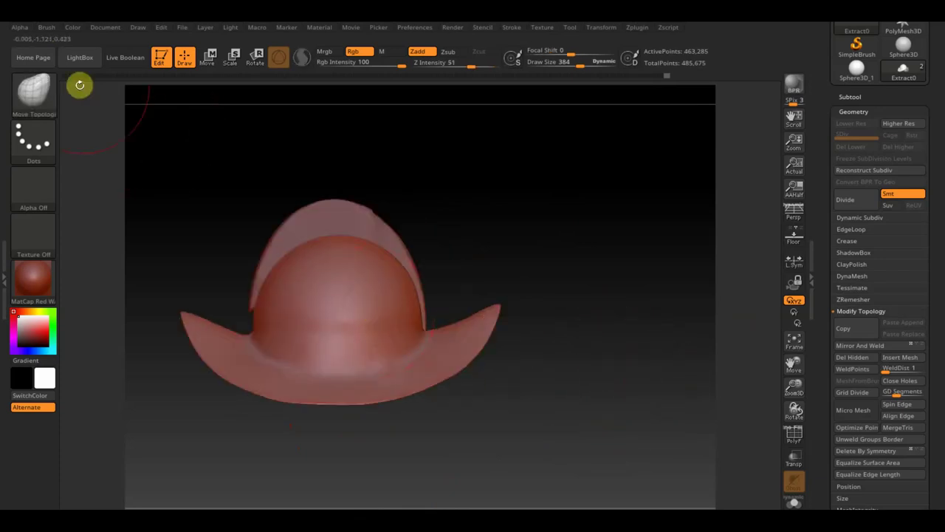
Step: Select the Standard brush and import 4-bitmap-1-0136 as its alpha
left_click(35, 100)
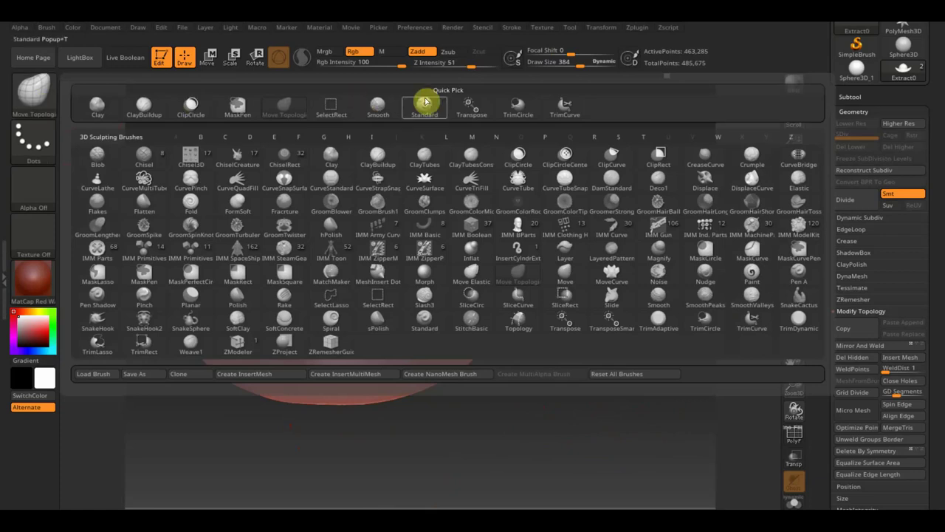
left_click(423, 100)
left_click(34, 186)
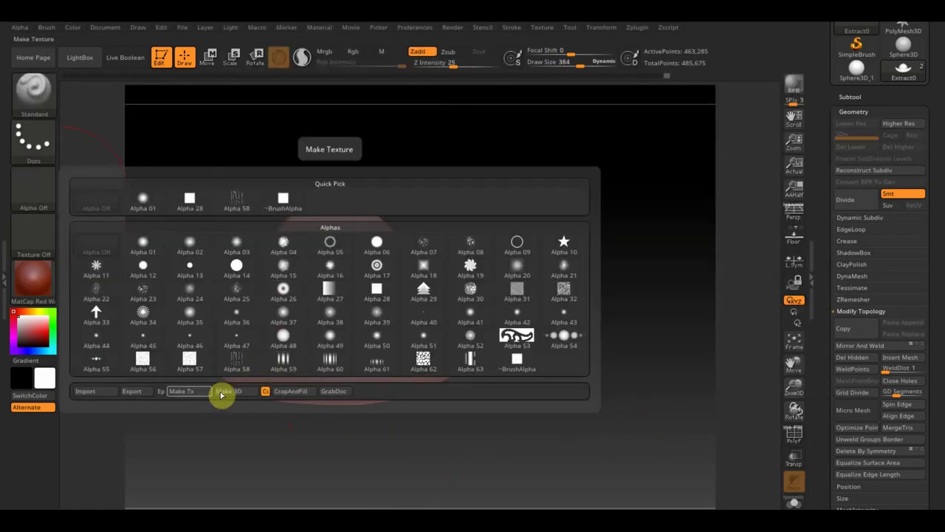
left_click(95, 391)
scroll(385, 221, "down", 2)
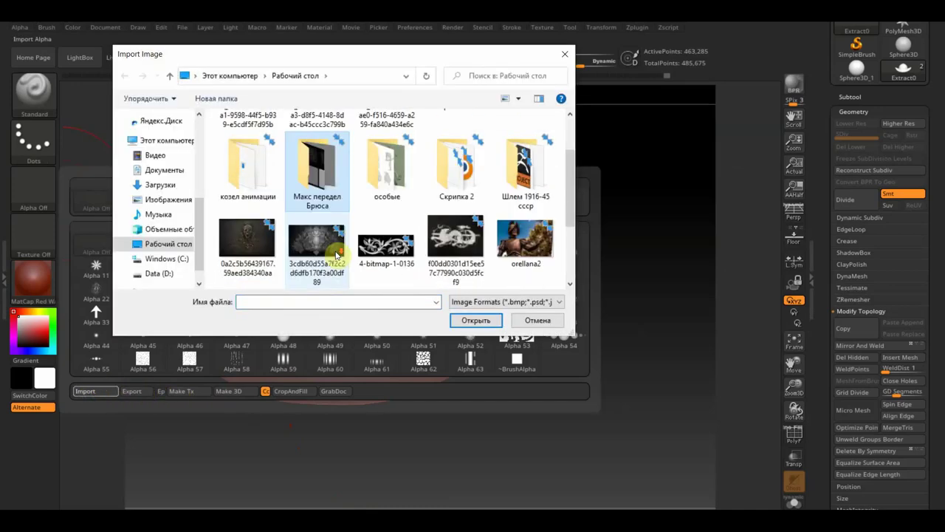
scroll(443, 192, "down", 2)
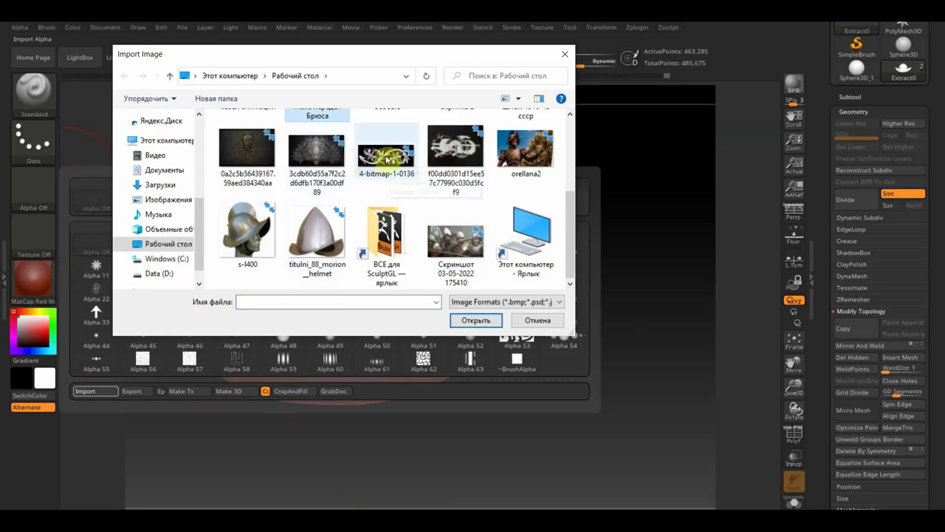
left_click(387, 159)
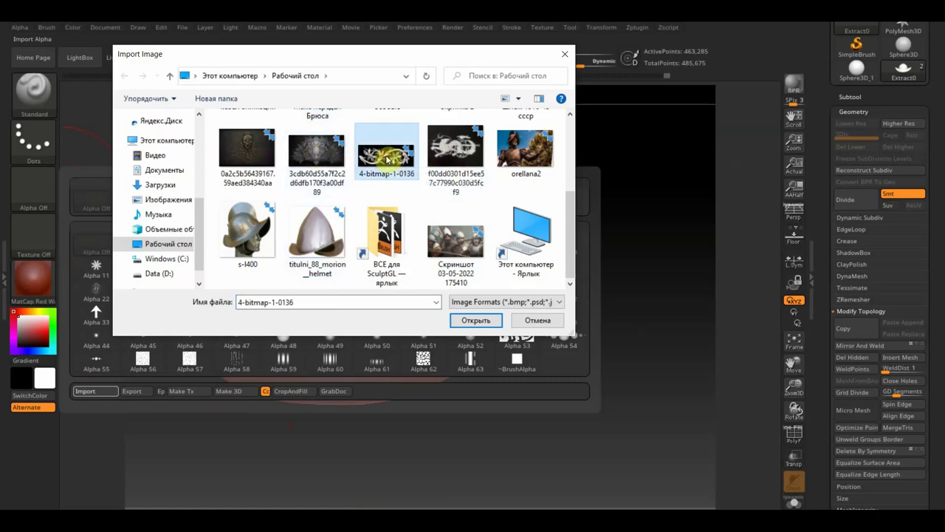
left_click(473, 321)
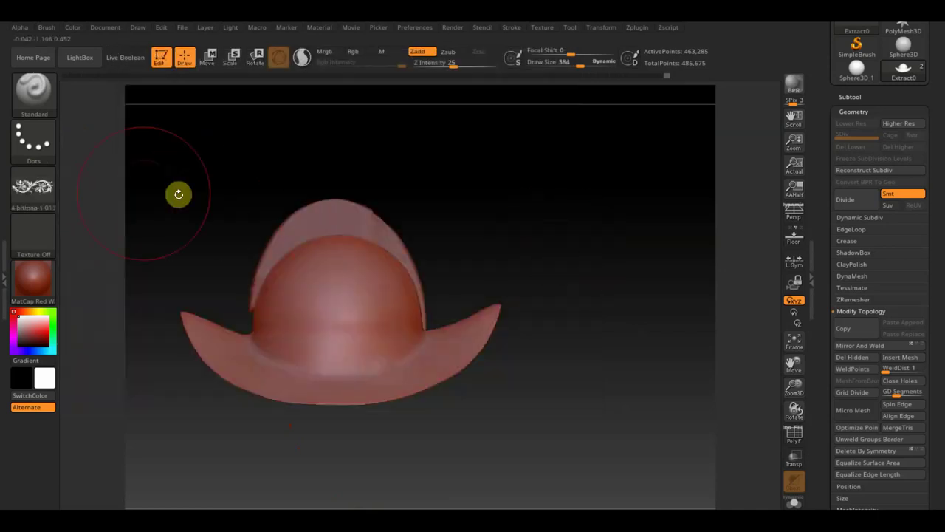
Step: Set the stroke to DragRect and enable BackfaceMask auto masking
left_click(57, 125)
left_click(182, 152)
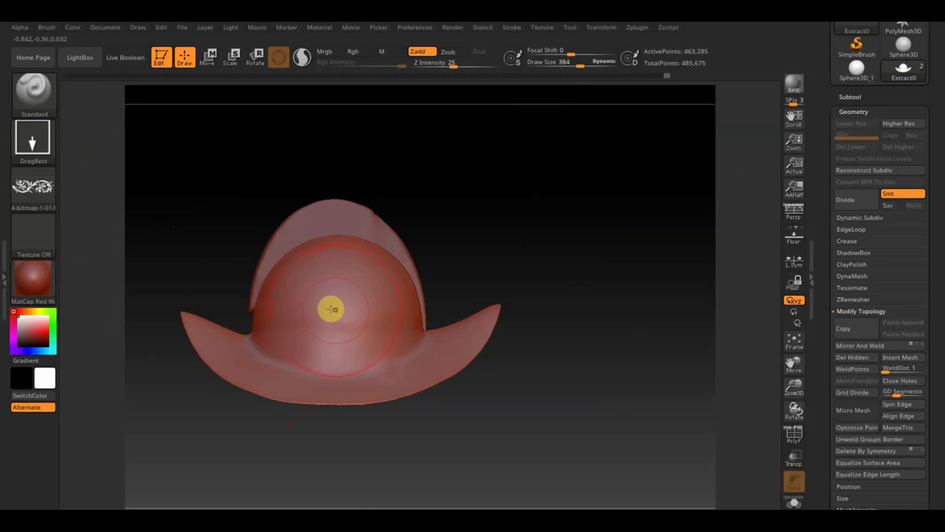
left_click(46, 28)
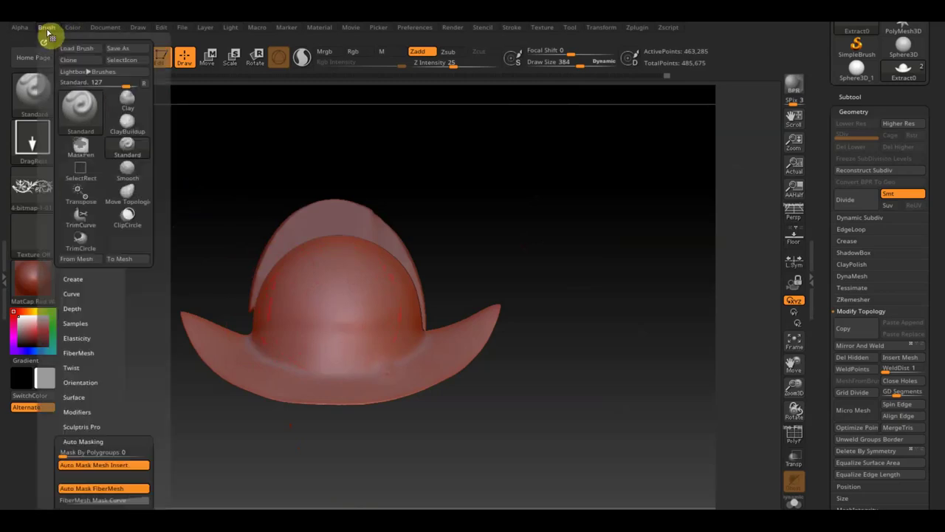
scroll(101, 347, "down", 5)
left_click(81, 415)
left_click_drag(334, 315, 540, 264)
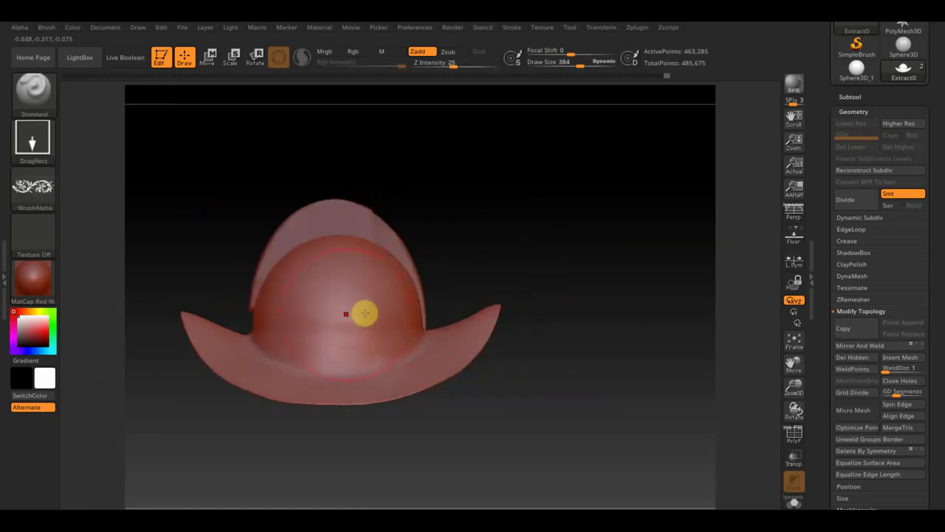
Step: Stamp large floral ornaments on the crown, lower Draw Size to 201, and orbit to check
left_click_drag(341, 336, 335, 405)
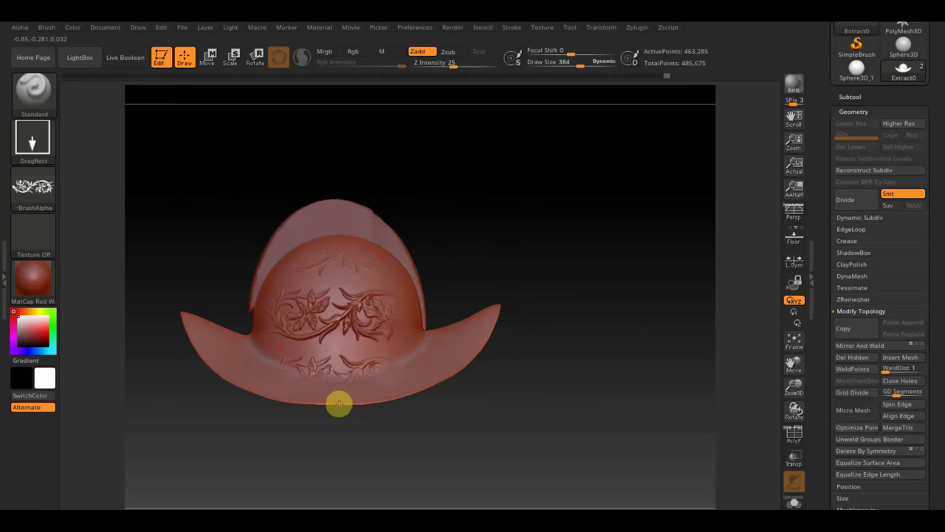
left_click_drag(338, 404, 369, 315)
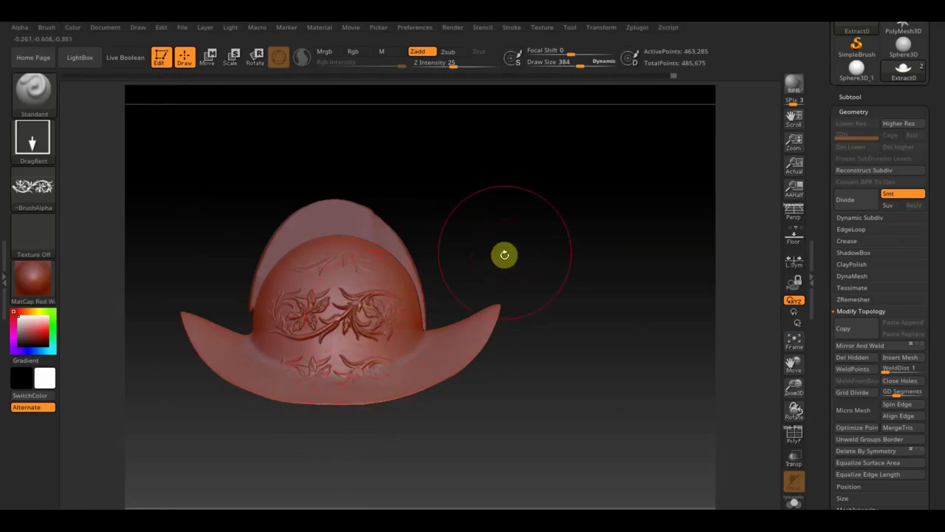
key("super")
mouse_move(484, 247)
left_mouse_down()
mouse_move(494, 264)
mouse_move(502, 218)
mouse_move(513, 243)
left_mouse_up()
left_click_drag(509, 230, 534, 235, "alt")
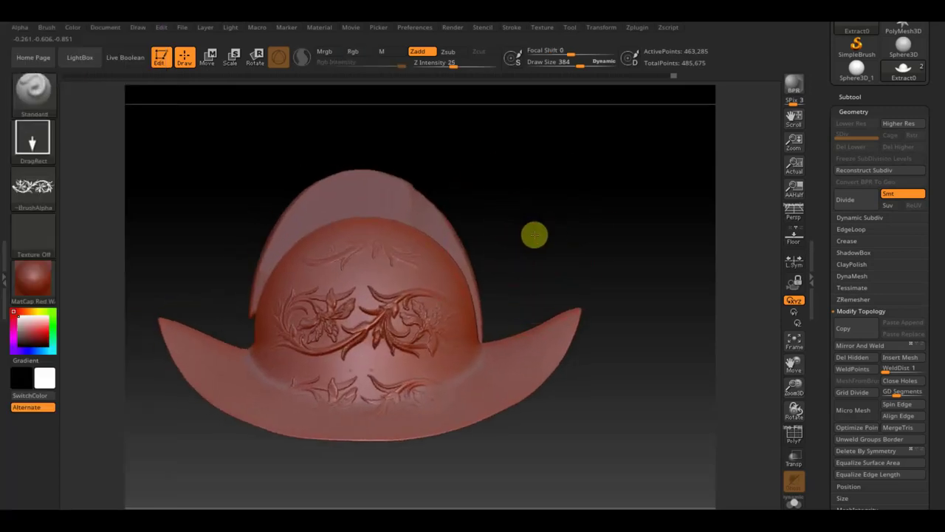
left_click_drag(581, 65, 566, 67)
mouse_move(535, 177)
left_mouse_down()
mouse_move(527, 219)
mouse_move(447, 230)
mouse_move(441, 253)
left_mouse_up()
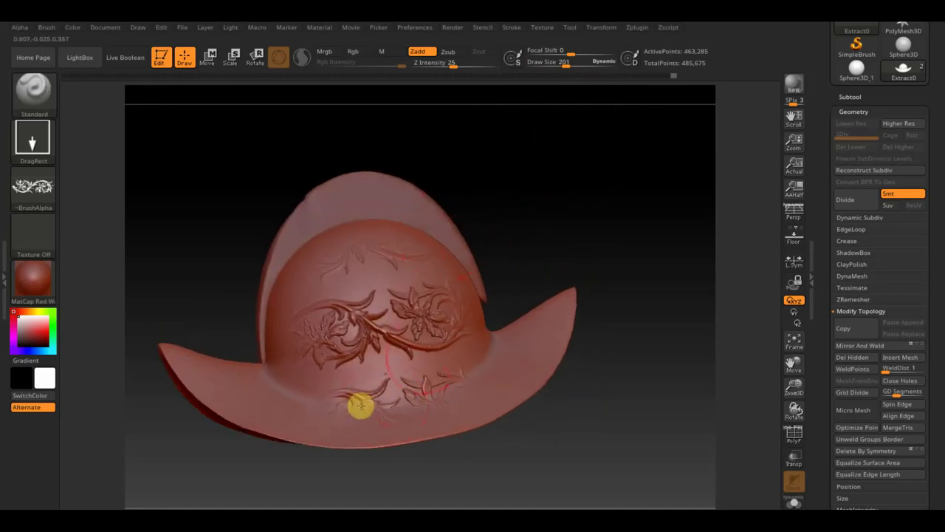
mouse_move(515, 222)
left_mouse_down()
mouse_move(522, 236)
mouse_move(498, 276)
mouse_move(584, 254)
mouse_move(591, 237)
mouse_move(665, 291)
mouse_move(584, 235)
mouse_move(576, 271)
mouse_move(586, 272)
left_mouse_up()
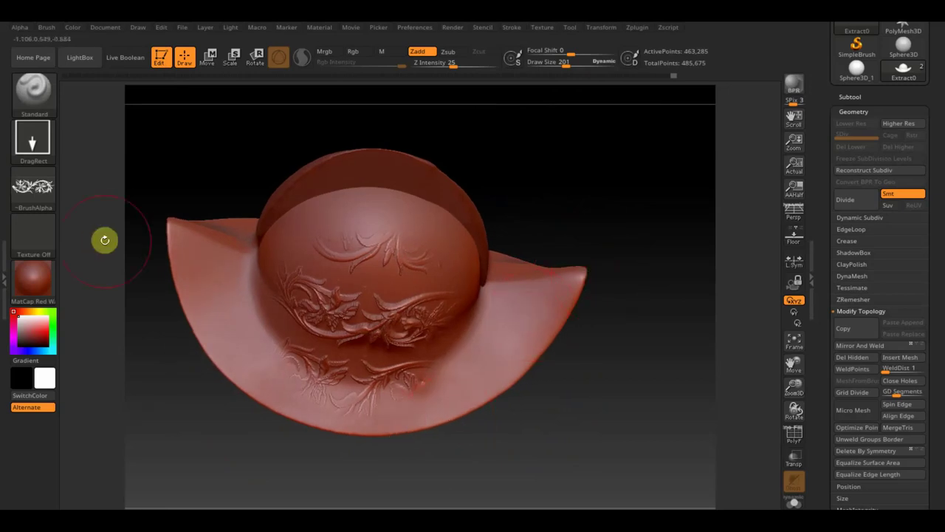
Step: Import the f00dd0301d15ee57c77990c030d5fcf9 scroll image as the alpha and stamp it on the brim
left_click(32, 189)
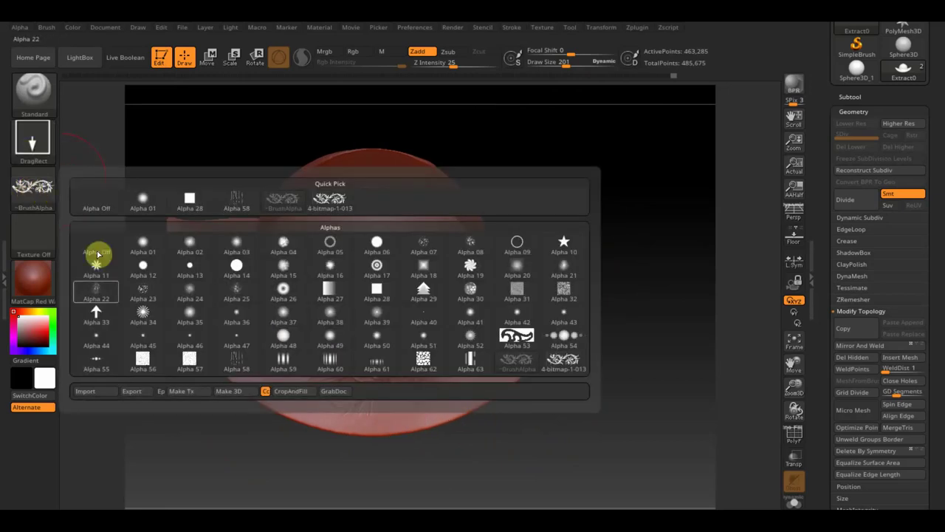
left_click(94, 393)
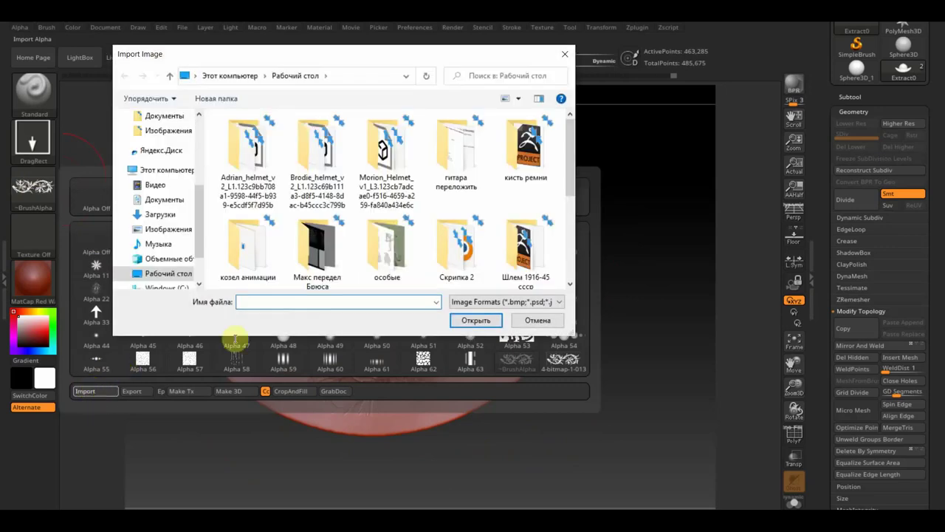
scroll(324, 272, "down", 3)
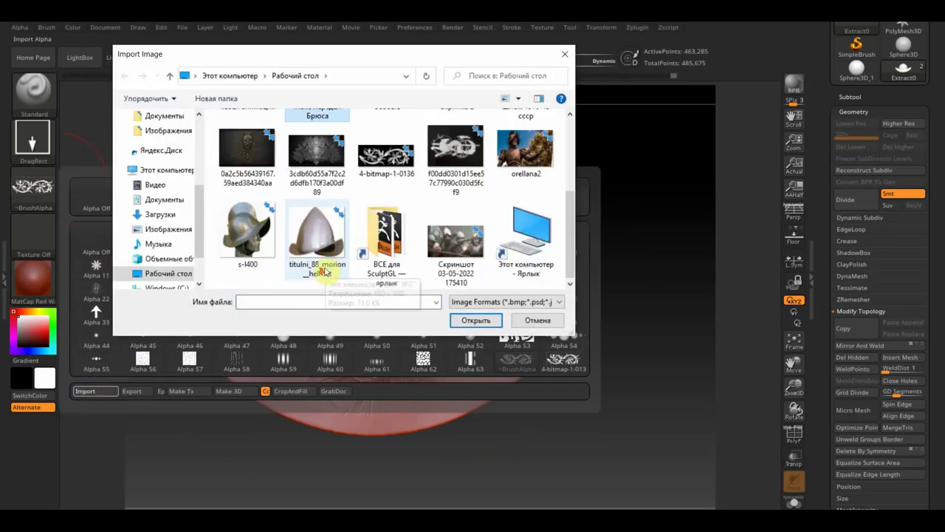
left_click(397, 159)
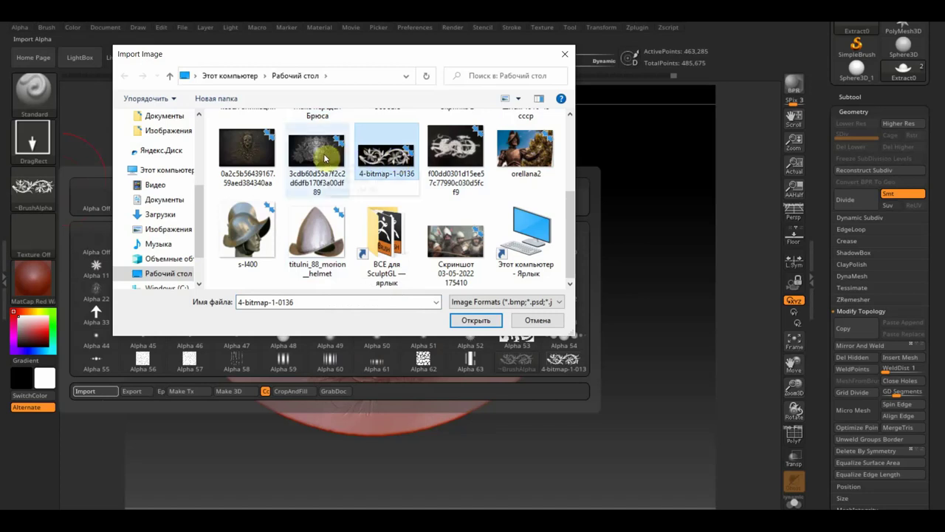
left_click(456, 152)
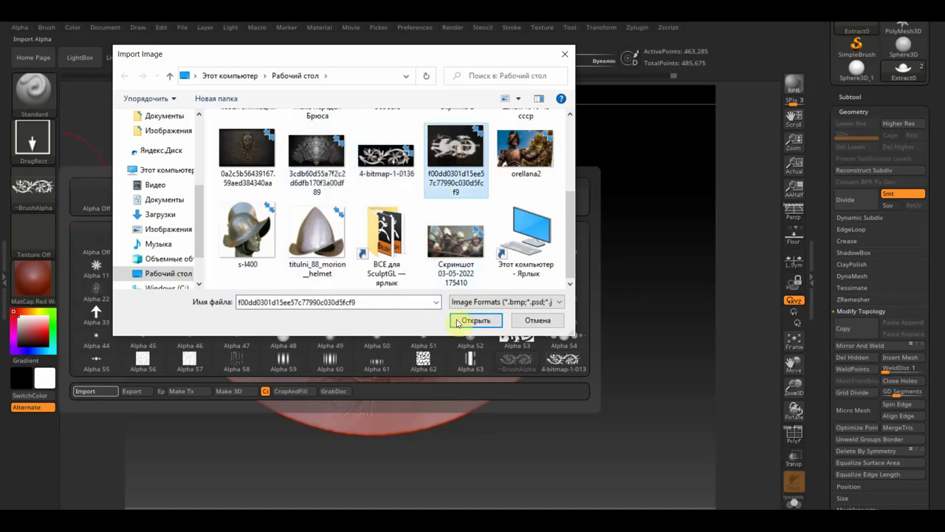
left_click(477, 325)
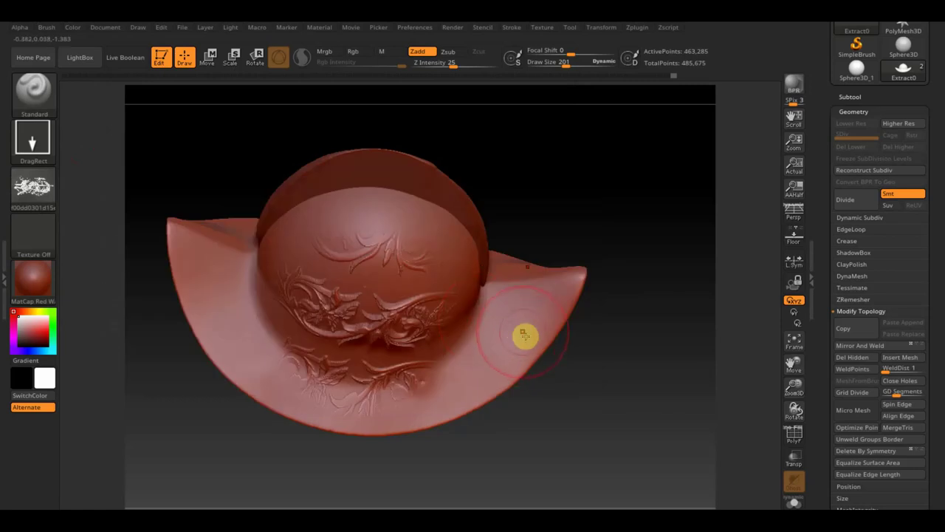
left_click_drag(529, 358, 558, 380)
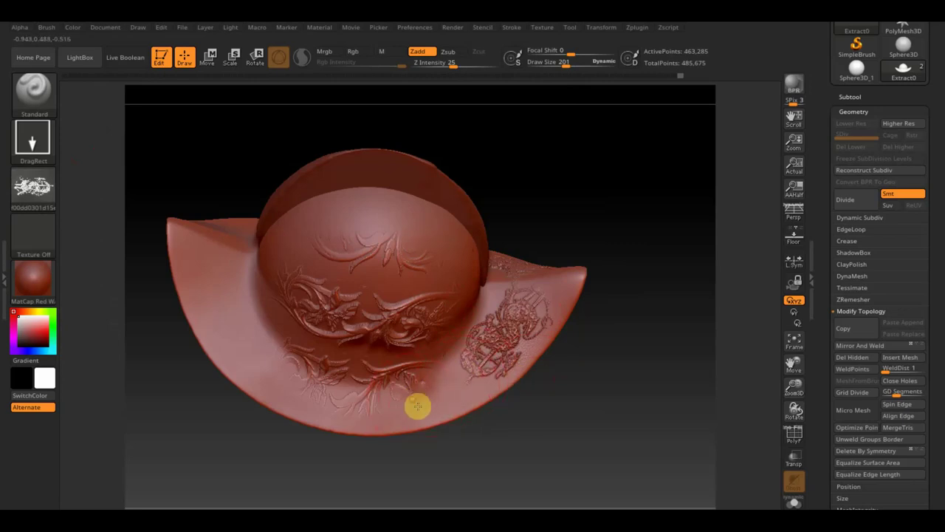
Step: Stamp scroll ornaments on the lower, lower-left and left brim, rotating between stamps to check
mouse_move(428, 422)
left_mouse_down()
mouse_move(421, 460)
mouse_move(431, 467)
left_mouse_up()
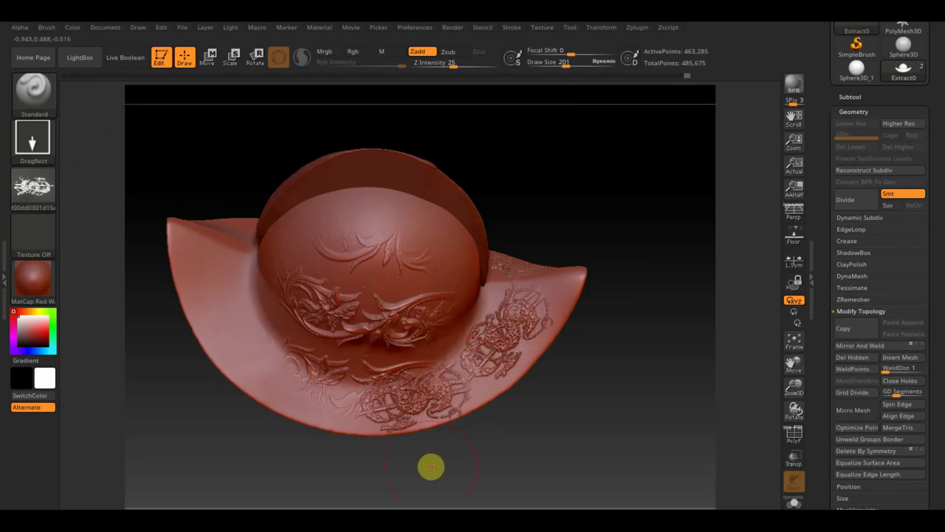
mouse_move(624, 453)
left_mouse_down()
mouse_move(608, 395)
mouse_move(624, 434)
left_mouse_up()
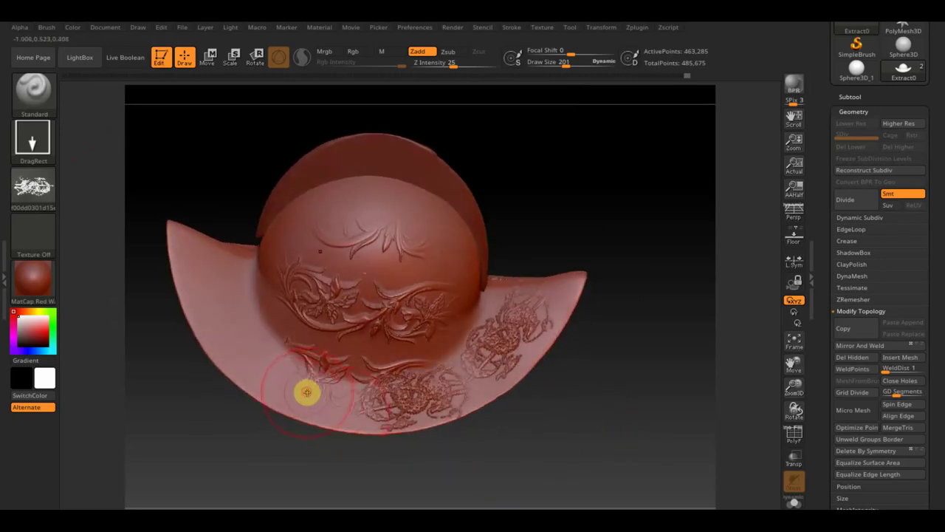
mouse_move(292, 417)
left_mouse_down()
mouse_move(256, 376)
mouse_move(268, 327)
mouse_move(323, 310)
mouse_move(327, 339)
mouse_move(340, 340)
mouse_move(336, 323)
mouse_move(327, 332)
left_mouse_up()
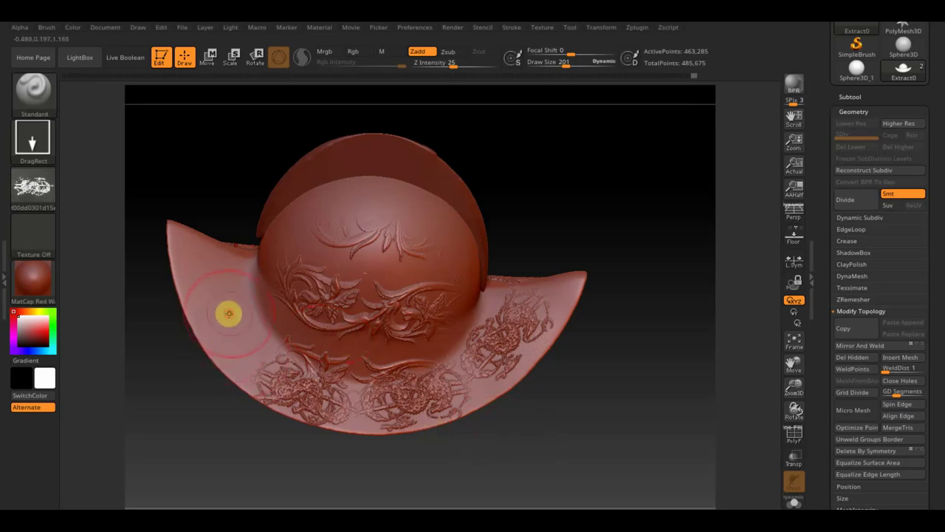
left_click_drag(201, 334, 163, 347)
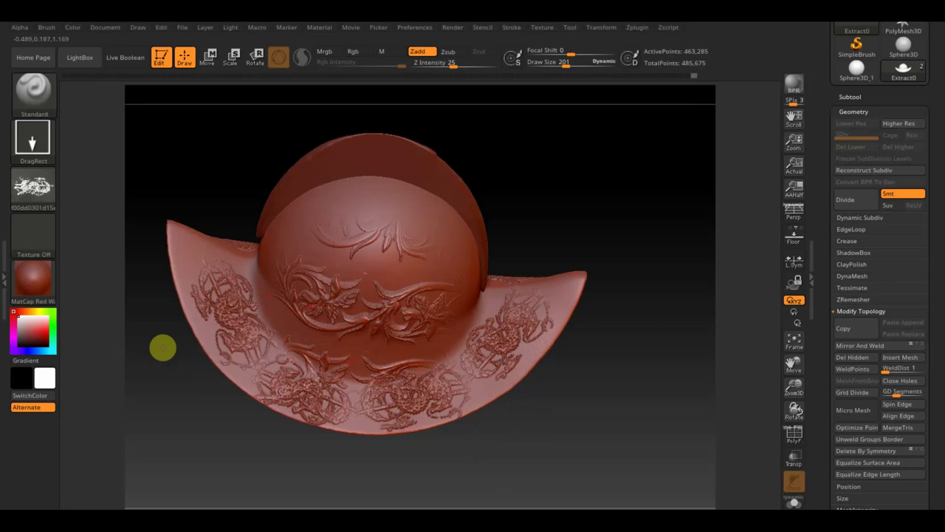
mouse_move(615, 441)
left_mouse_down()
mouse_move(563, 431)
mouse_move(572, 485)
mouse_move(623, 465)
mouse_move(639, 399)
mouse_move(629, 373)
left_mouse_up()
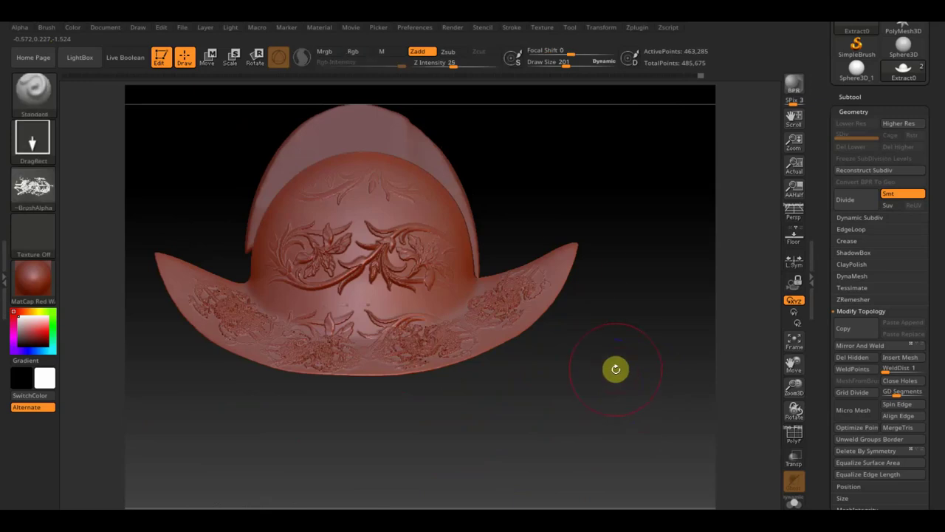
mouse_move(553, 147)
left_mouse_down()
mouse_move(534, 219)
mouse_move(510, 198)
mouse_move(519, 220)
left_mouse_up()
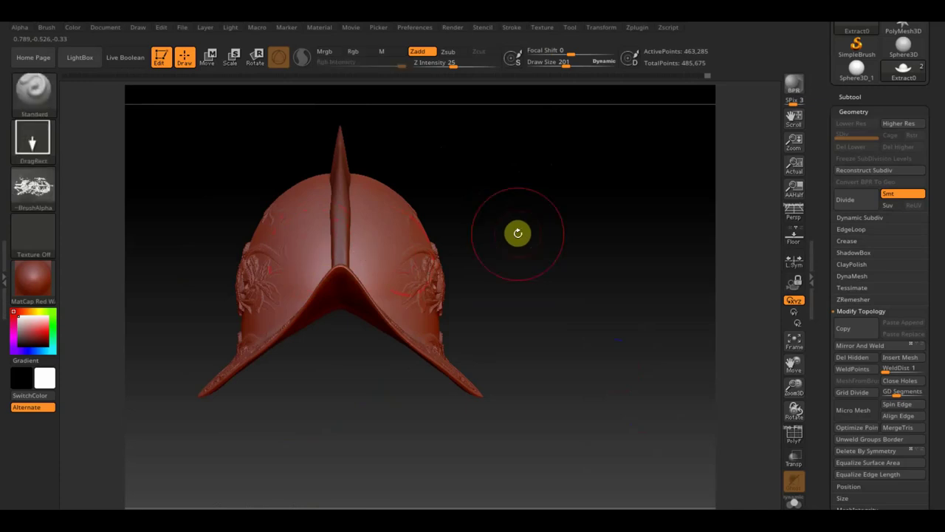
Step: Import the grainy 0a2c5b56439167.59aed384340aa image as the active brush alpha
left_click(25, 194)
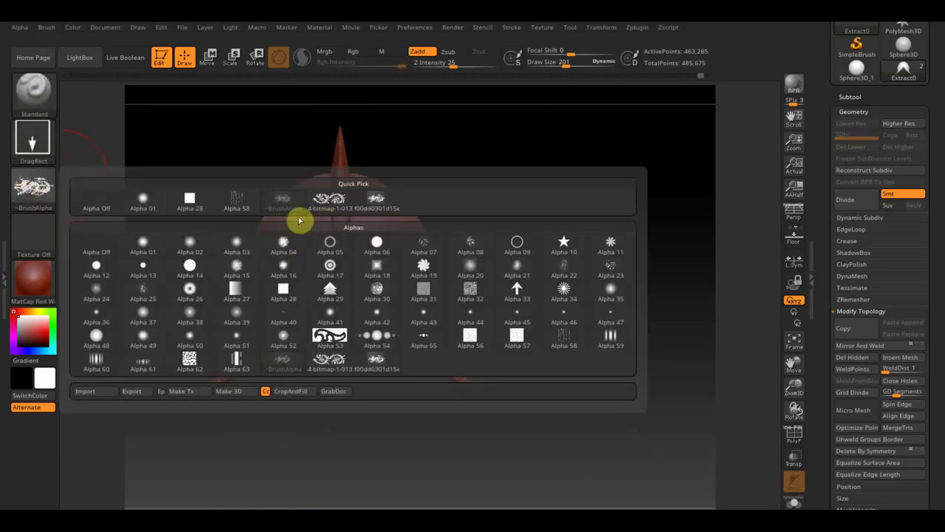
left_click(96, 391)
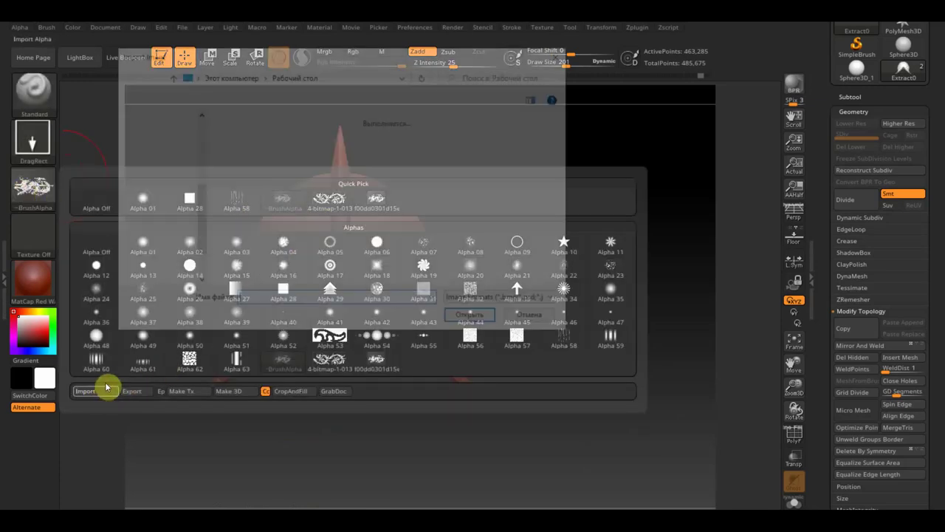
scroll(382, 244, "down", 3)
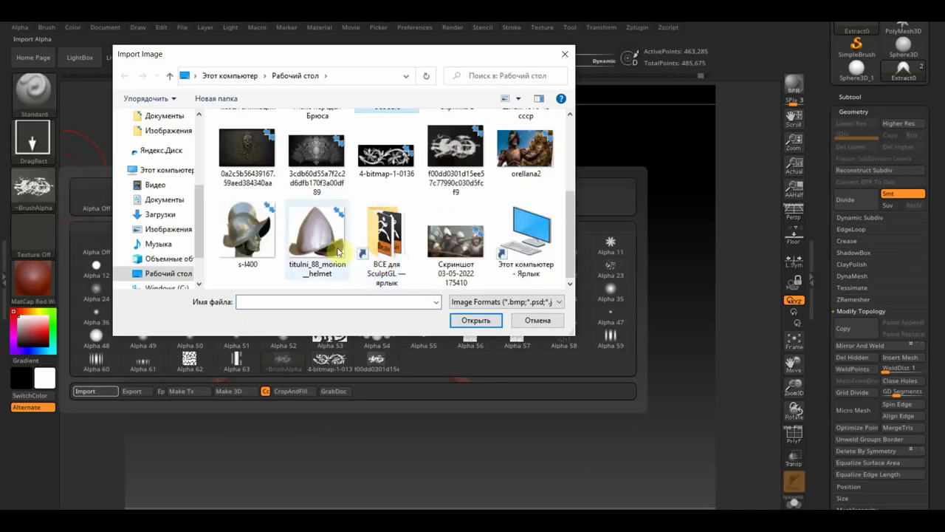
left_click(257, 156)
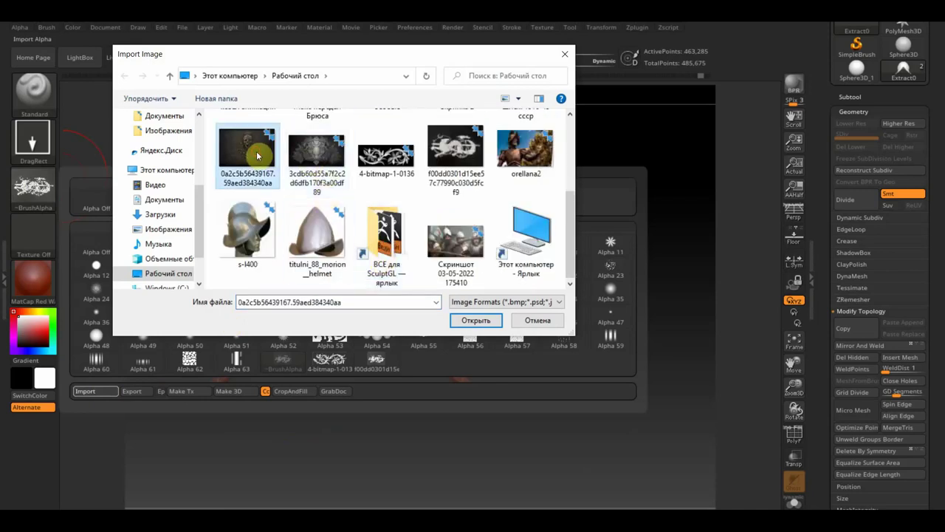
left_click(471, 323)
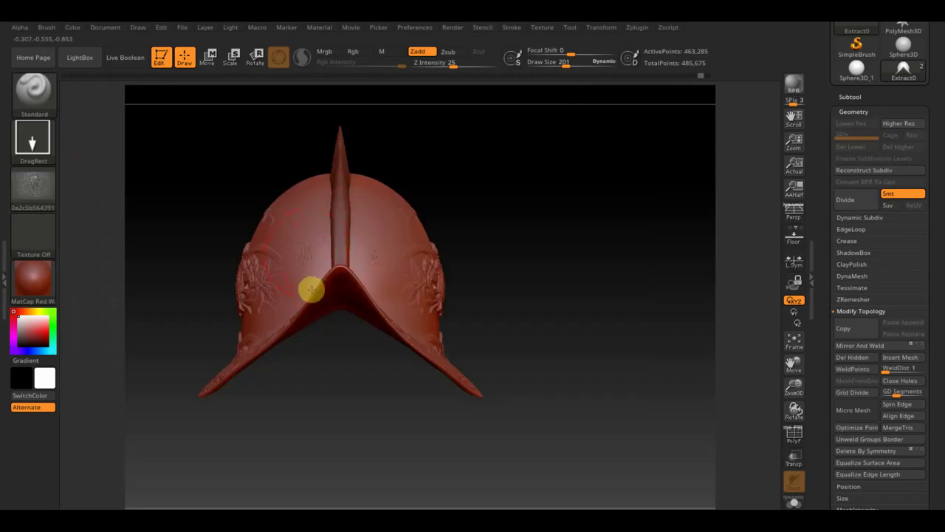
Step: Stamp the grainy texture across the helmet and rotate to view the dome and brim
mouse_move(334, 351)
left_mouse_down()
mouse_move(348, 407)
mouse_move(395, 376)
left_mouse_up()
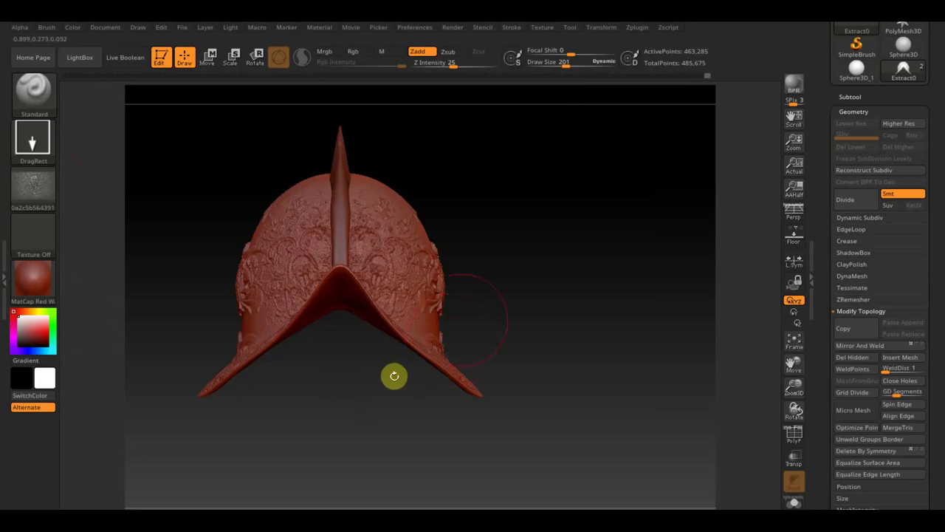
mouse_move(521, 286)
left_mouse_down()
mouse_move(544, 298)
mouse_move(556, 289)
mouse_move(547, 283)
mouse_move(559, 316)
mouse_move(552, 301)
mouse_move(580, 304)
mouse_move(582, 333)
mouse_move(585, 310)
mouse_move(514, 316)
left_mouse_up()
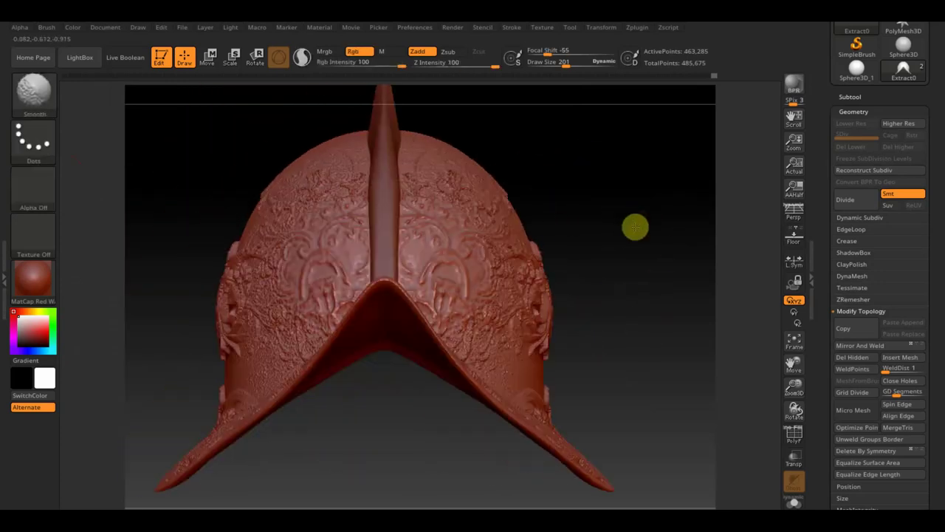
left_click_drag(612, 213, 642, 213)
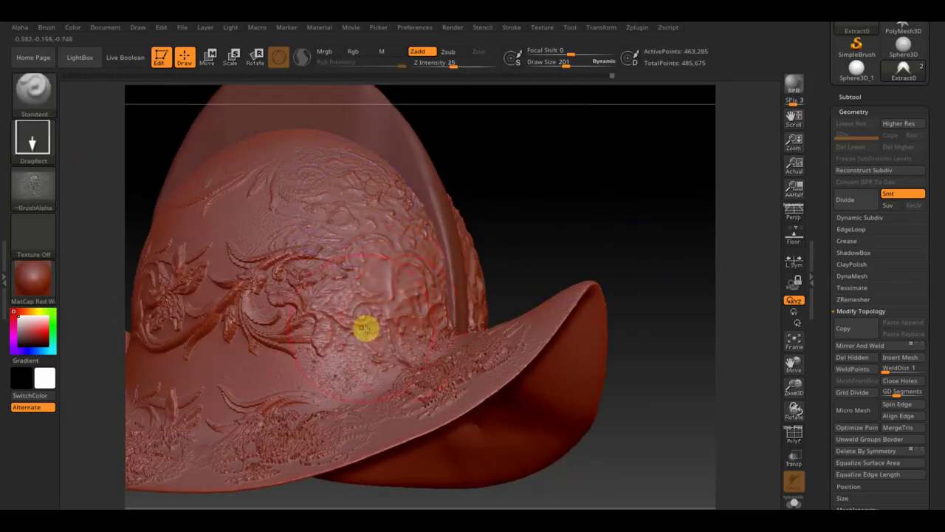
mouse_move(534, 253)
left_mouse_down()
mouse_move(545, 333)
mouse_move(492, 350)
mouse_move(451, 344)
mouse_move(431, 368)
mouse_move(274, 416)
left_mouse_up()
left_click_drag(534, 461, 651, 376)
Step: Smooth down the overly strong stamped detail on the brim
key("shift")
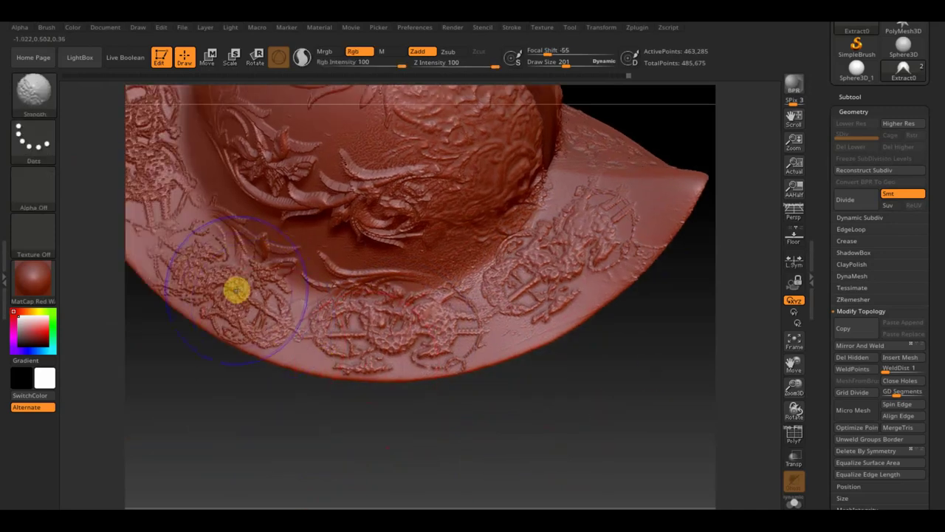
left_click_drag(194, 393, 327, 465)
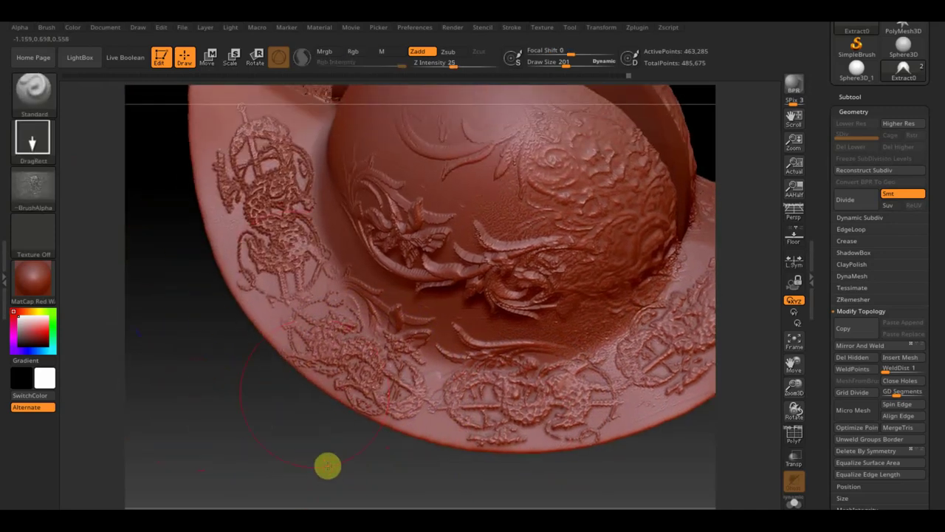
left_click_drag(276, 215, 274, 212, "shift")
mouse_move(209, 357)
left_mouse_down()
mouse_move(196, 288)
mouse_move(365, 203)
left_mouse_up()
left_click_drag(257, 373, 268, 376, "shift")
left_click_drag(334, 393, 332, 487)
mouse_move(477, 460)
left_mouse_down()
mouse_move(471, 443)
mouse_move(523, 452)
left_mouse_up()
mouse_move(500, 398)
left_mouse_down()
mouse_move(530, 407)
mouse_move(400, 310)
left_mouse_up()
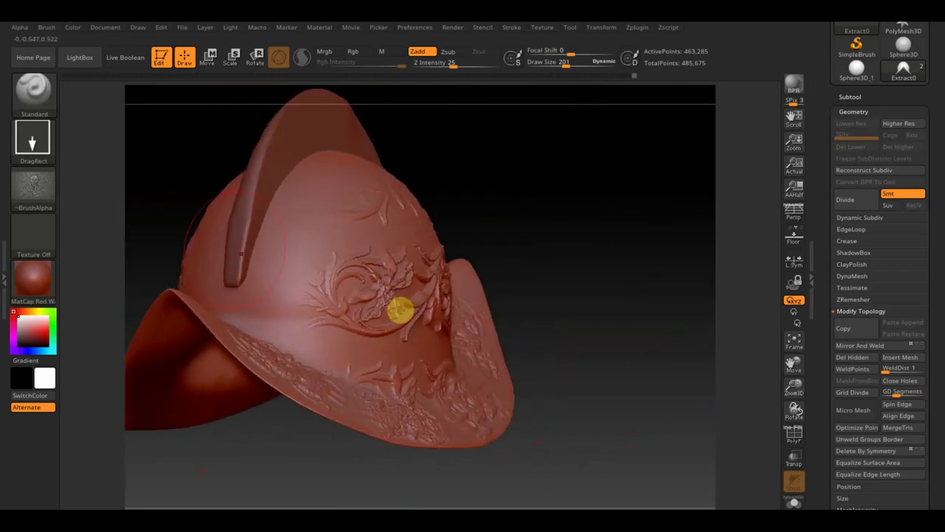
Step: Stamp more grain on the dome, soften it with Smooth, and inspect the crest and brim
left_click_drag(275, 289, 296, 405)
key("shift")
mouse_move(287, 263)
left_mouse_down("shift")
mouse_move(289, 243)
mouse_move(277, 285)
mouse_move(289, 301)
left_mouse_up("shift")
left_click_drag(569, 188, 314, 266)
mouse_move(572, 190)
left_mouse_down()
mouse_move(544, 198)
mouse_move(595, 213)
left_mouse_up()
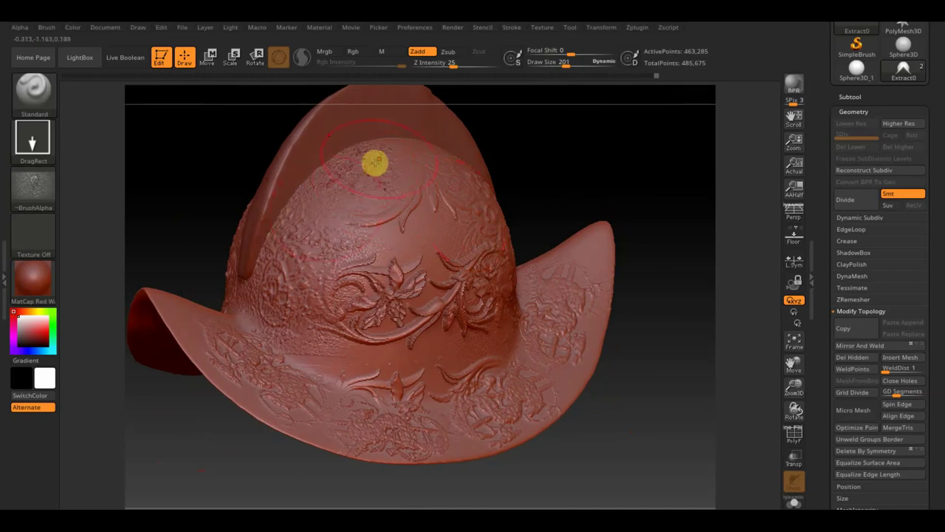
mouse_move(509, 151)
left_mouse_down()
mouse_move(547, 161)
mouse_move(533, 177)
left_mouse_up()
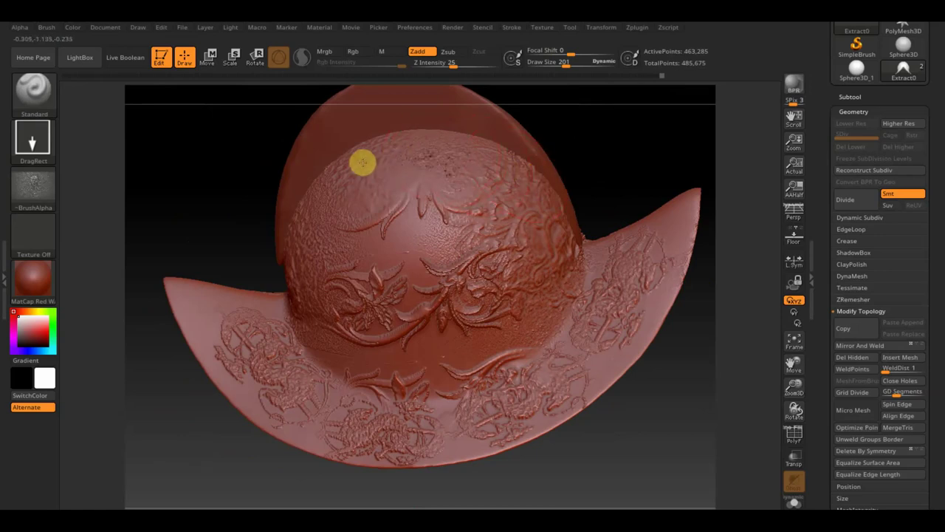
mouse_move(638, 156)
left_mouse_down()
mouse_move(650, 158)
mouse_move(645, 125)
left_mouse_up()
mouse_move(670, 154)
left_mouse_down()
mouse_move(647, 175)
mouse_move(548, 213)
mouse_move(635, 175)
mouse_move(629, 285)
left_mouse_up()
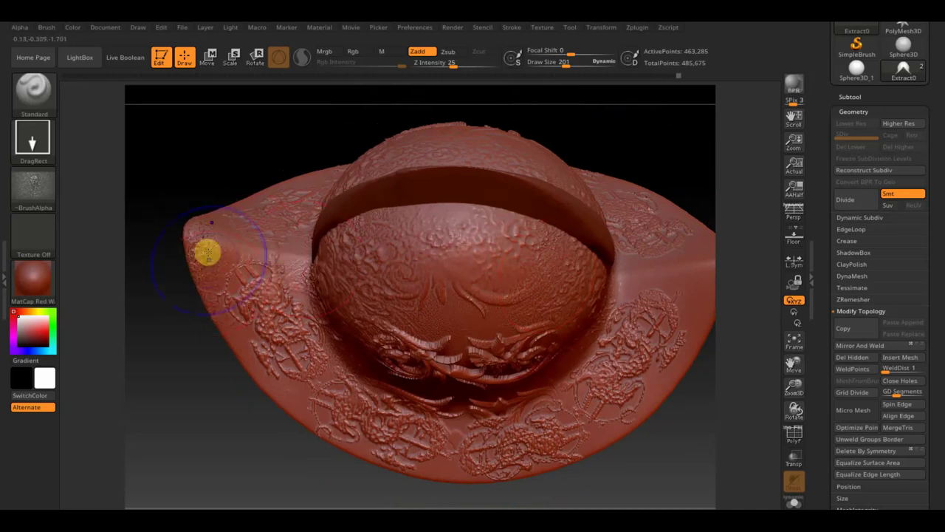
mouse_move(183, 369)
left_mouse_down()
mouse_move(175, 309)
mouse_move(246, 350)
left_mouse_up()
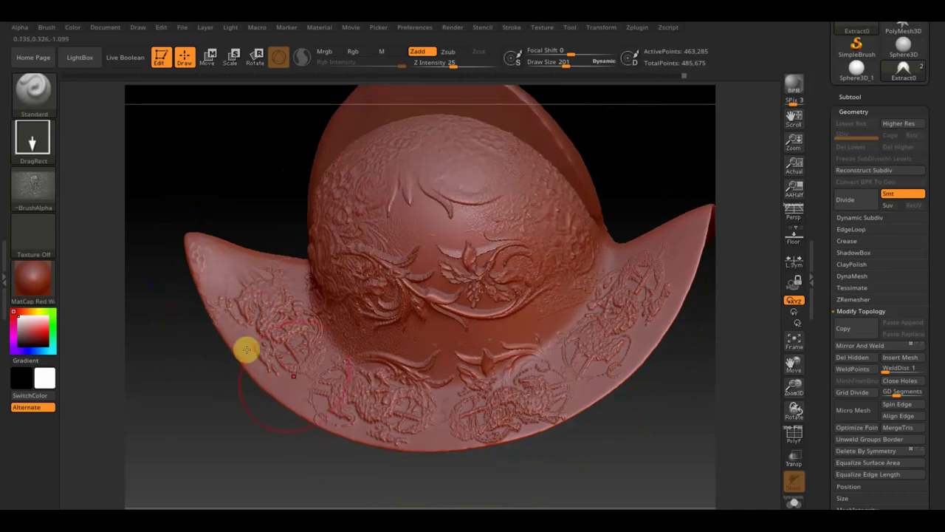
key("shift")
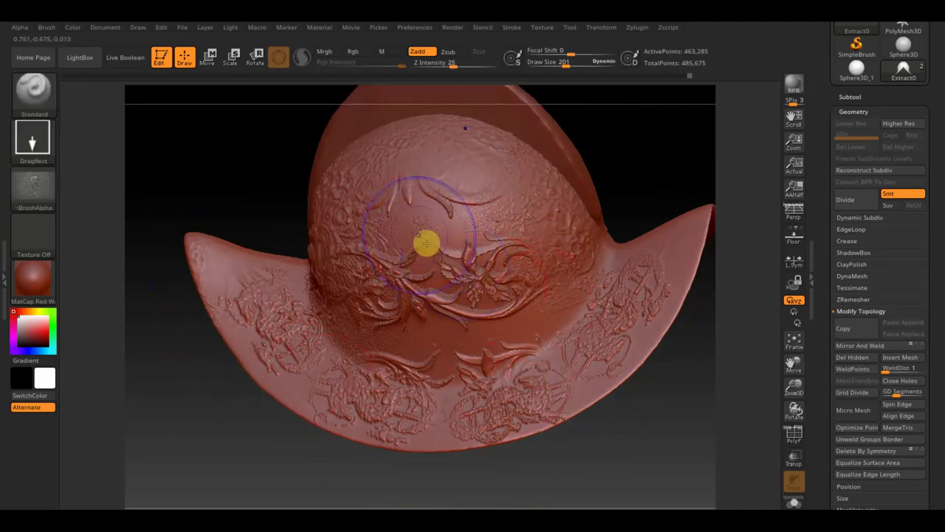
left_click_drag(640, 195, 667, 167)
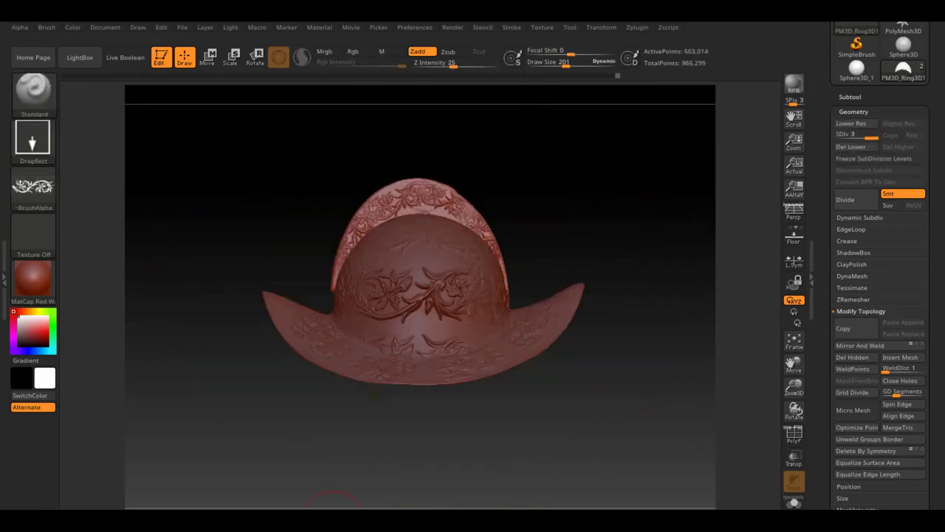
left_click(535, 29)
left_click(582, 96)
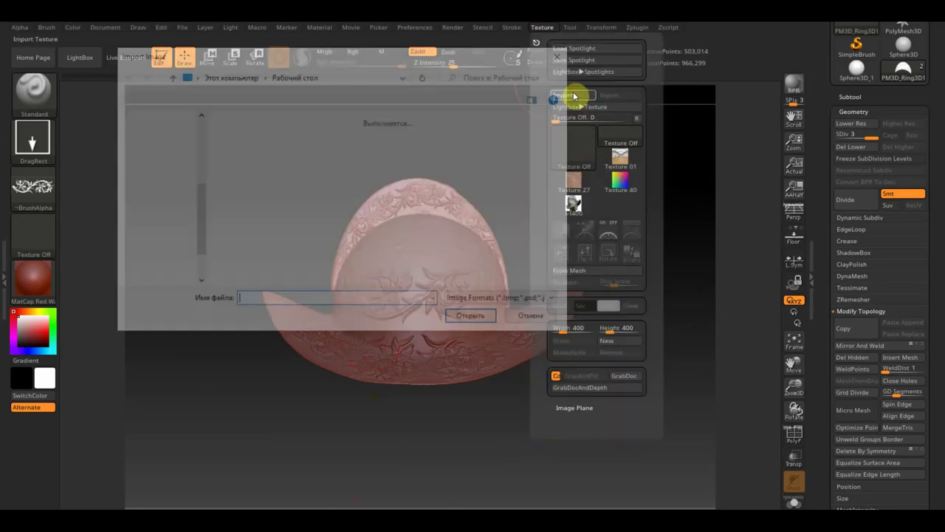
scroll(392, 257, "down", 3)
scroll(456, 211, "up", 1)
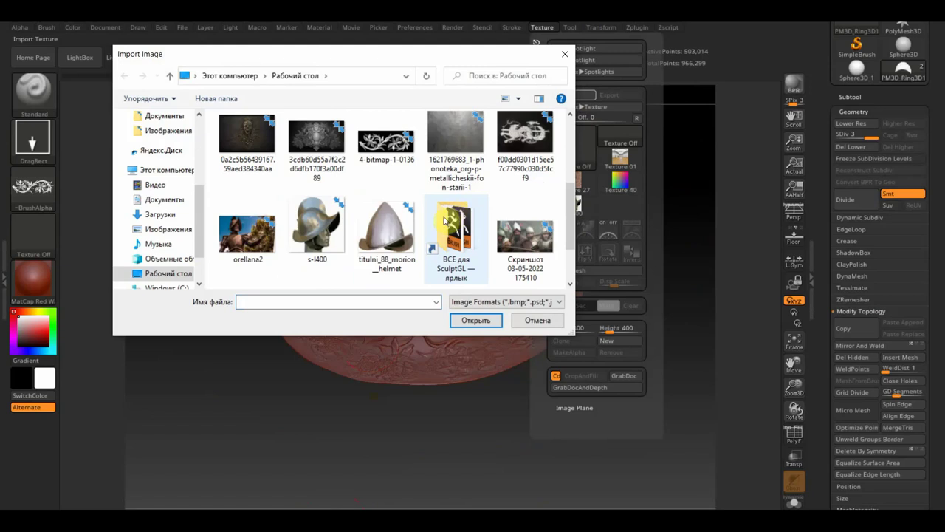
left_click(465, 144)
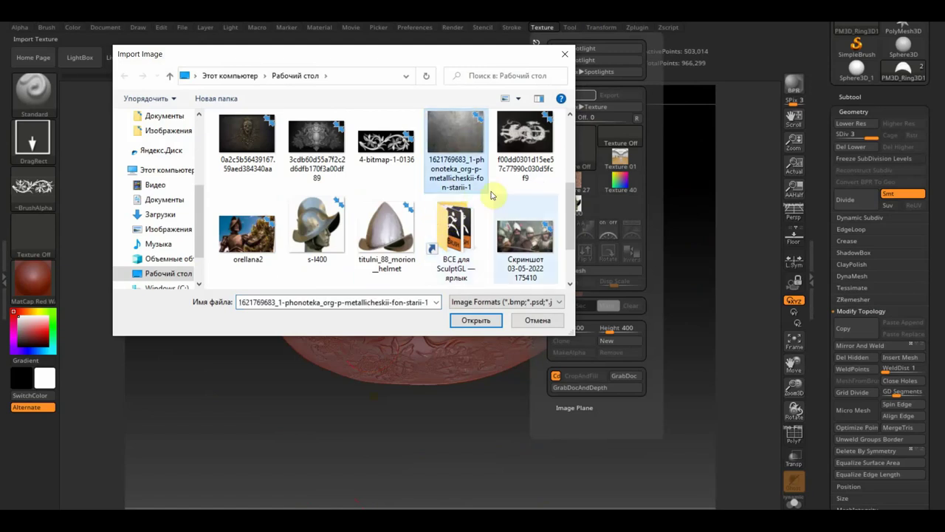
left_click(475, 322)
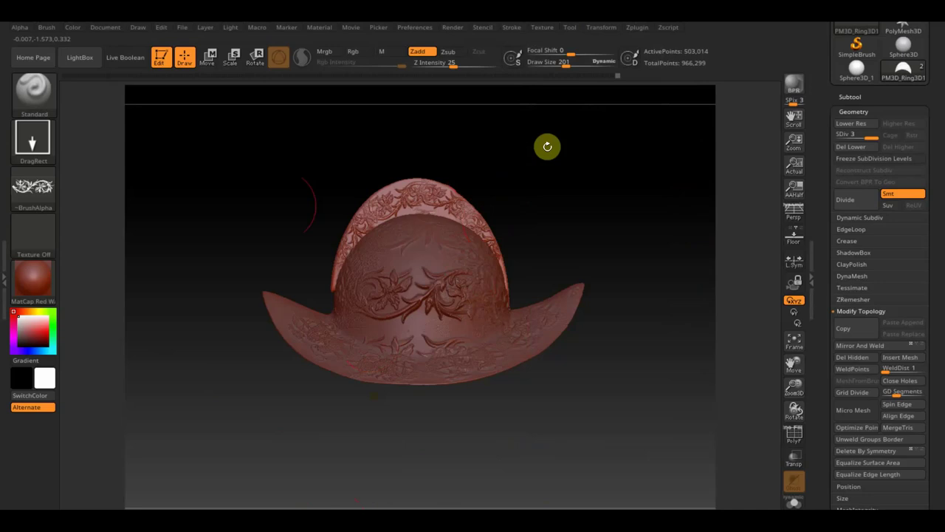
Step: Set the brush to Alpha Off, FreeHand stroke, and Rgb colour painting
left_click(31, 191)
left_click(93, 200)
left_click(37, 148)
left_click(189, 154)
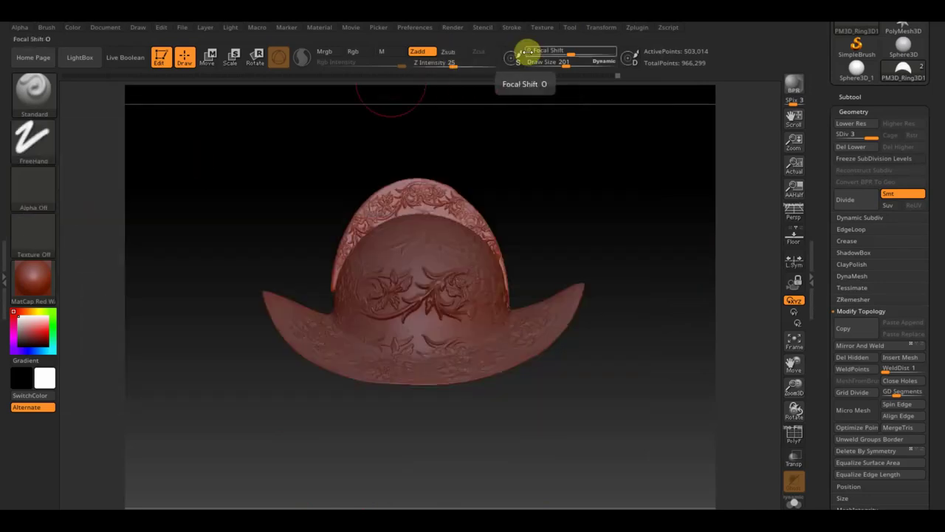
left_click(365, 57)
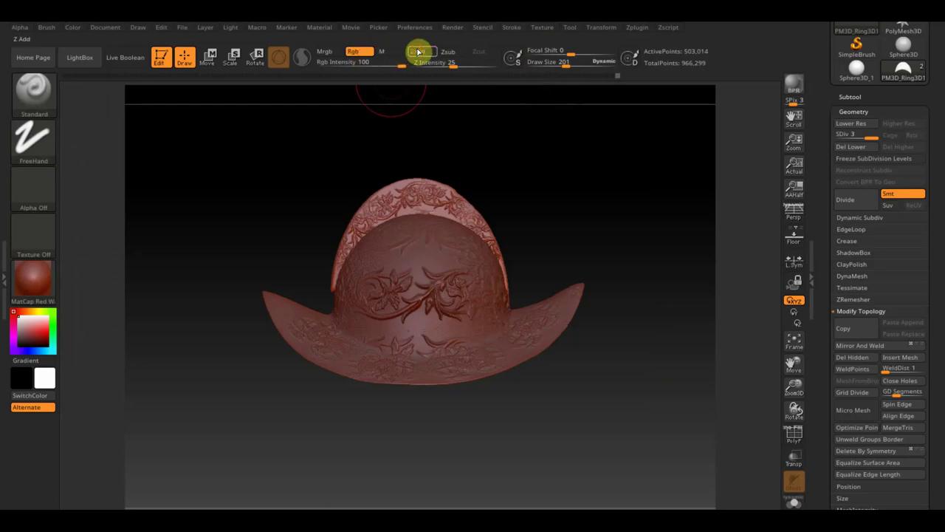
Step: Select the metal texture and add it to Spotlight as a stencil
left_click(550, 30)
left_click(620, 205)
left_click(608, 233)
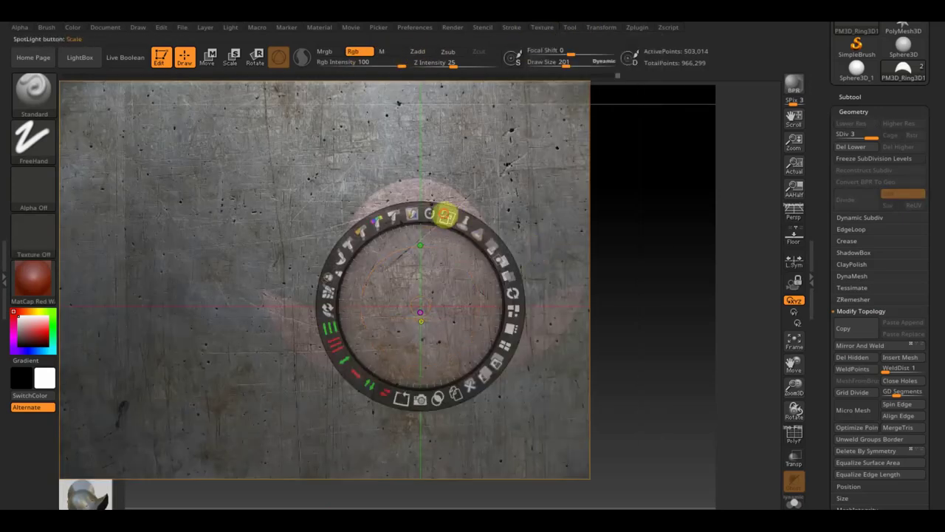
Step: Scale and position the Spotlight metal texture over the helmet at full opacity
left_click_drag(446, 215, 365, 190)
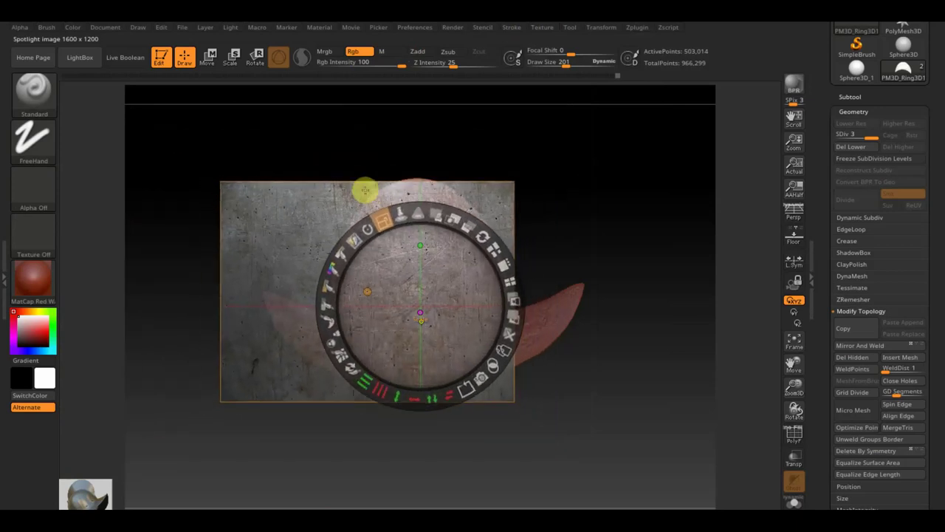
left_click_drag(392, 211, 463, 244)
mouse_move(509, 220)
left_mouse_down()
mouse_move(492, 246)
mouse_move(559, 234)
left_mouse_up()
left_click_drag(555, 240, 553, 362)
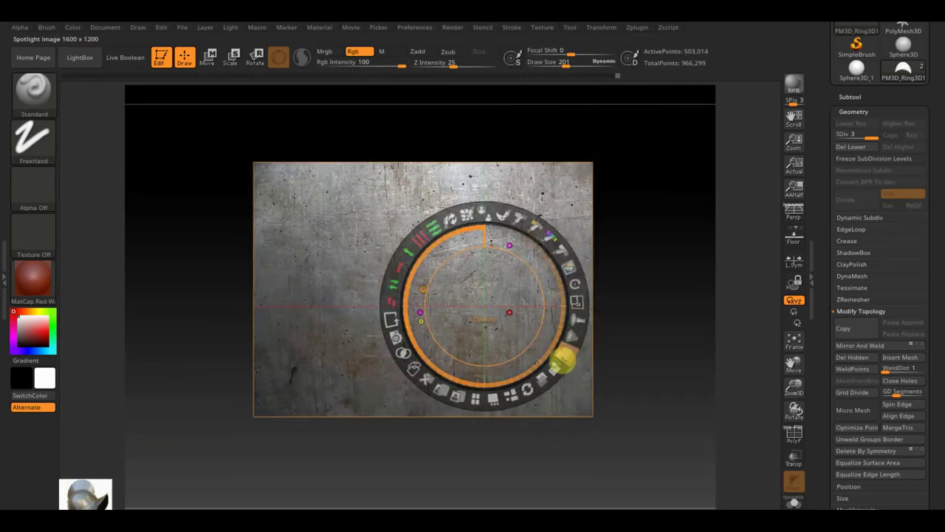
Step: Select the Extract0 subtool, raise Draw Size to 384, and paint the metal texture
key("shift")
key("shift+z")
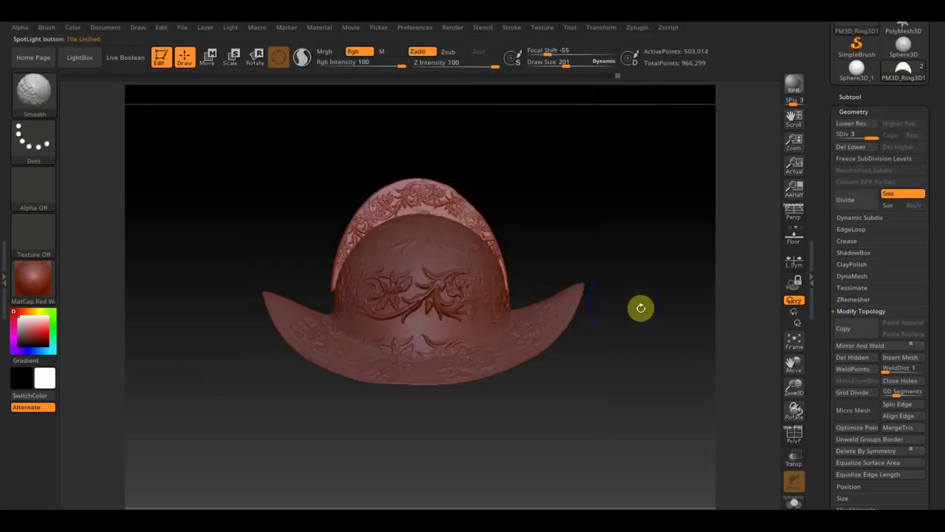
left_click(441, 294, "alt")
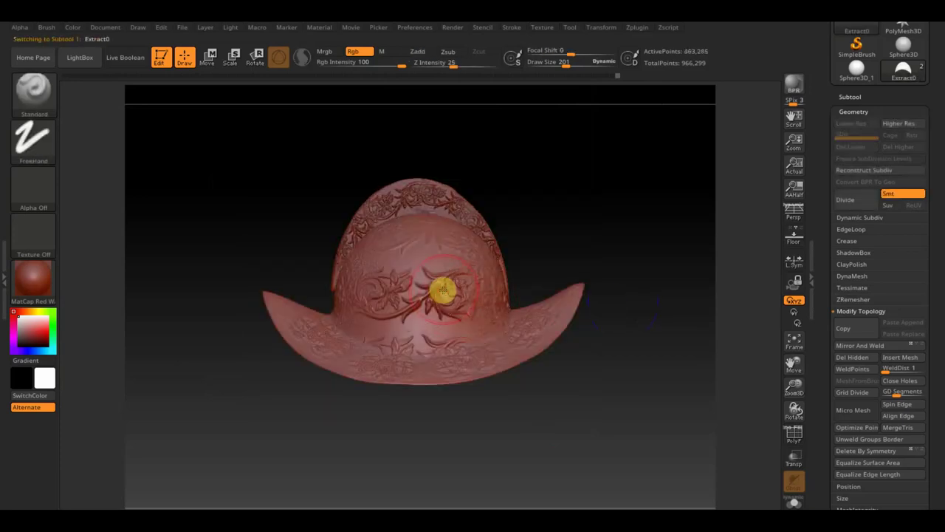
key("shift")
key("shift+z")
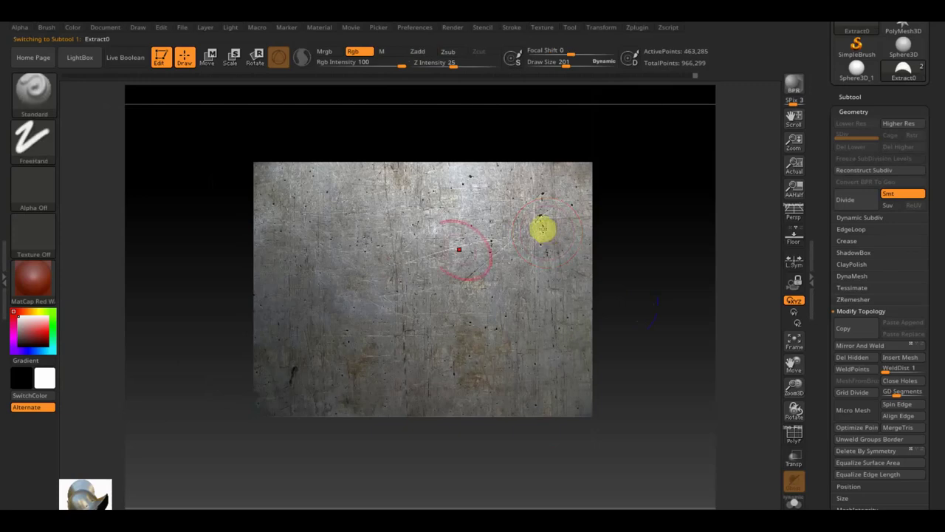
left_click_drag(567, 62, 577, 62)
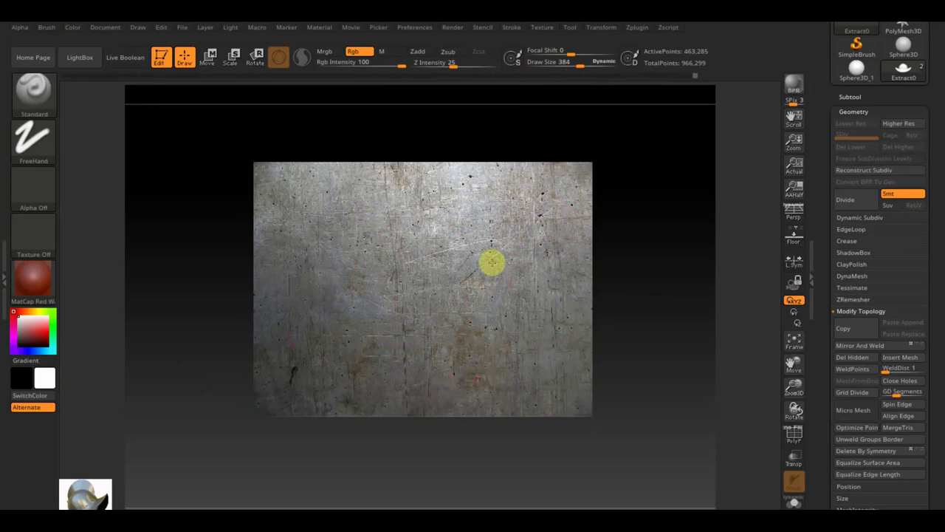
key("shift+z")
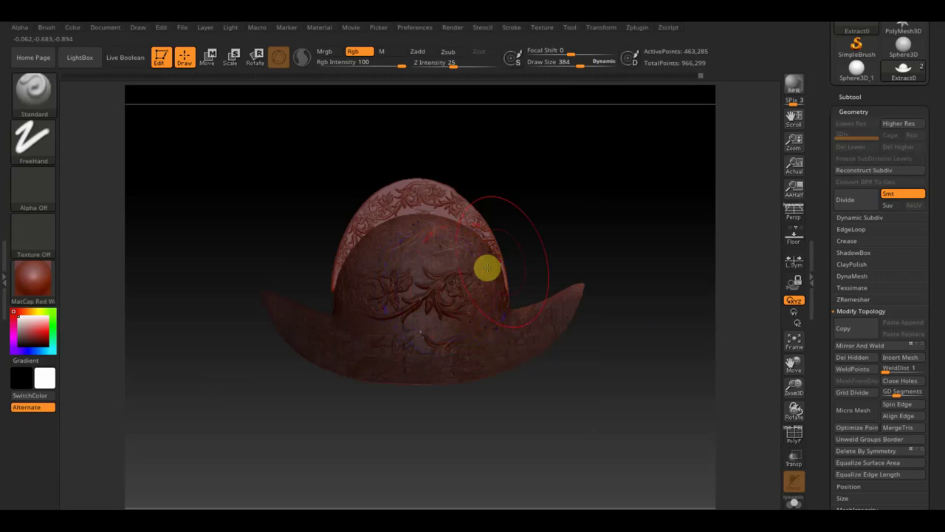
Step: Apply the SketchShaded2 material and orbit to the helmet's underside
left_click(20, 286)
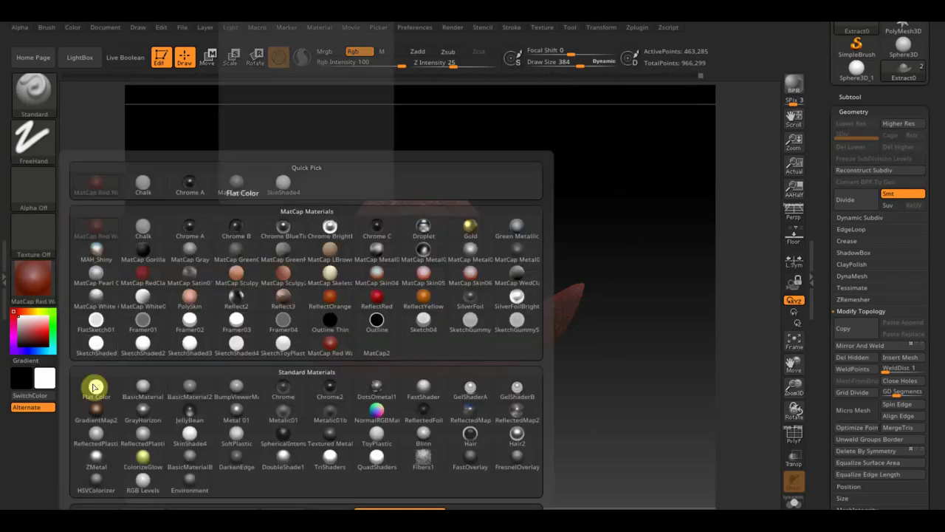
left_click(144, 346)
mouse_move(660, 220)
left_mouse_down()
mouse_move(606, 246)
mouse_move(627, 281)
mouse_move(647, 264)
mouse_move(642, 244)
mouse_move(610, 332)
mouse_move(613, 355)
mouse_move(637, 344)
left_mouse_up()
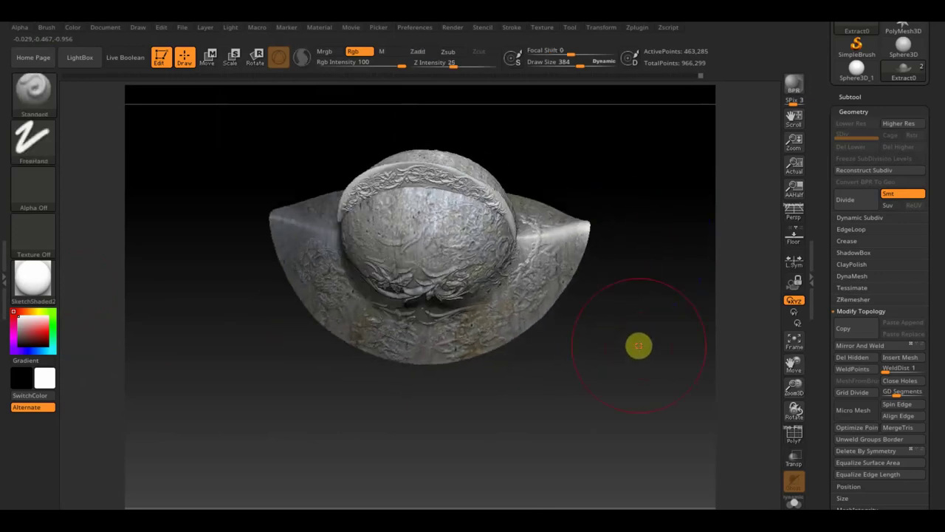
Step: Keep painting metal onto Extract0, toggling Spotlight, then select the PM3D_Ring3D1 subtool
key("shift+z")
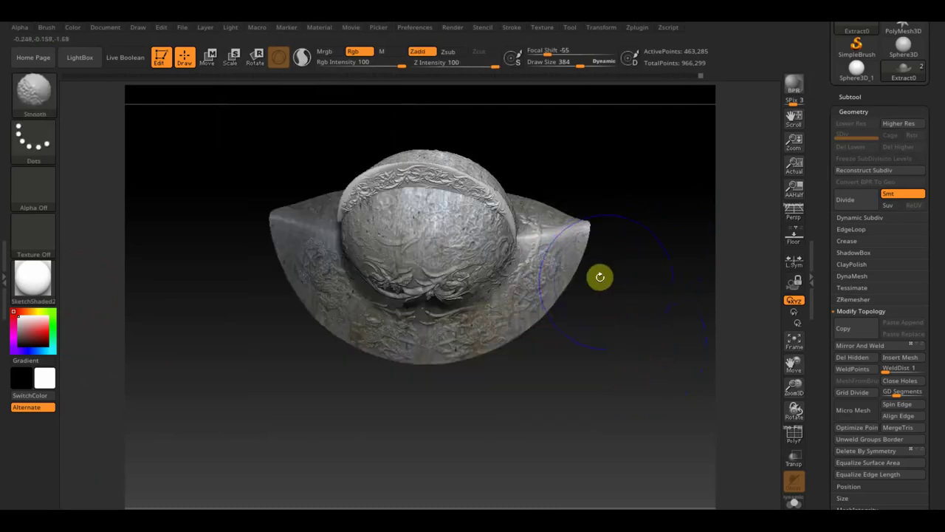
key("shift+z")
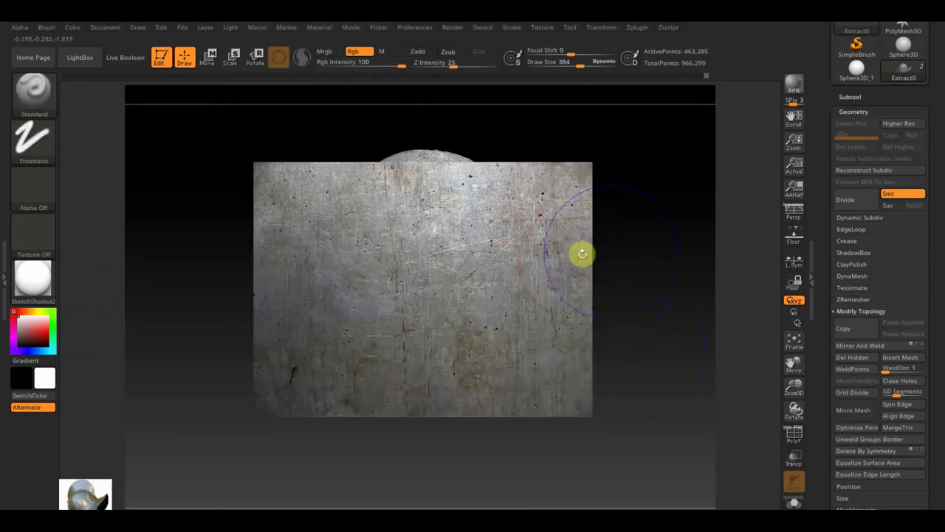
key("shift+z")
key("shift+z")
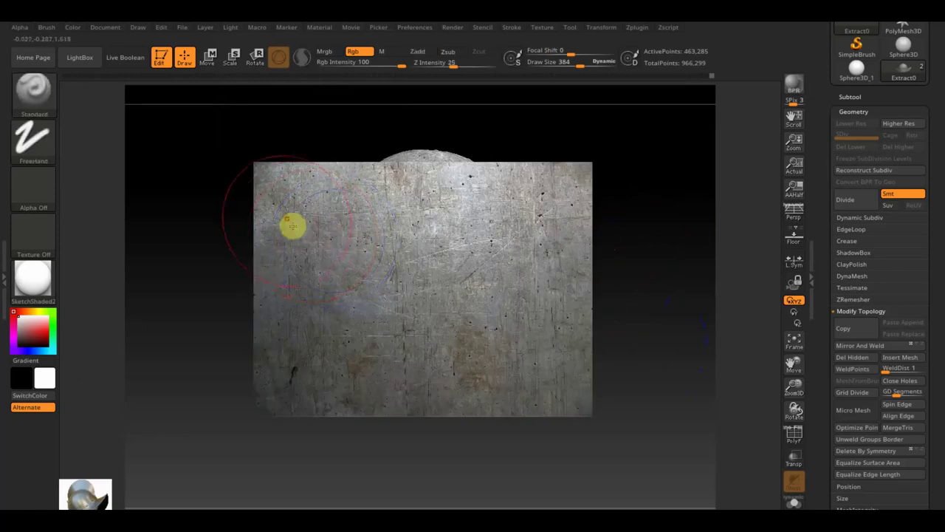
key("shift+z")
key("shift+z")
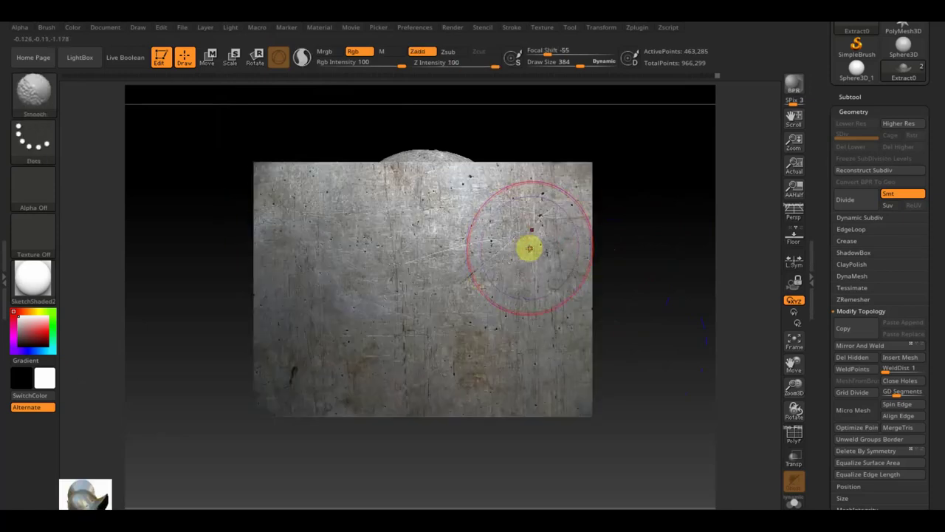
key("shift+z")
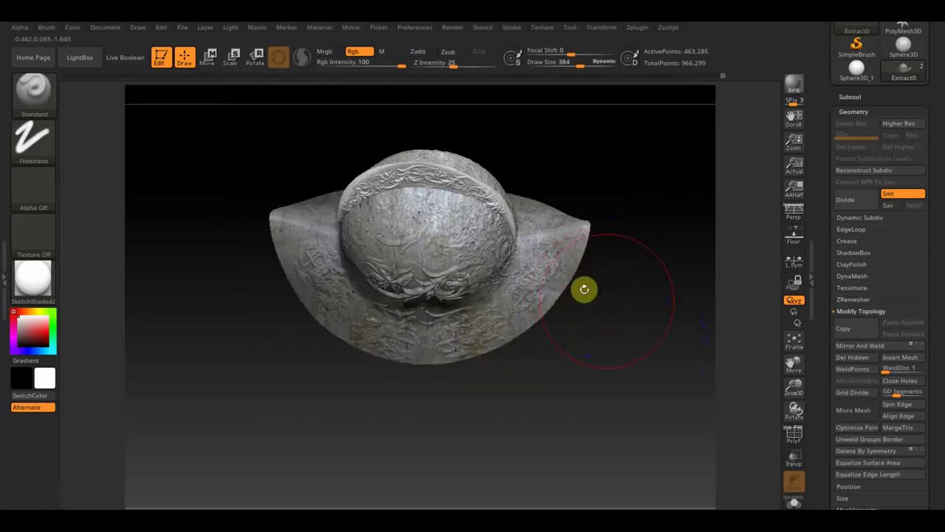
mouse_move(620, 300)
left_mouse_down("shift")
mouse_move(633, 244)
mouse_move(621, 238)
left_mouse_up("shift")
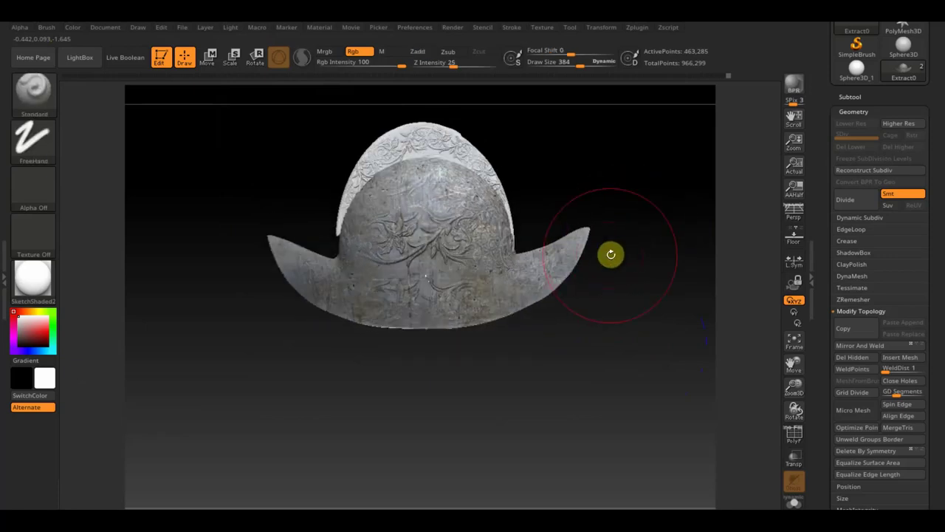
left_click(456, 155, "alt")
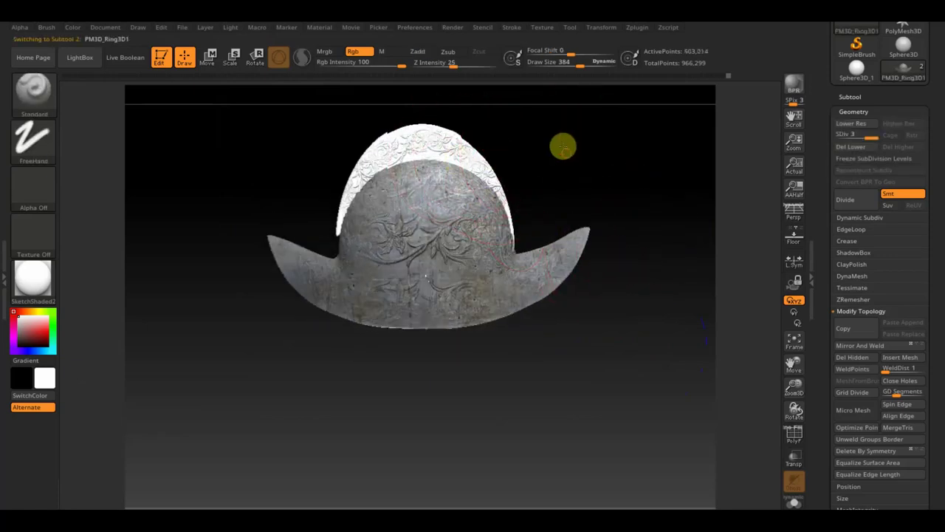
Step: Turn the helmet to the front and move the Spotlight metal texture over the dome
left_click_drag(563, 145, 546, 207)
key("shift+z")
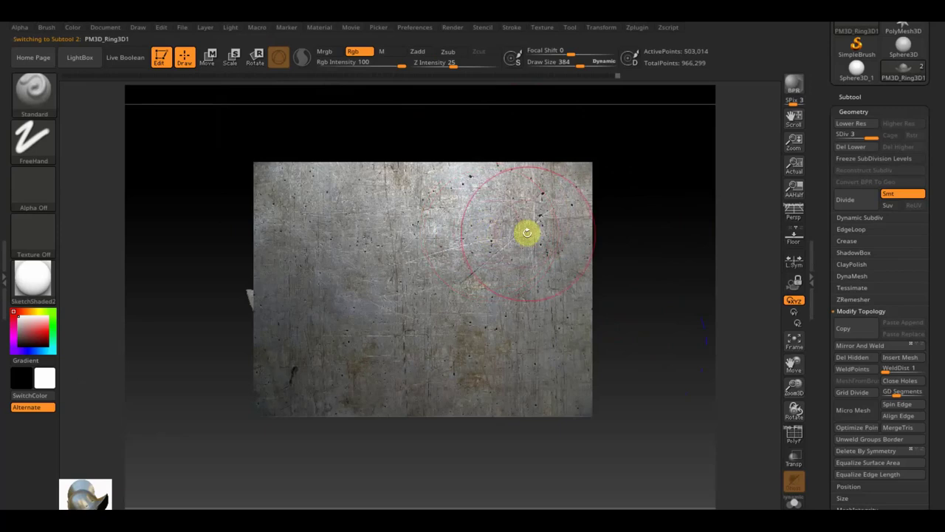
key("z")
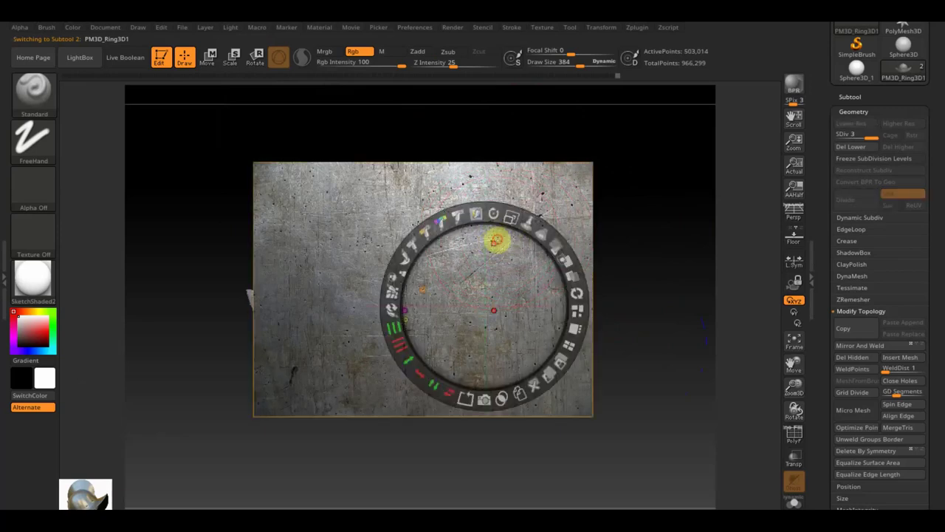
left_click_drag(496, 240, 475, 151)
key("z")
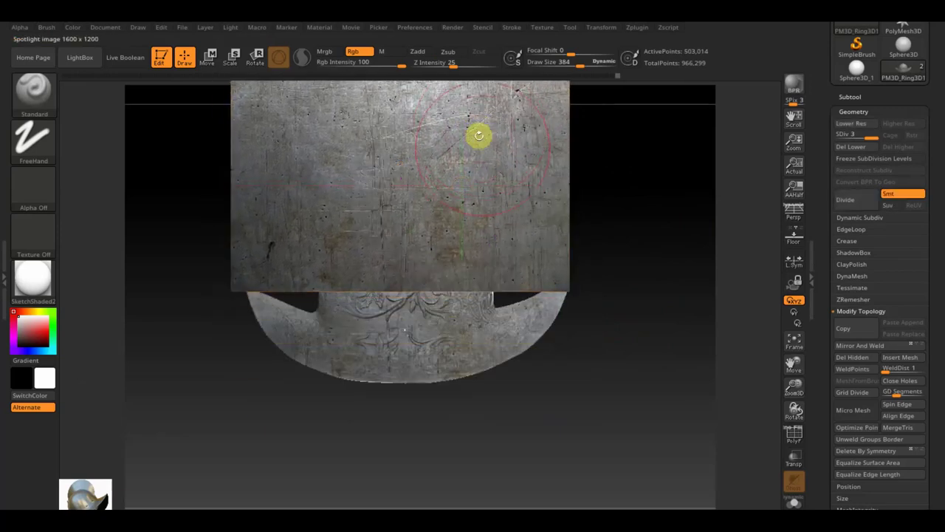
Step: Paint the scratched-metal texture onto the PM3D_Ring3D1 dome and check the result zoomed out
mouse_move(477, 196)
left_mouse_down()
mouse_move(374, 158)
mouse_move(421, 181)
mouse_move(593, 200)
left_mouse_up()
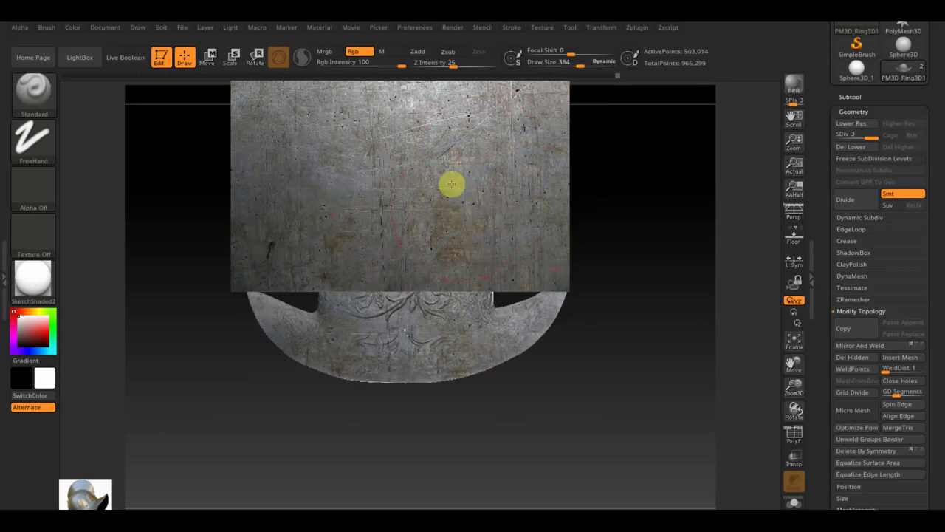
key("shift+z")
key("shift+z")
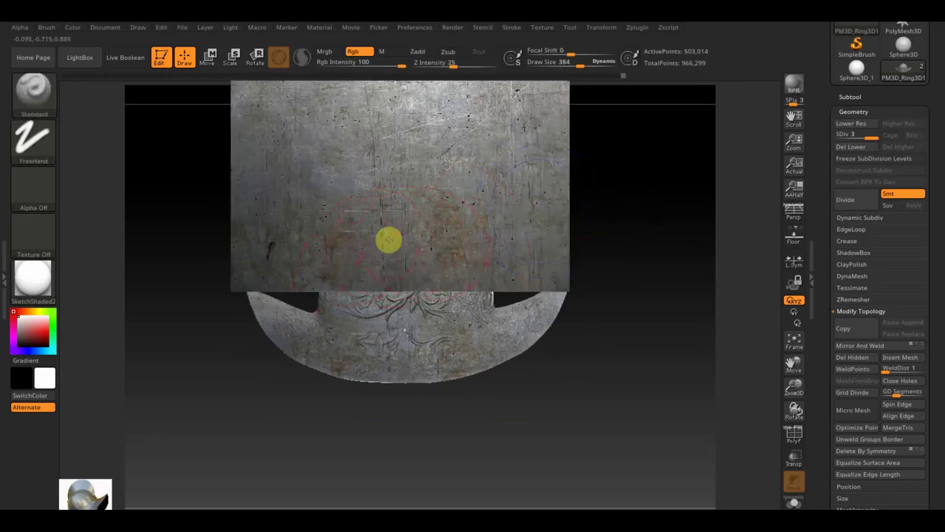
key("shift+z")
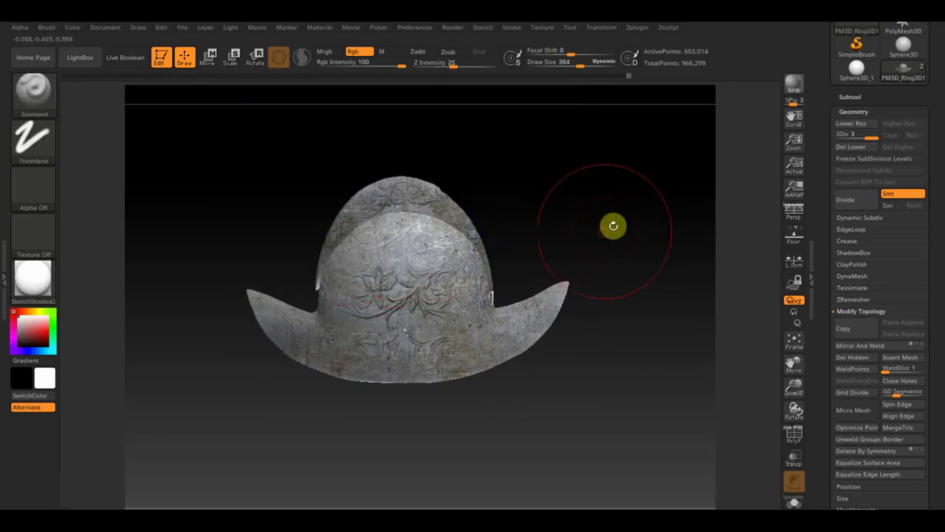
key("z")
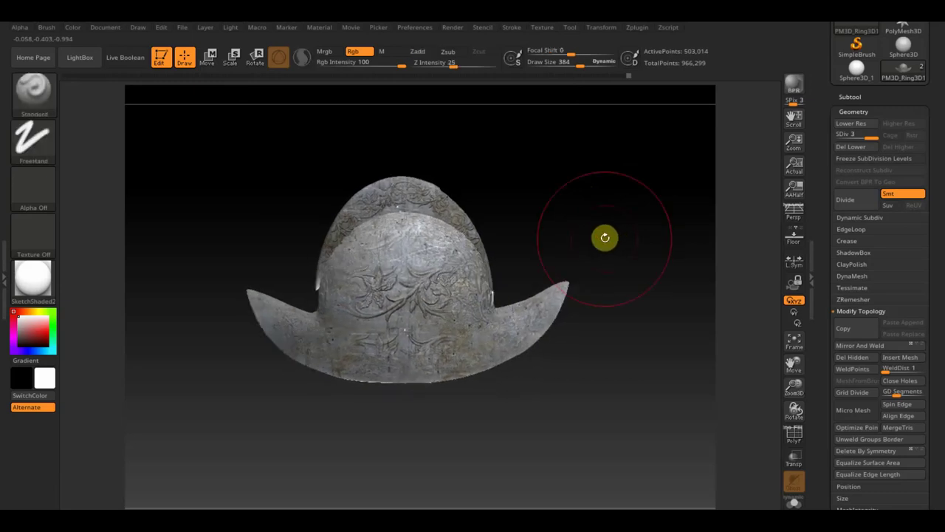
mouse_move(601, 236)
left_mouse_down()
mouse_move(588, 211)
mouse_move(583, 226)
mouse_move(595, 253)
mouse_move(579, 215)
left_mouse_up()
key("shift+z")
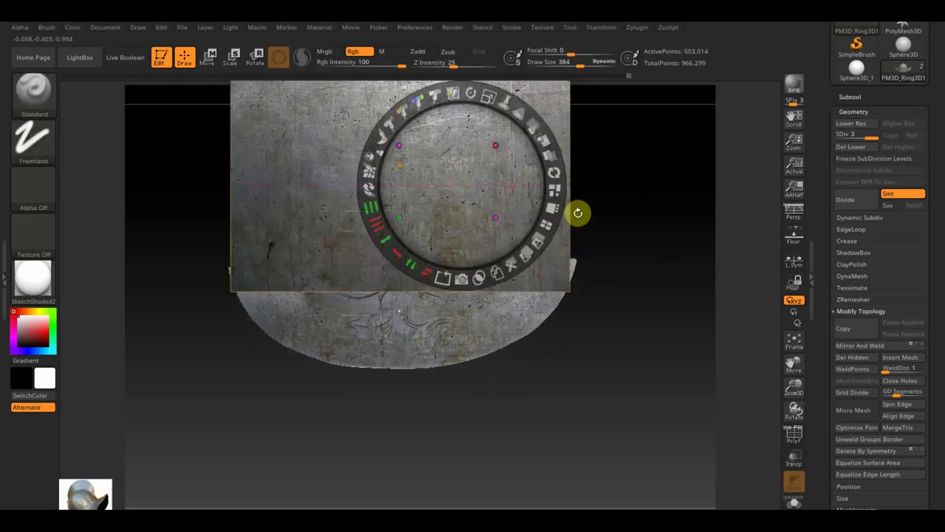
Step: Rotate the Spotlight texture and paint it onto the helmet shell
mouse_move(475, 93)
left_mouse_down()
mouse_move(507, 207)
mouse_move(531, 194)
mouse_move(473, 179)
mouse_move(390, 306)
left_mouse_up()
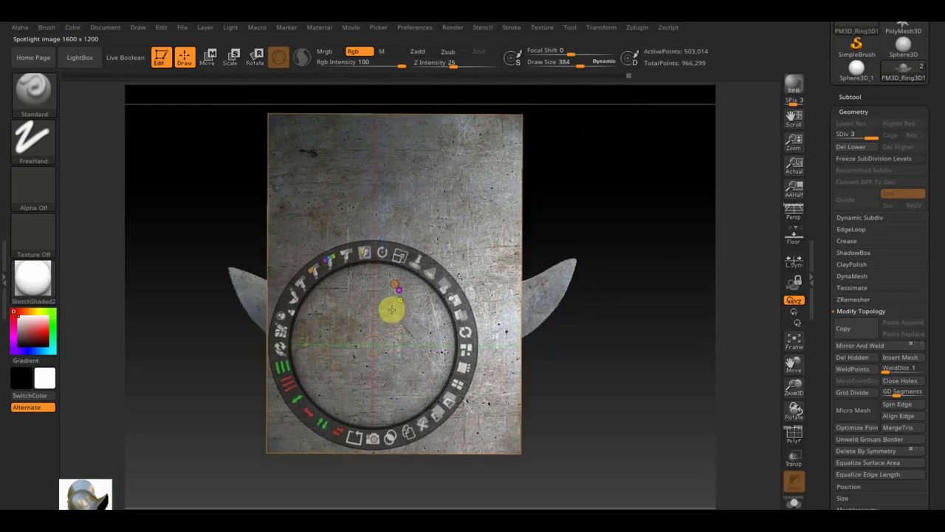
key("shift+z")
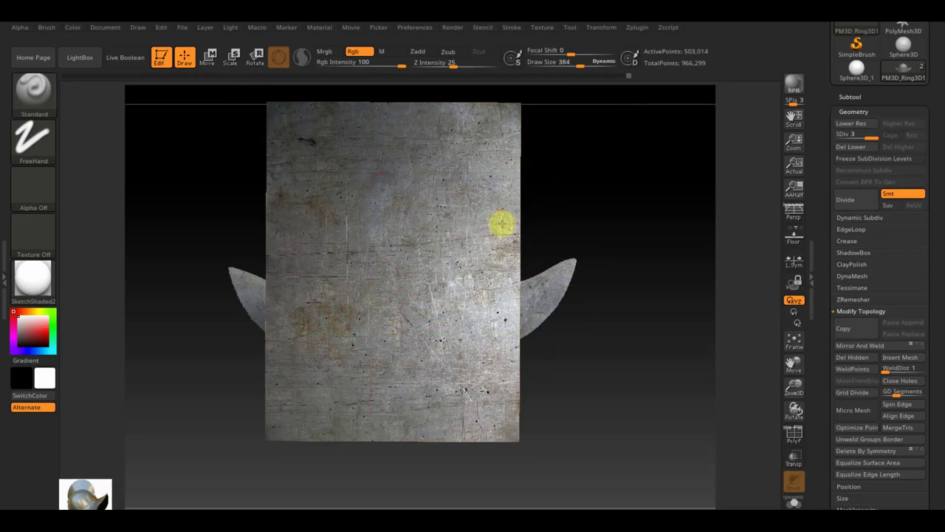
key("shift+z")
key("shift+z")
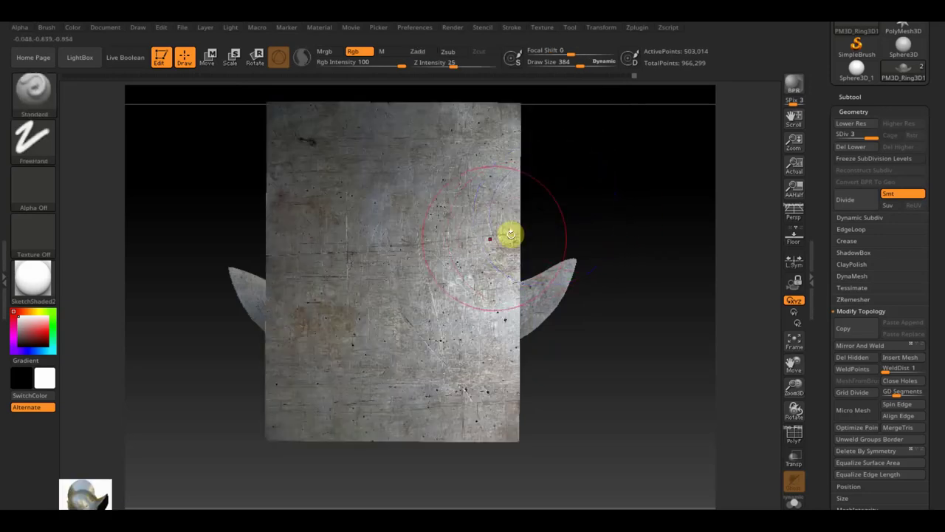
key("shift+z")
Step: Inspect the painted helmet from three-quarter, front and side views, toggling the texture image
left_click_drag(608, 212, 544, 234)
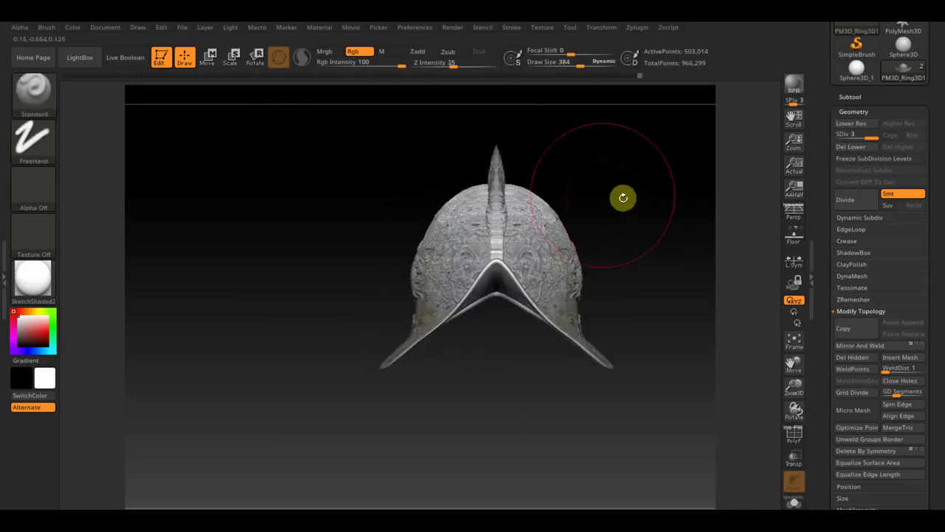
left_click_drag(390, 127, 489, 337, "ctrl")
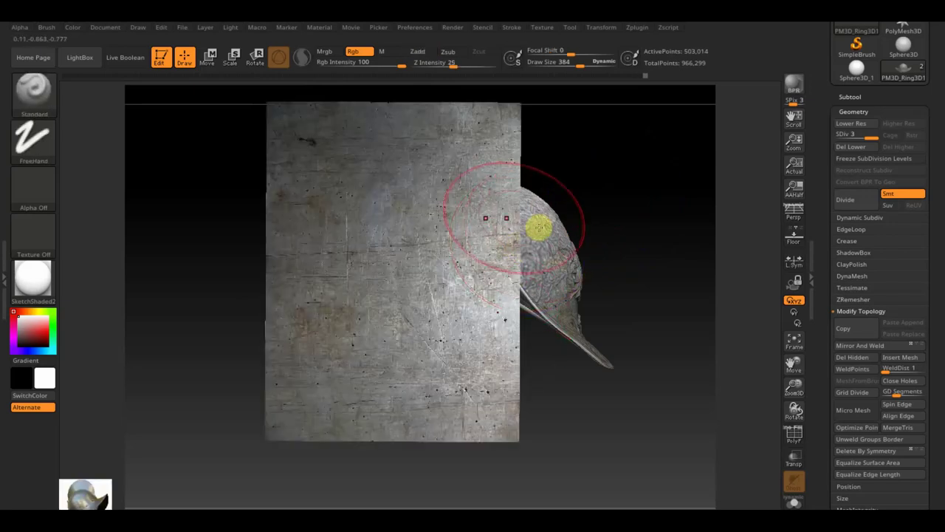
mouse_move(506, 152)
left_mouse_down()
mouse_move(502, 271)
mouse_move(509, 215)
left_mouse_up()
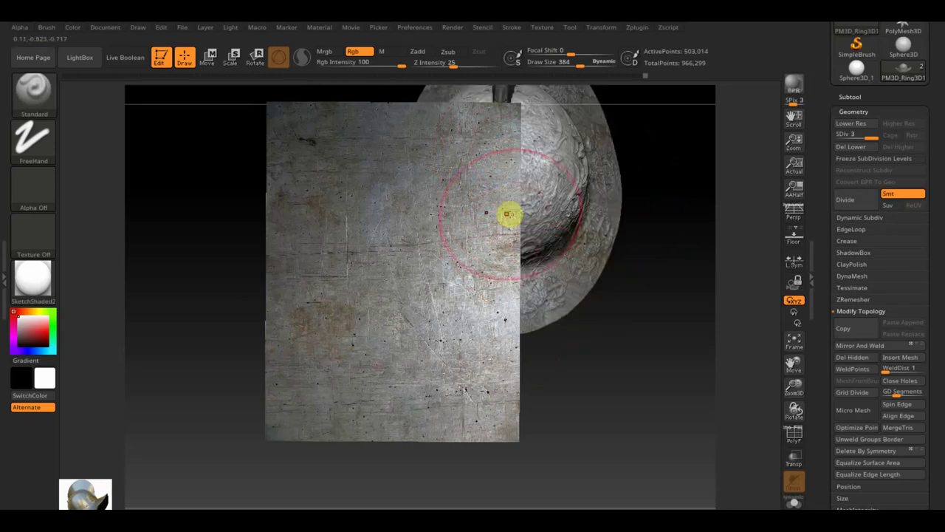
mouse_move(602, 406)
left_mouse_down()
mouse_move(611, 332)
mouse_move(599, 310)
left_mouse_up()
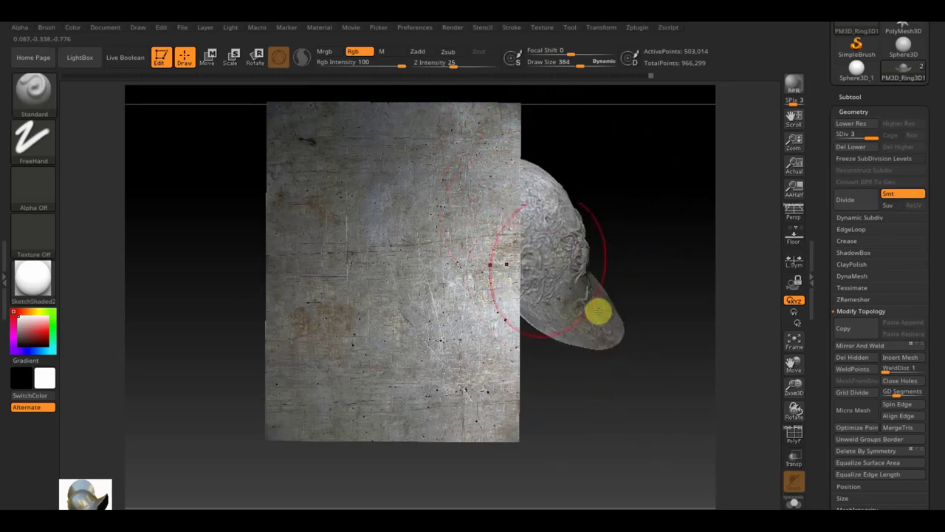
key("shift+z")
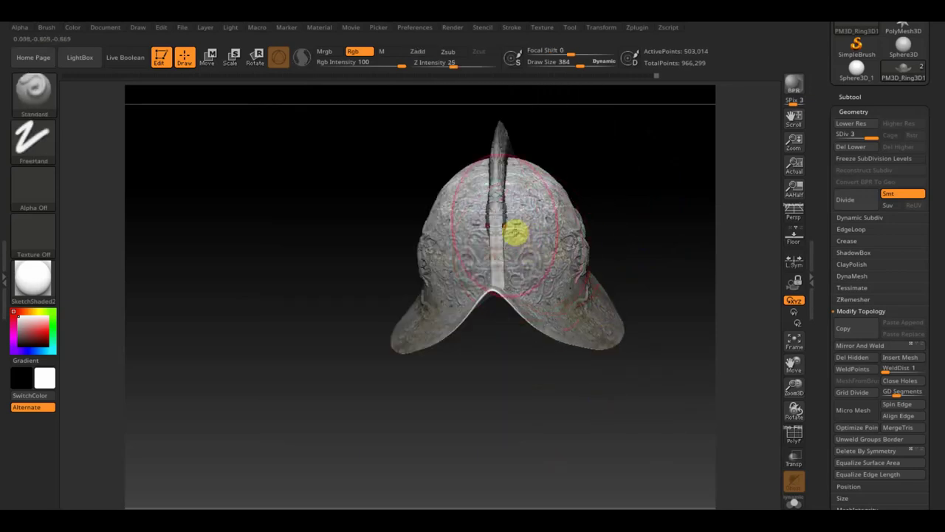
key("shift+z")
key("shift+z")
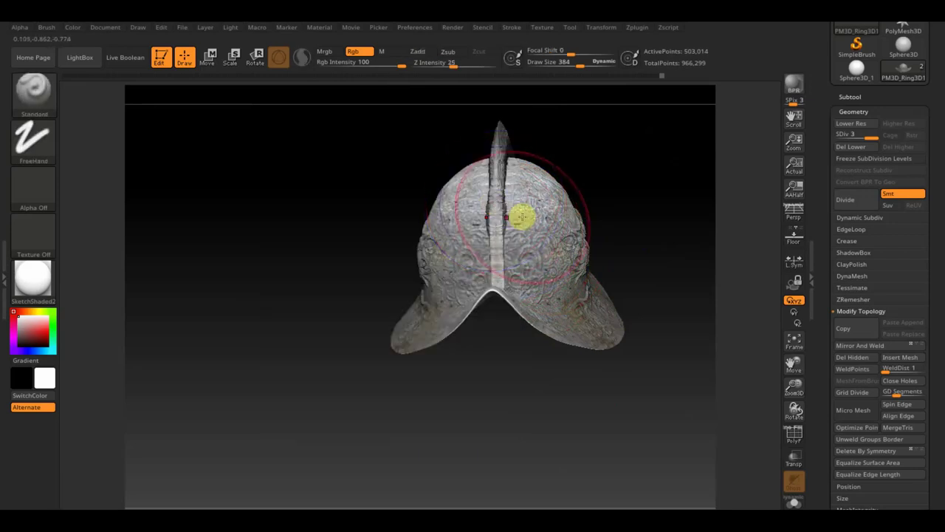
key("shift+z")
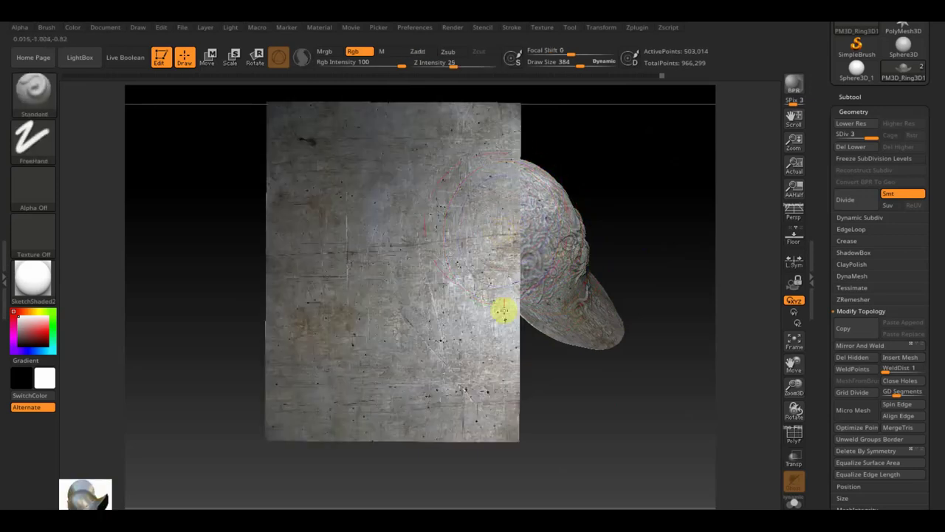
key("shift+z")
mouse_move(539, 243)
left_mouse_down()
mouse_move(623, 238)
mouse_move(624, 219)
mouse_move(664, 231)
mouse_move(547, 256)
mouse_move(610, 260)
mouse_move(560, 262)
mouse_move(582, 222)
mouse_move(546, 122)
mouse_move(549, 207)
mouse_move(584, 192)
left_mouse_up()
Step: Enlarge the Spotlight metal texture image, then make Extract0 the active subtool
key("shift+z")
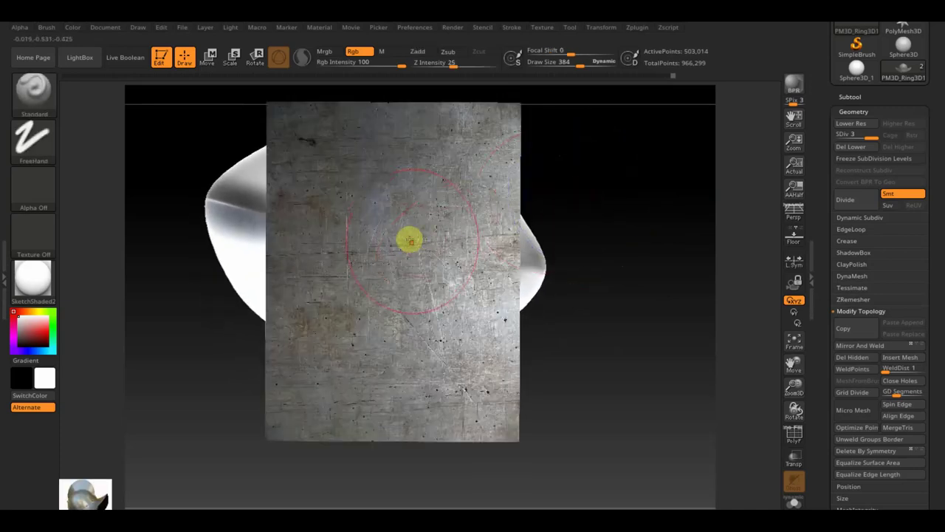
key("z")
left_click_drag(396, 243, 449, 270)
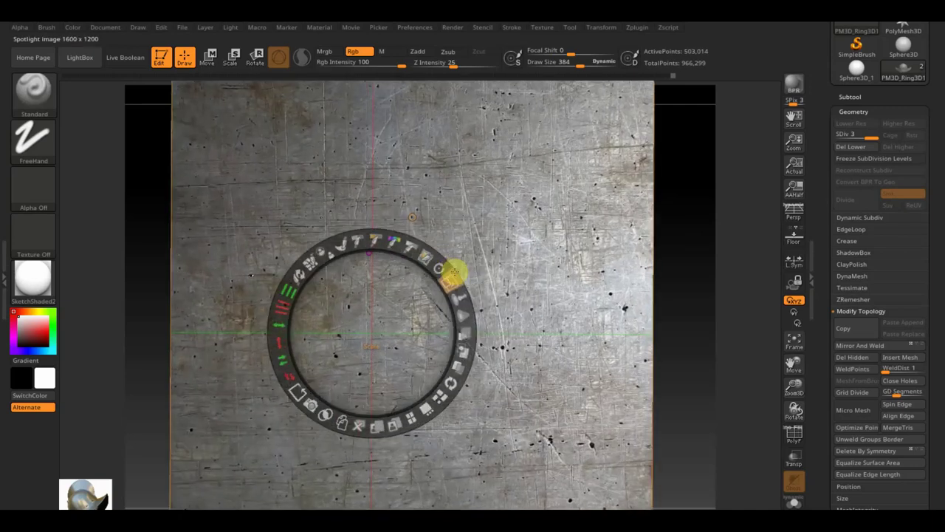
key("z")
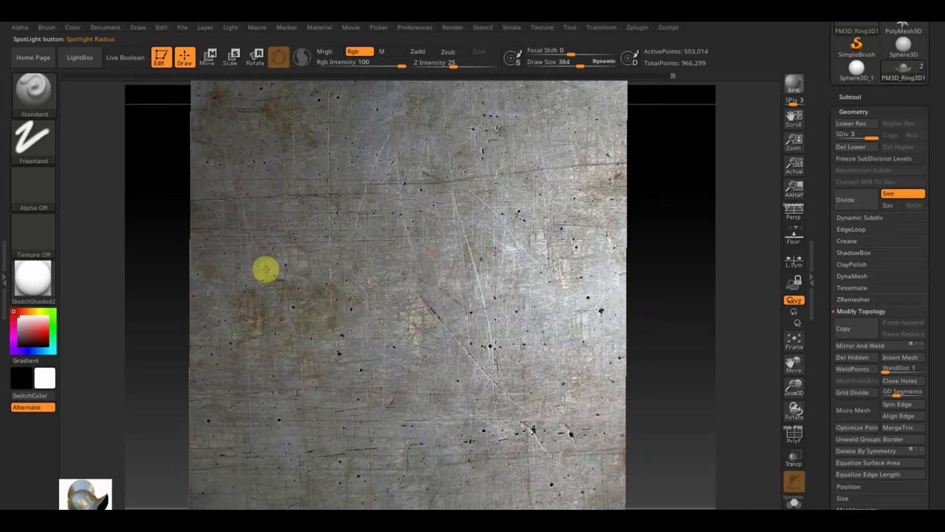
key("shift+z")
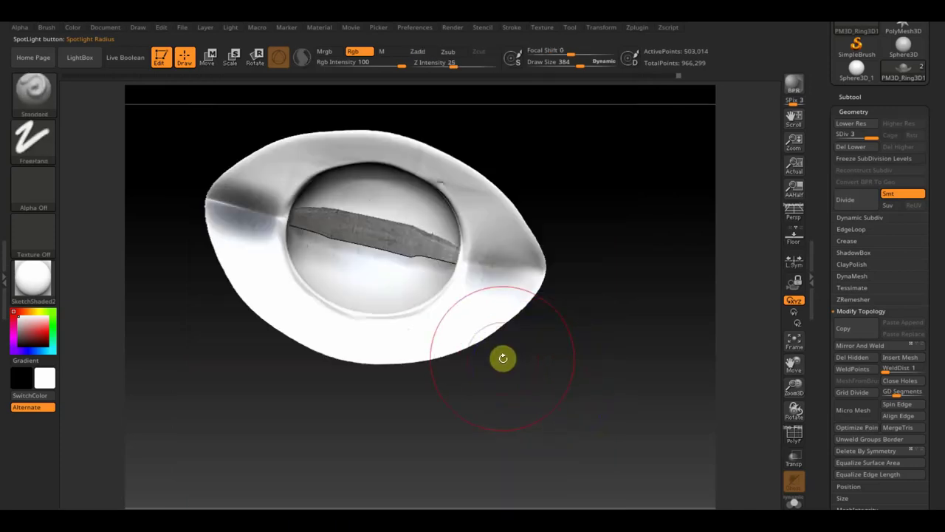
left_click(469, 308, "alt")
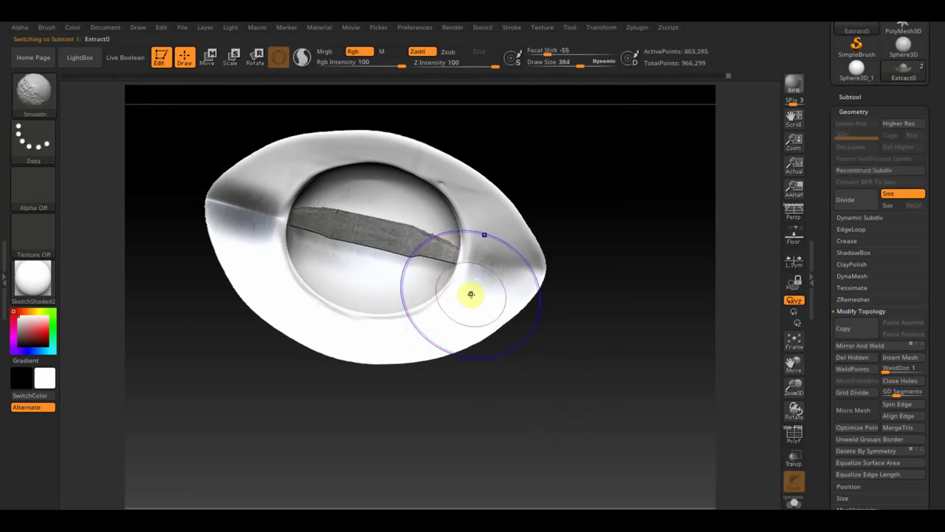
Step: Paint the scratched-metal texture onto the Extract0 piece and inspect the paint
key("shift+z")
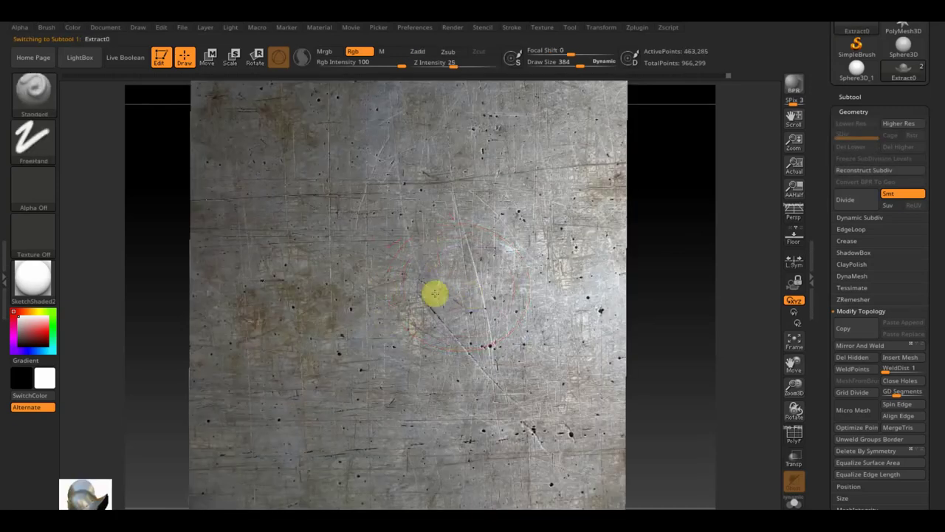
key("shift+z")
key("shift+z")
left_click_drag(414, 327, 355, 228)
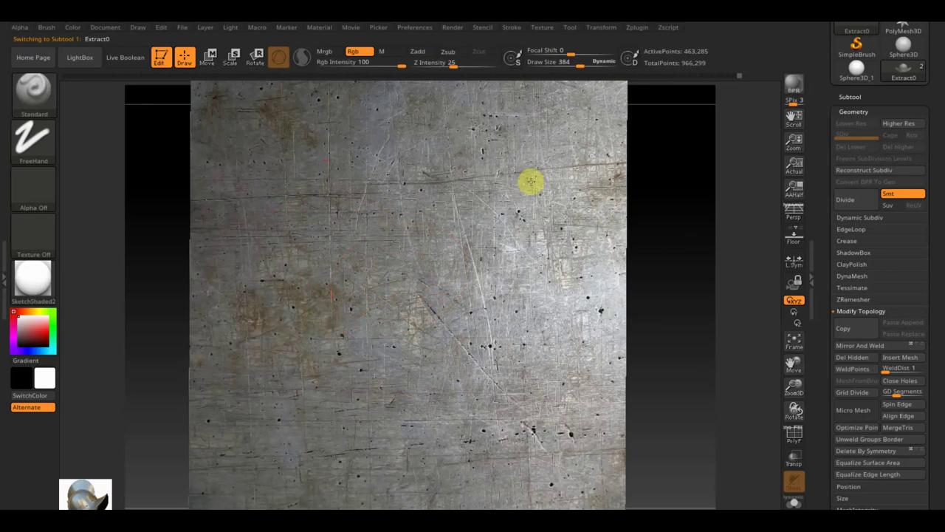
key("shift+z")
key("shift+z")
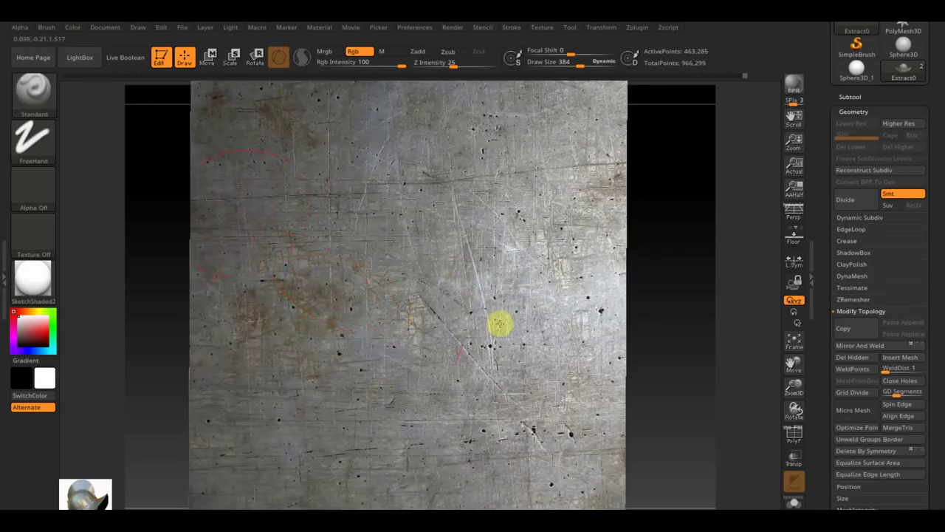
key("shift+z")
mouse_move(640, 370)
left_mouse_down()
mouse_move(612, 333)
mouse_move(650, 333)
mouse_move(671, 365)
mouse_move(641, 486)
mouse_move(648, 509)
mouse_move(622, 468)
mouse_move(628, 492)
mouse_move(652, 437)
mouse_move(599, 373)
left_mouse_up()
Step: Snap the helmet to a large front view and reduce Draw Size to 90
key("shift")
mouse_move(608, 340)
left_mouse_down("alt")
mouse_move(625, 407)
mouse_move(618, 441)
mouse_move(642, 435)
mouse_move(640, 421)
left_mouse_up("alt")
left_click_drag(580, 65, 558, 72)
mouse_move(584, 179)
left_mouse_down()
mouse_move(569, 188)
mouse_move(574, 199)
left_mouse_up()
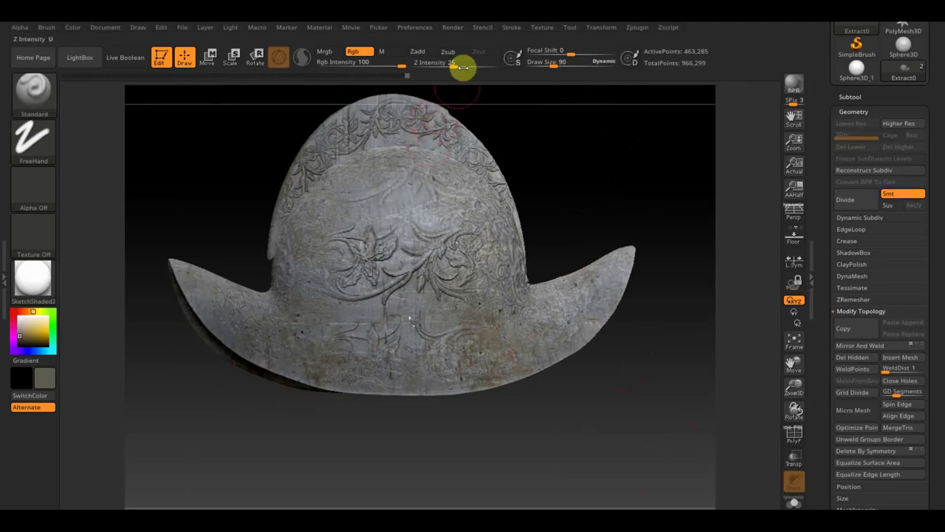
Step: Adjust Rgb Intensity through 4 and 27 down to 9, then raise Draw Size to 281
left_click(368, 68)
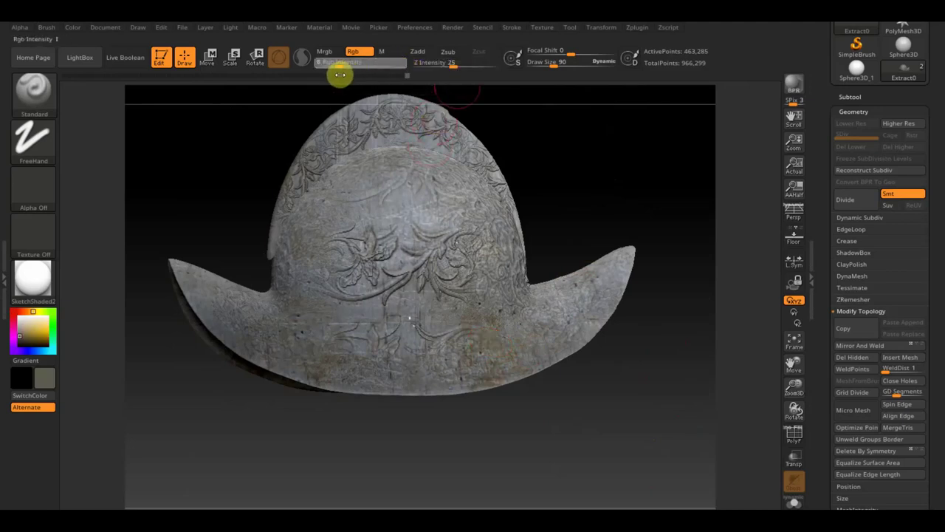
left_click_drag(532, 59, 551, 65)
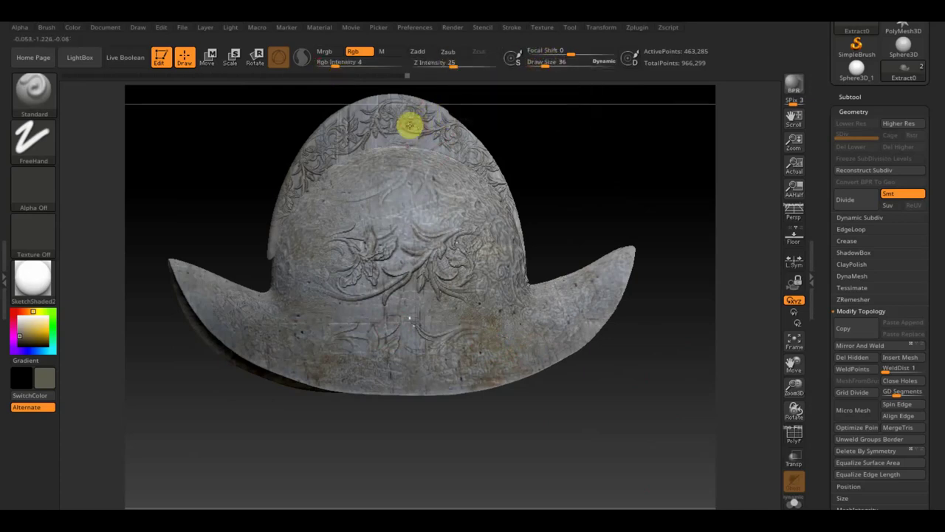
left_click(354, 63)
type("27")
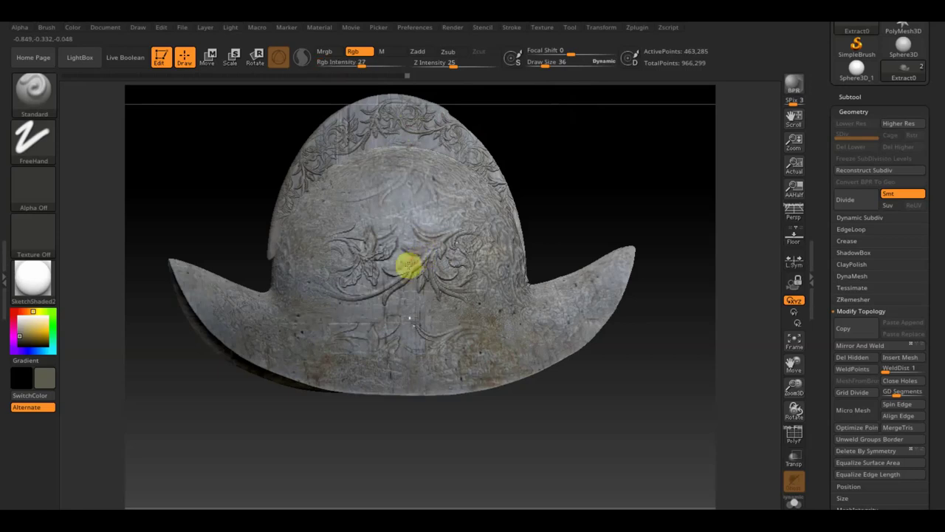
left_click(364, 66)
left_click_drag(346, 64, 338, 67)
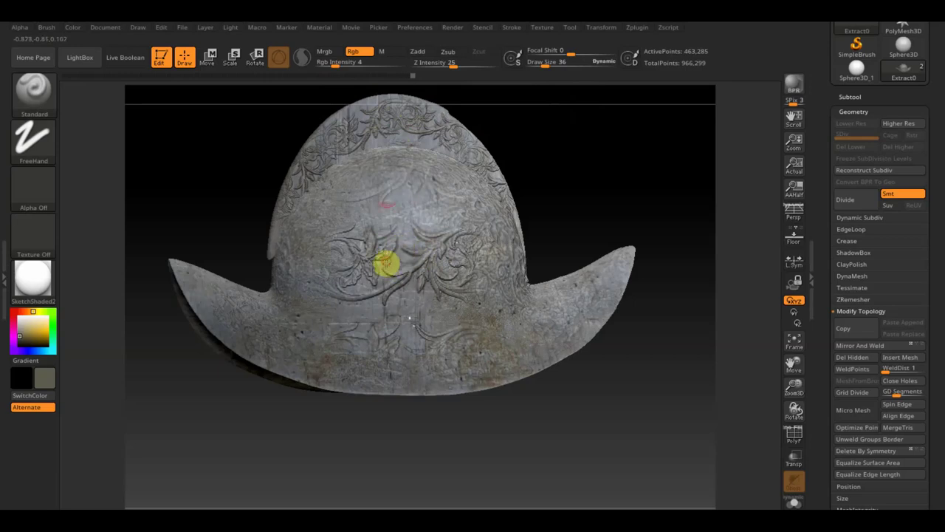
left_click_drag(336, 64, 319, 63)
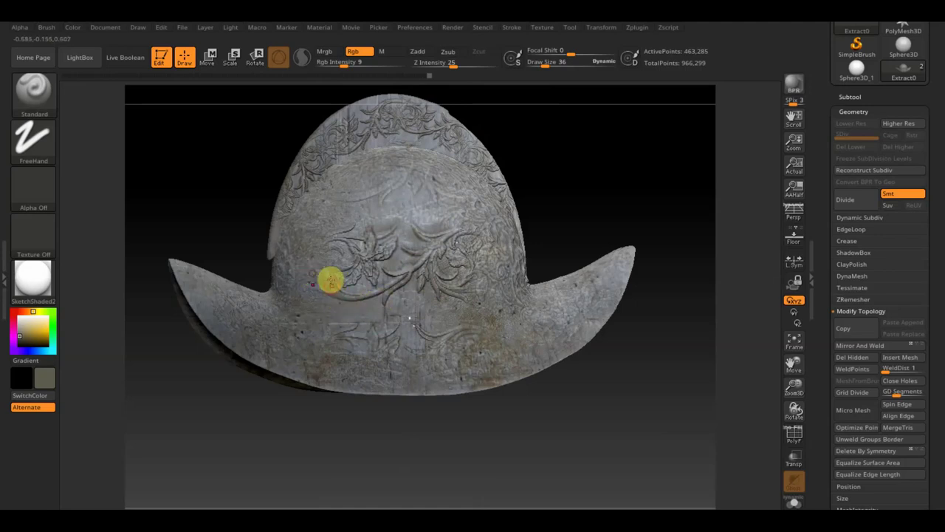
left_click_drag(541, 62, 574, 67)
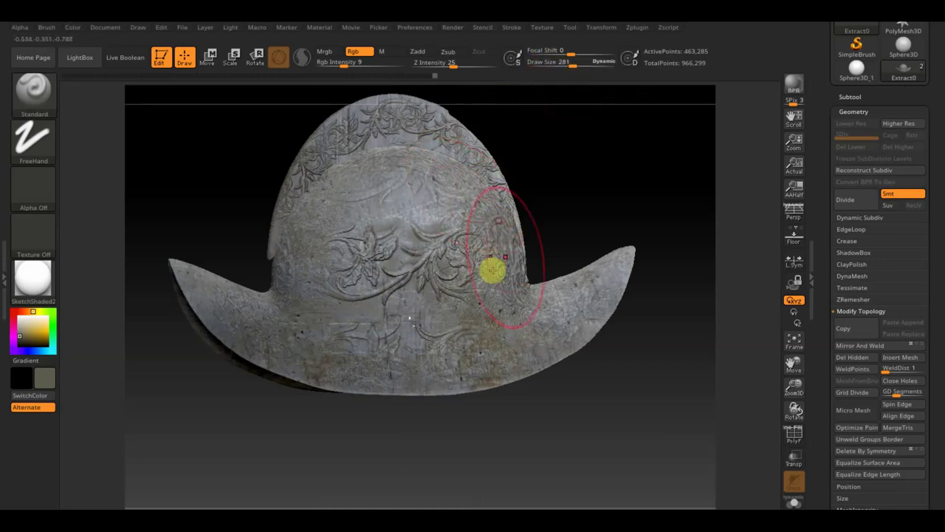
Step: Turn the helmet to a front view and shrink the brush to about 30
left_click_drag(586, 180, 508, 198)
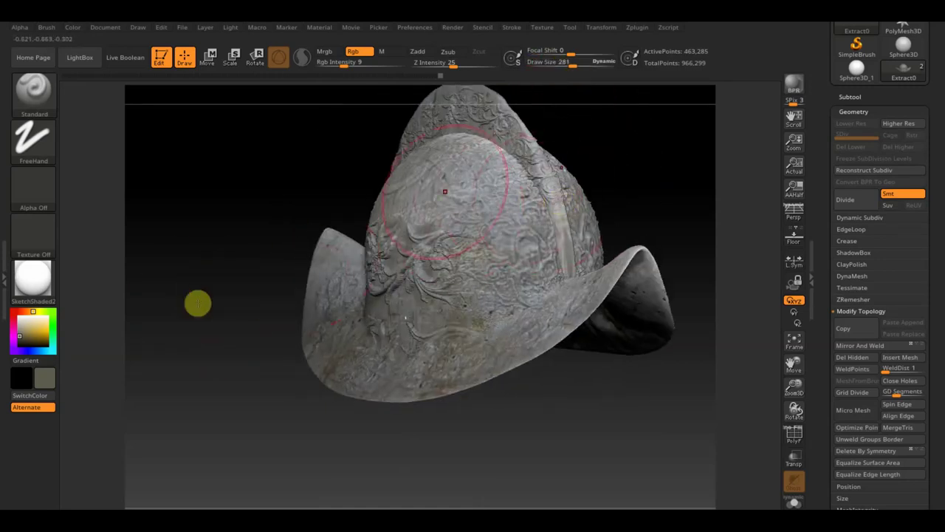
mouse_move(513, 130)
left_mouse_down()
mouse_move(504, 103)
mouse_move(485, 161)
left_mouse_up()
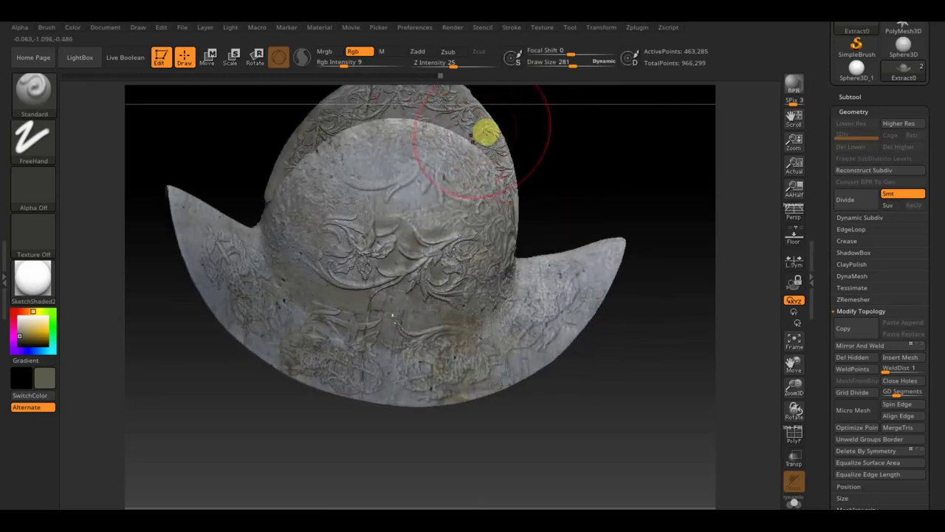
mouse_move(584, 184)
left_mouse_down()
mouse_move(597, 140)
mouse_move(639, 224)
left_mouse_up()
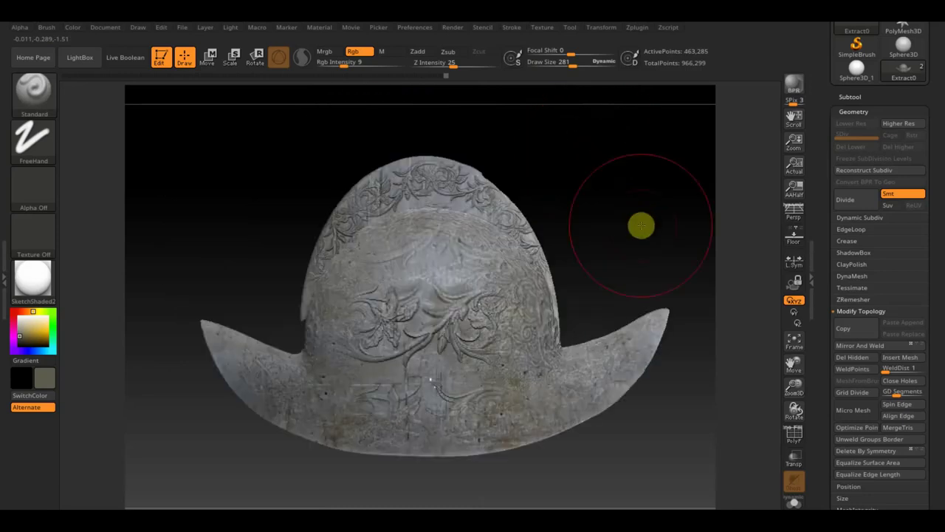
left_click_drag(586, 66, 556, 69)
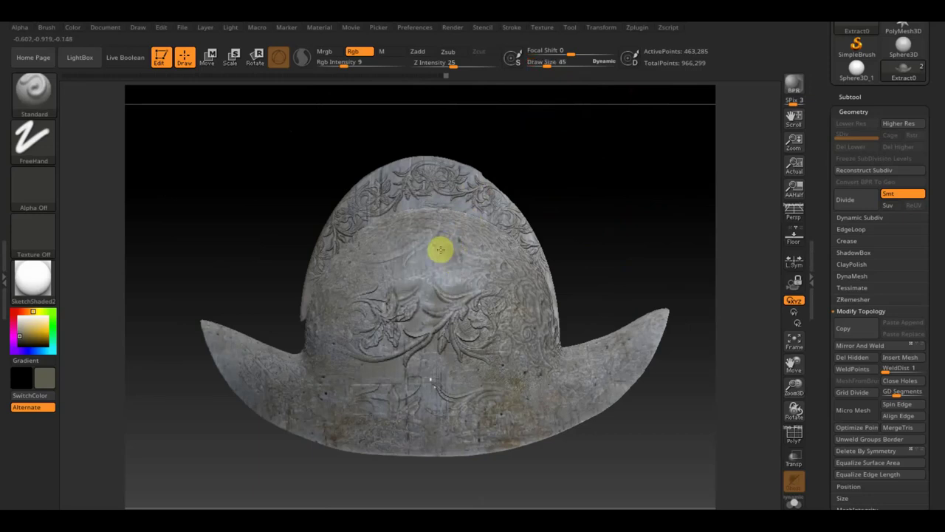
Step: Paint strokes across the front of the dome, the left brim and the dome's edge
mouse_move(566, 154)
left_mouse_down()
mouse_move(554, 214)
mouse_move(471, 242)
left_mouse_up()
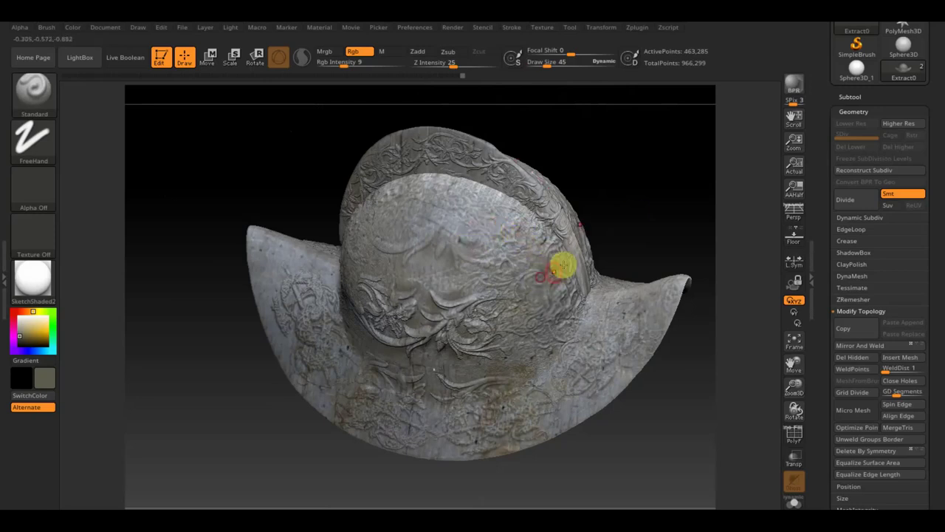
left_click_drag(633, 214, 619, 185)
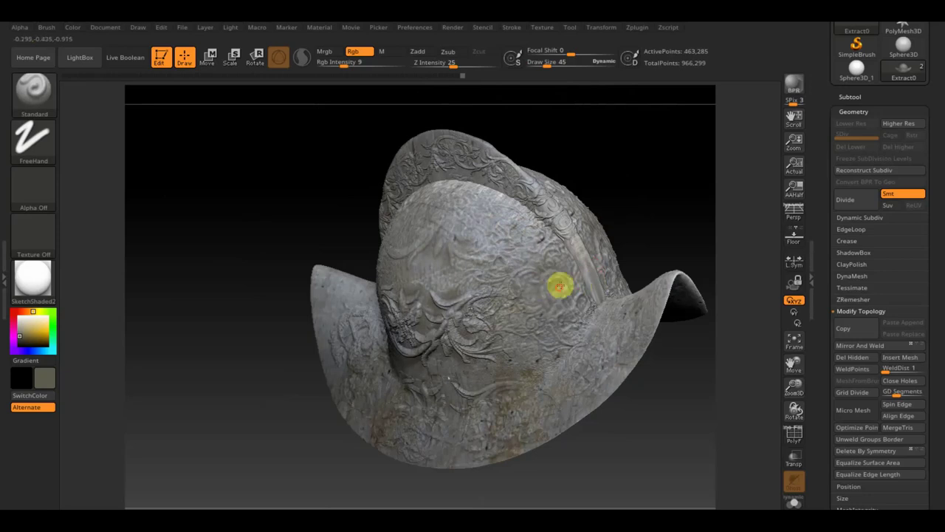
left_click(551, 336)
left_click_drag(532, 342, 473, 336)
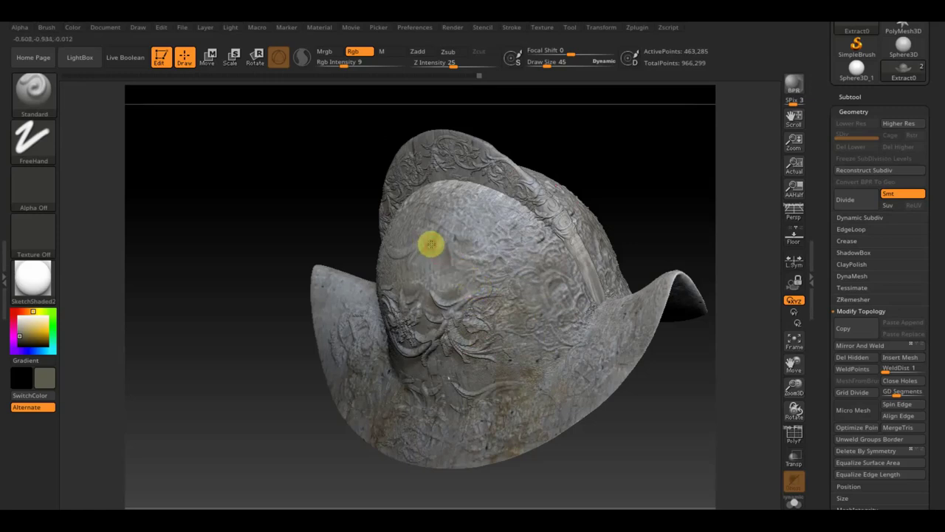
left_click_drag(302, 200, 344, 194)
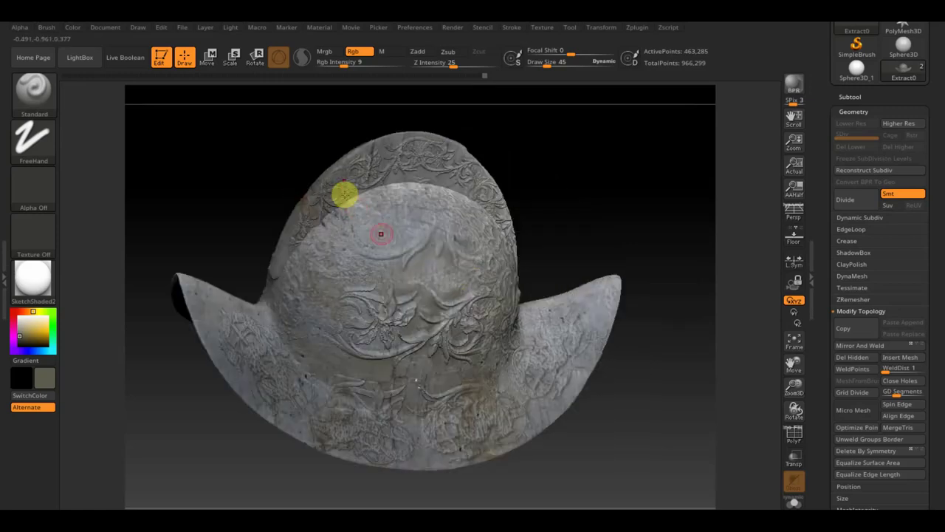
mouse_move(399, 254)
left_mouse_down()
mouse_move(372, 258)
mouse_move(374, 314)
mouse_move(386, 340)
mouse_move(405, 342)
mouse_move(328, 302)
left_mouse_up()
mouse_move(304, 272)
left_mouse_down()
mouse_move(226, 322)
mouse_move(231, 363)
left_mouse_up()
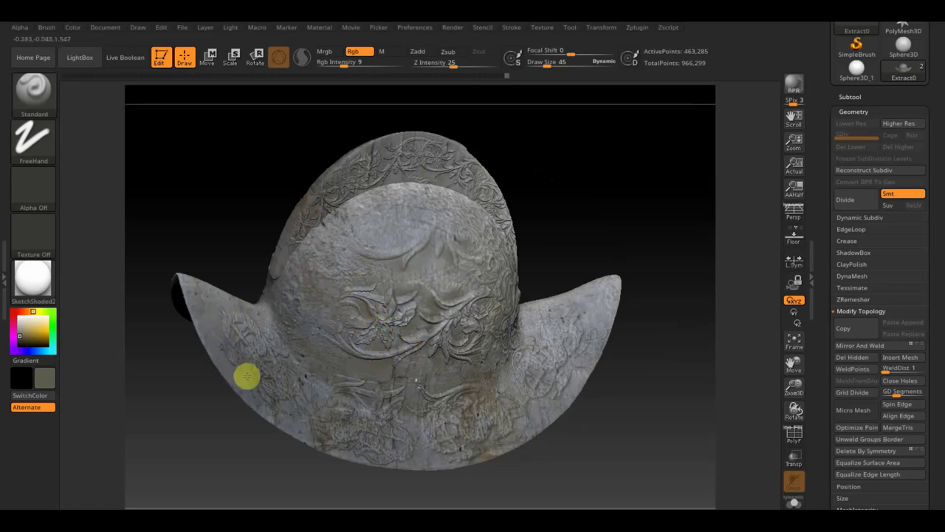
left_click_drag(241, 226, 247, 221)
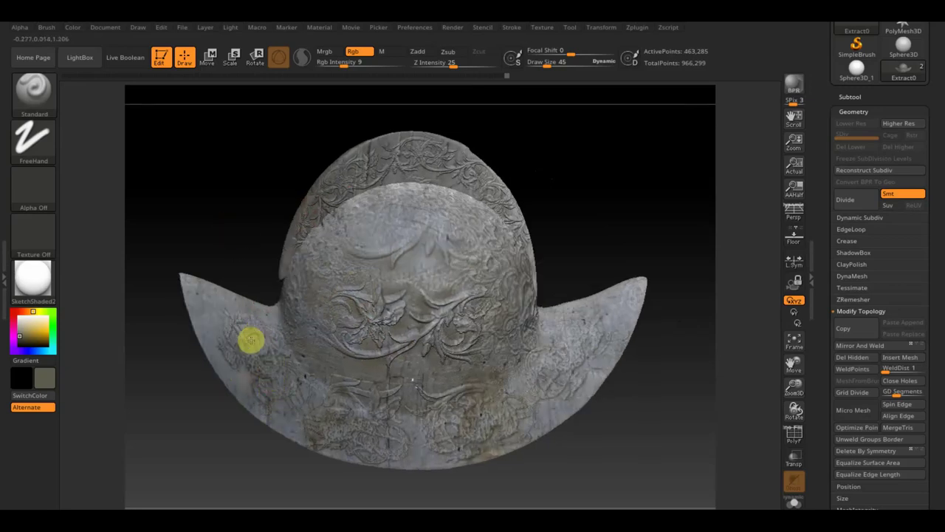
left_click_drag(248, 324, 283, 316)
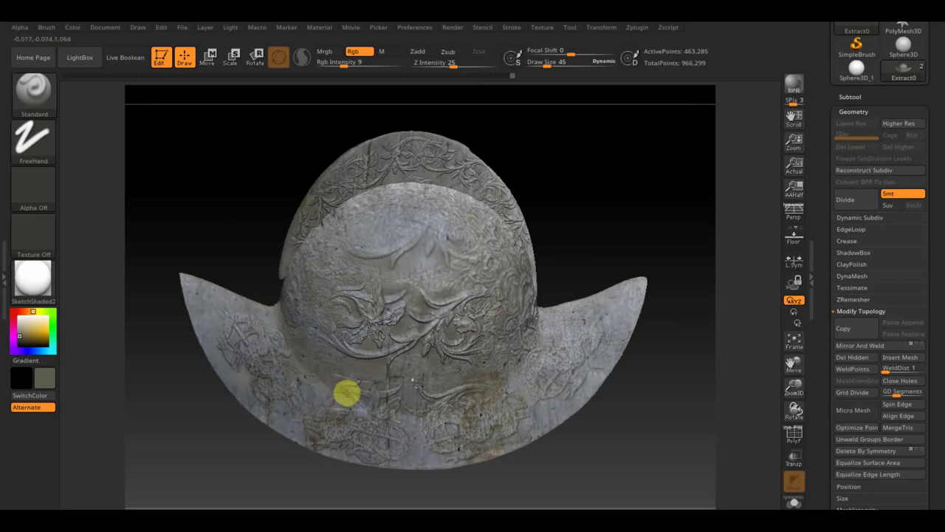
Step: Raise Draw Size from 45 to 77 and deepen the creases where dome meets brim
left_click_drag(524, 345, 533, 342)
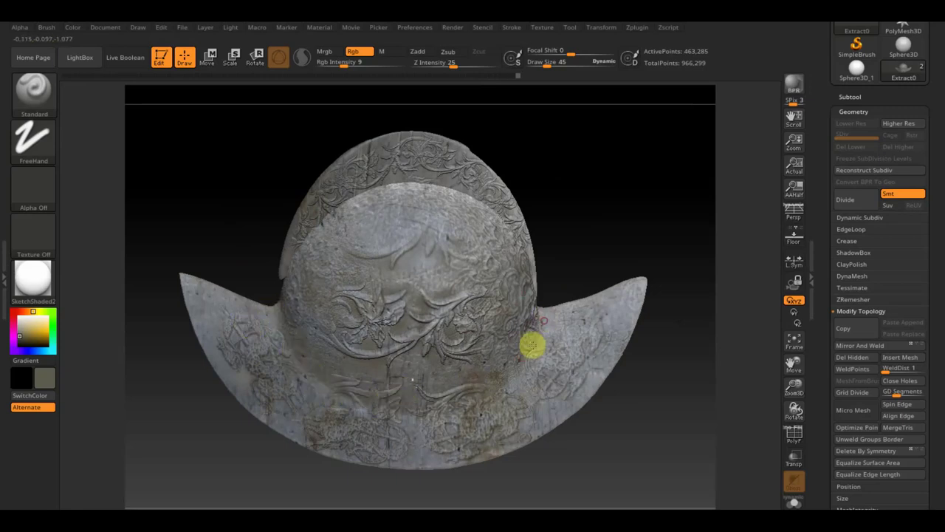
left_click_drag(547, 303, 540, 299)
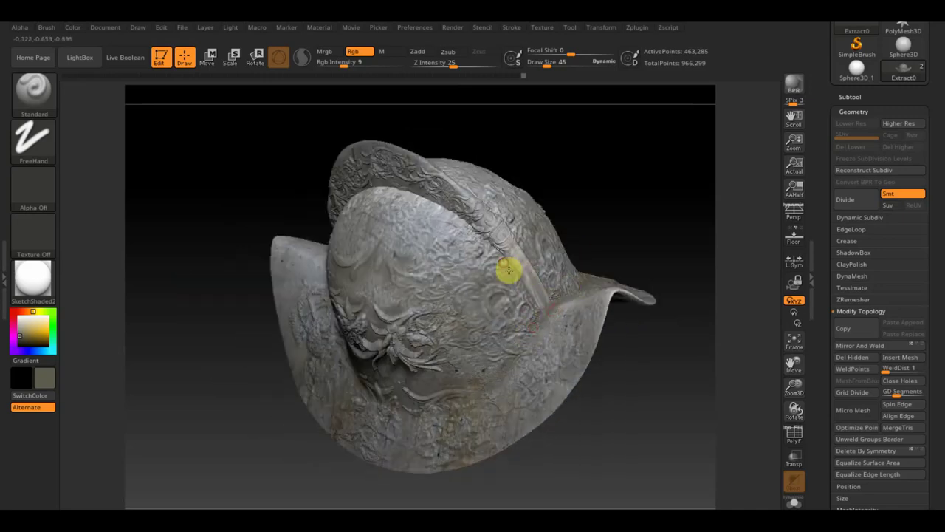
left_click_drag(595, 186, 632, 152)
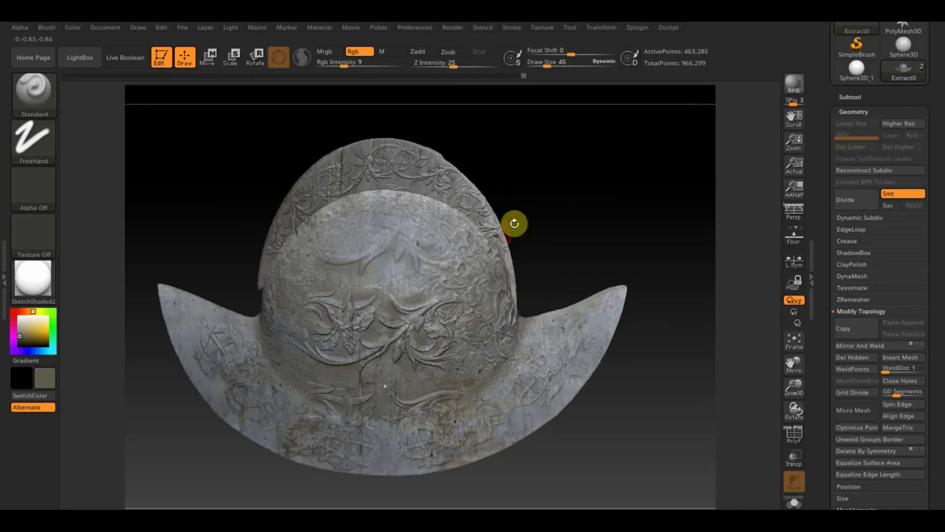
left_click_drag(543, 63, 553, 65)
mouse_move(472, 170)
left_mouse_down()
mouse_move(481, 217)
mouse_move(376, 190)
mouse_move(330, 212)
left_mouse_up()
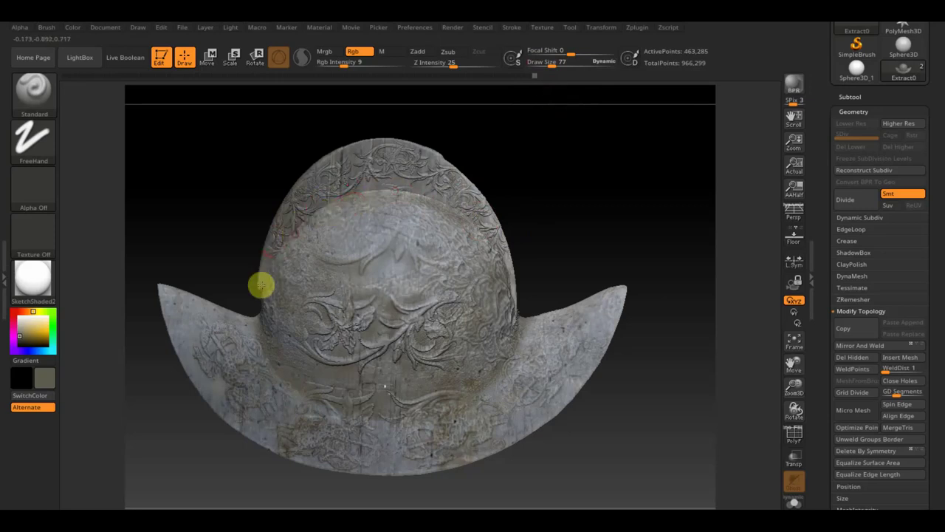
left_click_drag(226, 211, 251, 182)
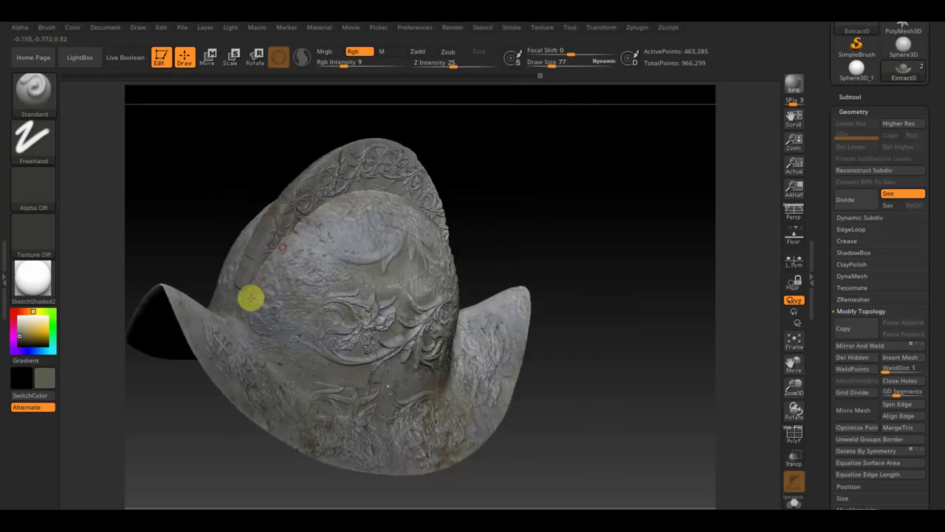
mouse_move(249, 300)
left_mouse_down()
mouse_move(288, 306)
mouse_move(352, 289)
mouse_move(527, 306)
mouse_move(460, 313)
left_mouse_up()
left_click_drag(544, 189, 409, 274)
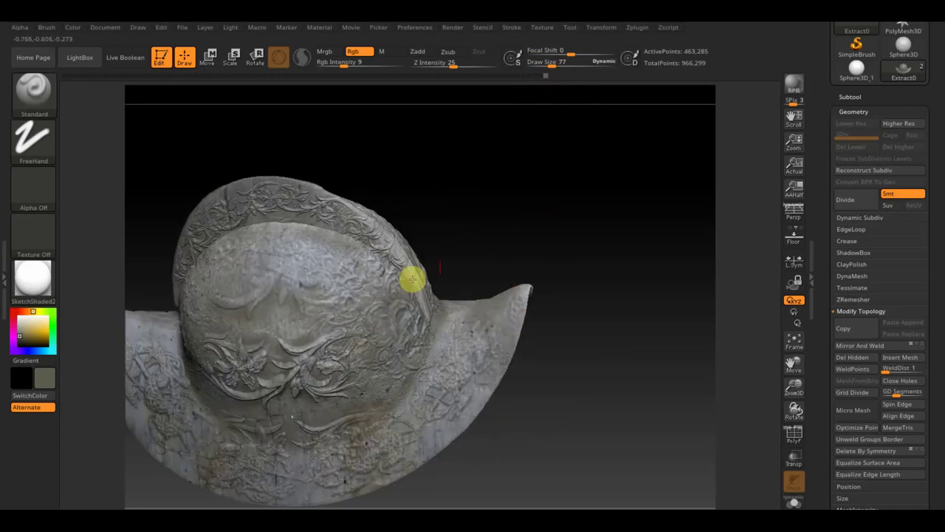
mouse_move(530, 235)
left_mouse_down()
mouse_move(608, 220)
mouse_move(306, 302)
left_mouse_up()
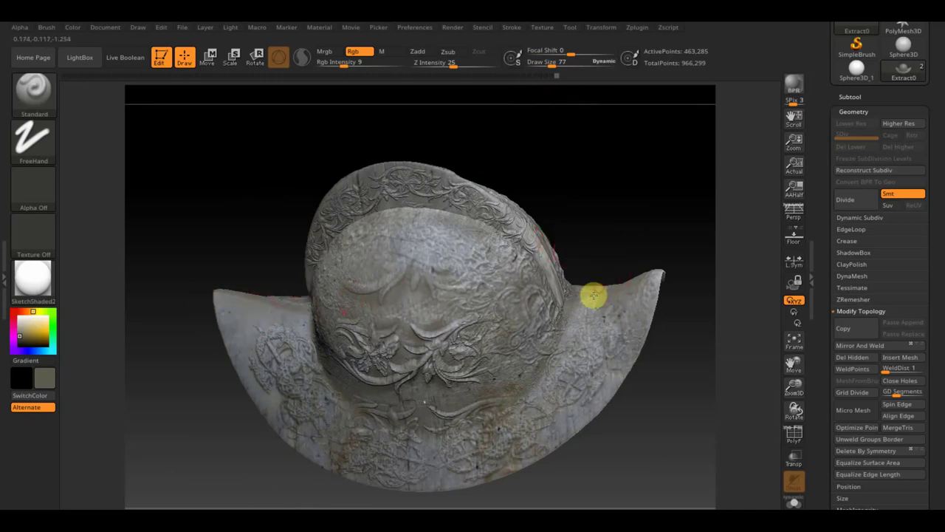
left_click_drag(640, 363, 645, 271)
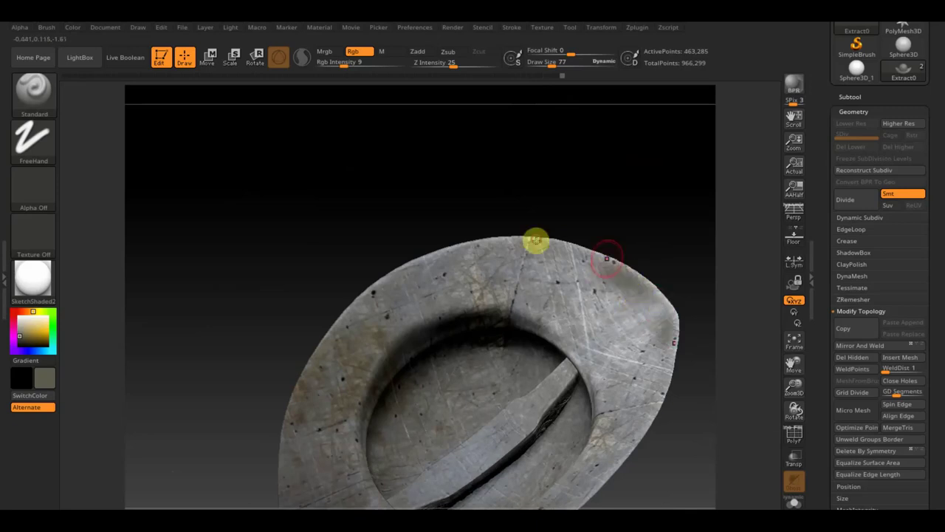
Step: Set Z Intensity to 66, enlarge the brush to 306, then bring Z Intensity to 27
left_click_drag(447, 66, 451, 68)
type("66")
key("Return")
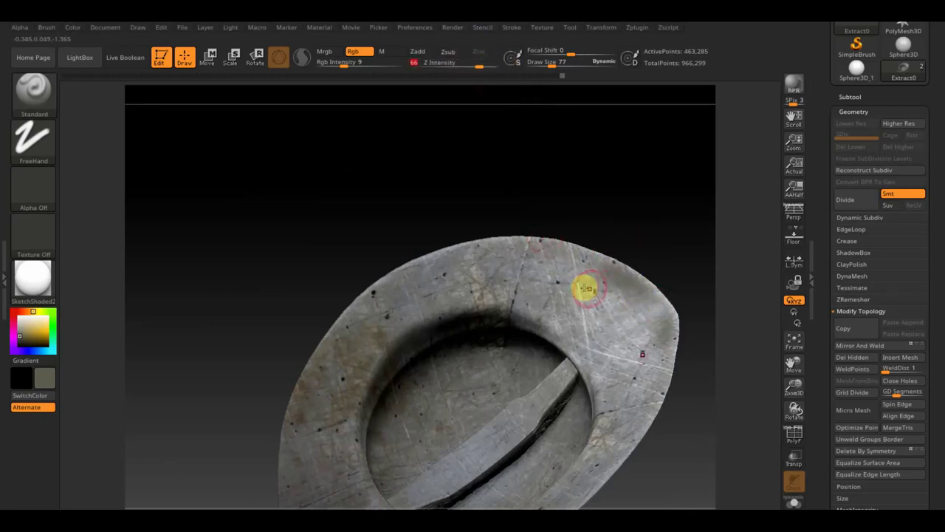
type("222")
left_click_drag(567, 68, 574, 67)
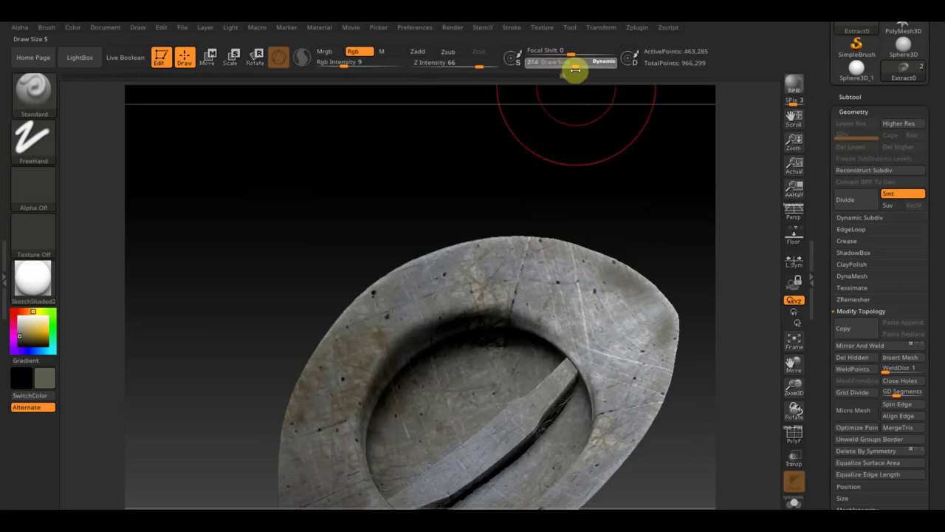
left_click(481, 67)
type("25")
left_click_drag(456, 68, 458, 67)
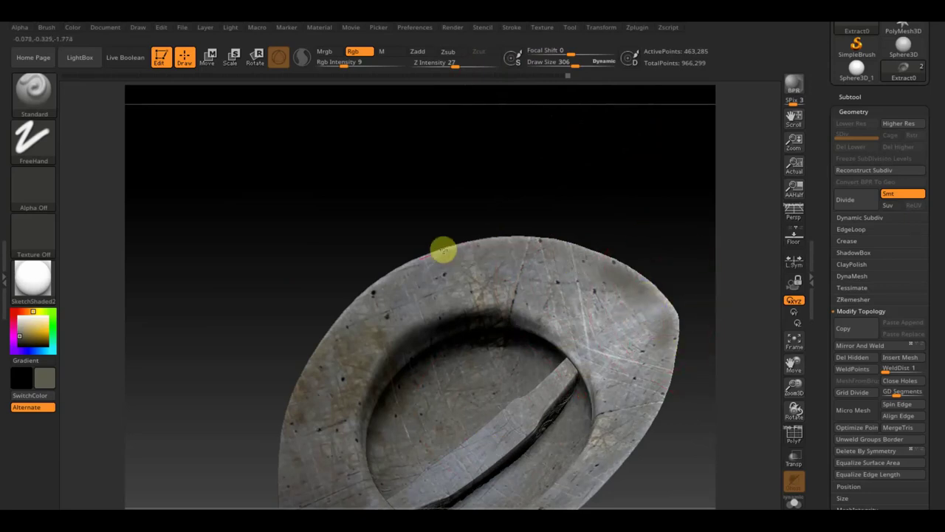
Step: Inspect the crown, shrink the brush to 69, and select the PM3D_Ring3D1 subtool
mouse_move(661, 238)
left_mouse_down()
mouse_move(648, 175)
mouse_move(660, 387)
mouse_move(640, 291)
mouse_move(638, 346)
left_mouse_up()
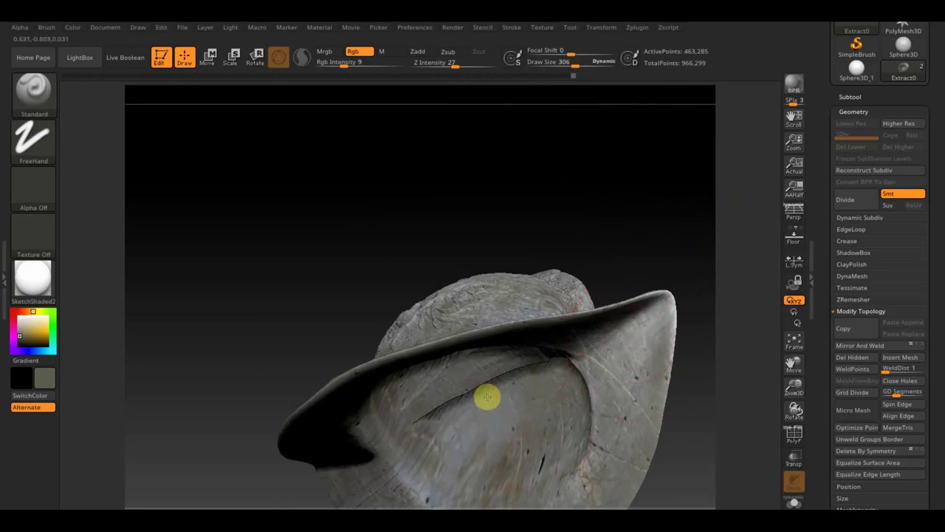
mouse_move(589, 96)
left_mouse_down()
mouse_move(646, 245)
mouse_move(479, 101)
mouse_move(566, 198)
mouse_move(555, 214)
mouse_move(540, 211)
mouse_move(599, 219)
left_mouse_up()
left_click_drag(572, 60, 550, 65)
left_click(463, 266, "alt")
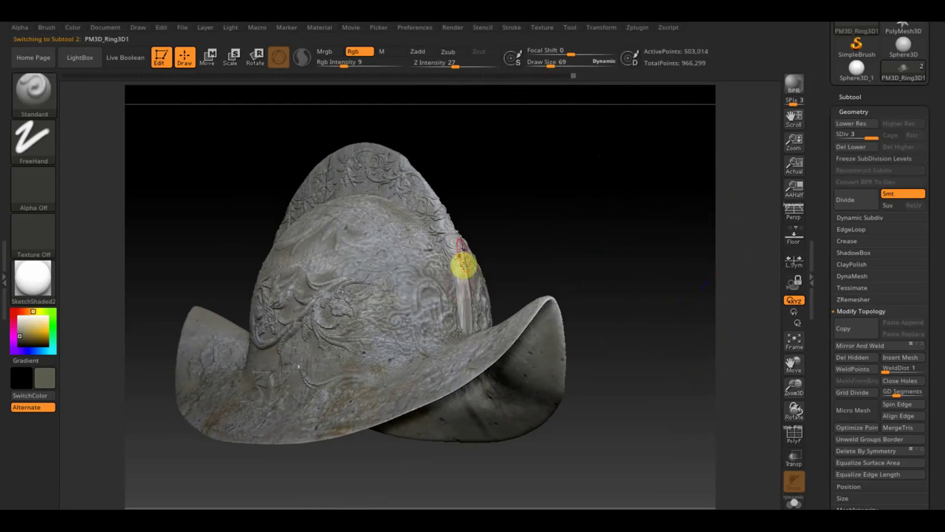
Step: Turn the helmet to a front three-quarter view and run a BPR render
mouse_move(589, 244)
left_mouse_down()
mouse_move(624, 295)
mouse_move(565, 312)
left_mouse_up()
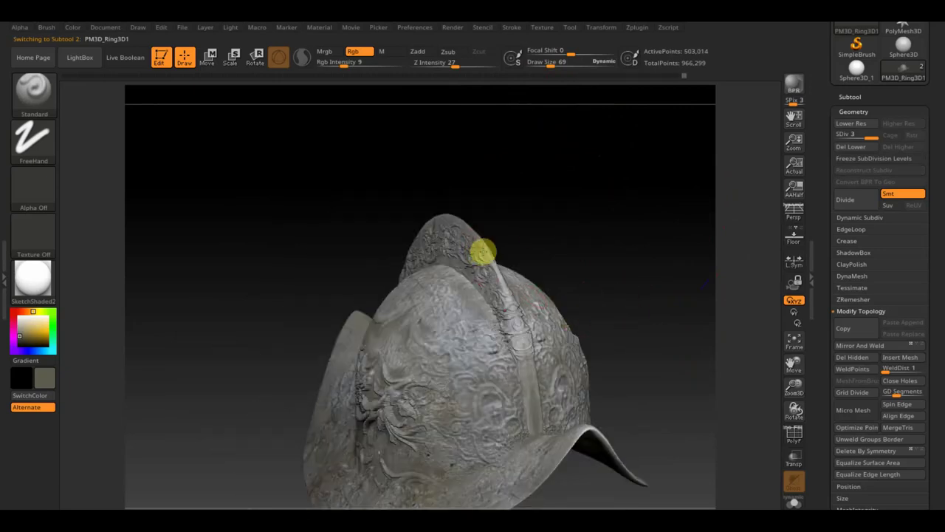
left_click_drag(608, 268, 633, 251, "shift")
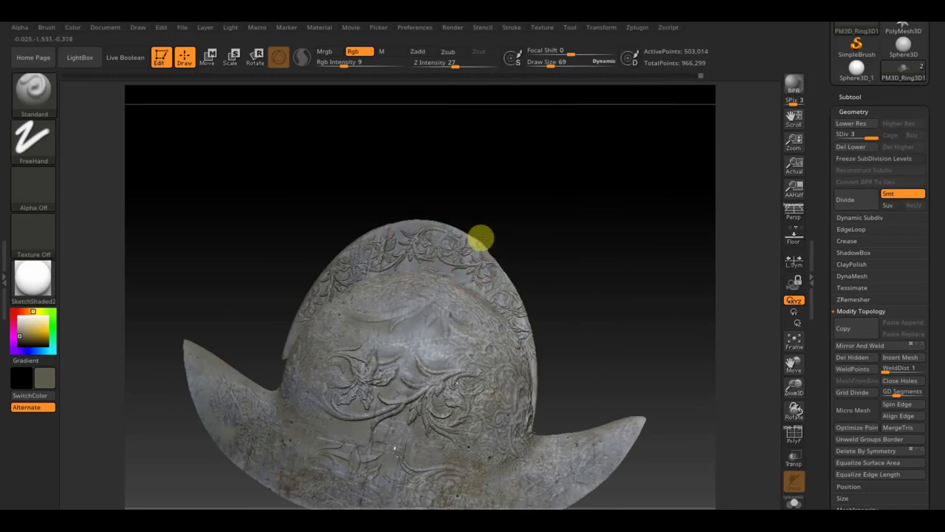
left_click_drag(527, 226, 546, 239)
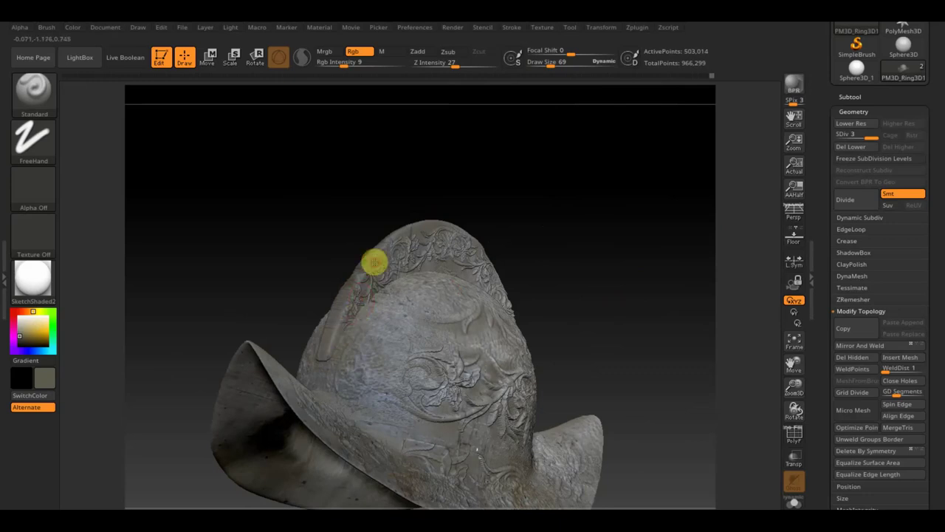
left_click_drag(521, 212, 573, 203)
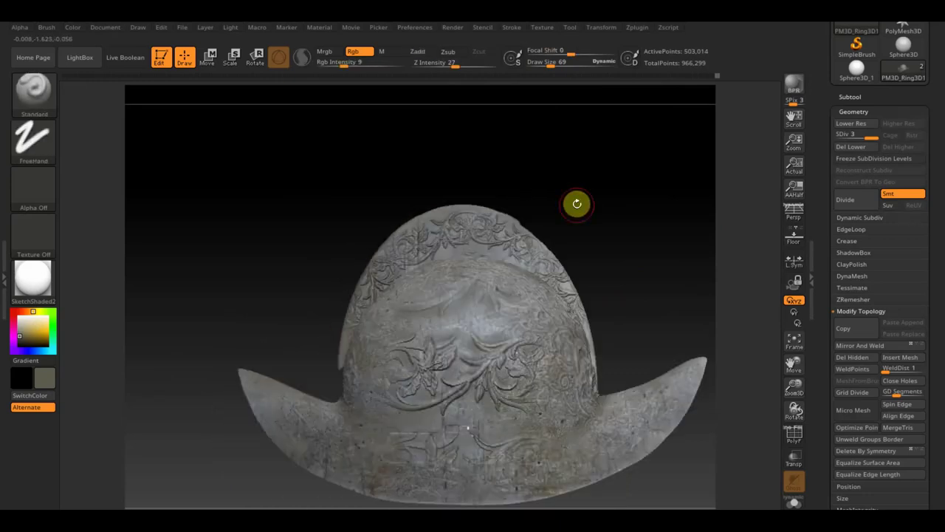
left_click_drag(667, 266, 595, 222)
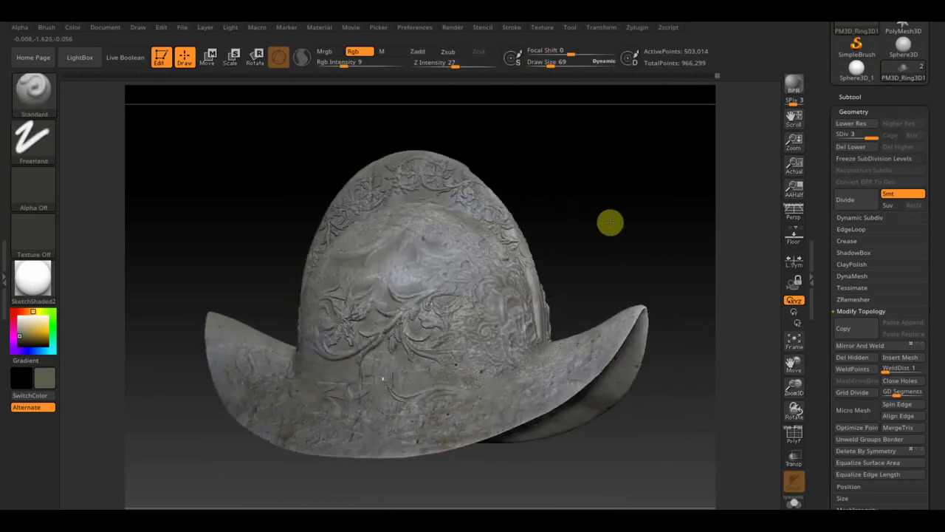
left_click(795, 85)
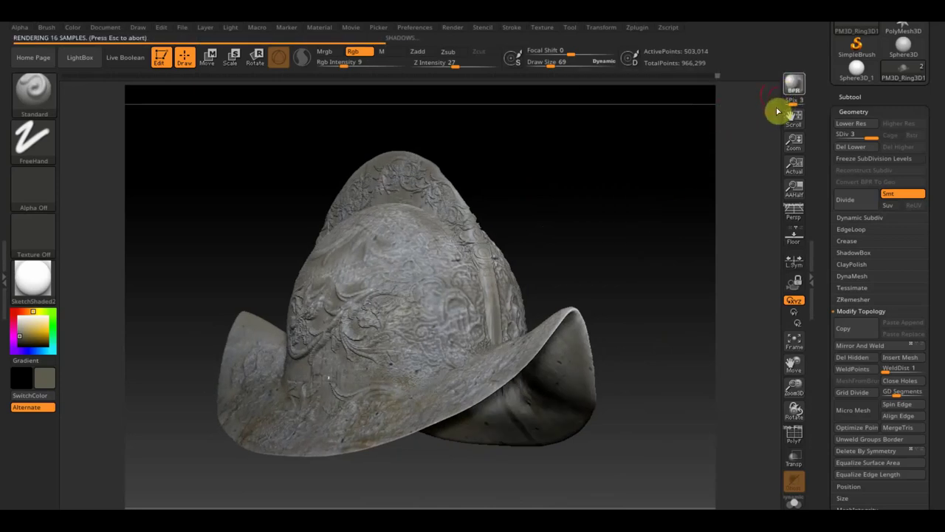